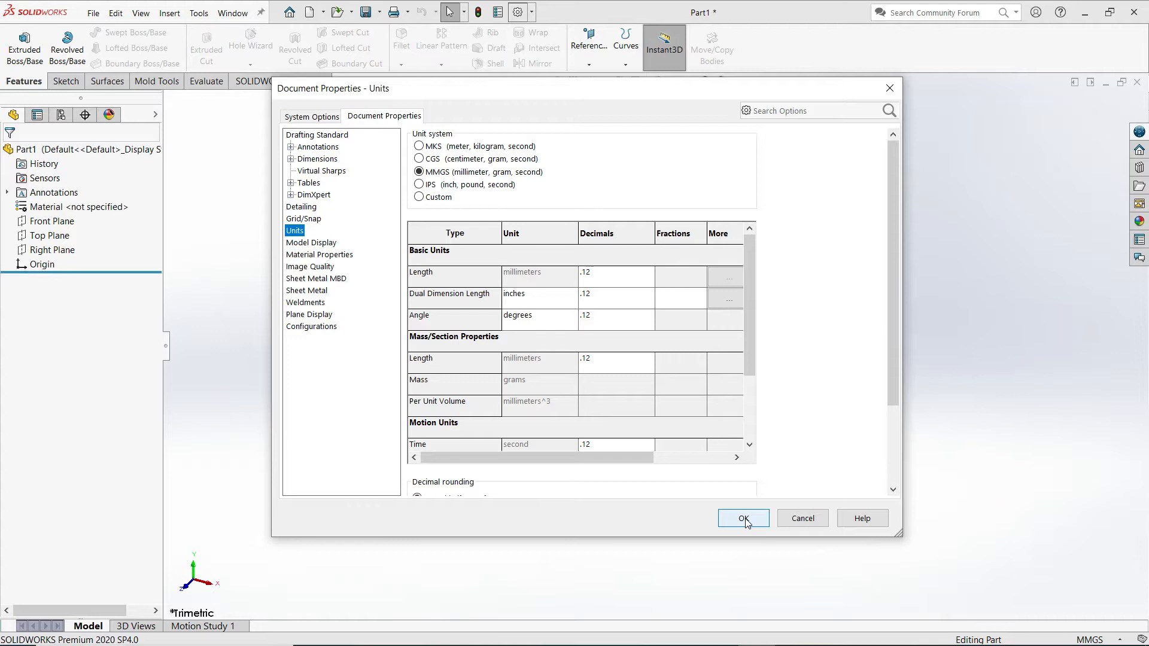
# - Apply the MMGS unit system in the document properties and start a sketch on the Top Plane
pyautogui.click(744, 519)
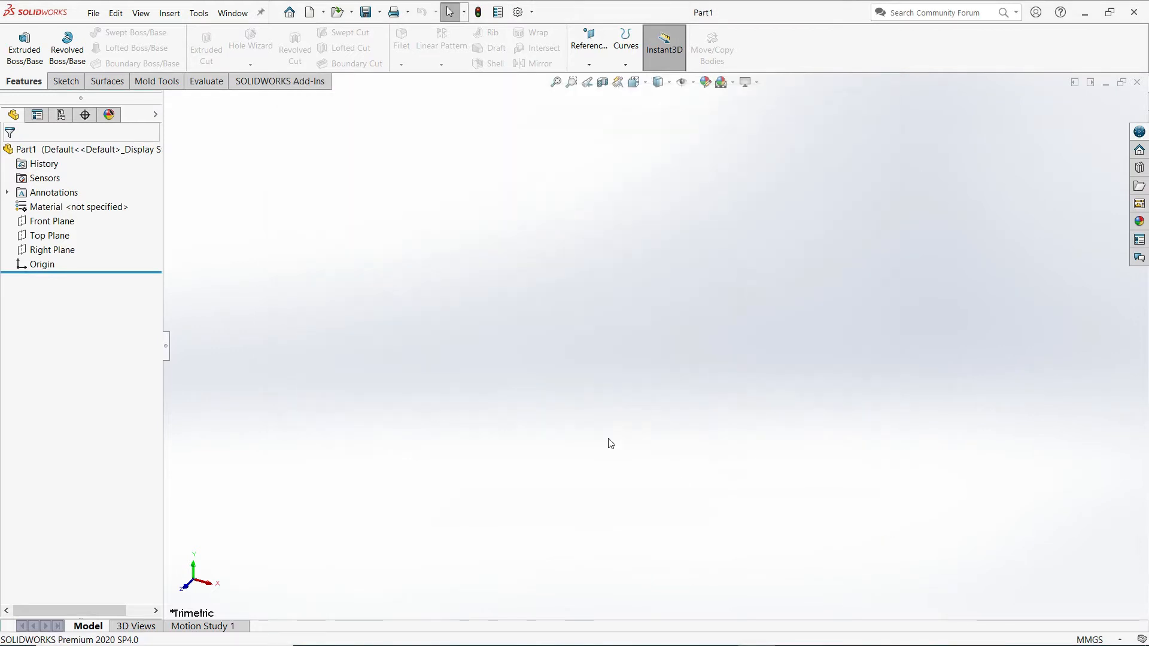
pyautogui.click(65, 85)
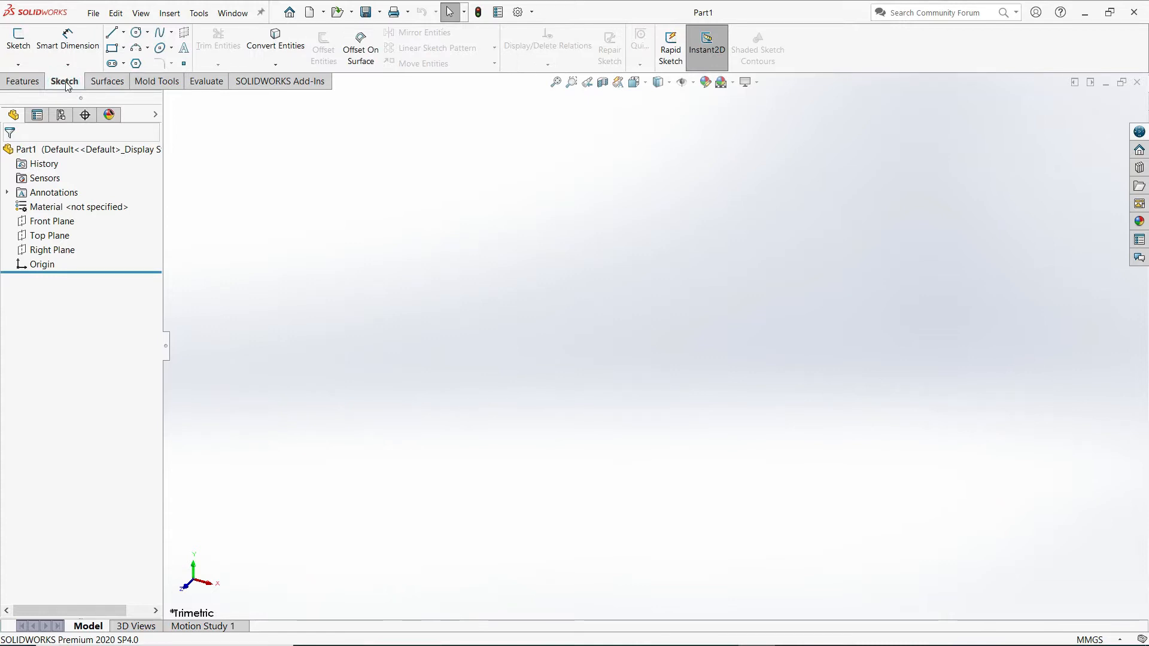
pyautogui.click(18, 43)
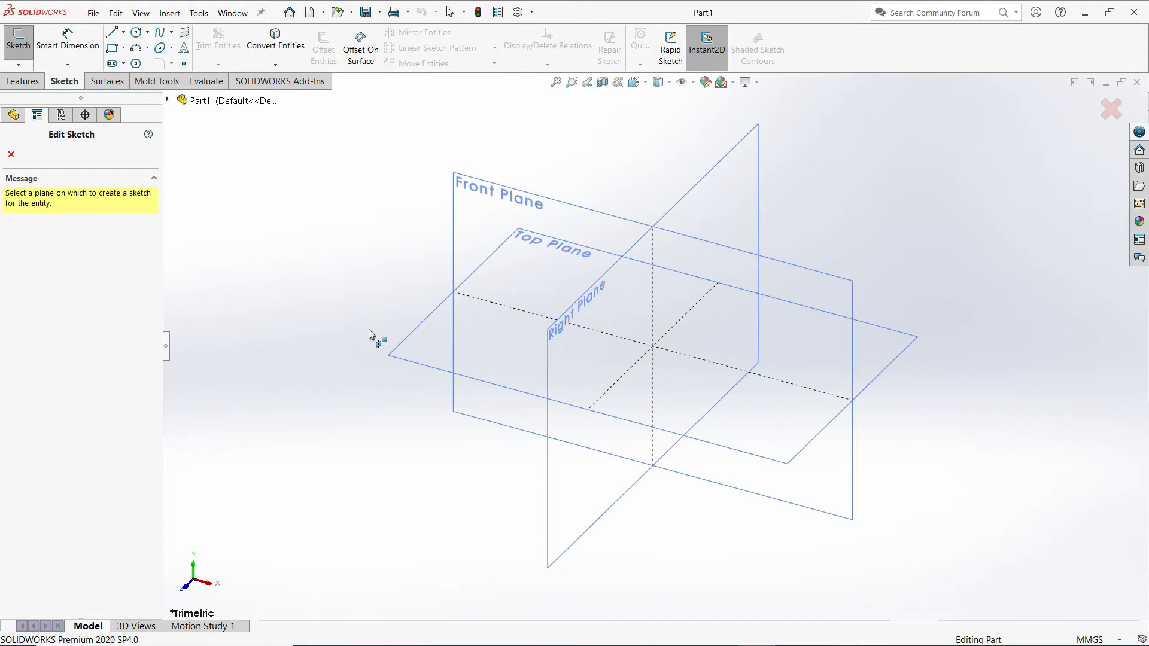
pyautogui.click(414, 348)
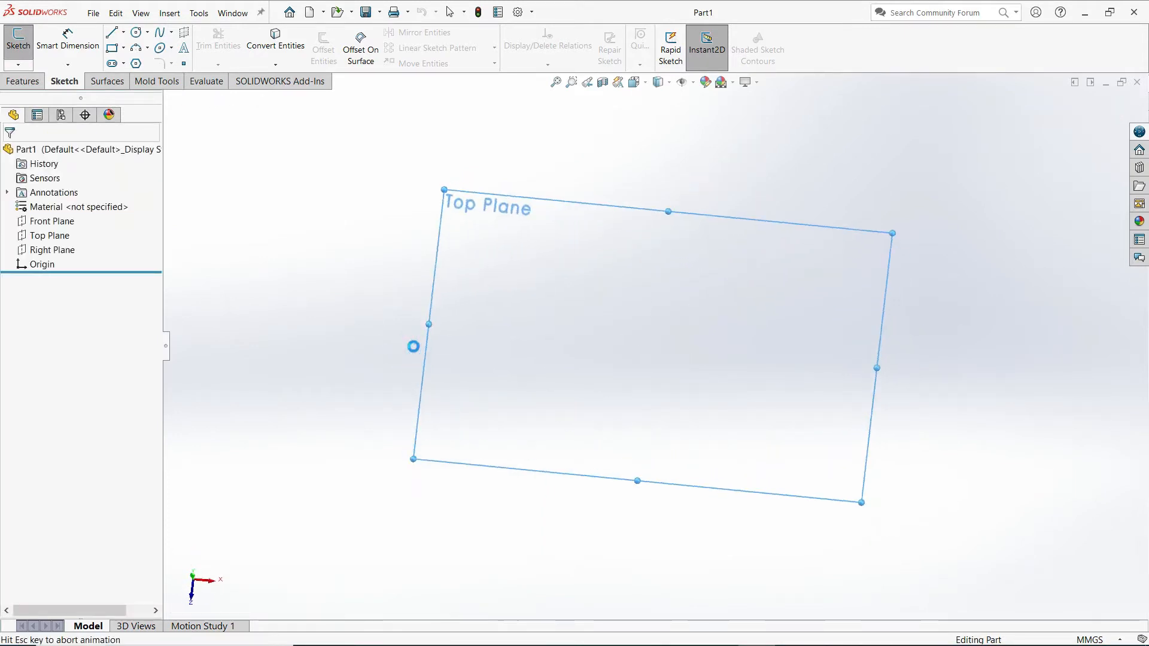
# - Sketch a vertical centerline about 94.5 mm long upward from the origin
pyautogui.click(124, 32)
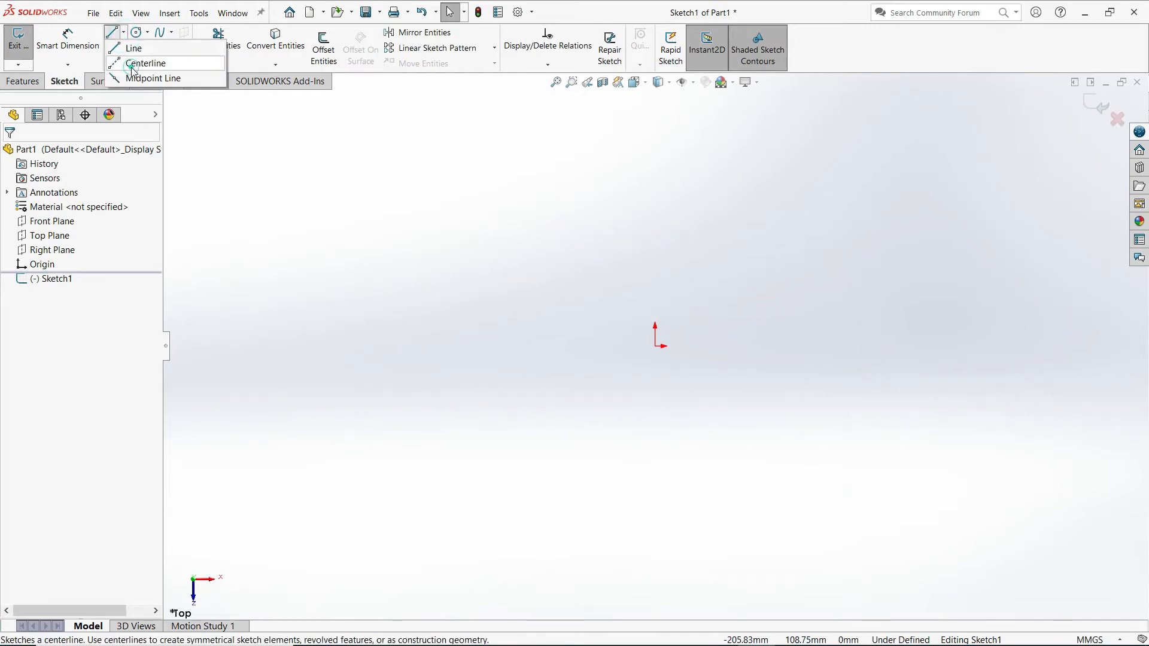
pyautogui.click(132, 65)
pyautogui.click(657, 347)
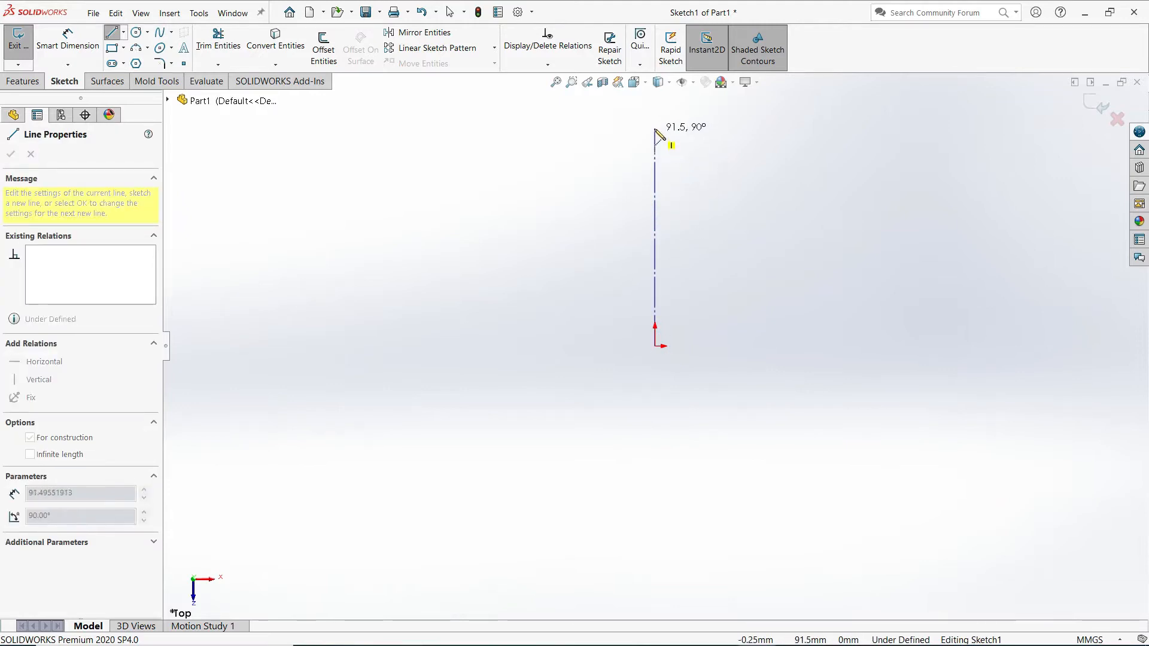
pyautogui.click(655, 124)
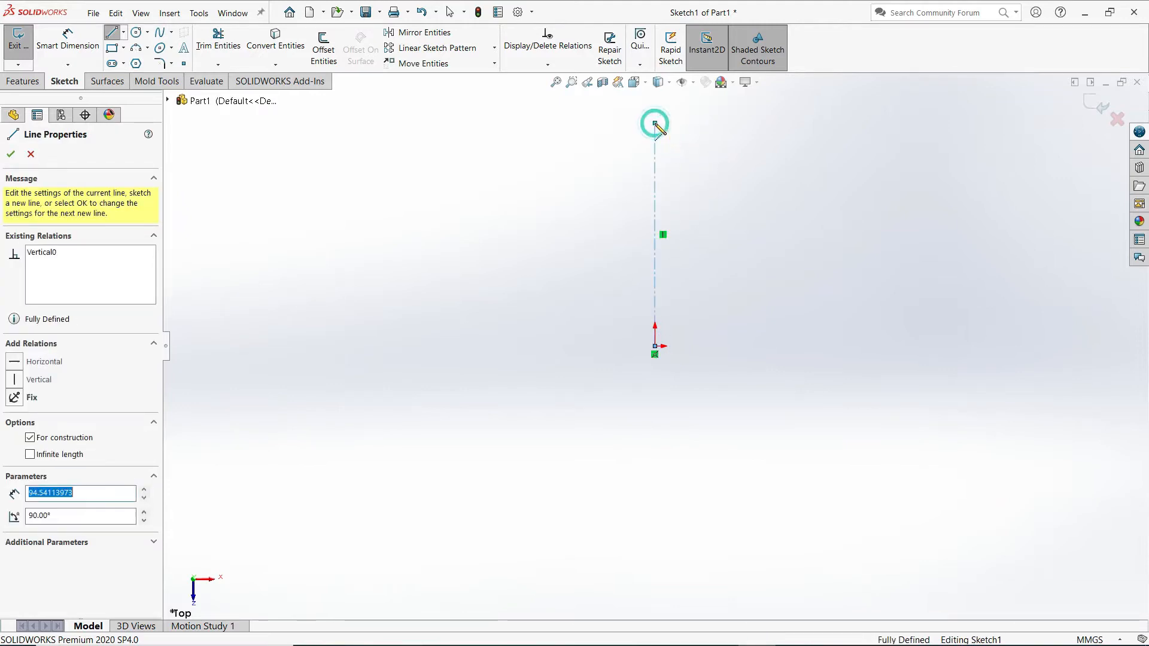
pyautogui.rightClick(757, 233)
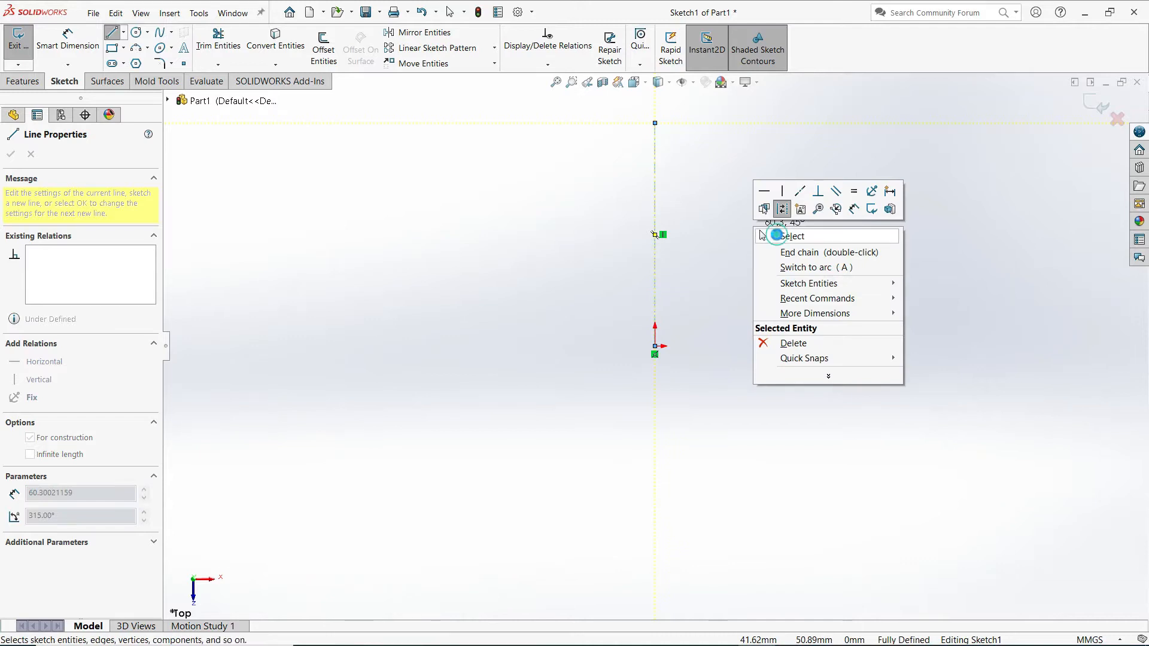
pyautogui.click(776, 236)
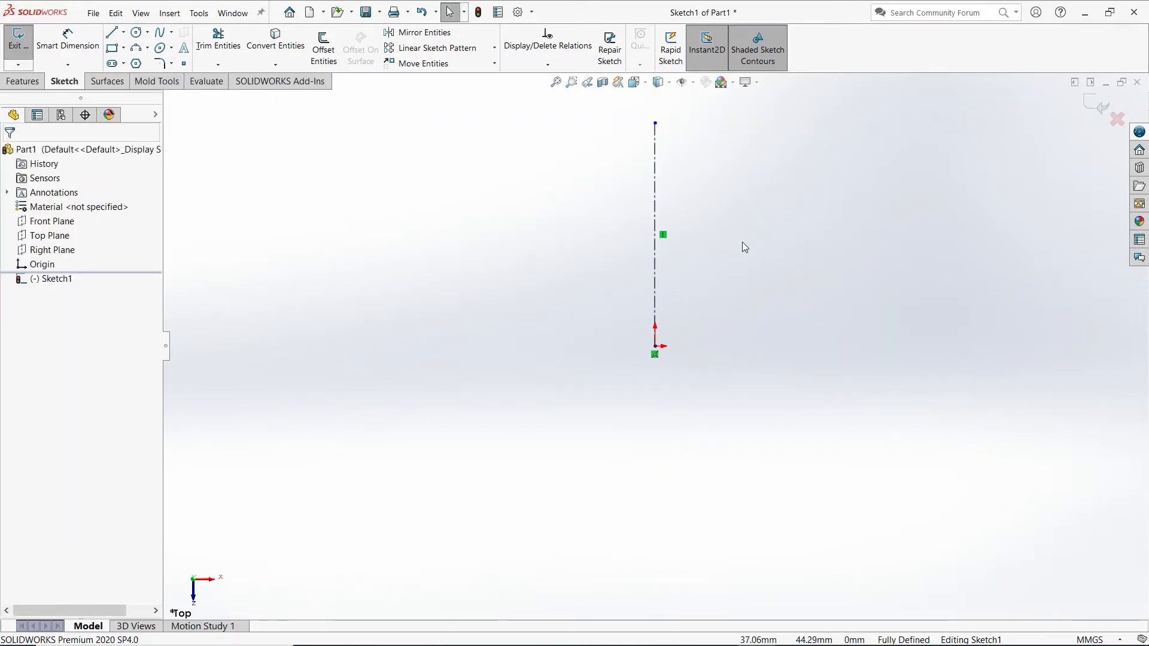
# - Sketch an open half rectangle about 13 mm wide and 35 mm high, left of the centerline and starting at its upper endpoint
pyautogui.press('f')
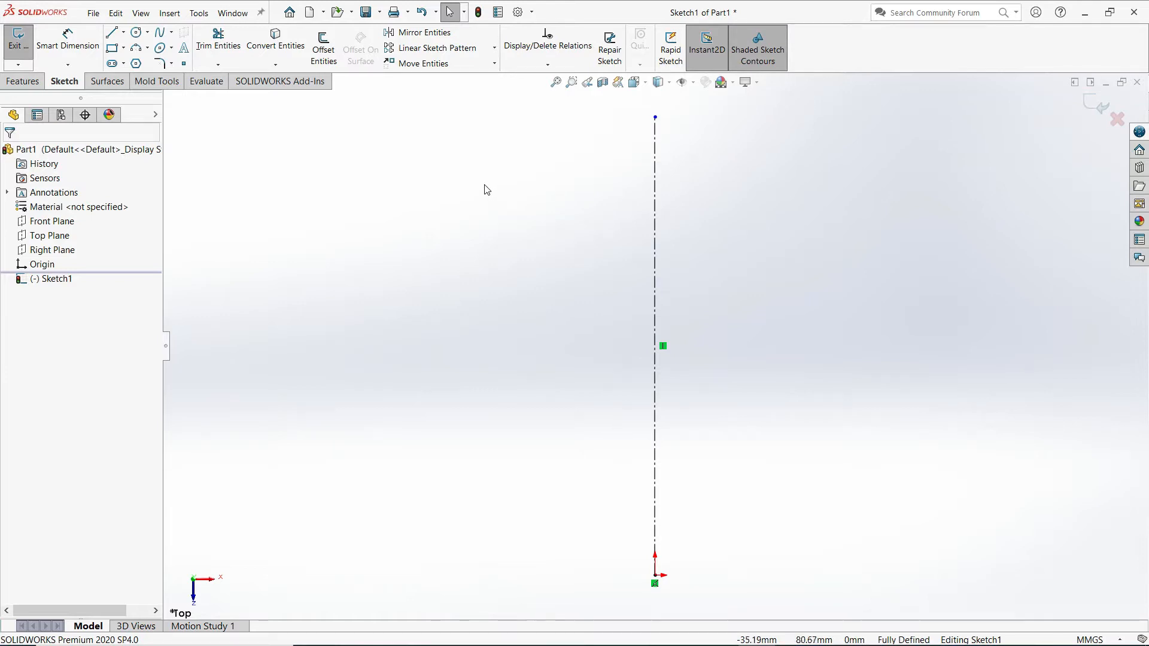
pyautogui.click(112, 33)
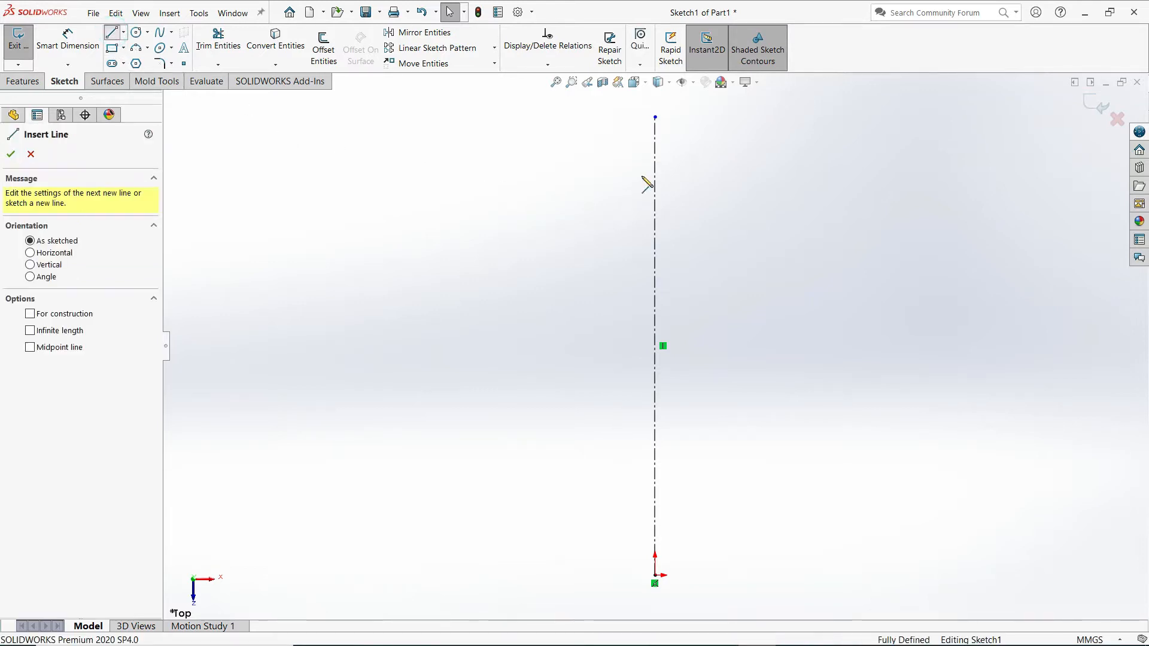
pyautogui.click(653, 118)
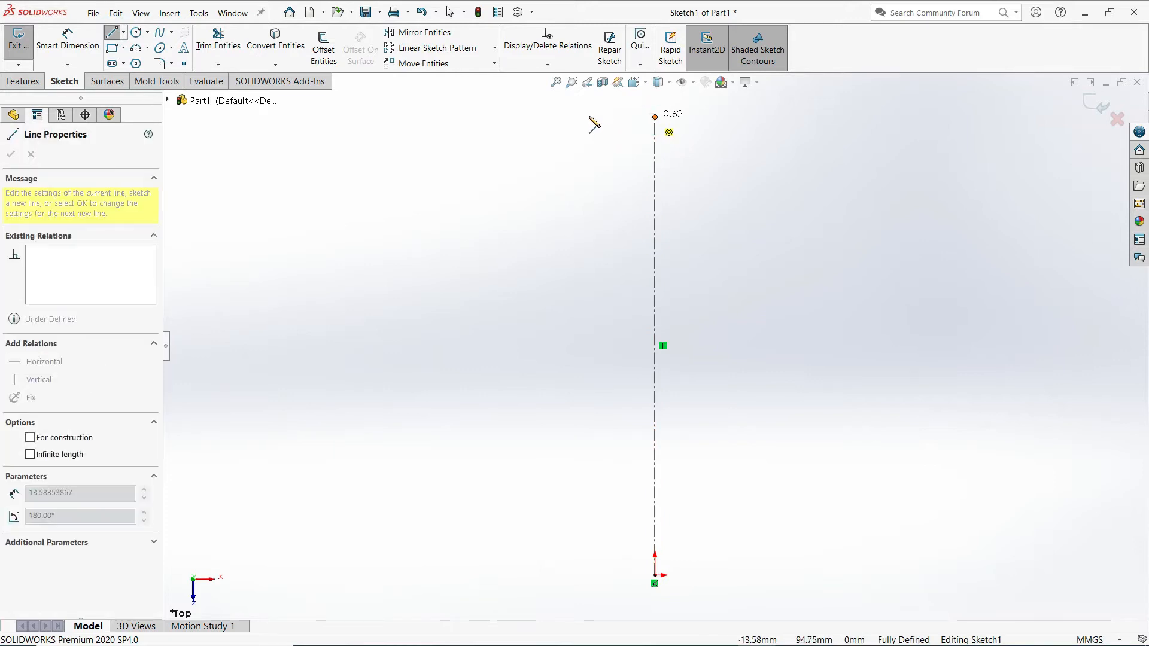
pyautogui.click(591, 116)
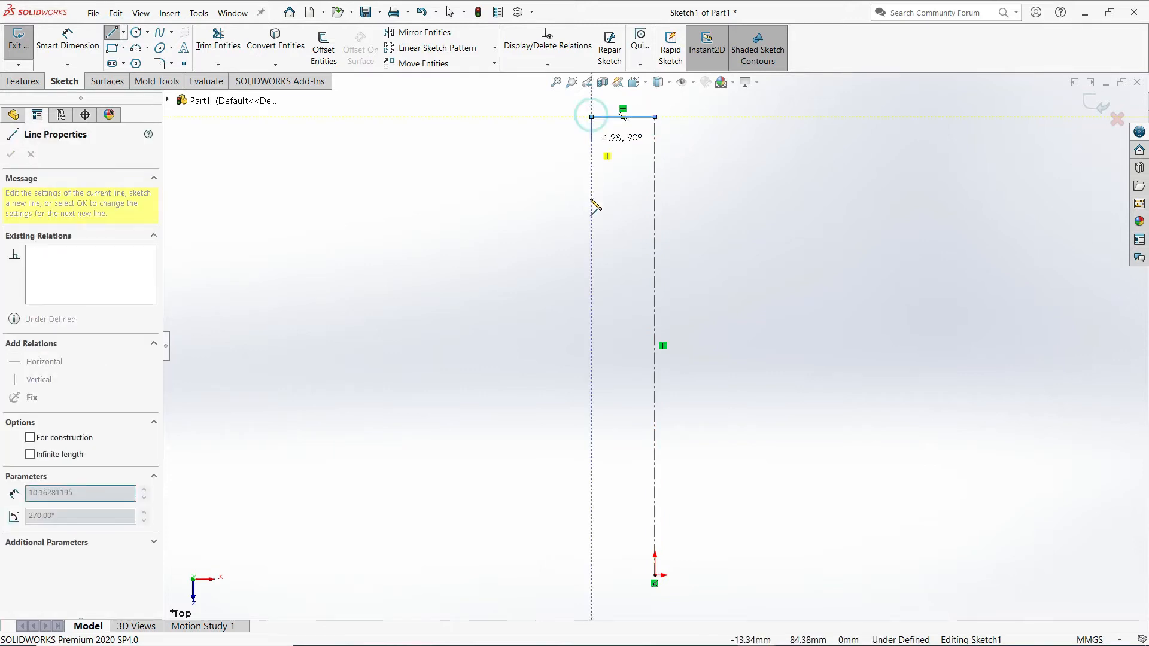
pyautogui.click(592, 286)
pyautogui.click(655, 287)
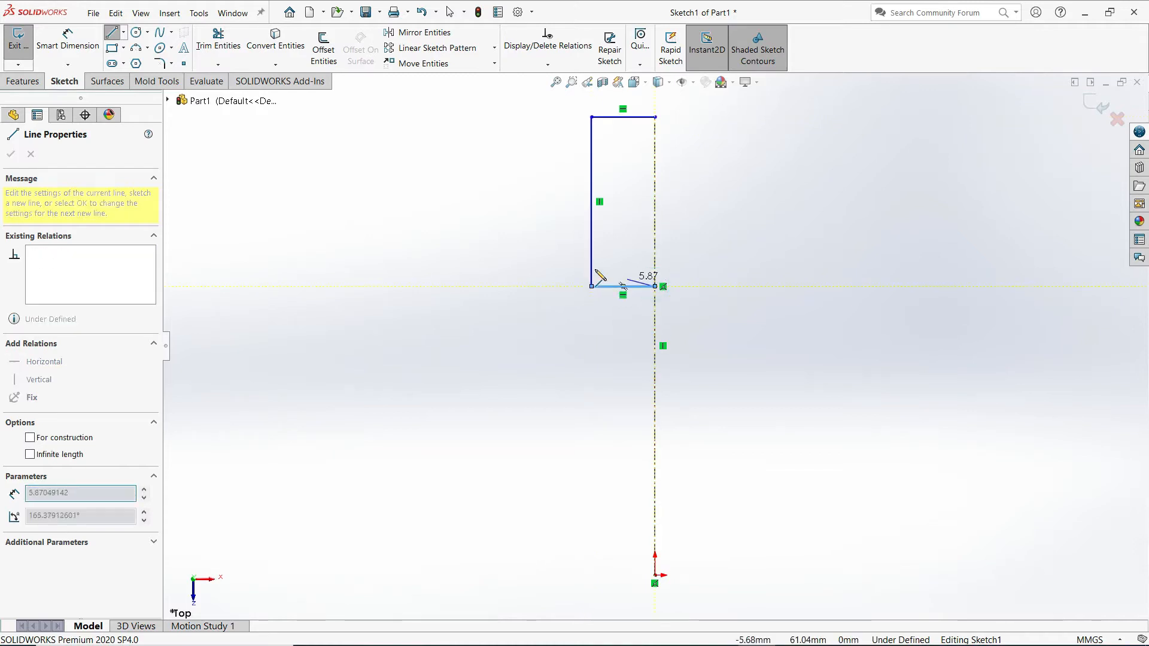
pyautogui.rightClick(470, 213)
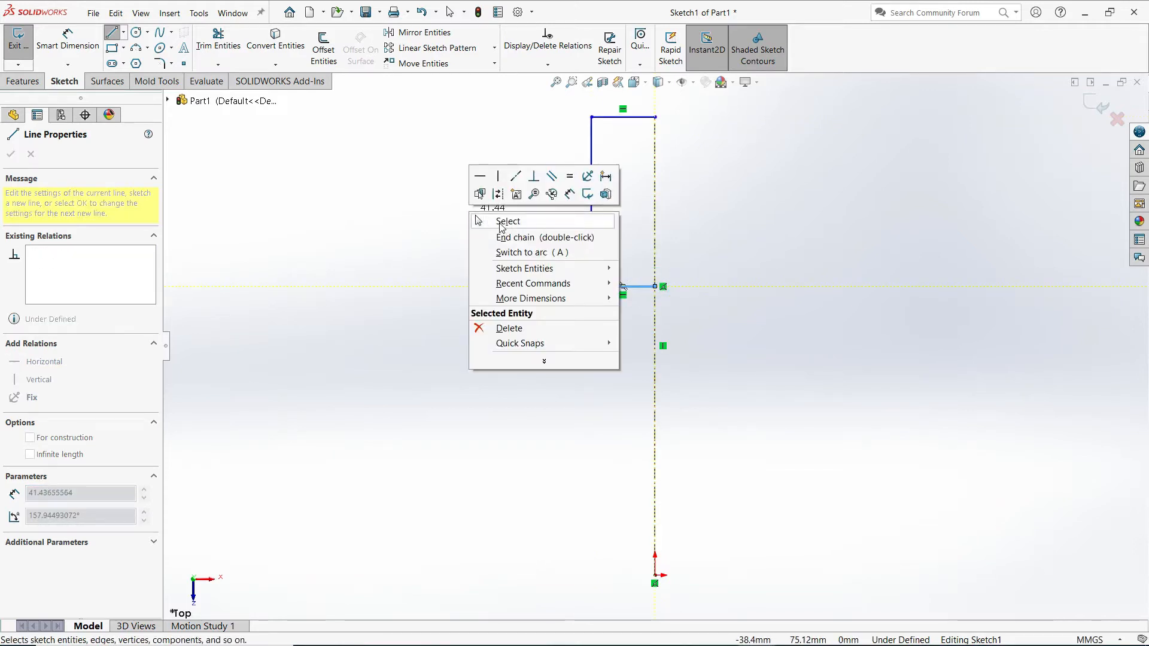
pyautogui.click(501, 223)
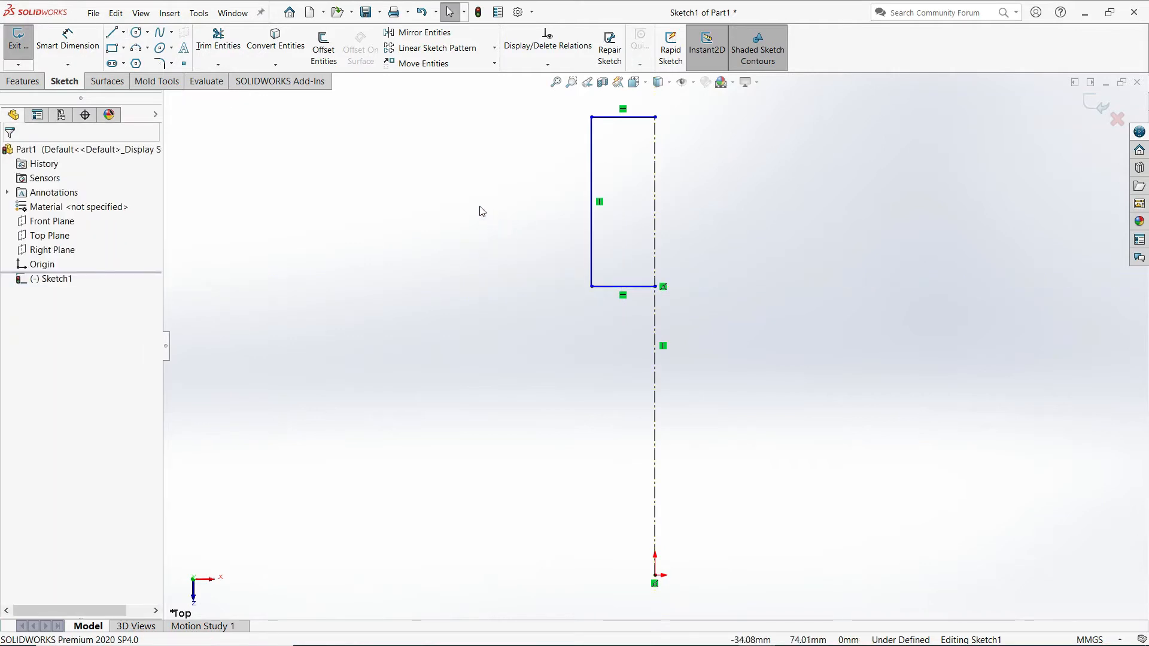
# - Mirror the three half-rectangle lines about the vertical centerline with Mirror Entities, keeping the originals
pyautogui.click(424, 33)
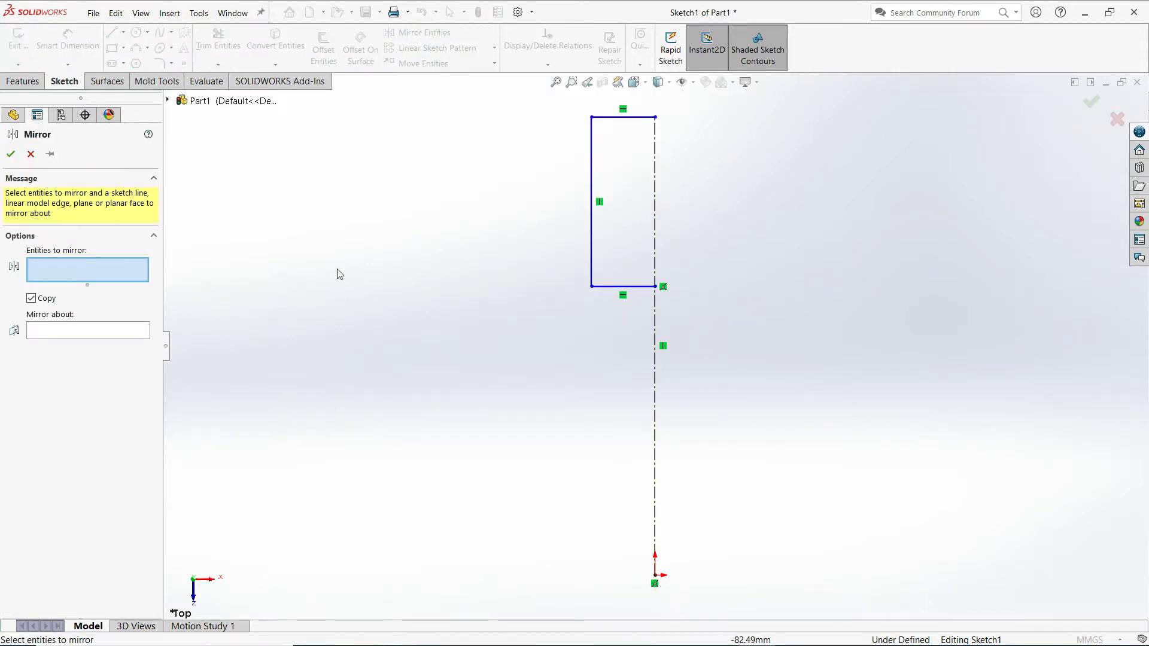
pyautogui.click(604, 287)
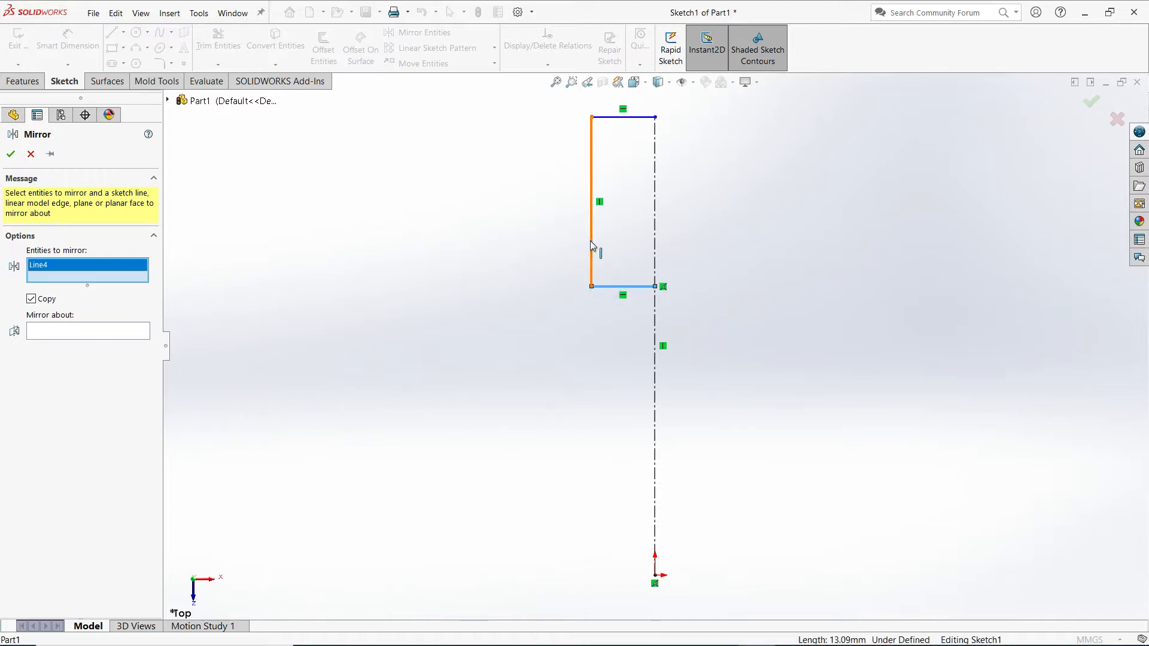
pyautogui.click(591, 239)
pyautogui.click(616, 116)
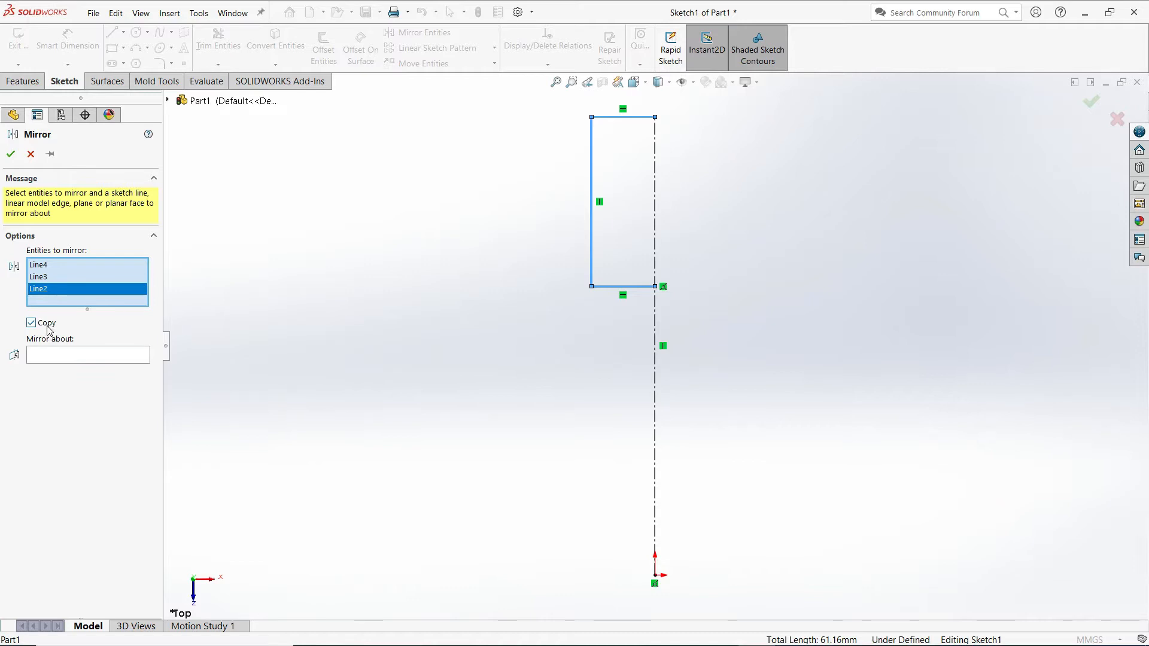
pyautogui.click(55, 357)
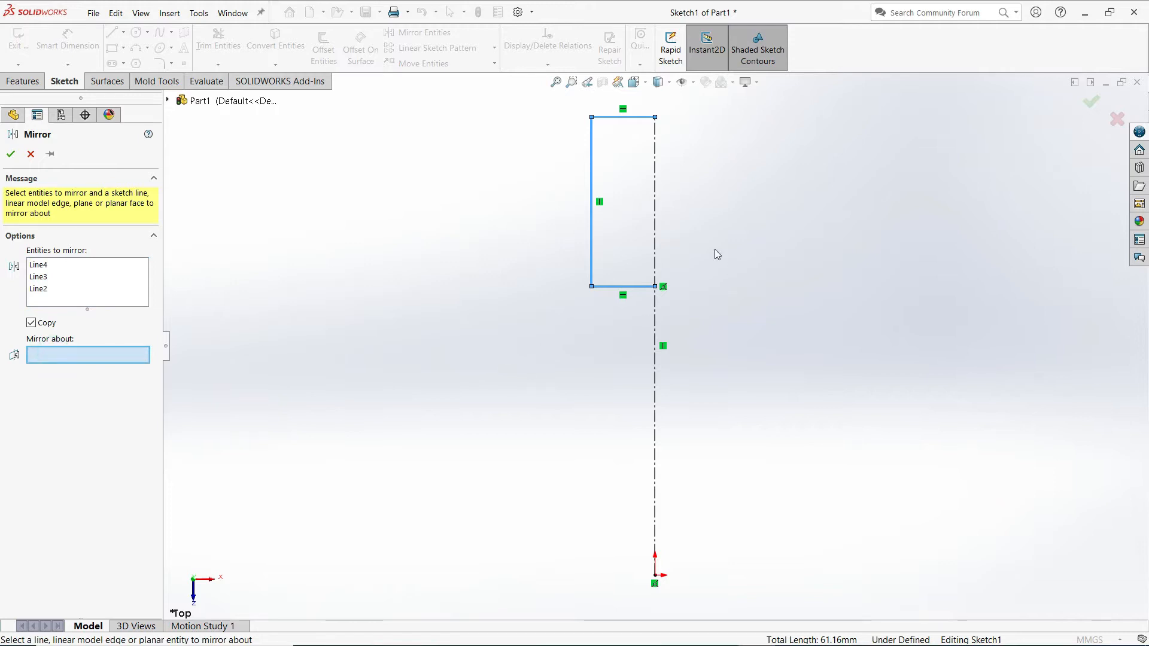
pyautogui.click(656, 218)
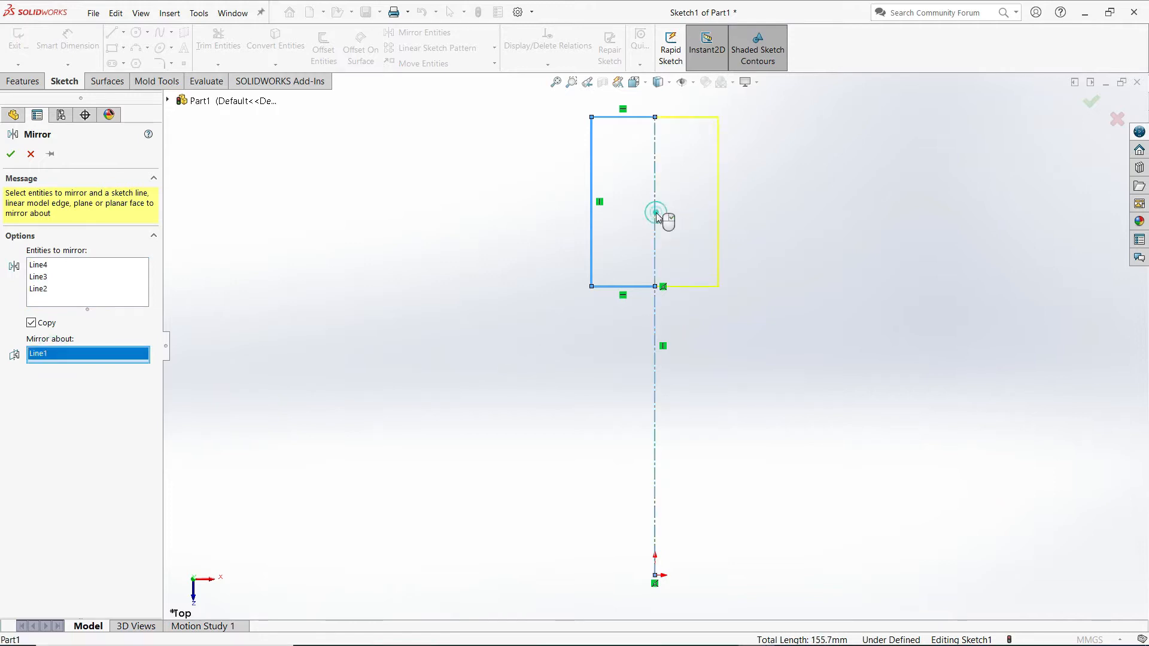
pyautogui.click(11, 153)
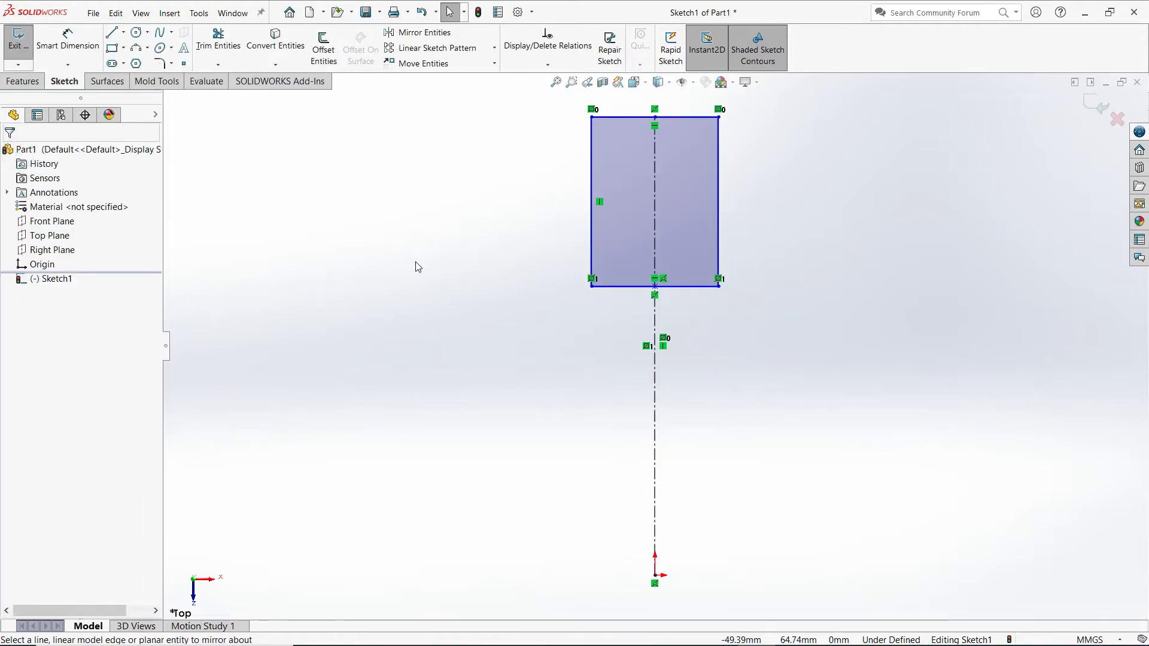
# - Delete all the rectangle's lines and the leftover point on the centerline, keeping only the centerline
pyautogui.click(623, 287)
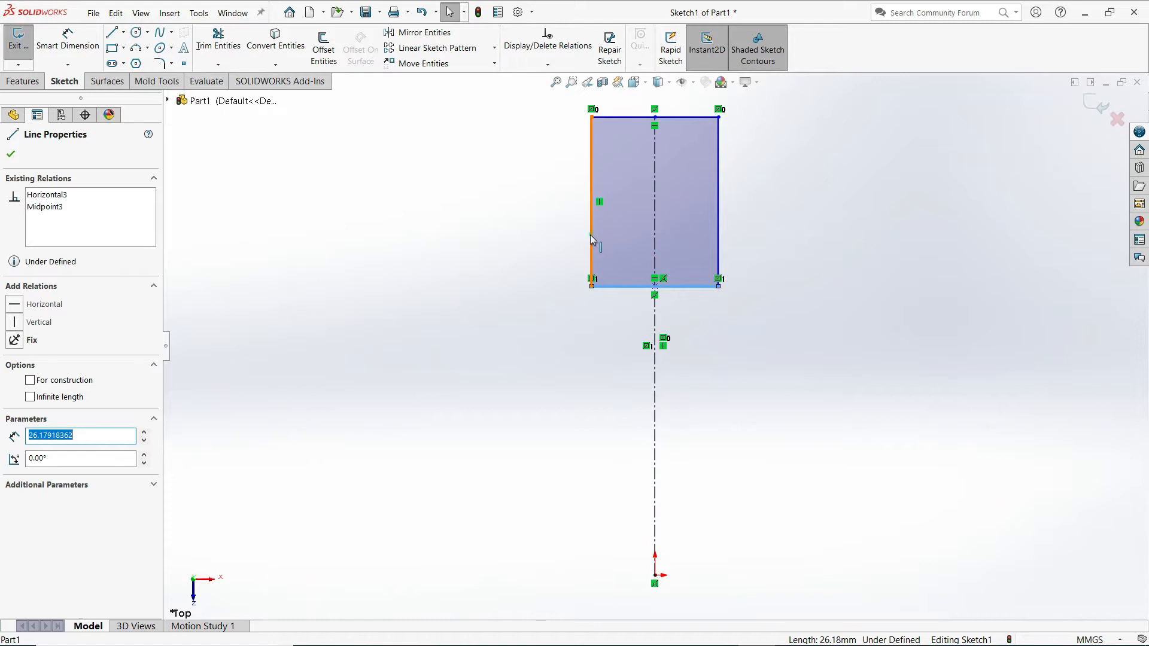
pyautogui.click(591, 235)
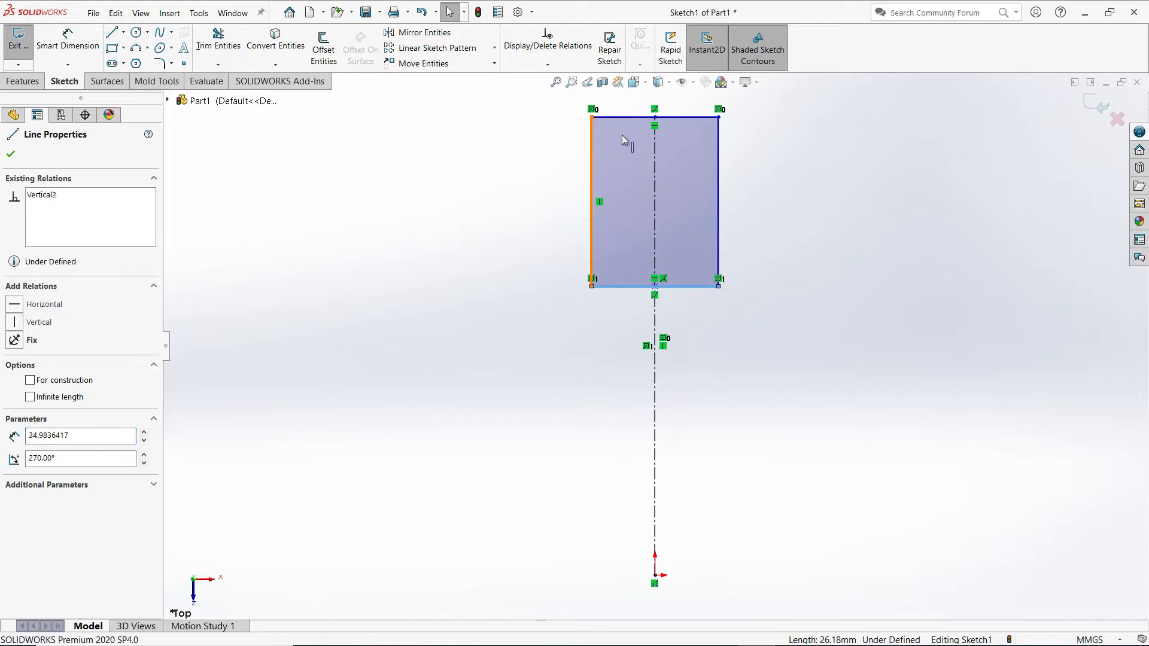
pyautogui.keyDown('ctrl'); pyautogui.click(717, 172); pyautogui.keyUp('ctrl')
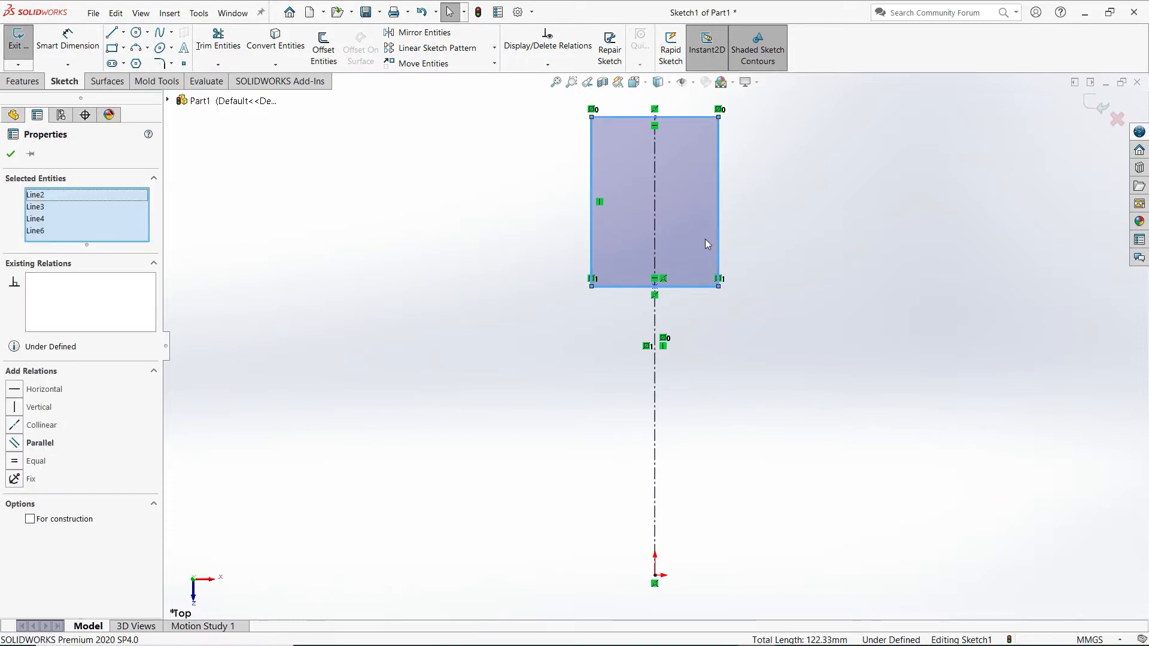
pyautogui.press('Delete')
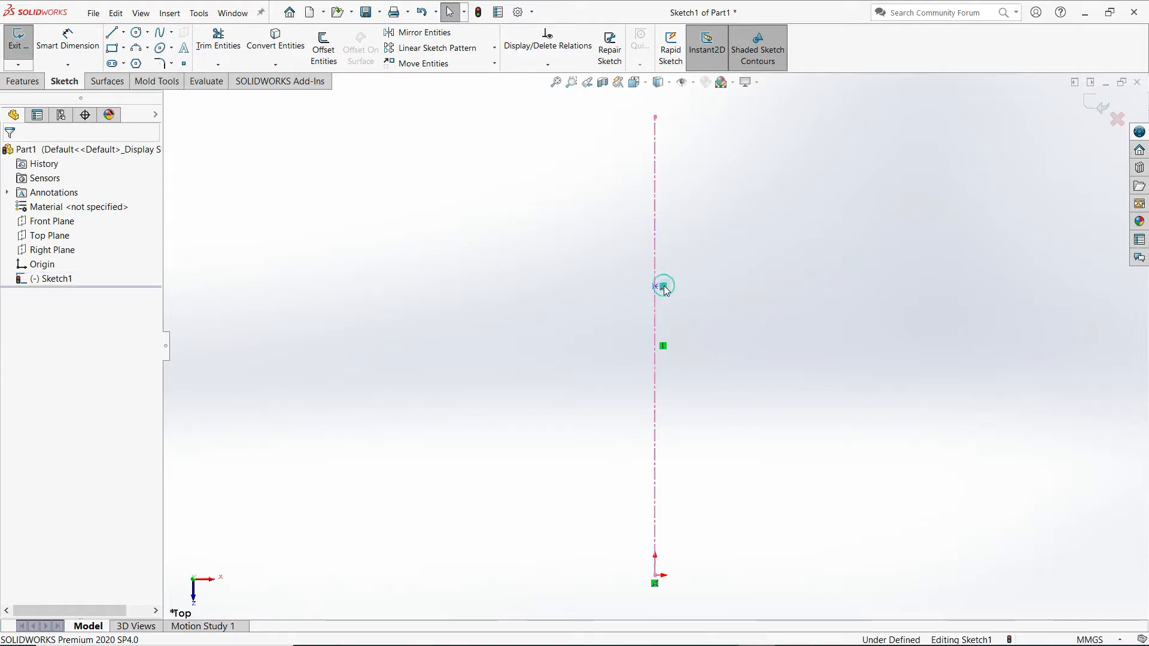
pyautogui.click(655, 287)
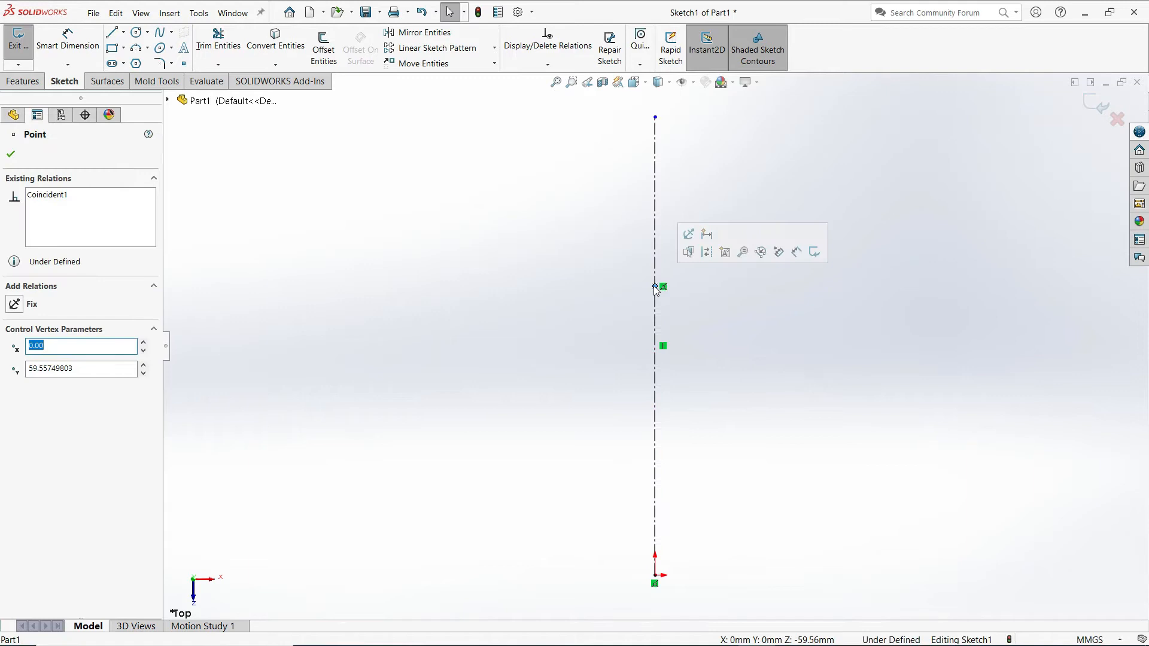
pyautogui.press('Delete')
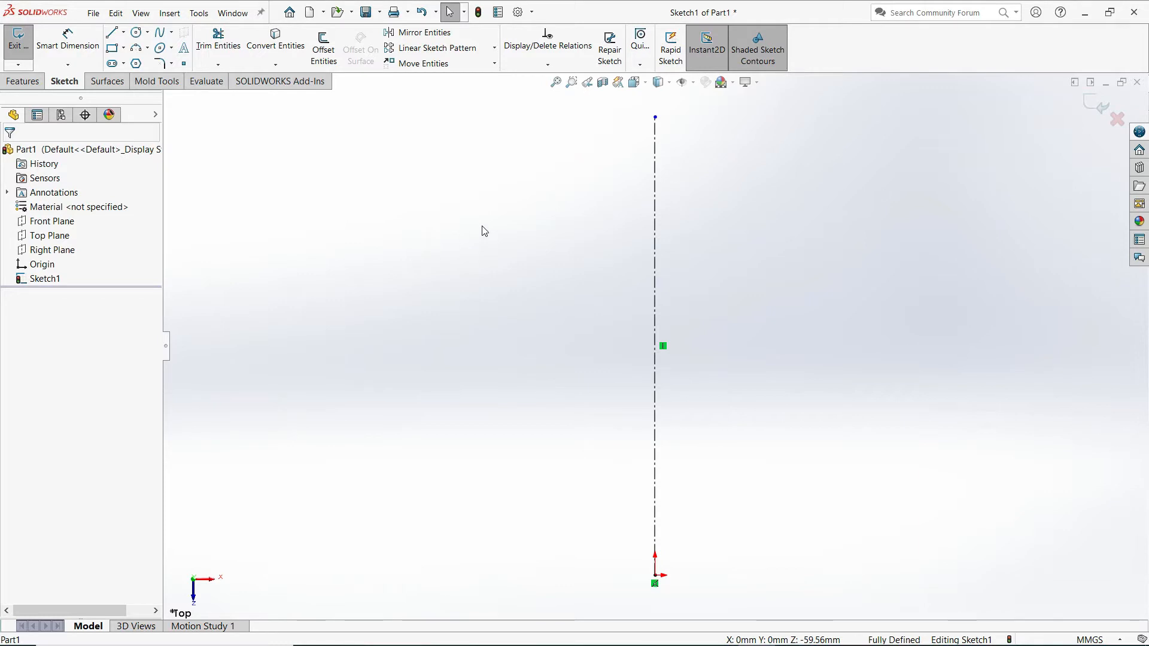
# - Turn on Dynamic Mirror for the sketch, using the vertical centerline as the mirror axis
pyautogui.click(199, 14)
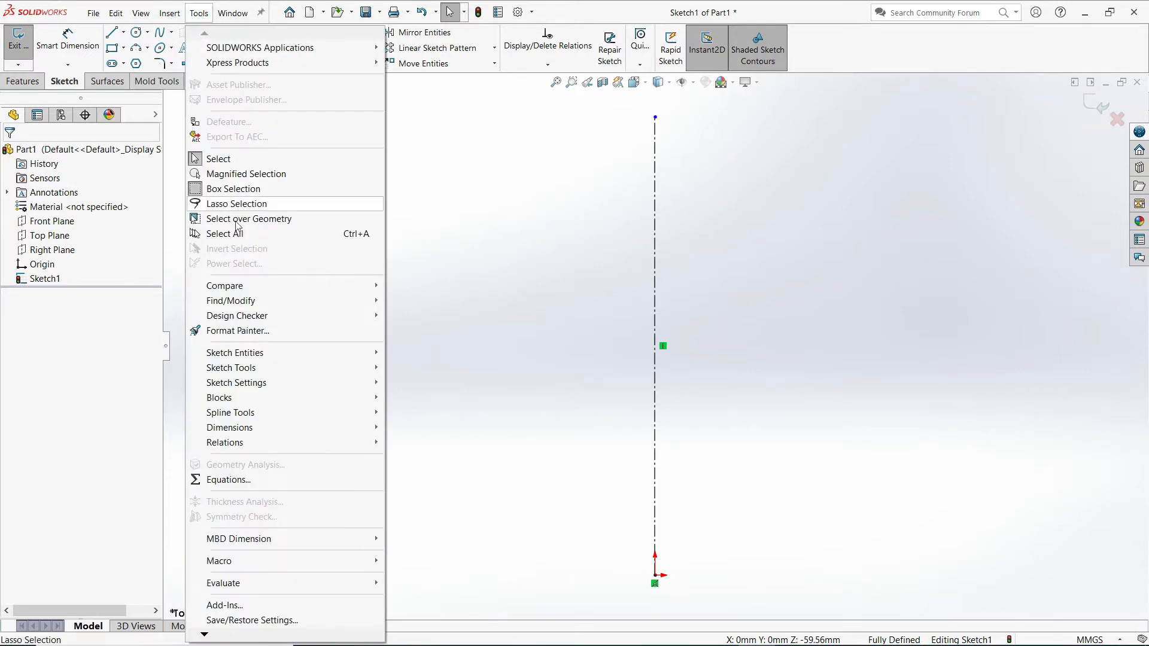
pyautogui.moveTo(245, 370)
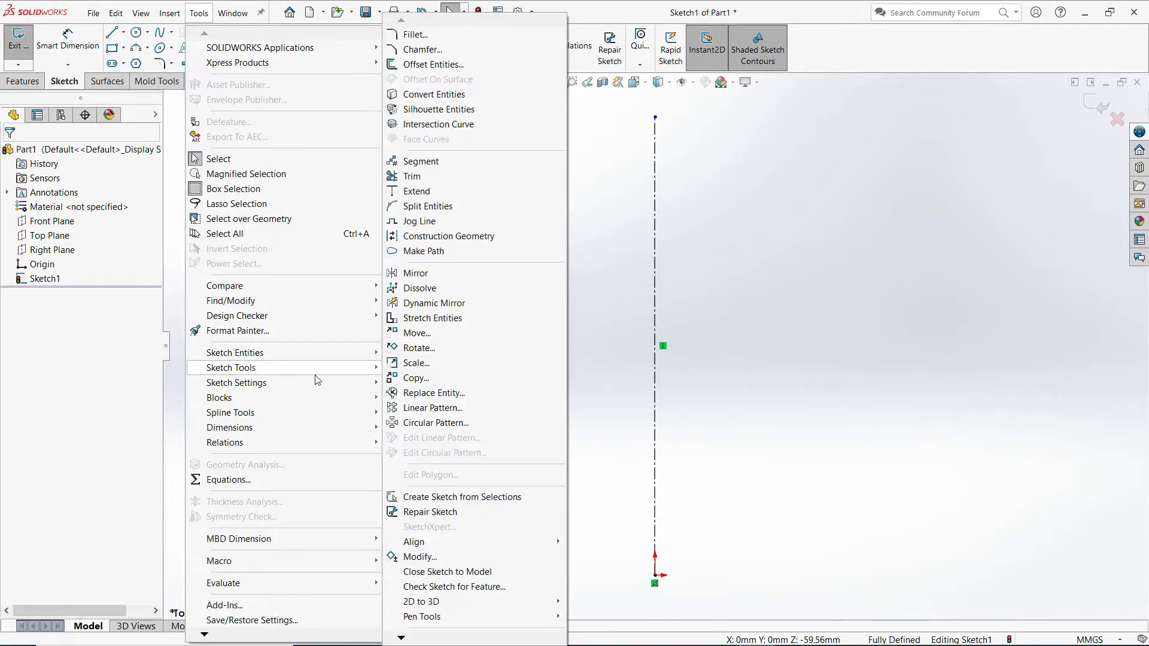
pyautogui.click(434, 304)
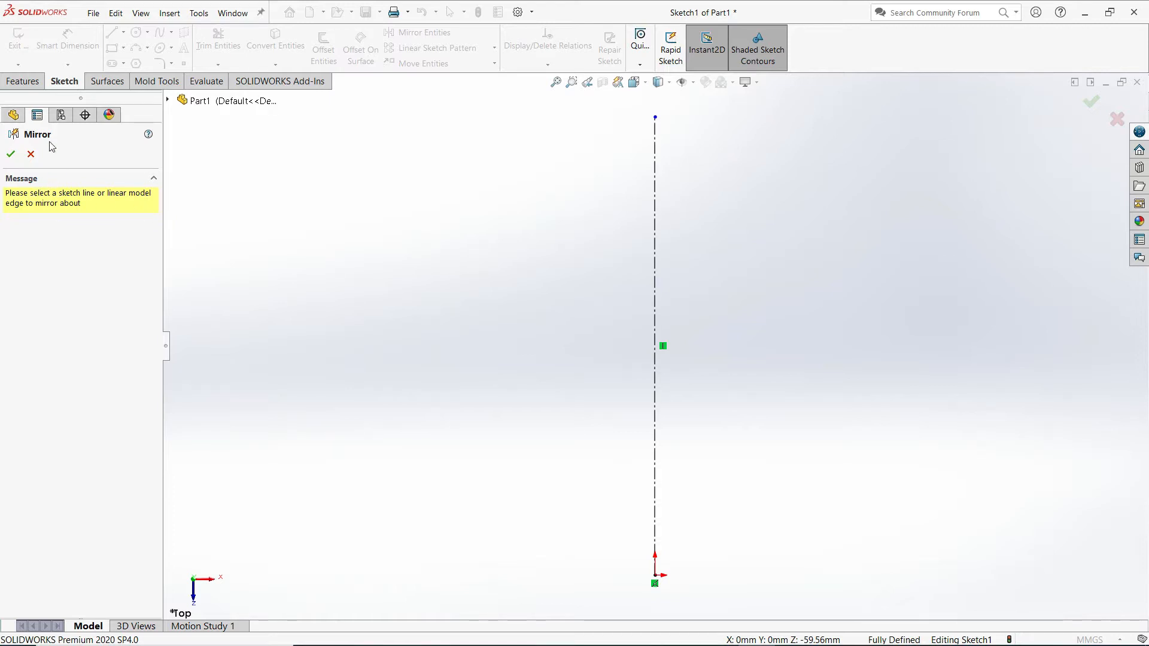
pyautogui.click(654, 223)
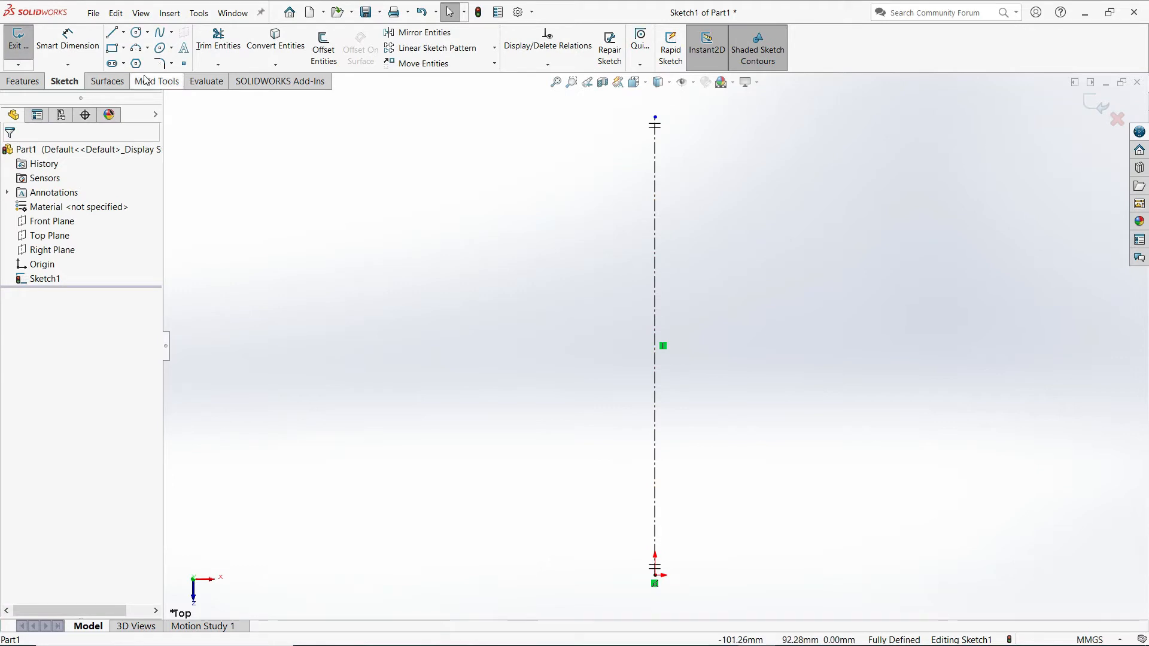
# - Sketch an open half rectangle about 14 mm wide and 40 mm high from the centerline's upper endpoint, letting Dynamic Mirror complete the other half
pyautogui.click(111, 32)
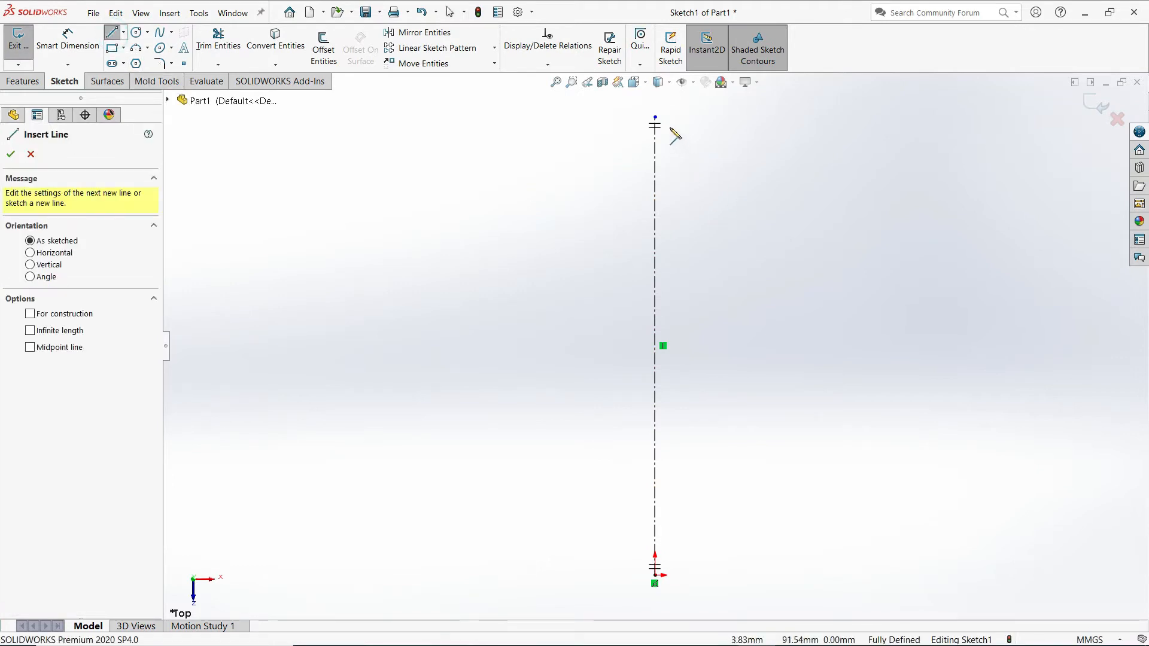
pyautogui.click(655, 119)
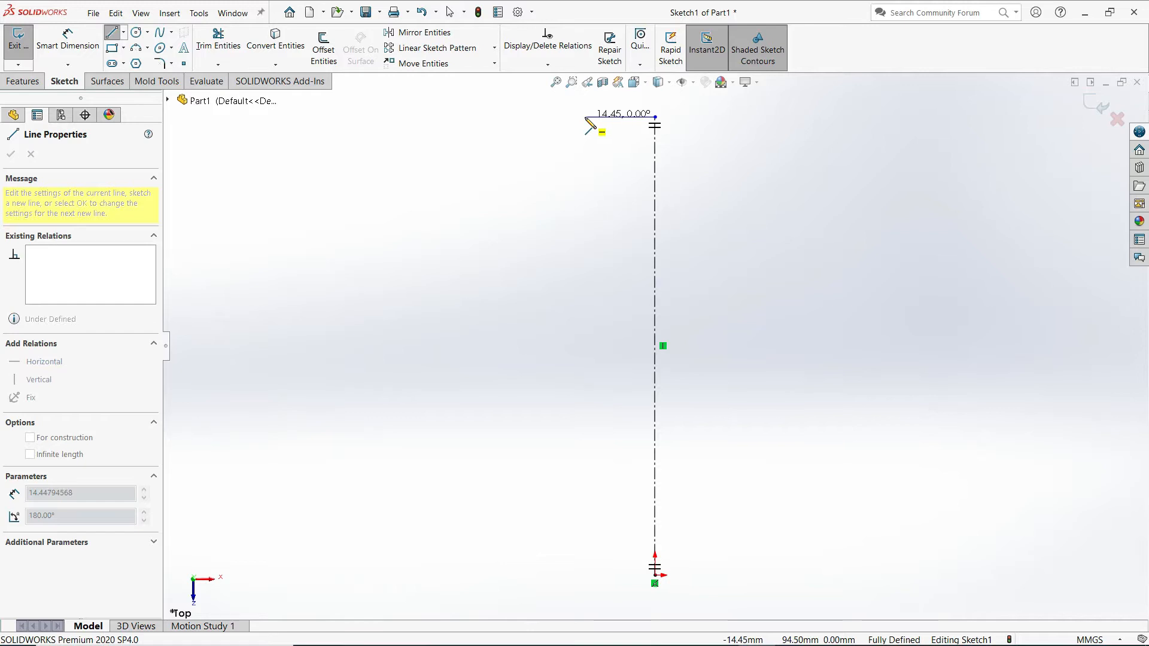
pyautogui.click(584, 117)
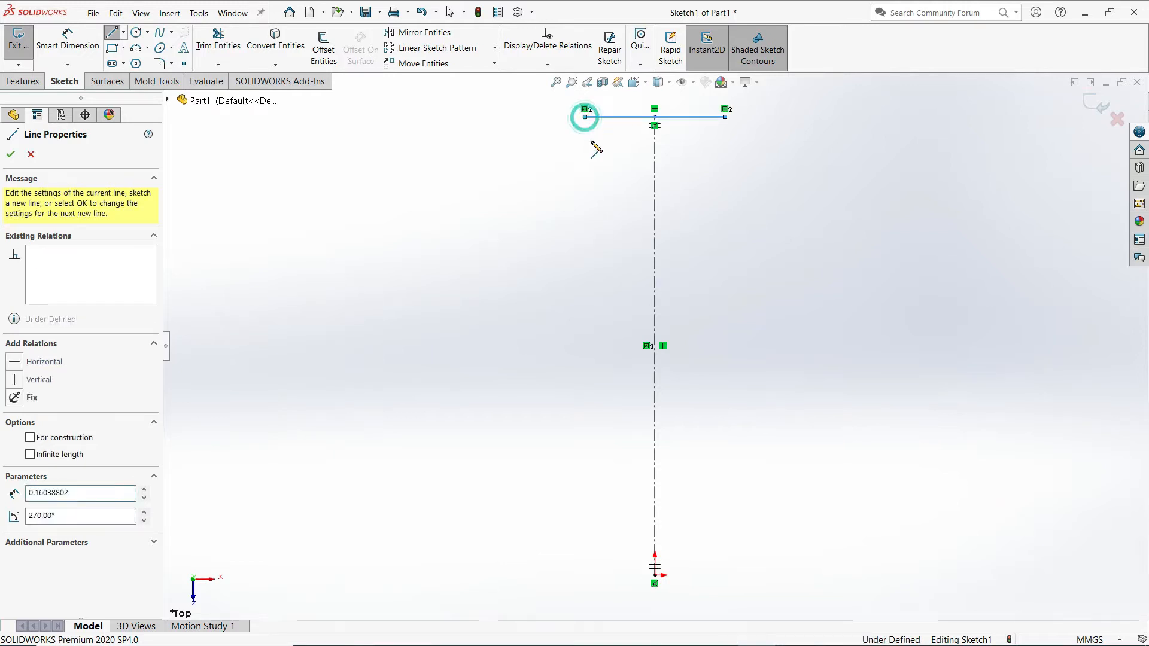
pyautogui.click(584, 310)
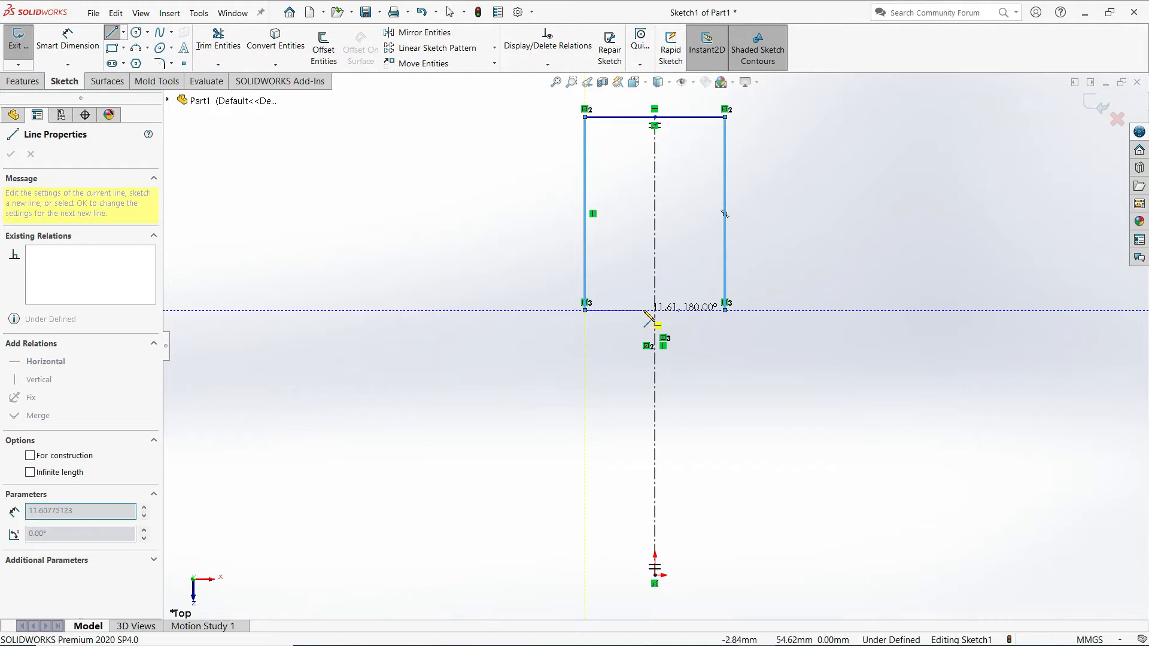
pyautogui.click(655, 310)
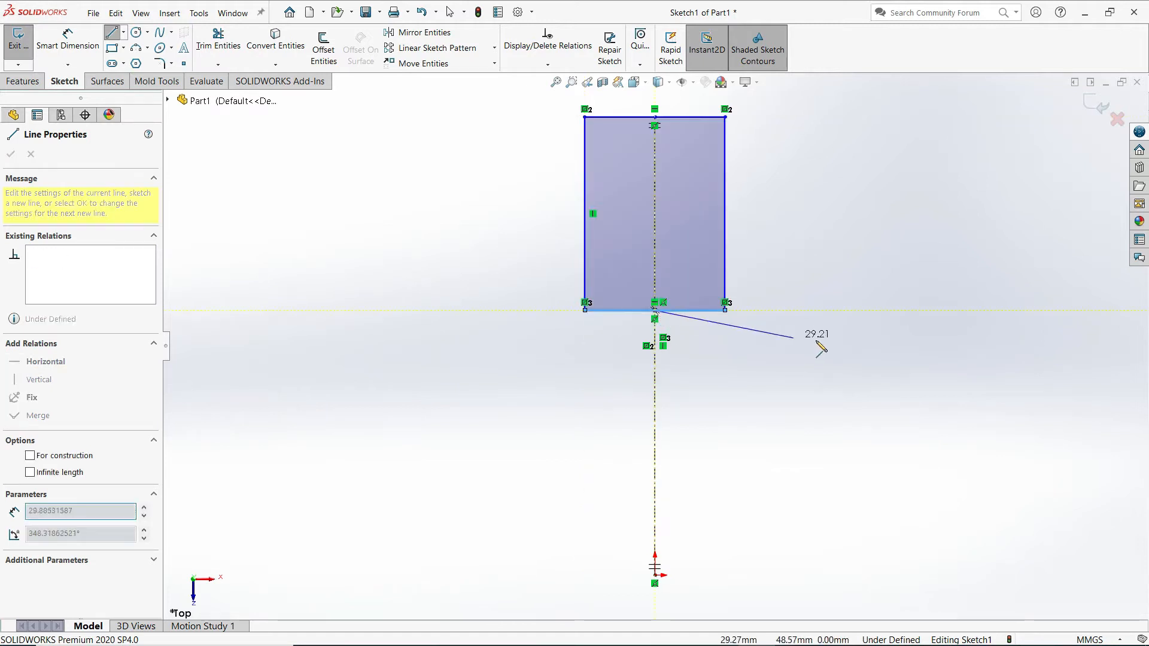
pyautogui.rightClick(836, 357)
pyautogui.click(849, 370)
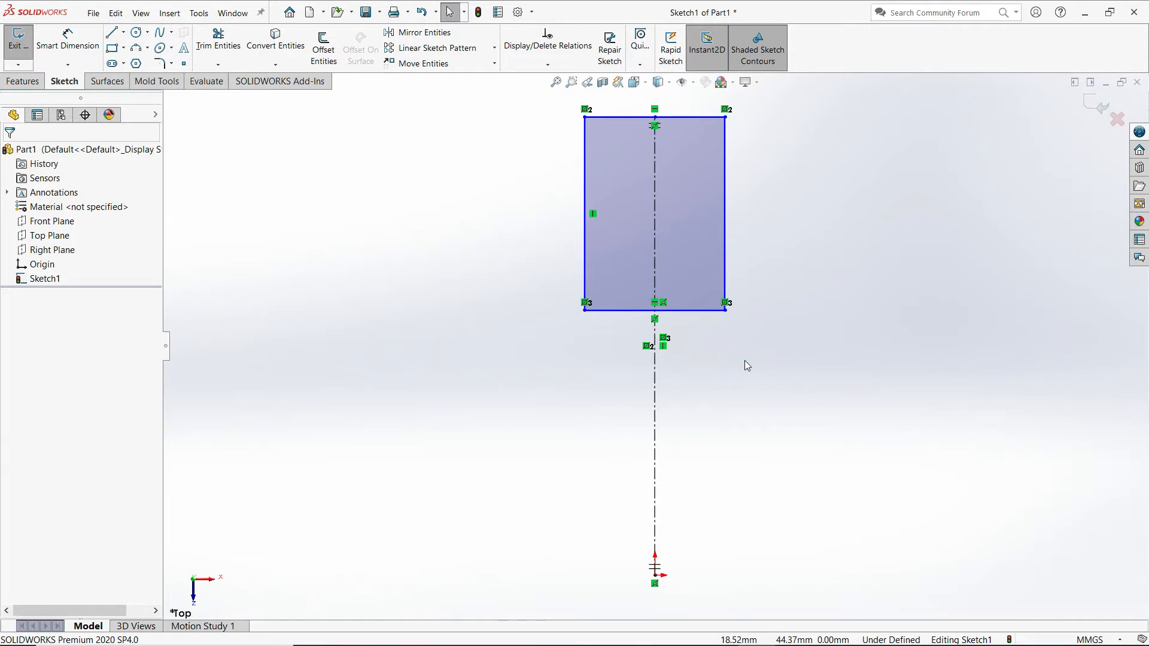
# - Dimension the rectangle with a height of 100 mm and a width of 20 mm
pyautogui.click(67, 39)
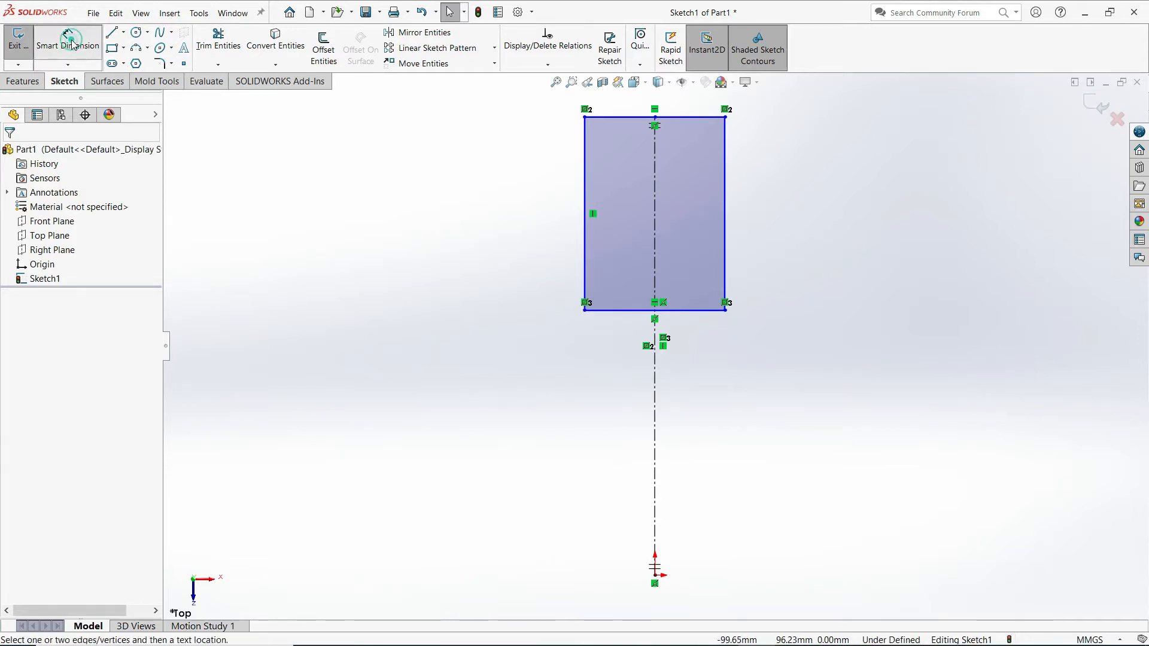
pyautogui.click(584, 197)
pyautogui.click(518, 207)
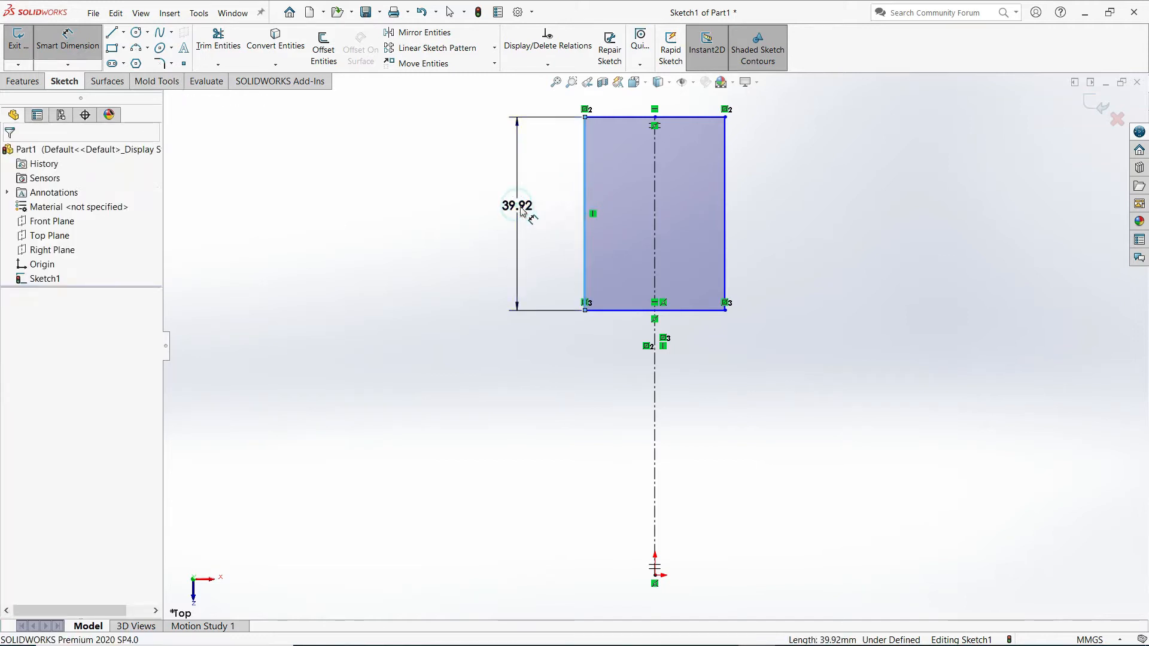
pyautogui.write('100')
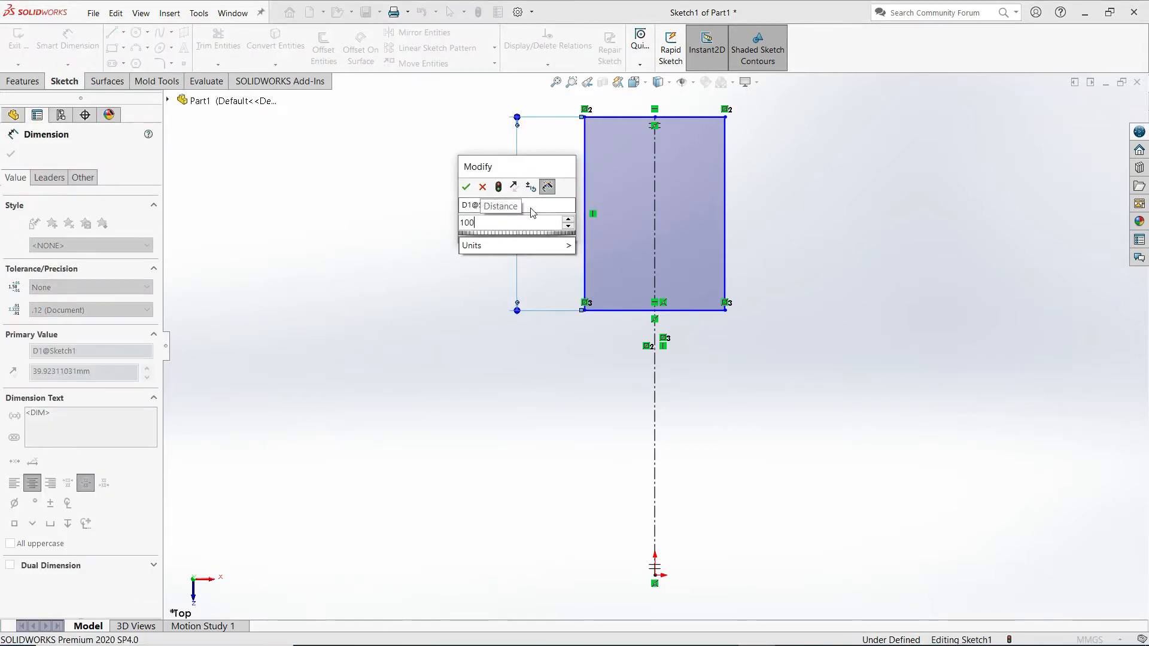
pyautogui.click(466, 187)
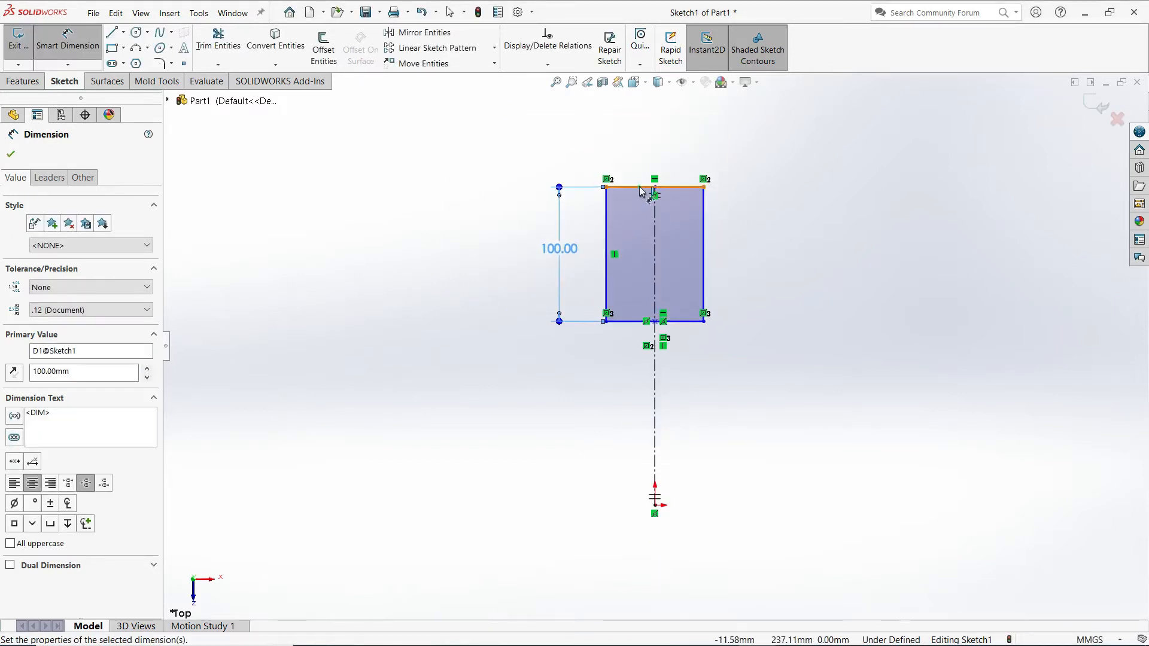
pyautogui.click(644, 187)
pyautogui.click(659, 138)
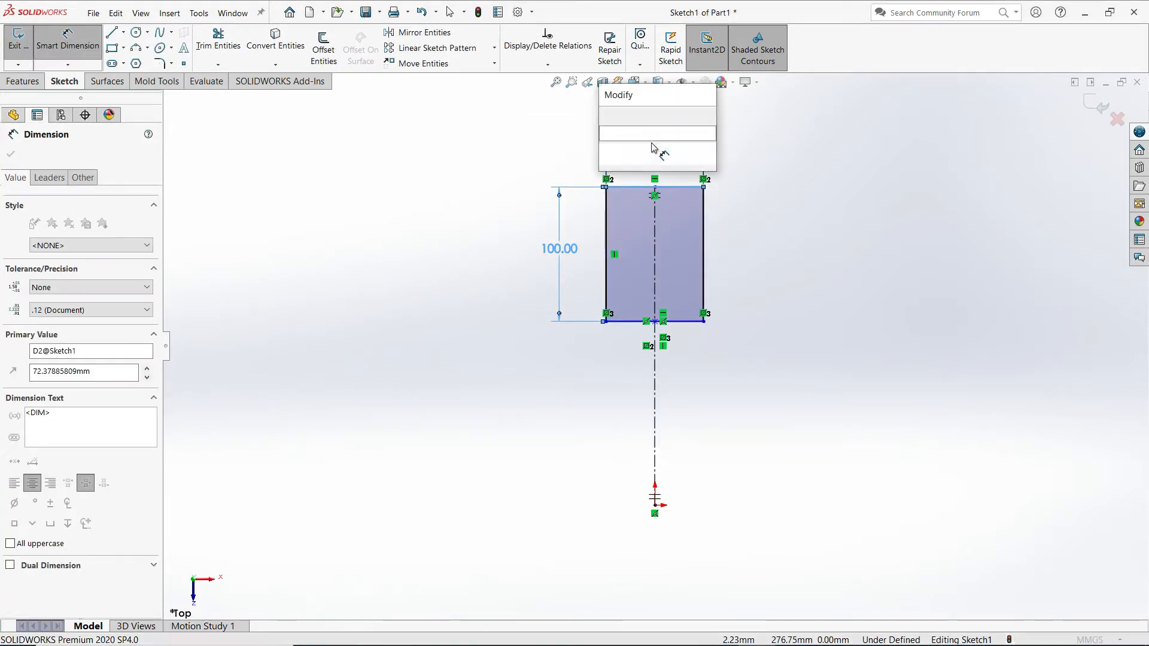
pyautogui.write('20')
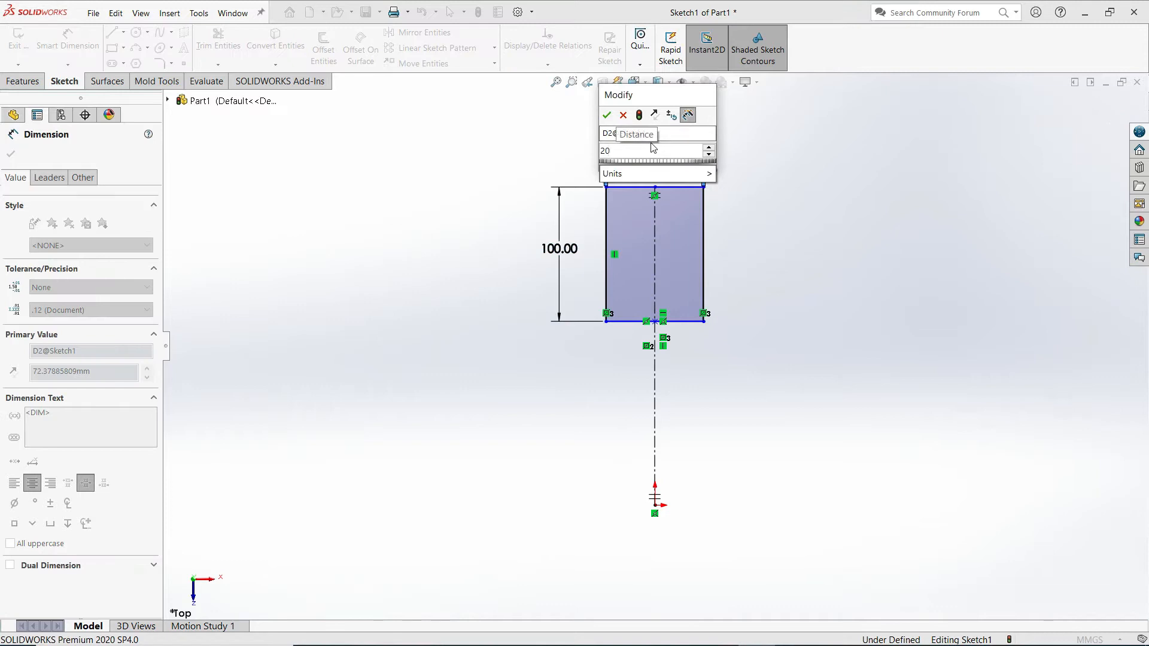
pyautogui.click(606, 114)
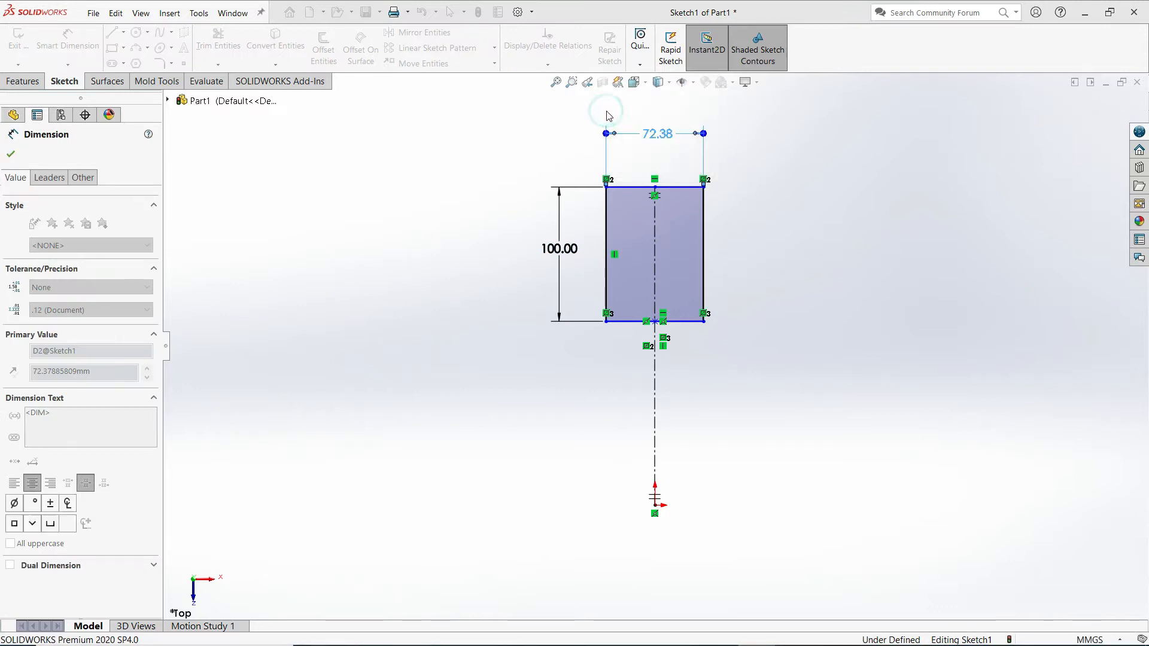
# - Dimension the vertical centerline's length as 220 mm
pyautogui.click(655, 377)
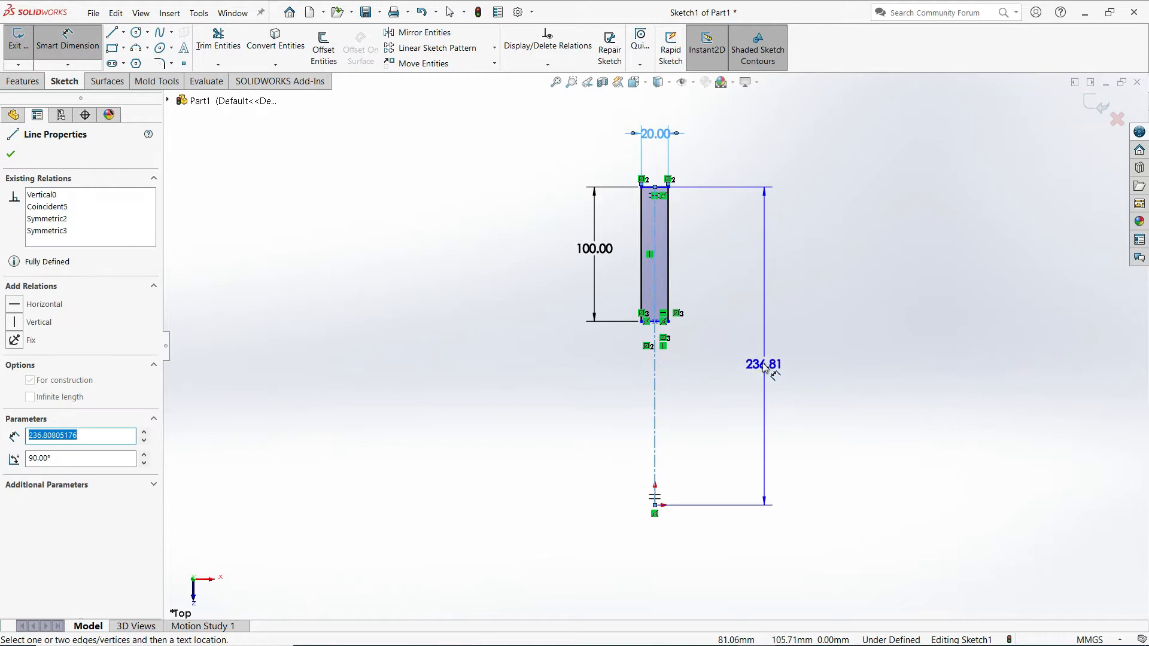
pyautogui.click(757, 371)
pyautogui.write('220')
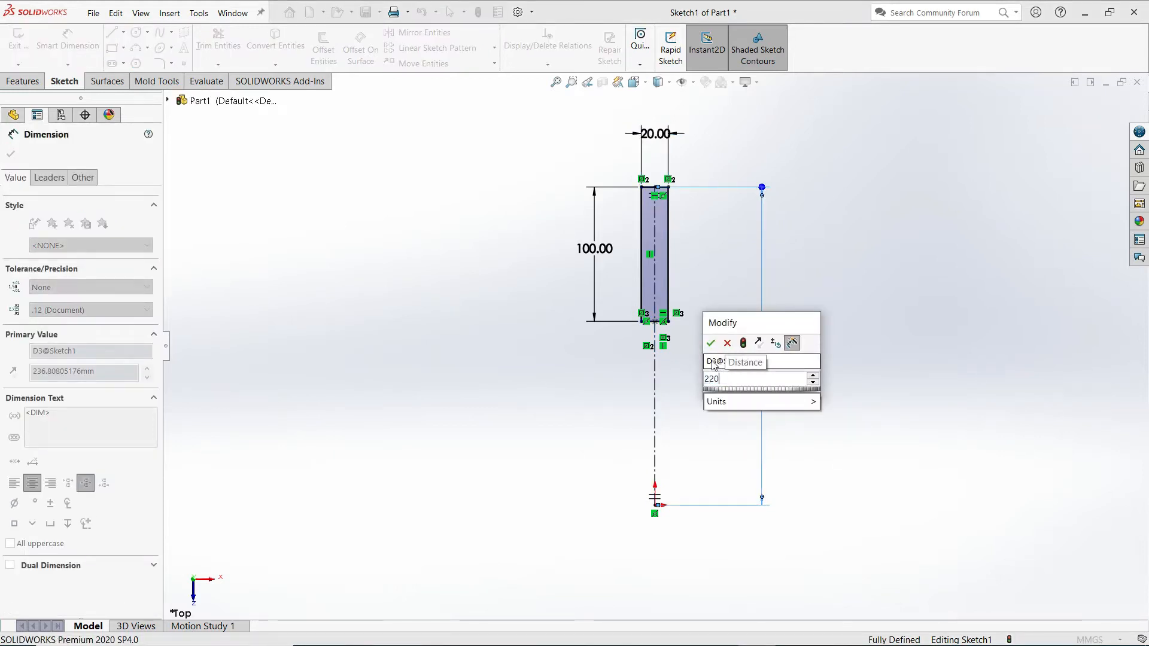
pyautogui.press('Return')
pyautogui.click(817, 399)
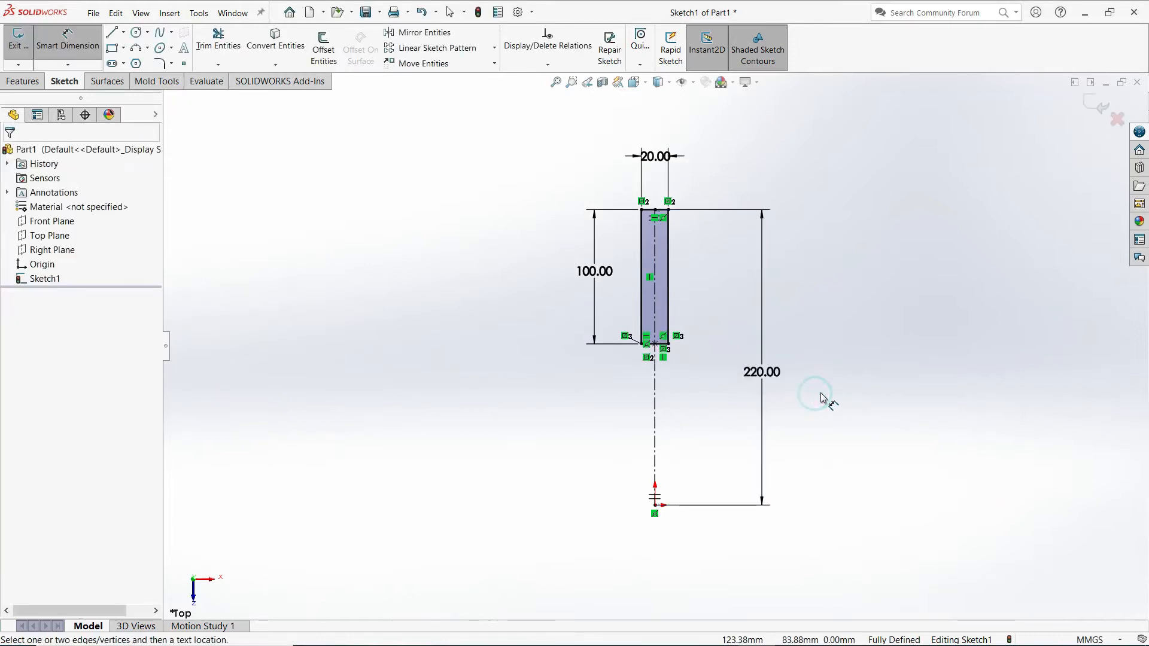
# - Start an Extruded Boss/Base from the rectangle sketch with a Mid Plane end condition and a 15 mm depth
pyautogui.scroll(-3, 816, 397)
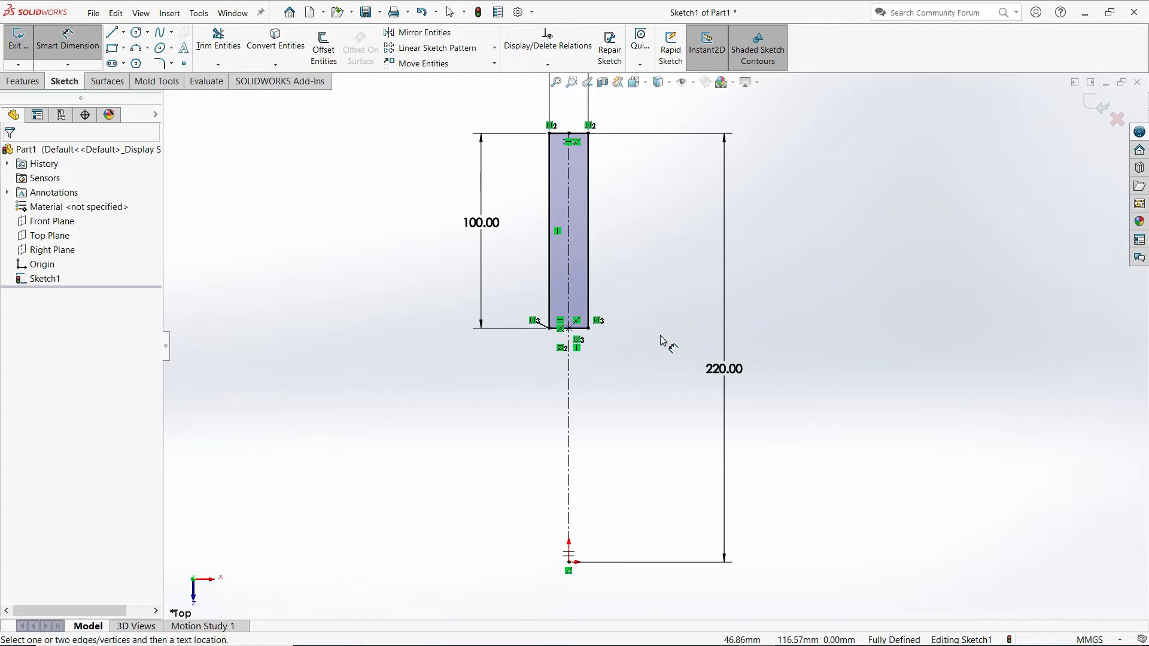
pyautogui.click(24, 81)
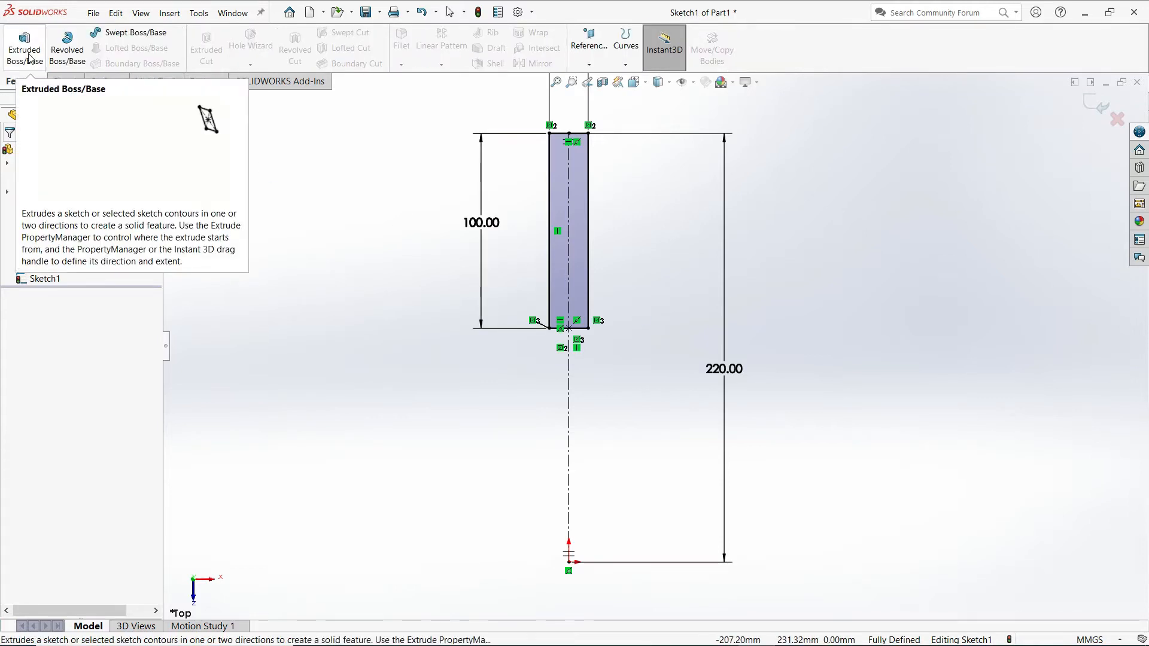
pyautogui.click(28, 58)
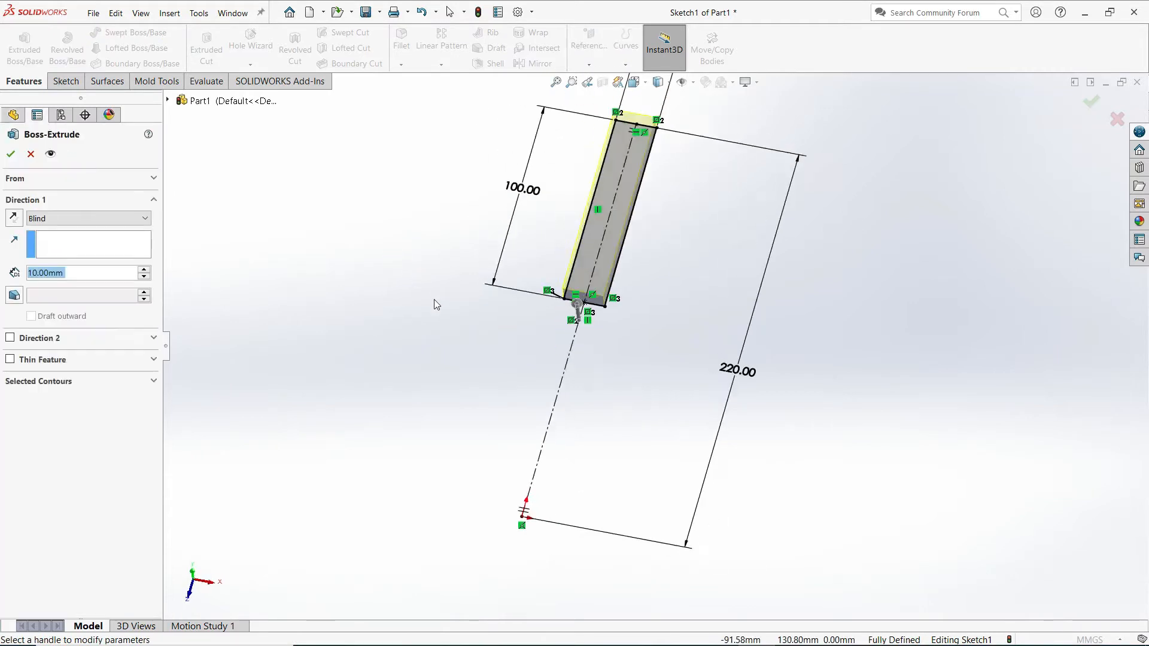
pyautogui.scroll(-3, 673, 347)
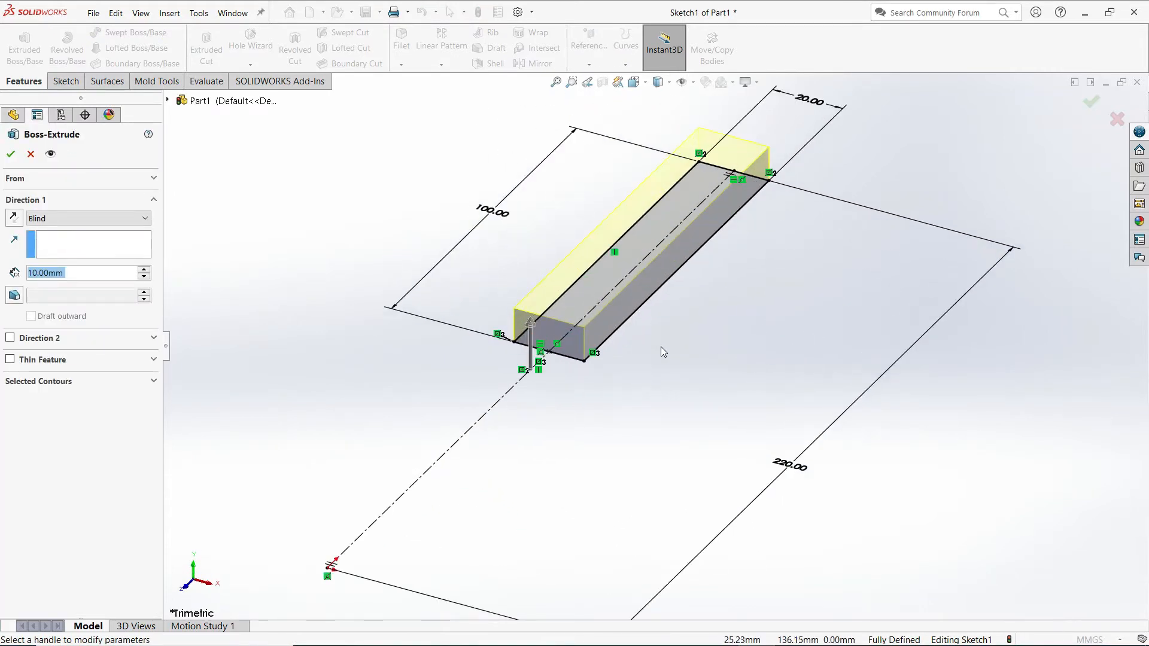
pyautogui.scroll(-4, 523, 239)
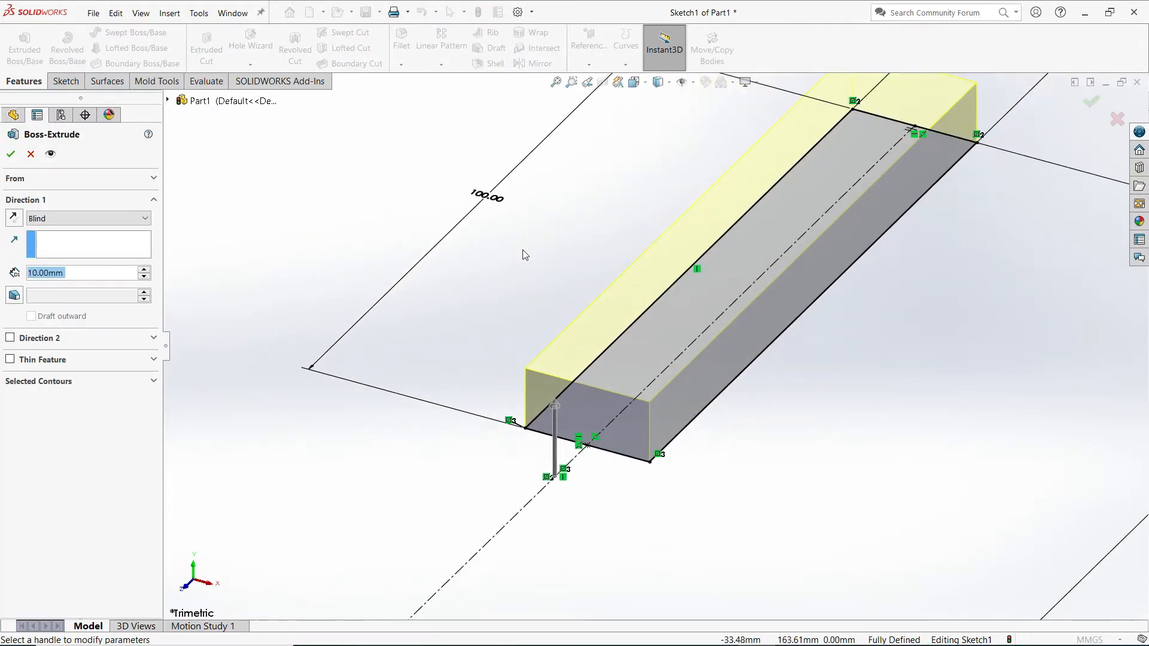
pyautogui.scroll(3, 593, 261)
pyautogui.scroll(-3, 619, 263)
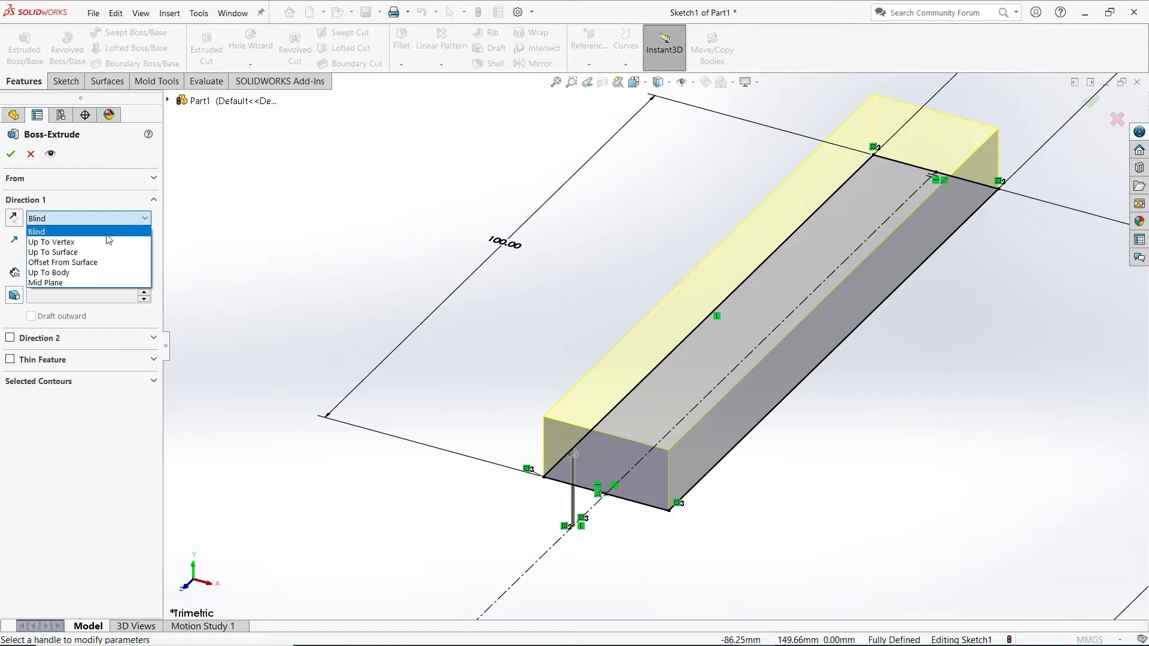
pyautogui.click(81, 281)
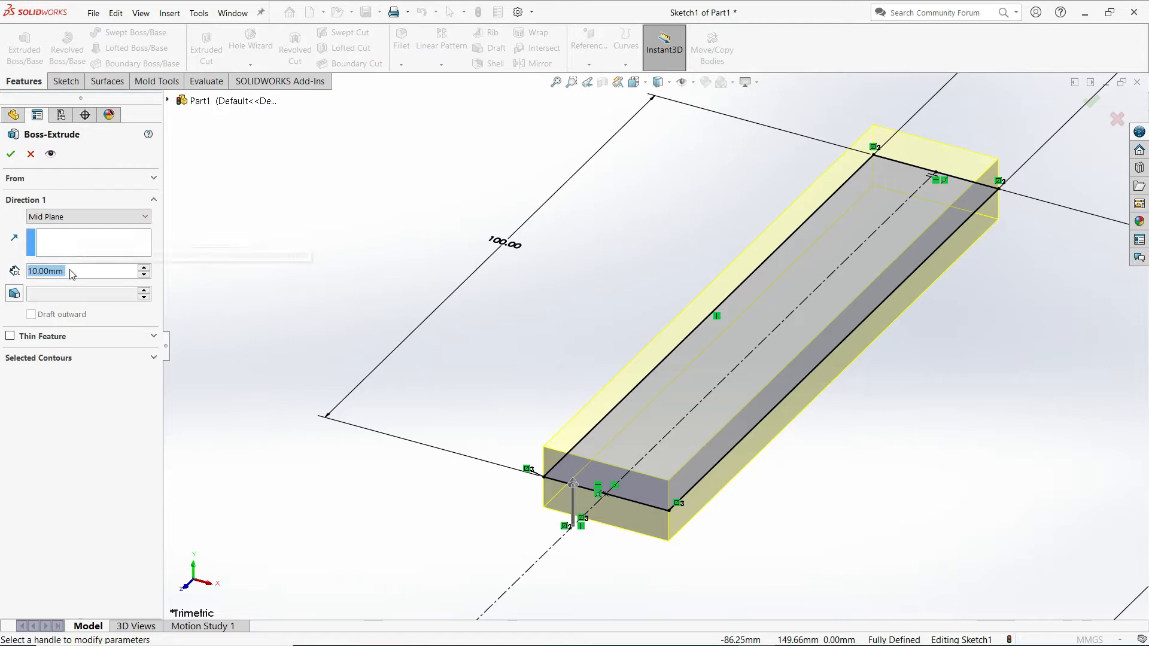
pyautogui.write('15')
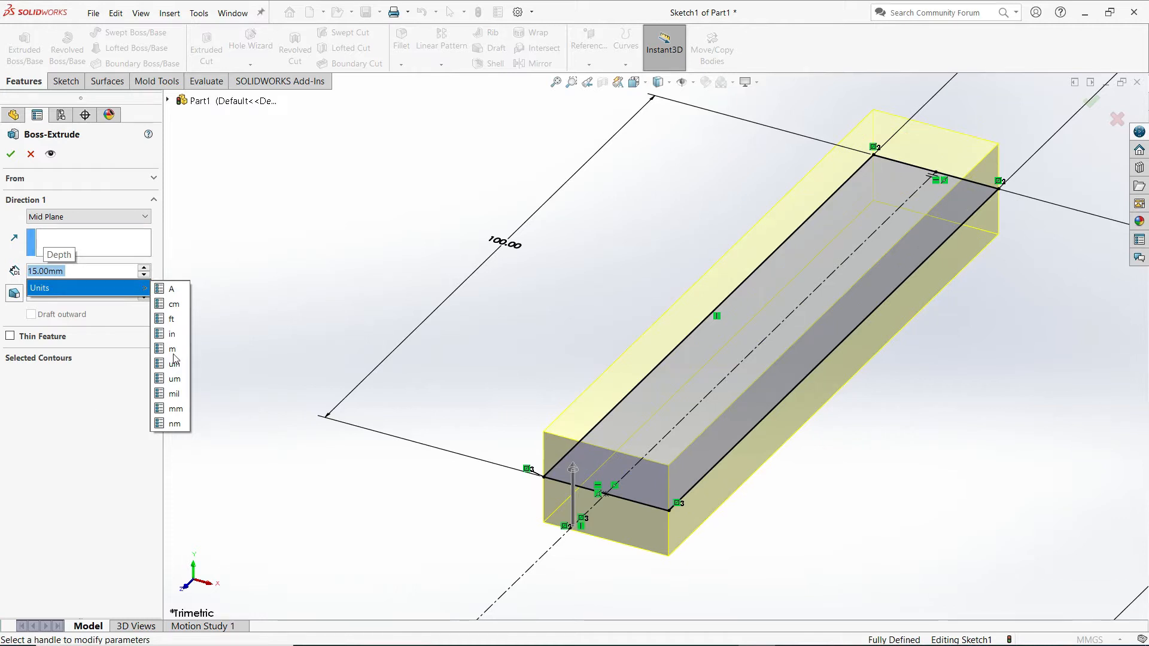
pyautogui.click(295, 254)
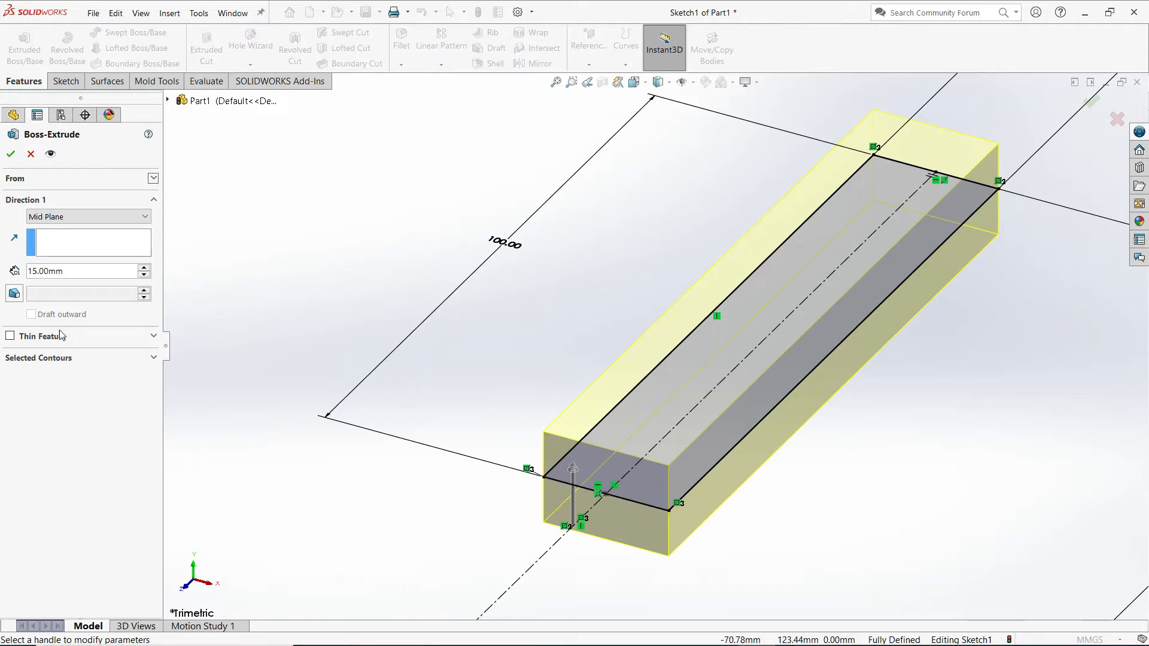
# - Add an 8-degree inward draft to the extrusion and create the feature
pyautogui.click(14, 295)
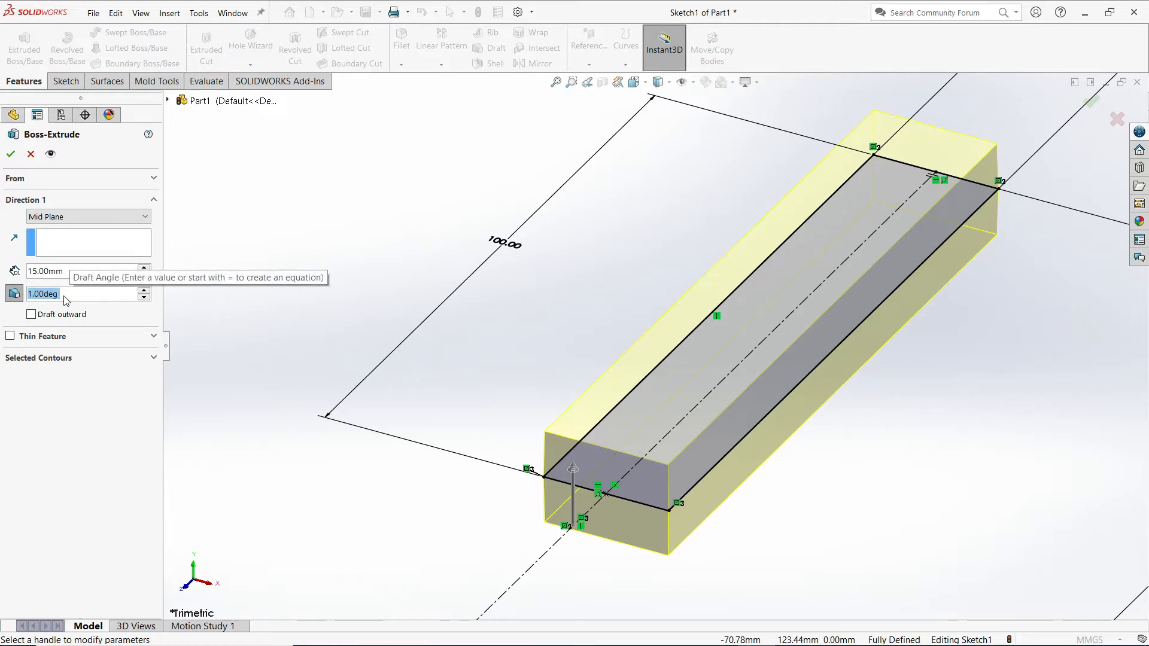
pyautogui.write('8')
pyautogui.press('Return')
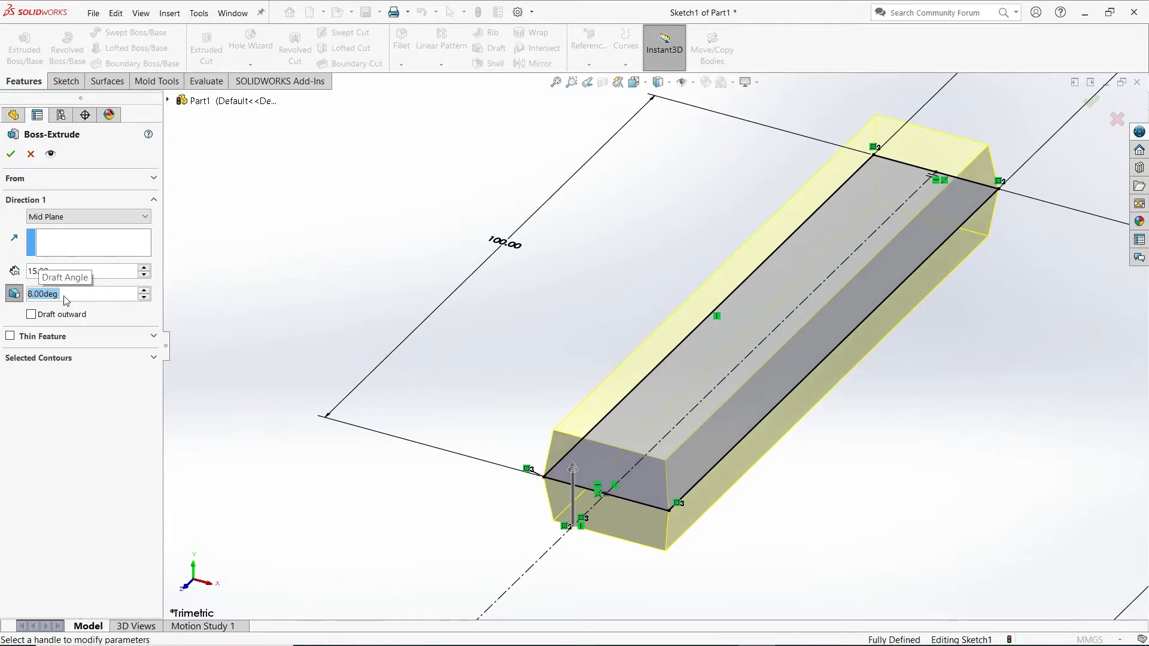
pyautogui.moveTo(544, 300)
pyautogui.mouseDown(button='middle')
pyautogui.moveTo(487, 325)
pyautogui.moveTo(464, 320)
pyautogui.moveTo(464, 275)
pyautogui.moveTo(446, 285)
pyautogui.moveTo(487, 289)
pyautogui.moveTo(610, 239)
pyautogui.moveTo(541, 249)
pyautogui.moveTo(467, 316)
pyautogui.moveTo(544, 281)
pyautogui.mouseUp(button='middle')
pyautogui.click(14, 158)
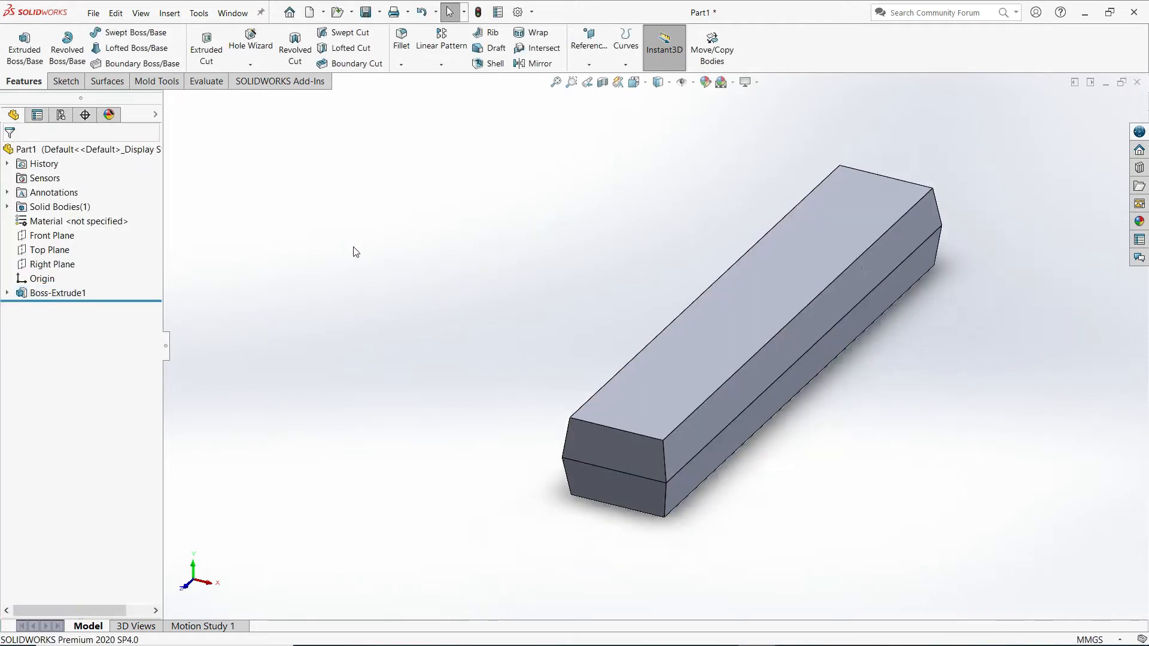
# - Rename the extrusion feature as Handle
pyautogui.scroll(4, 356, 252)
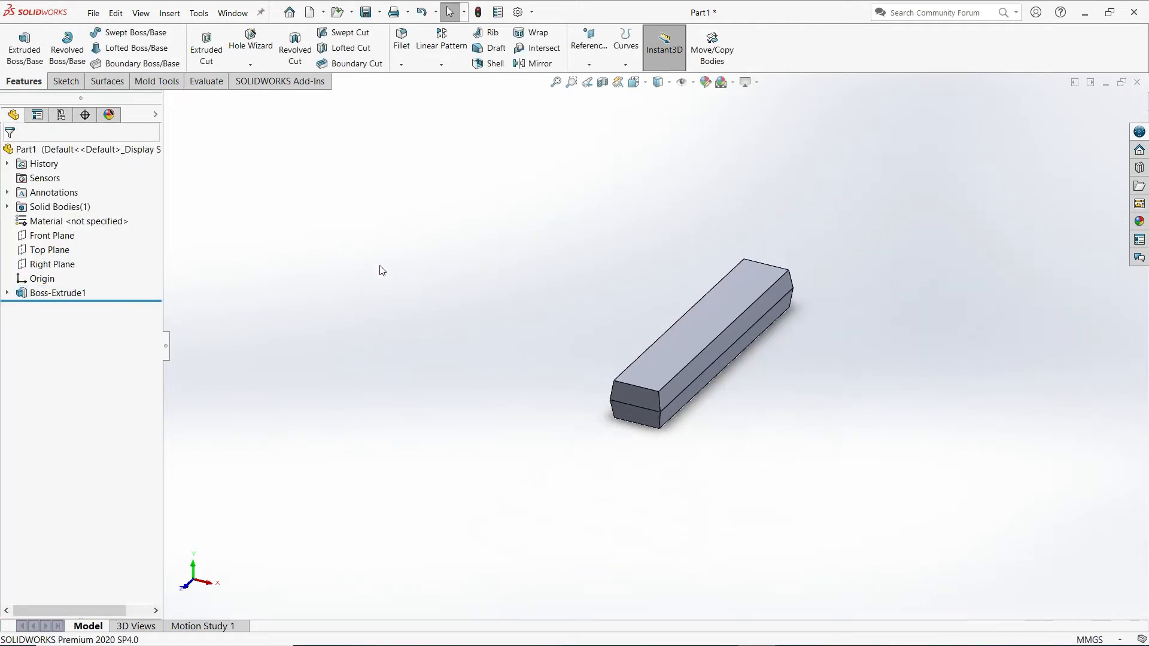
pyautogui.rightClick(56, 299)
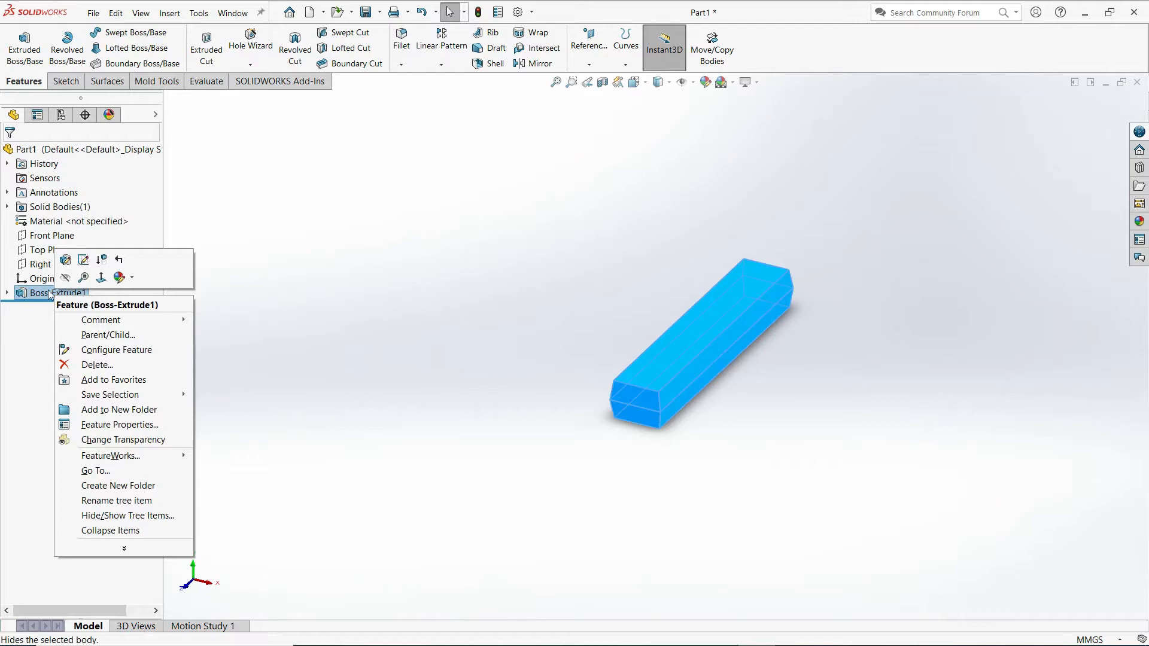
pyautogui.click(50, 294)
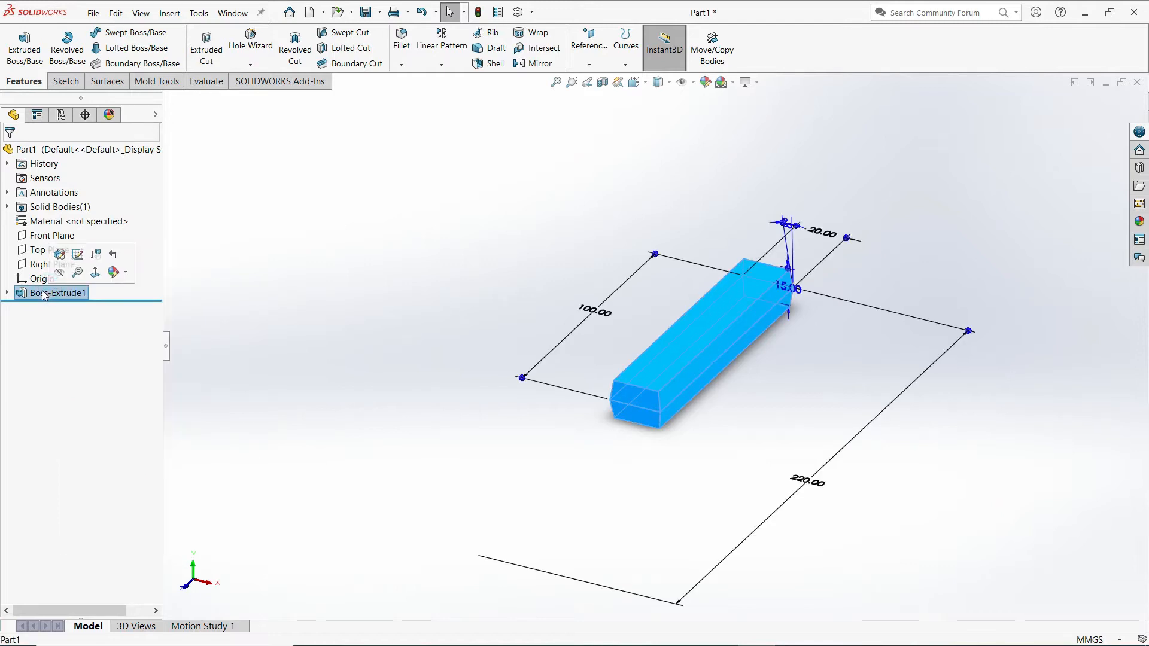
pyautogui.click(44, 293)
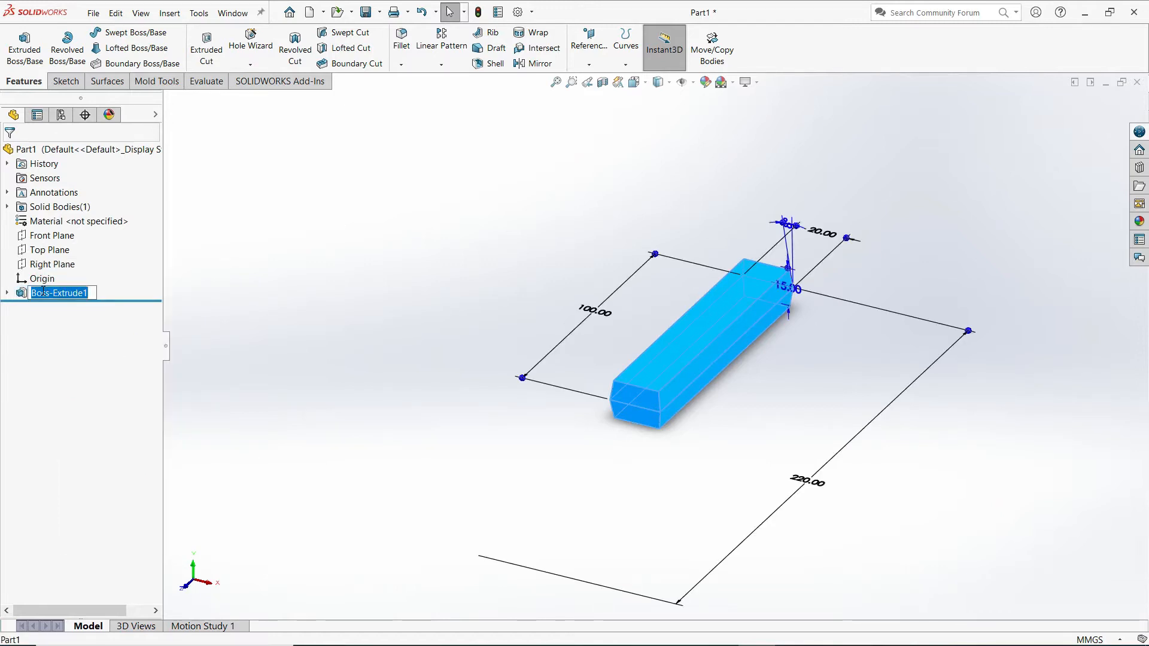
pyautogui.write('Handle')
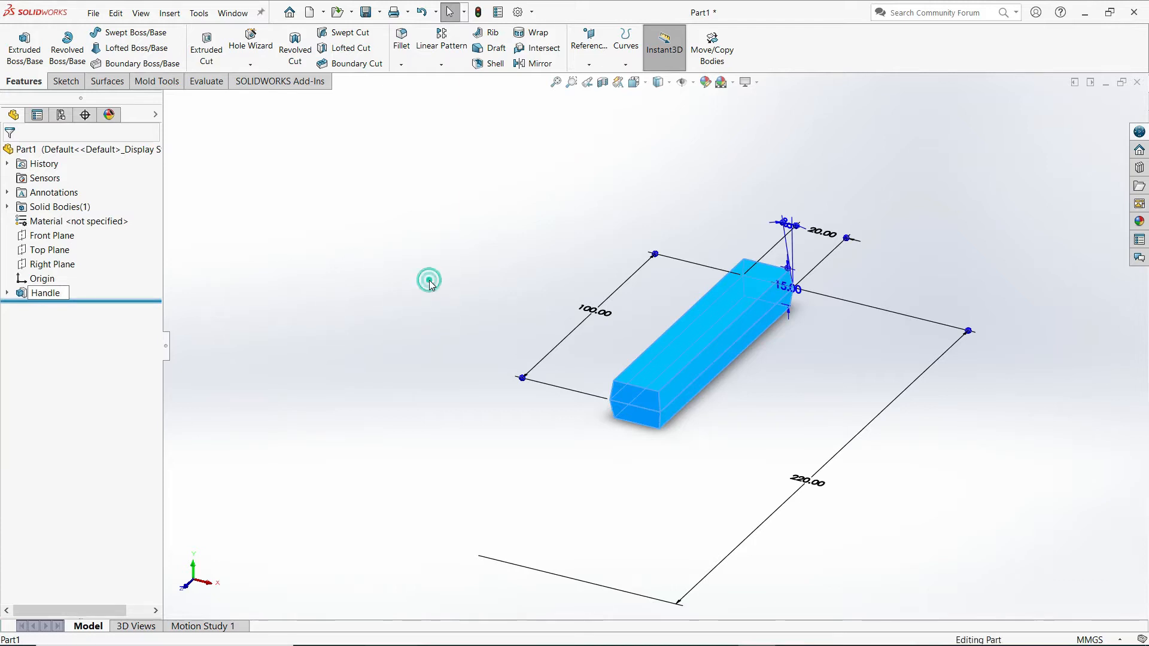
pyautogui.click(428, 281)
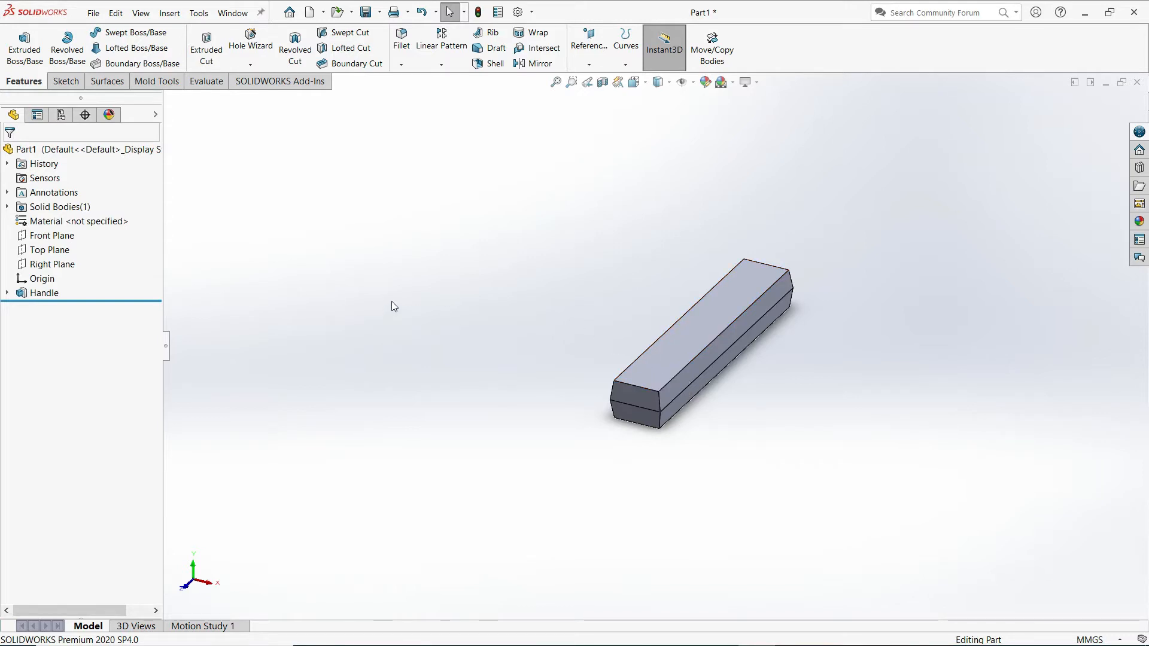
# - Start a sketch on the Front Plane and draw a circle of about 4.9 mm radius centered on the origin
pyautogui.click(58, 238)
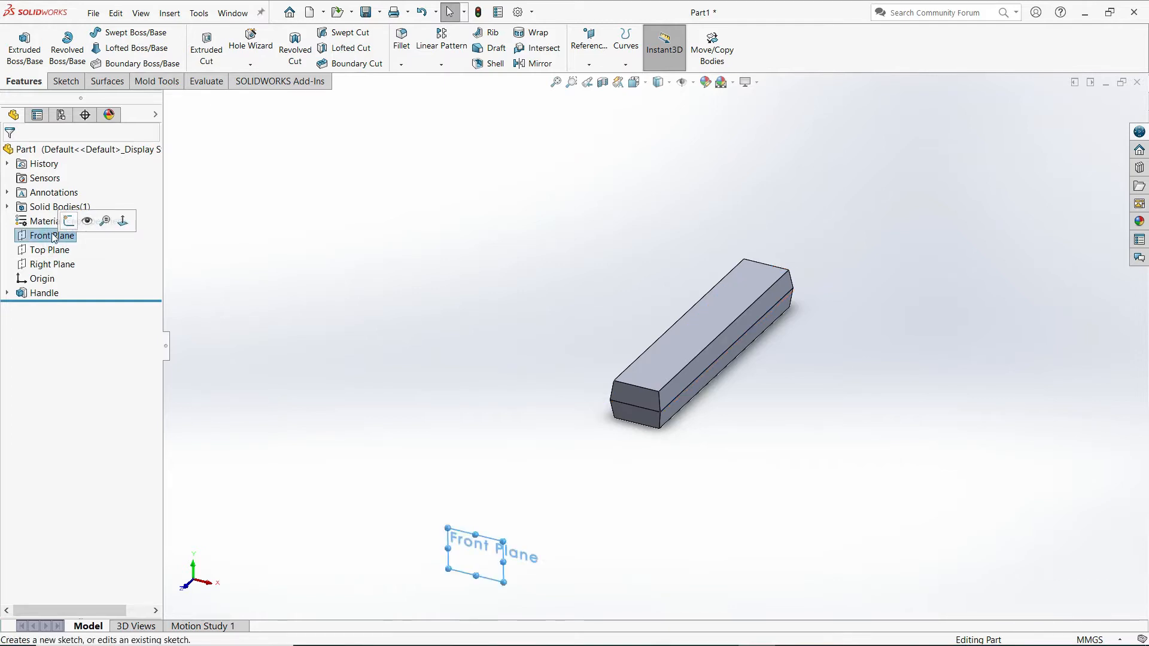
pyautogui.click(68, 222)
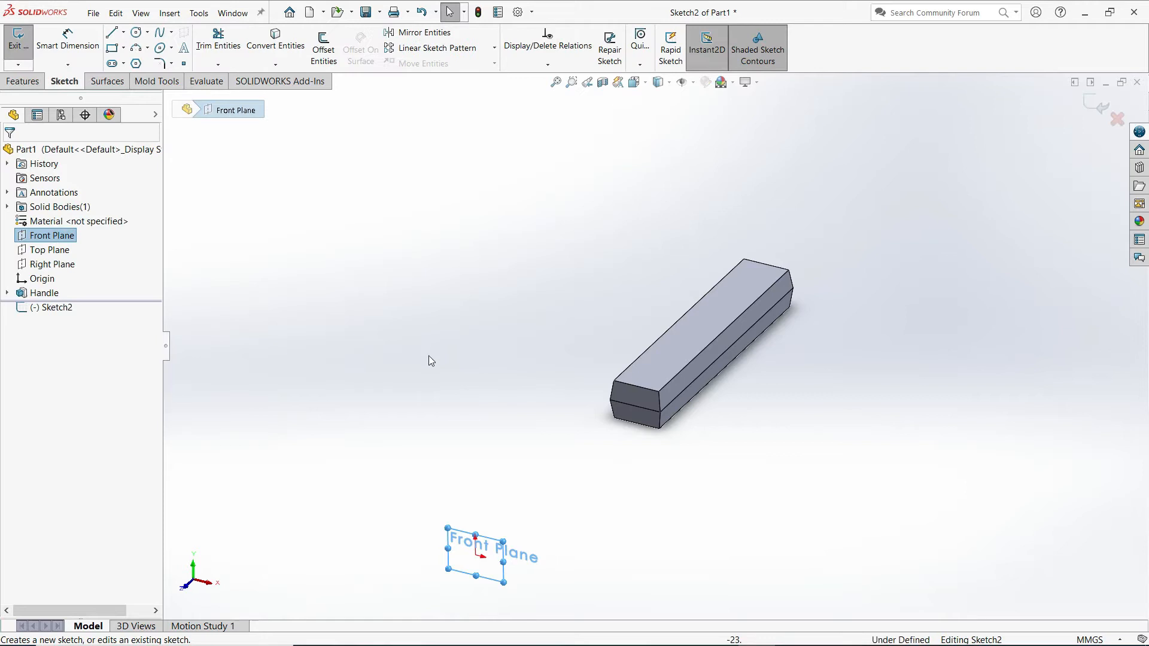
pyautogui.click(634, 82)
pyautogui.click(701, 152)
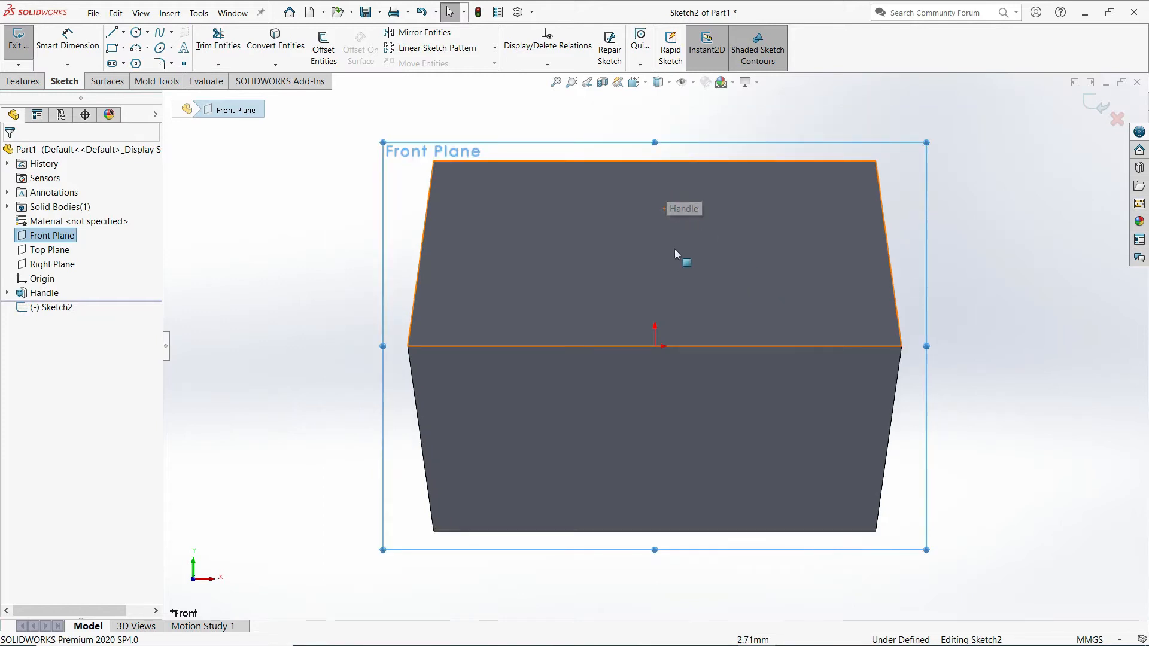
pyautogui.click(136, 32)
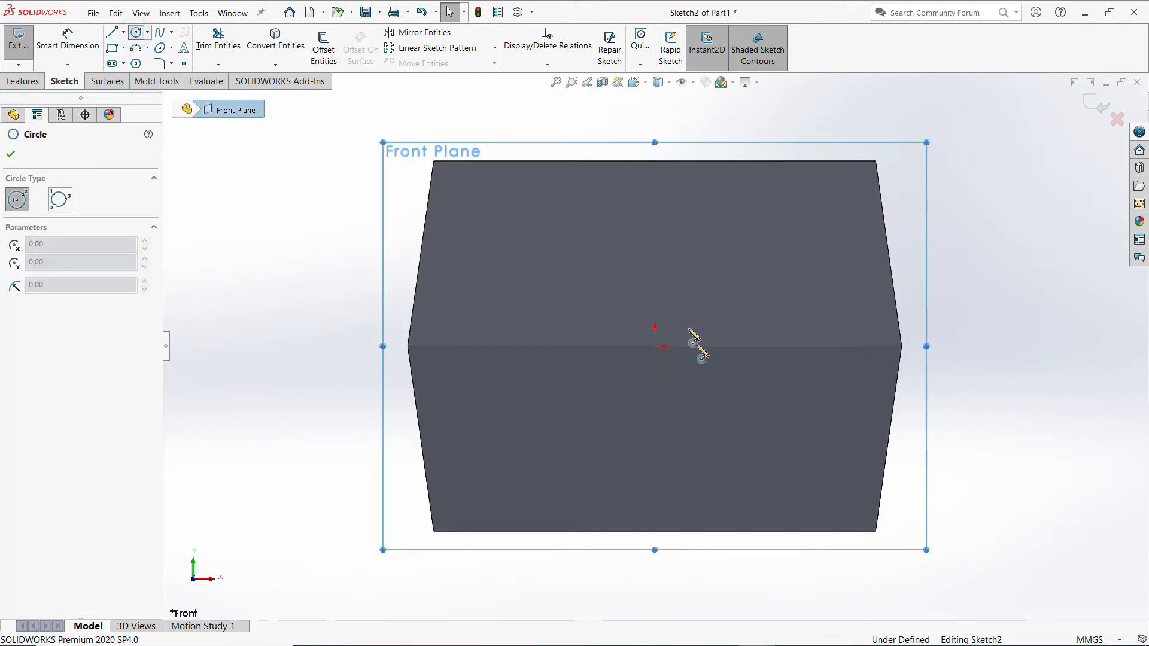
pyautogui.click(655, 346)
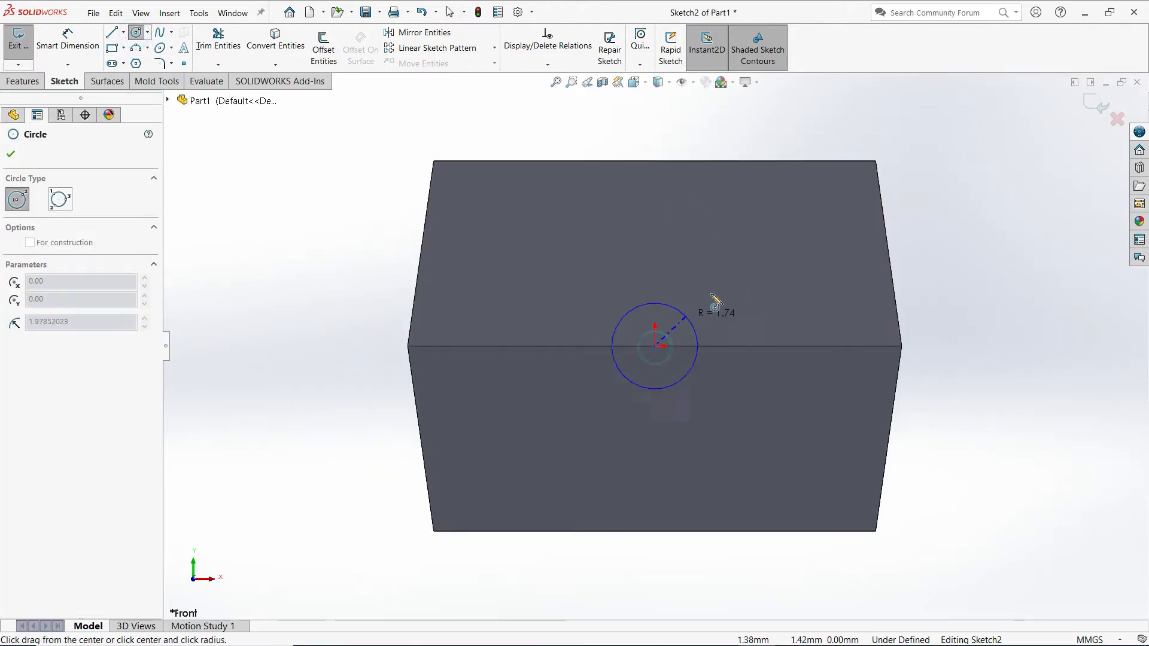
pyautogui.click(755, 281)
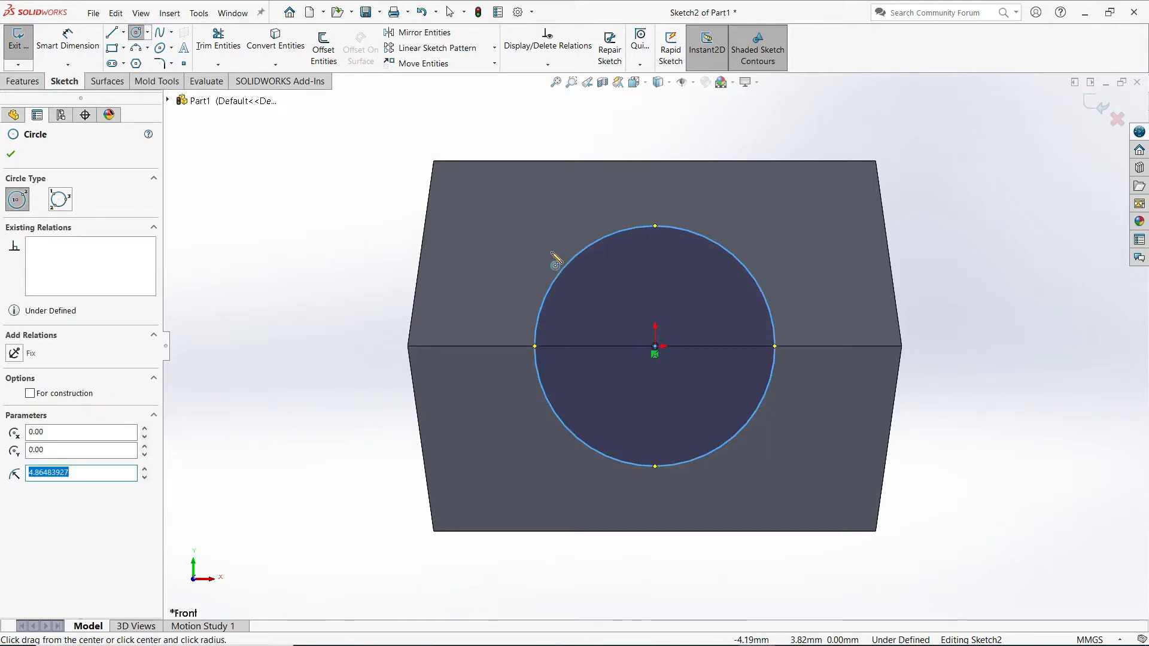
# - Dimension the circle's diameter as 12 mm
pyautogui.scroll(2, 551, 253)
pyautogui.click(81, 48)
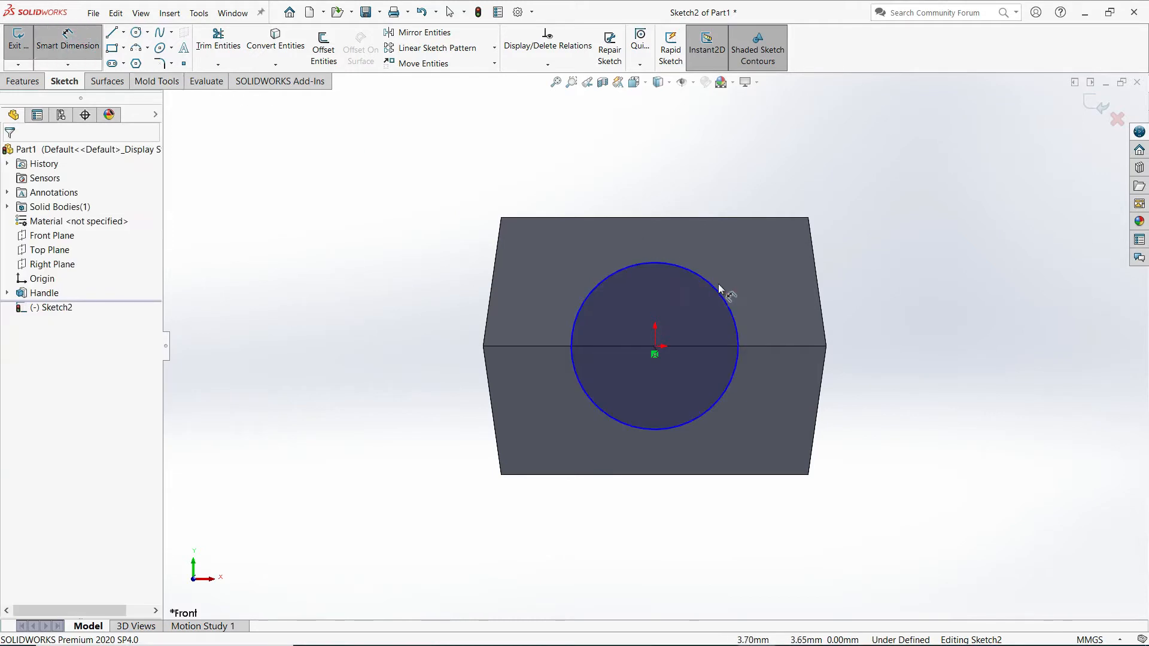
pyautogui.click(713, 286)
pyautogui.click(812, 195)
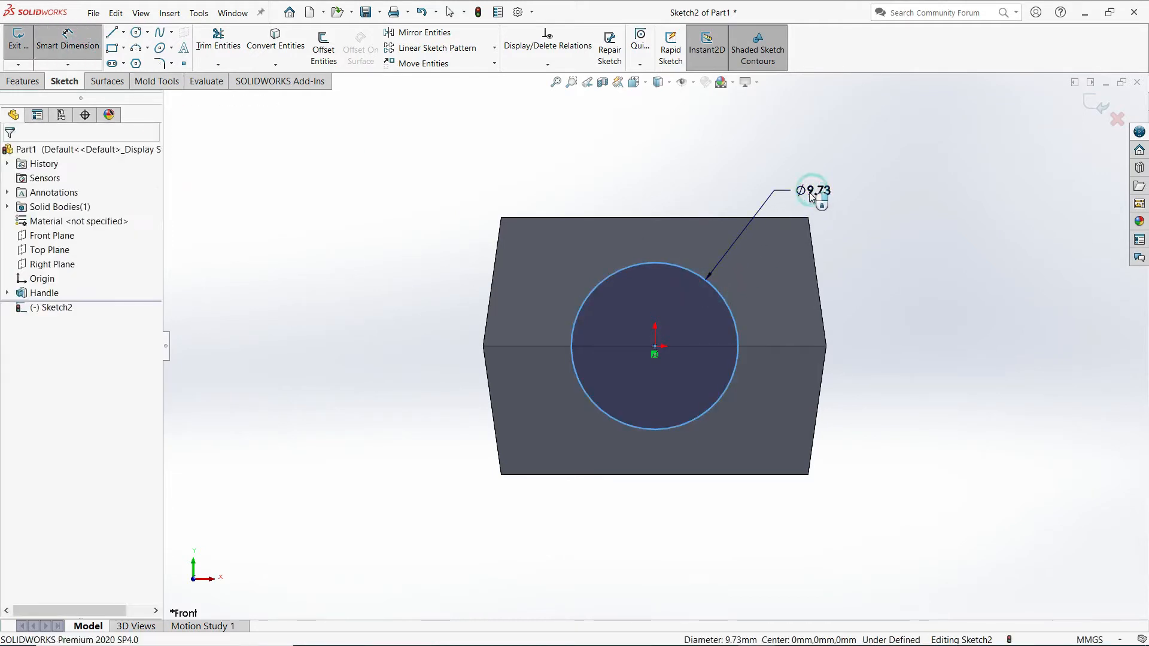
pyautogui.write('12')
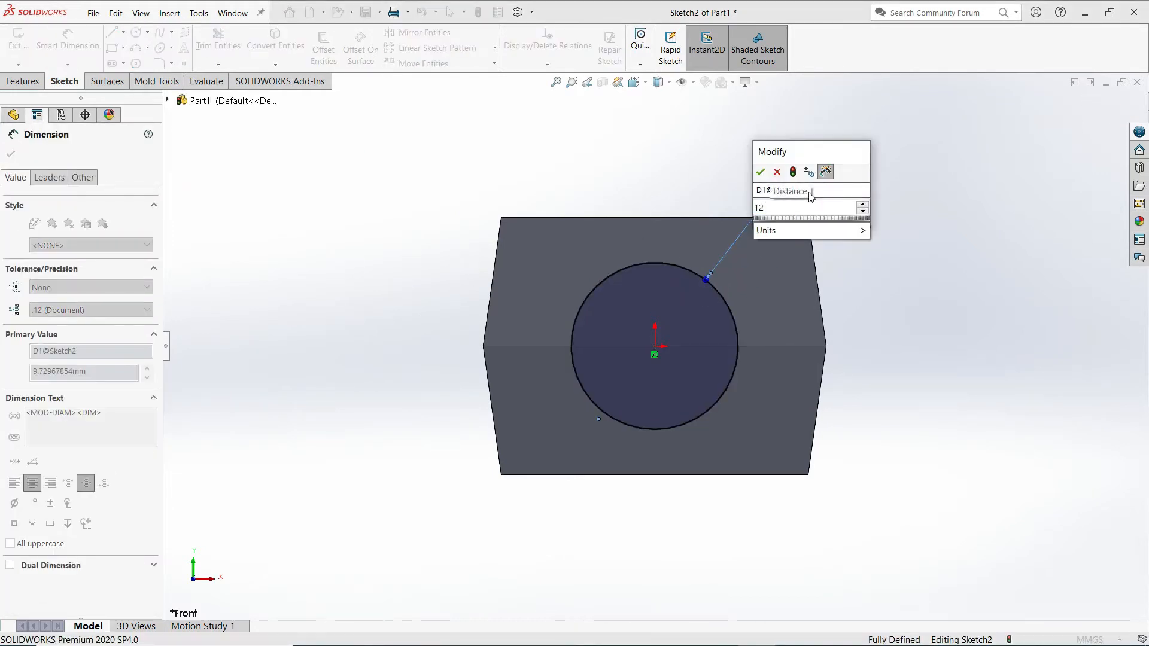
pyautogui.click(760, 173)
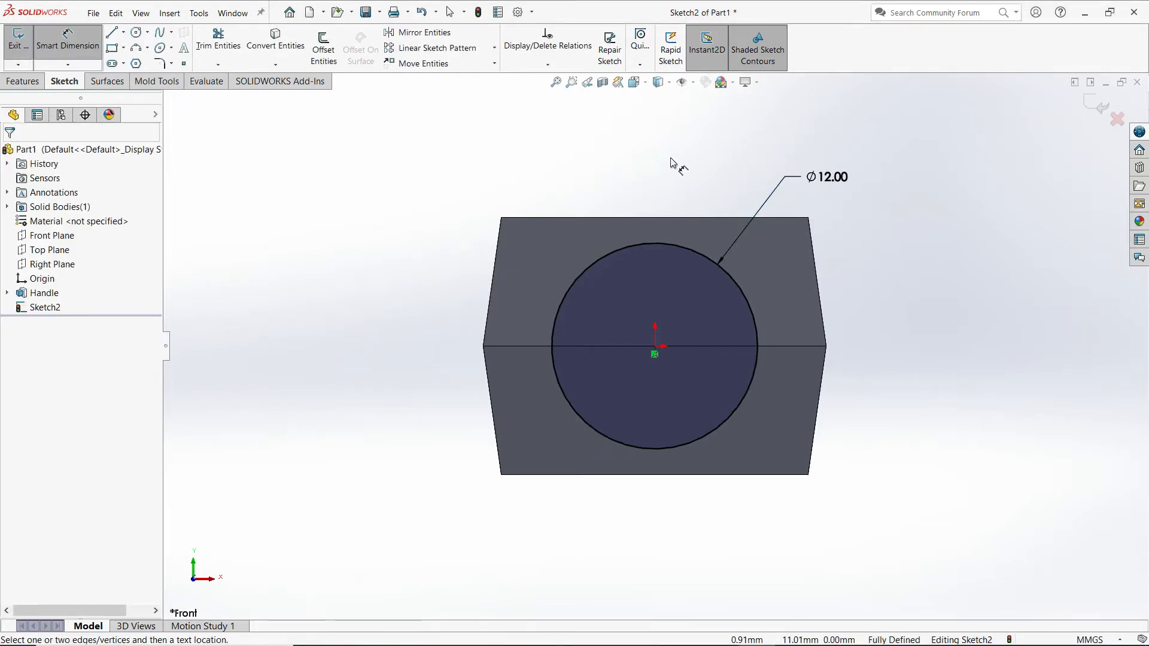
# - Start an Extruded Boss/Base from the circle sketch and reverse its direction so it runs toward the handle
pyautogui.click(634, 82)
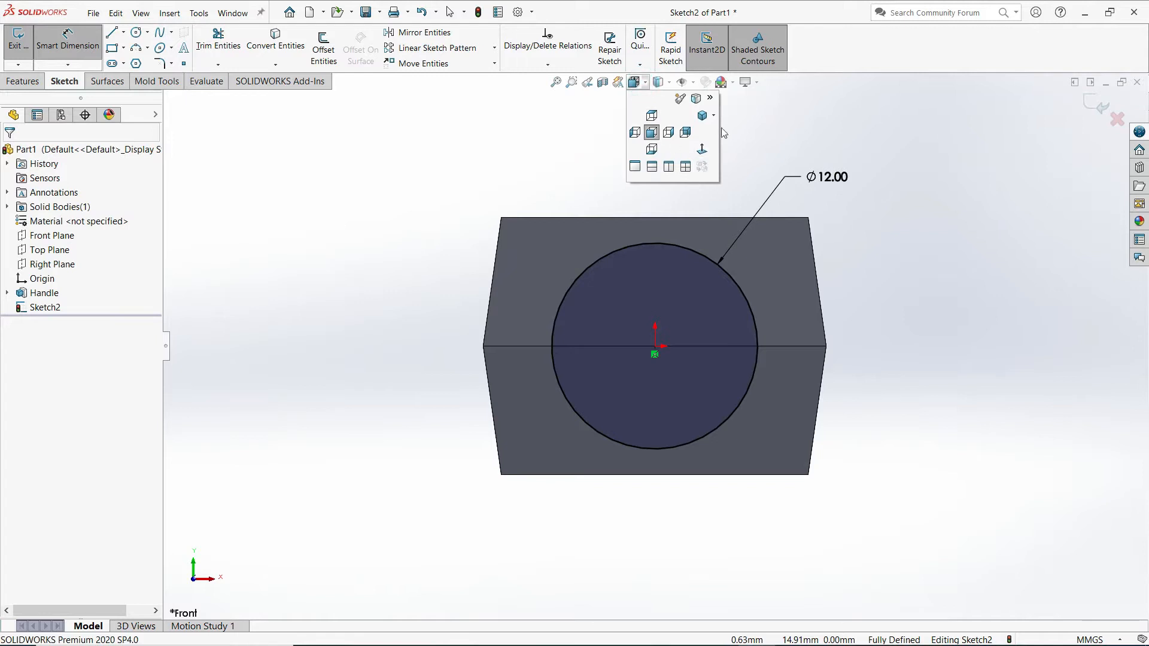
pyautogui.click(703, 117)
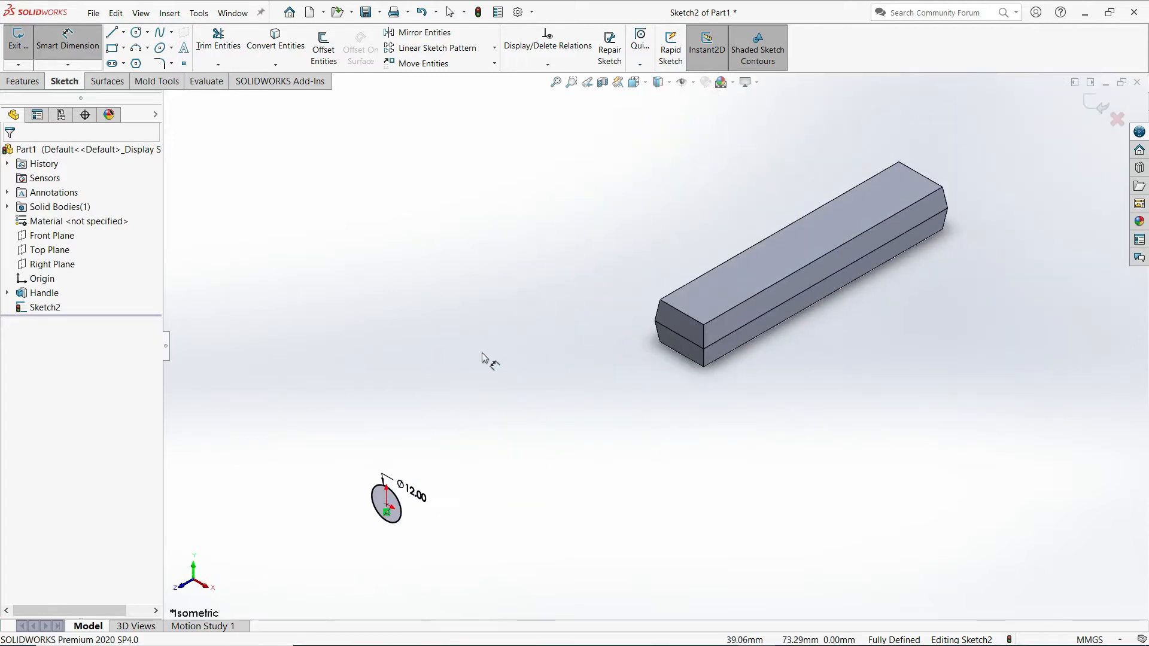
pyautogui.click(28, 82)
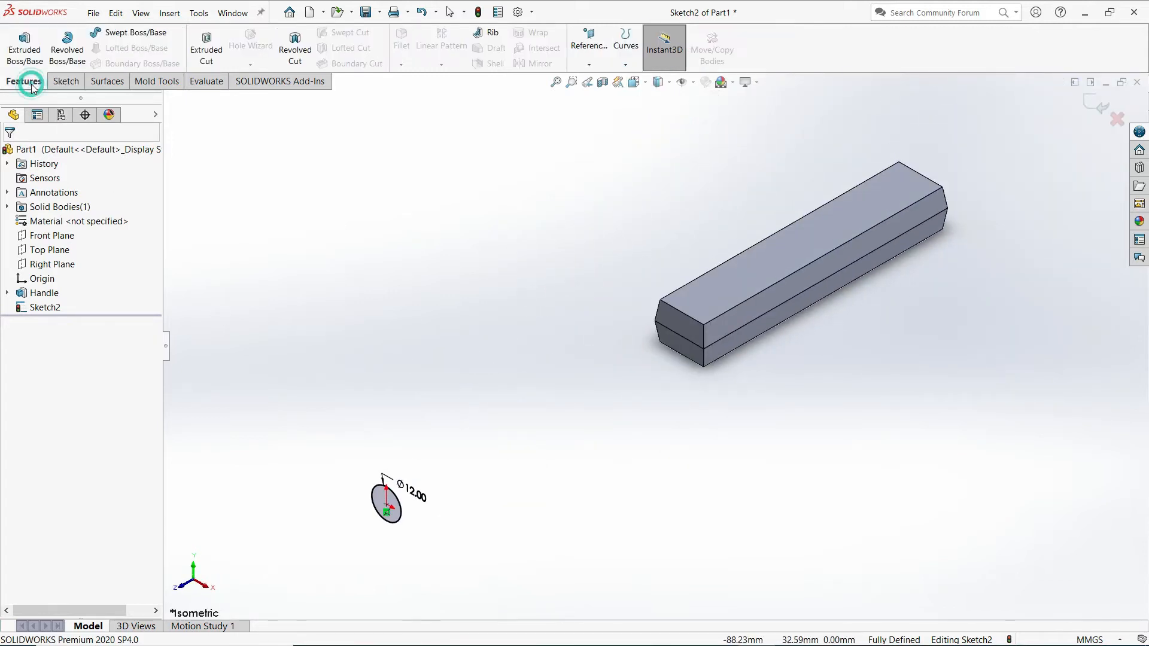
pyautogui.click(25, 48)
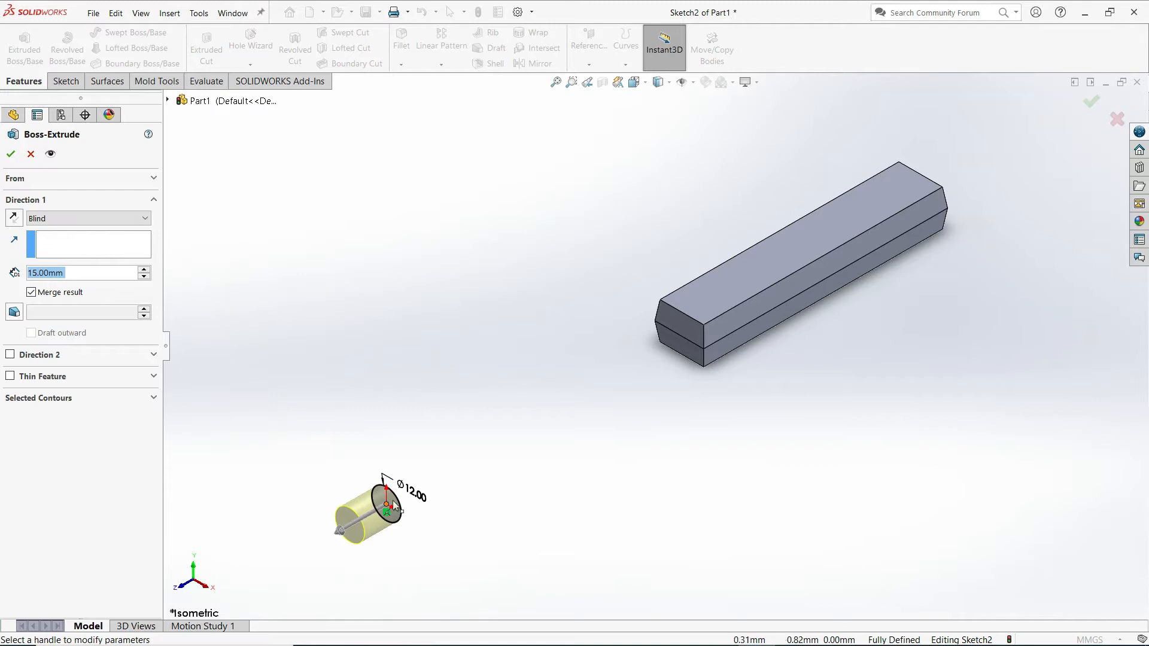
pyautogui.scroll(2, 417, 497)
pyautogui.scroll(-3, 417, 497)
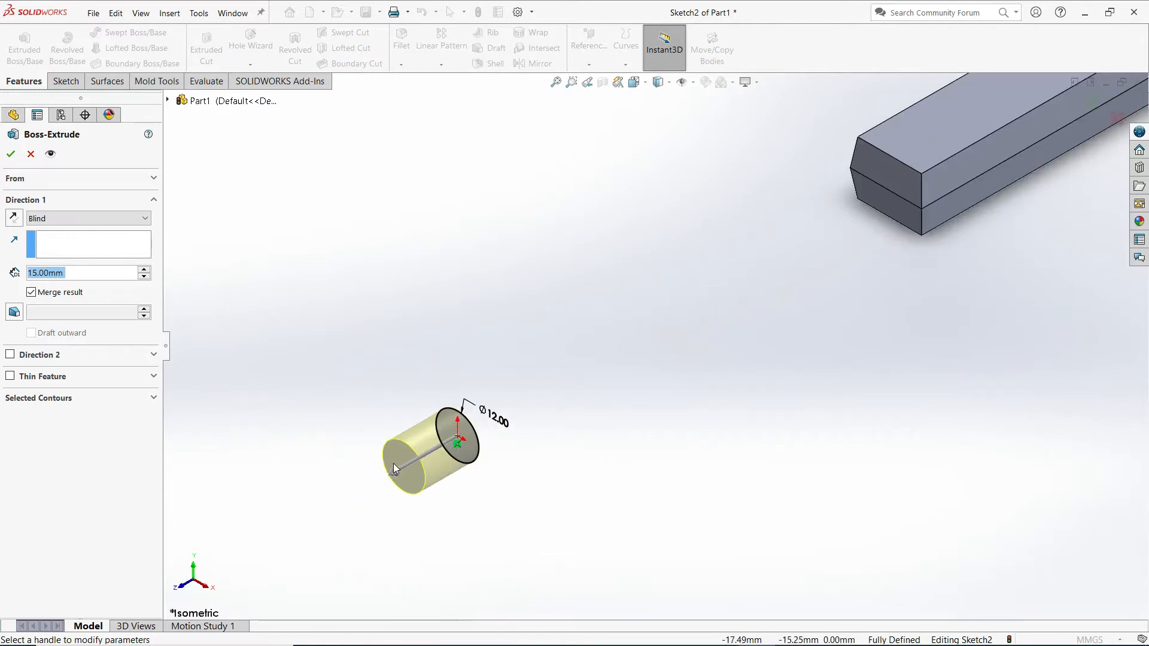
pyautogui.scroll(3, 743, 263)
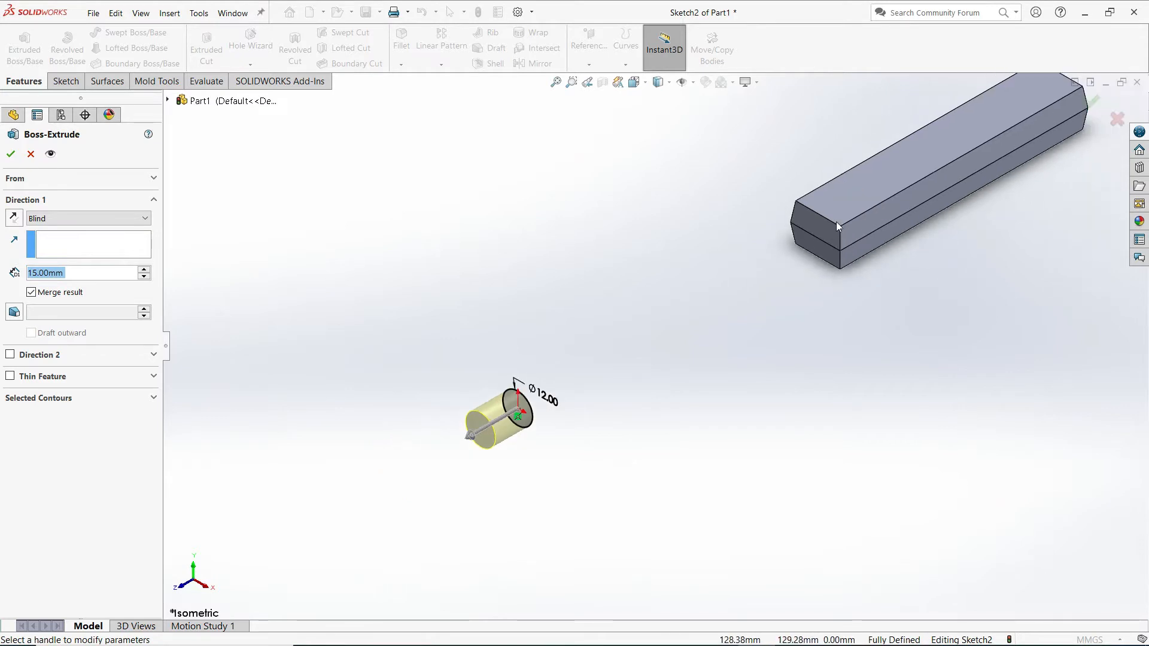
pyautogui.scroll(-3, 819, 232)
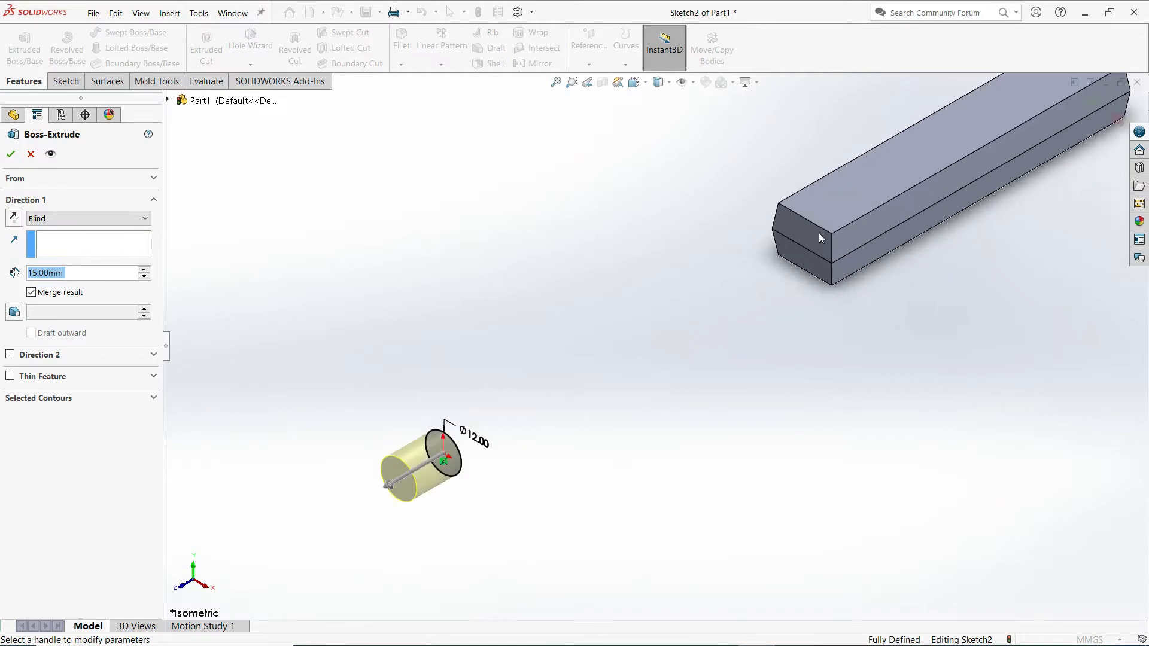
pyautogui.click(14, 219)
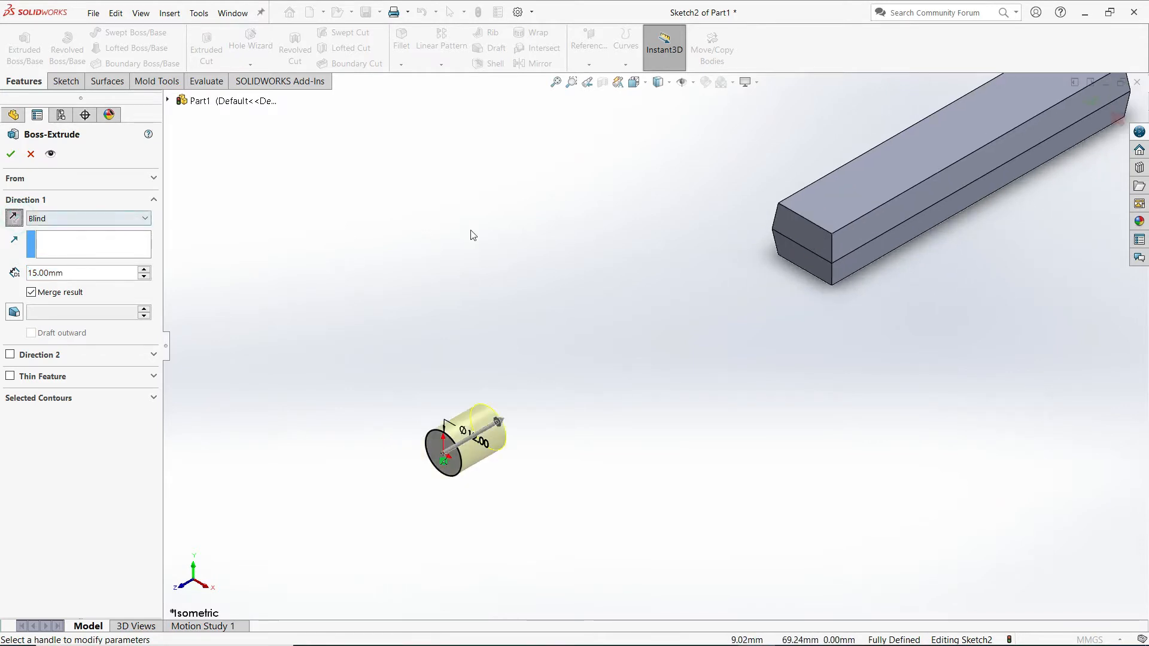
# - Set the extrusion's end condition to Up To Next and inspect where the preview meets the handle's angled end
pyautogui.click(132, 219)
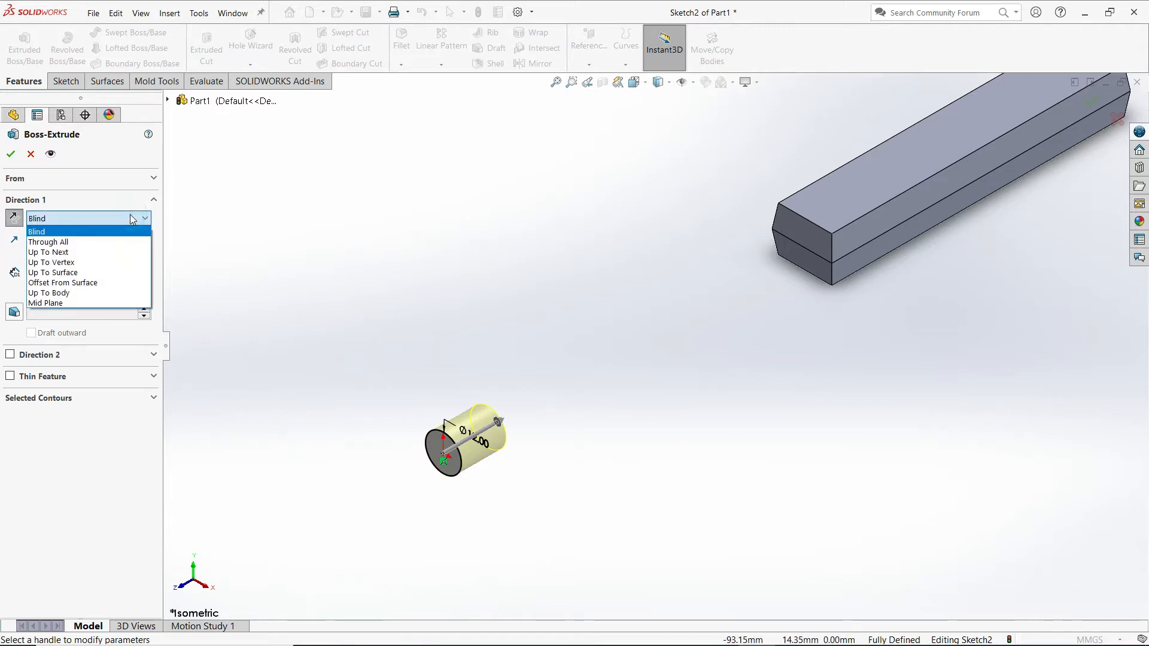
pyautogui.click(115, 252)
pyautogui.scroll(-2, 841, 243)
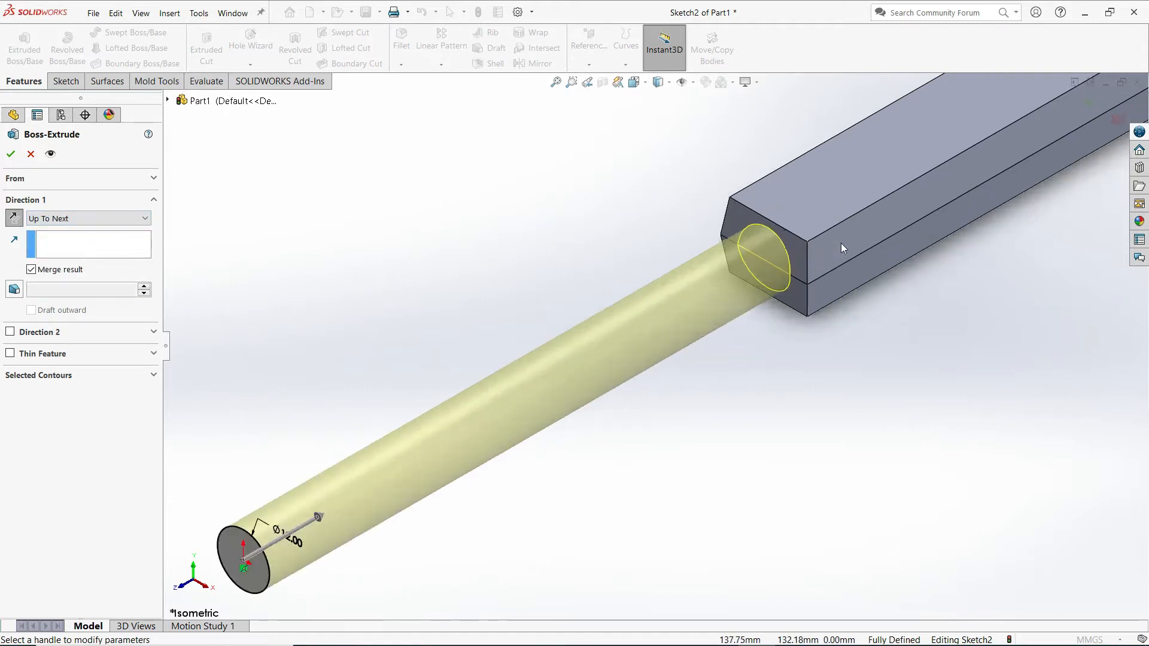
pyautogui.scroll(-3, 739, 256)
pyautogui.moveTo(457, 328)
pyautogui.mouseDown(button='middle')
pyautogui.moveTo(433, 281)
pyautogui.moveTo(395, 245)
pyautogui.moveTo(407, 261)
pyautogui.mouseUp(button='middle')
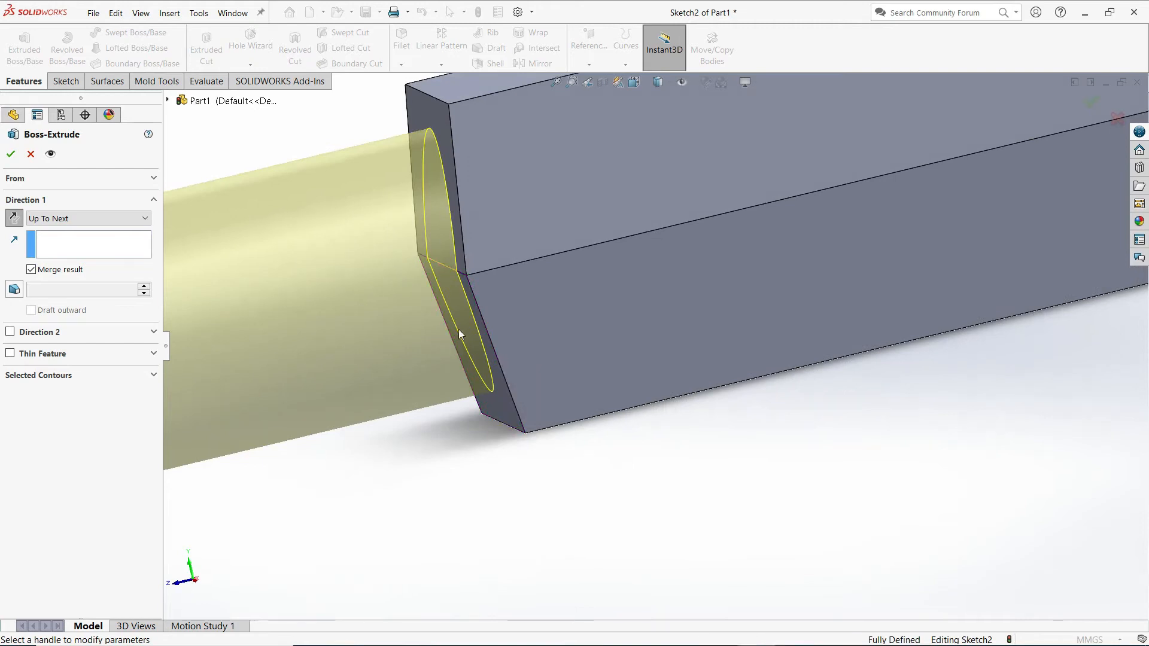
pyautogui.moveTo(454, 238); pyautogui.dragTo(414, 236, button='middle')
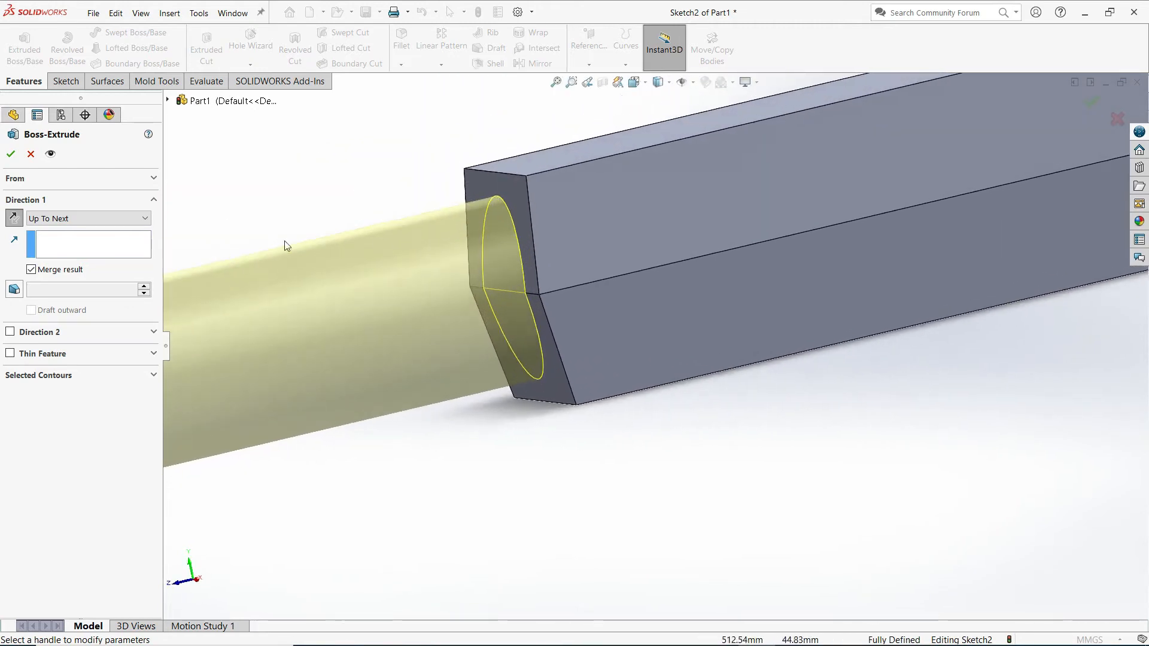
# - Try the Up To Surface end condition with the handle's upper end face as the target
pyautogui.click(138, 220)
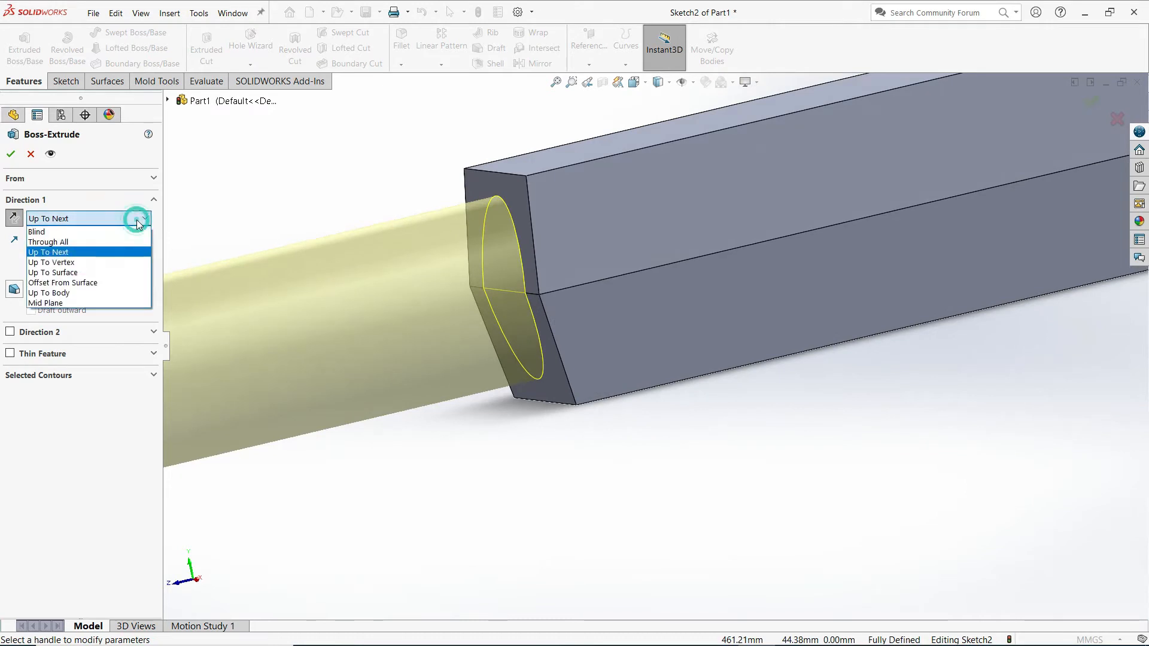
pyautogui.click(85, 273)
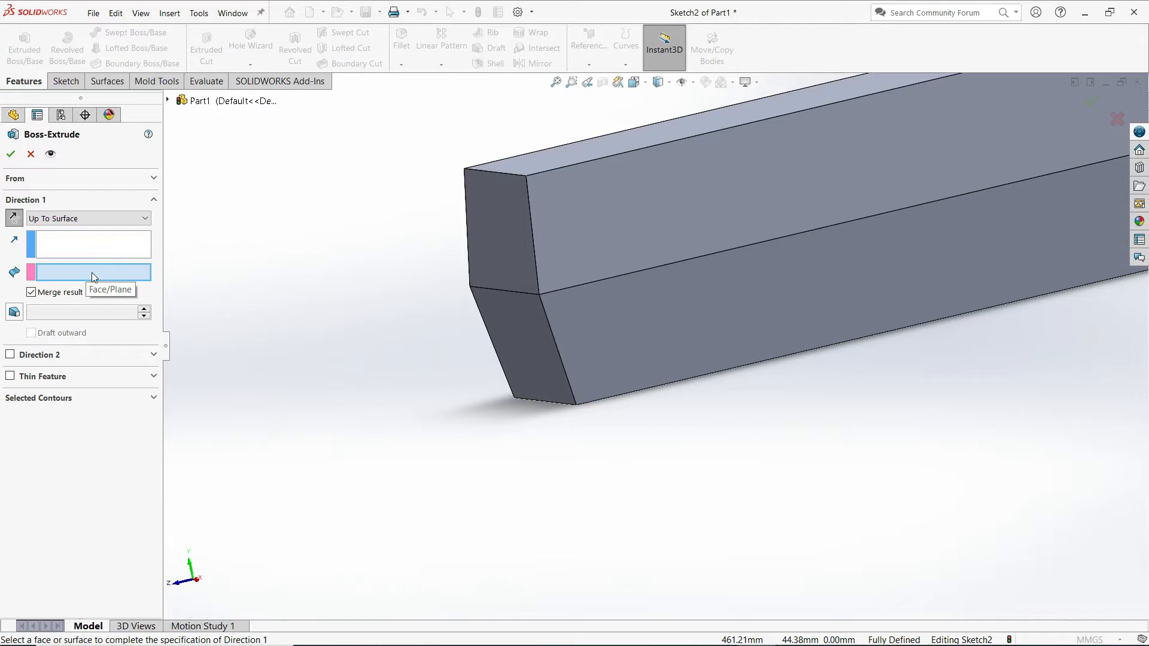
pyautogui.click(493, 246)
pyautogui.moveTo(475, 409); pyautogui.dragTo(456, 397, button='middle')
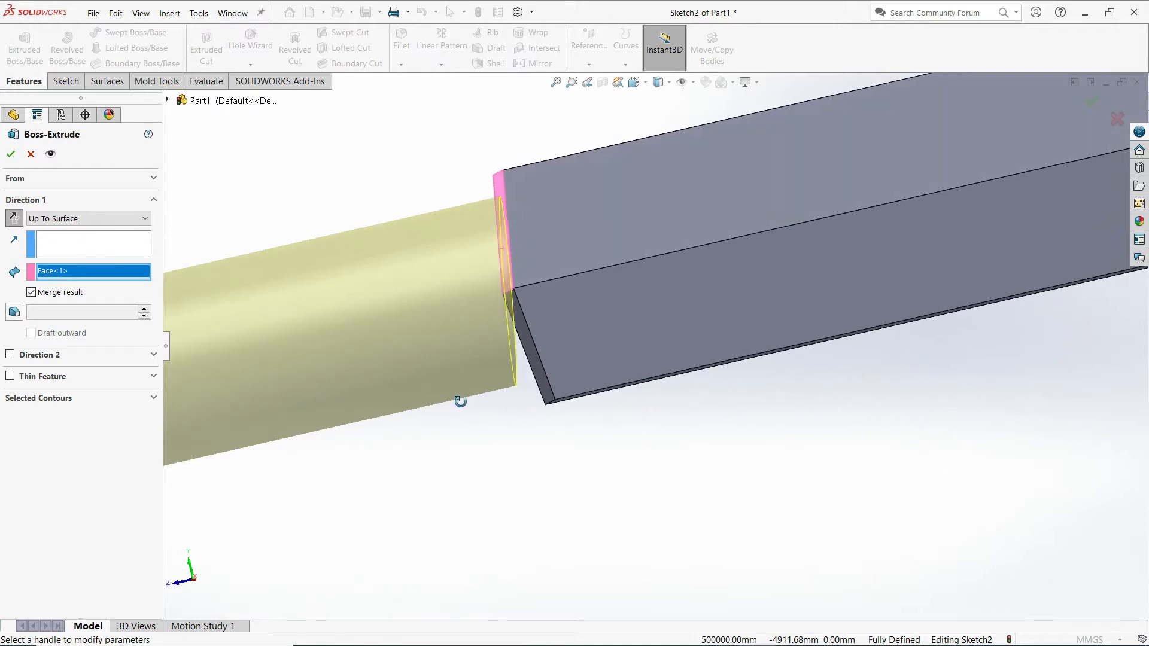
# - Replace the target with the handle's lower end face to compare the preview, and clear that selection
pyautogui.rightClick(105, 275)
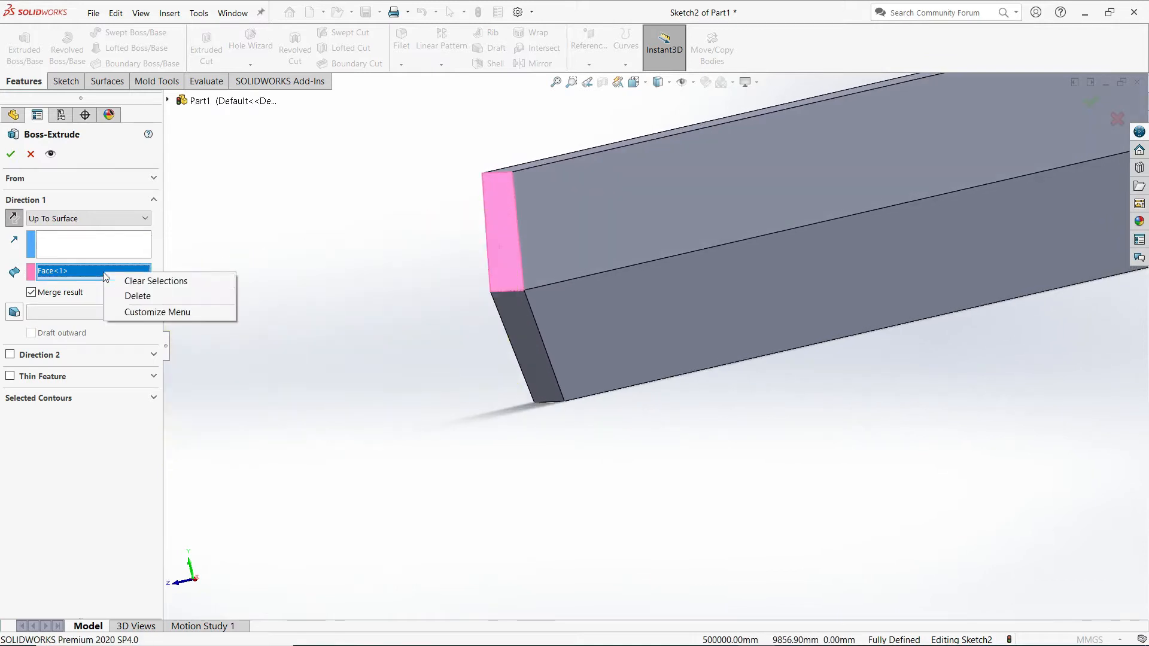
pyautogui.click(135, 297)
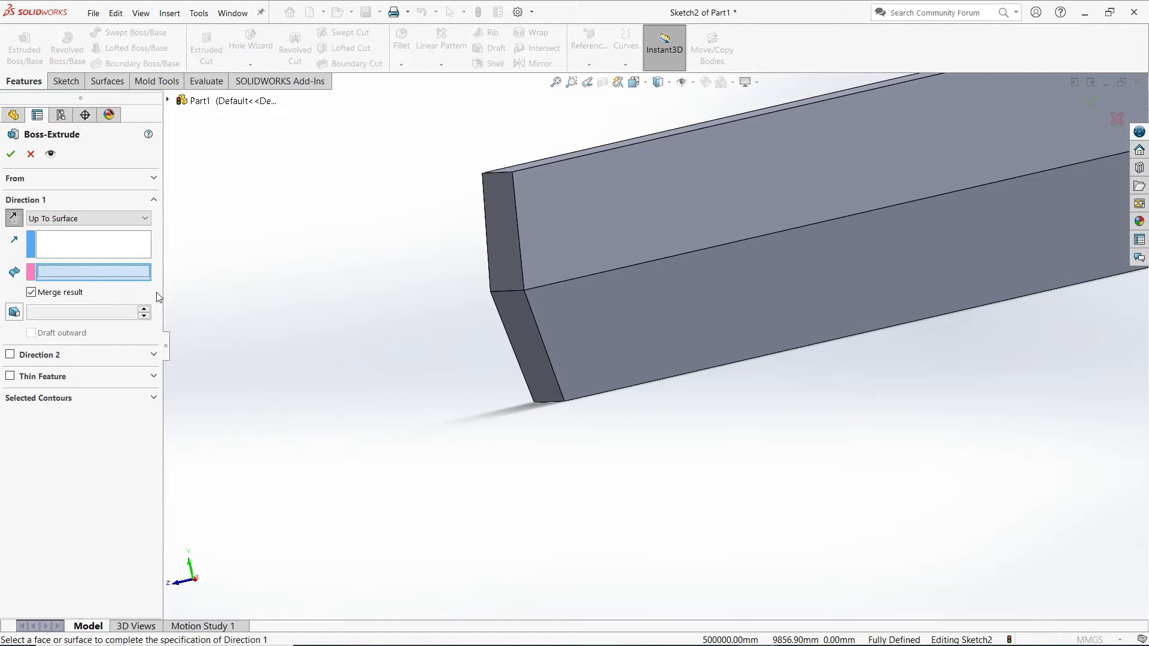
pyautogui.click(522, 327)
pyautogui.moveTo(513, 415)
pyautogui.mouseDown(button='middle')
pyautogui.moveTo(493, 410)
pyautogui.moveTo(510, 415)
pyautogui.mouseUp(button='middle')
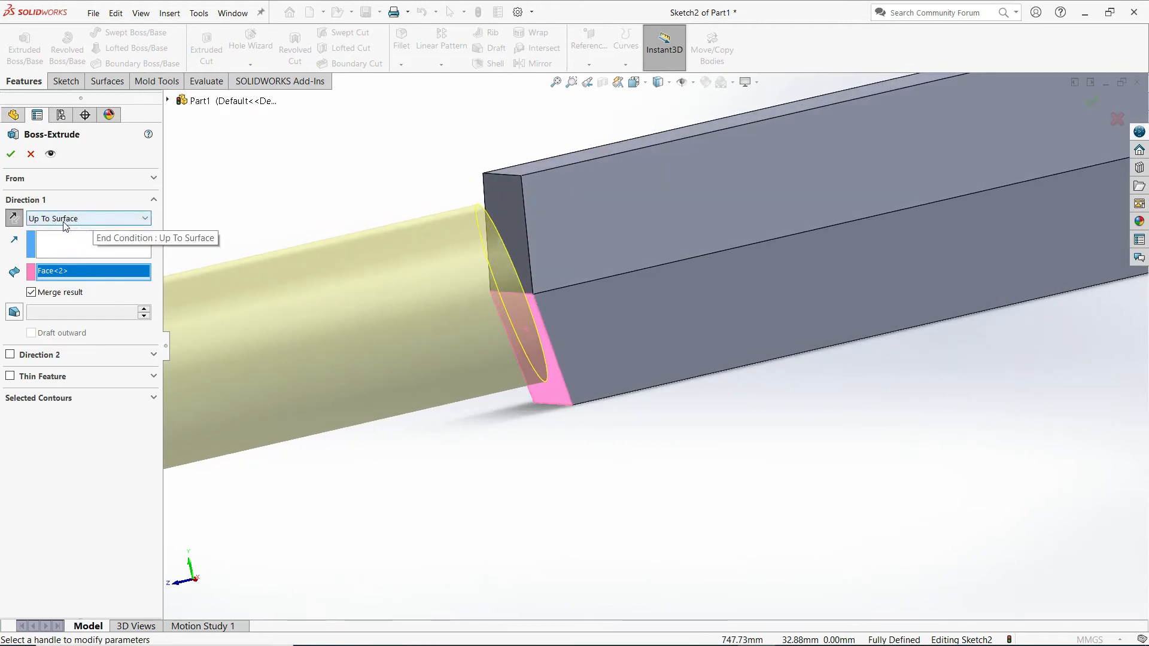
pyautogui.rightClick(67, 276)
pyautogui.click(99, 296)
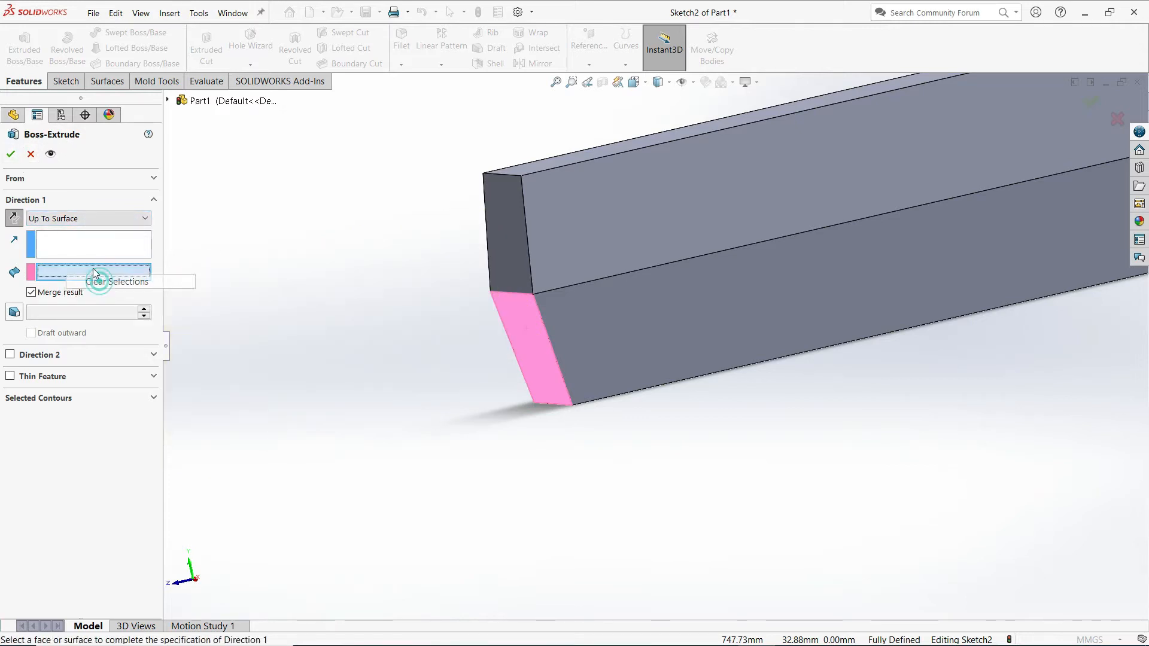
# - Switch the end condition back to Up To Next and create the cylindrical extrusion
pyautogui.click(71, 219)
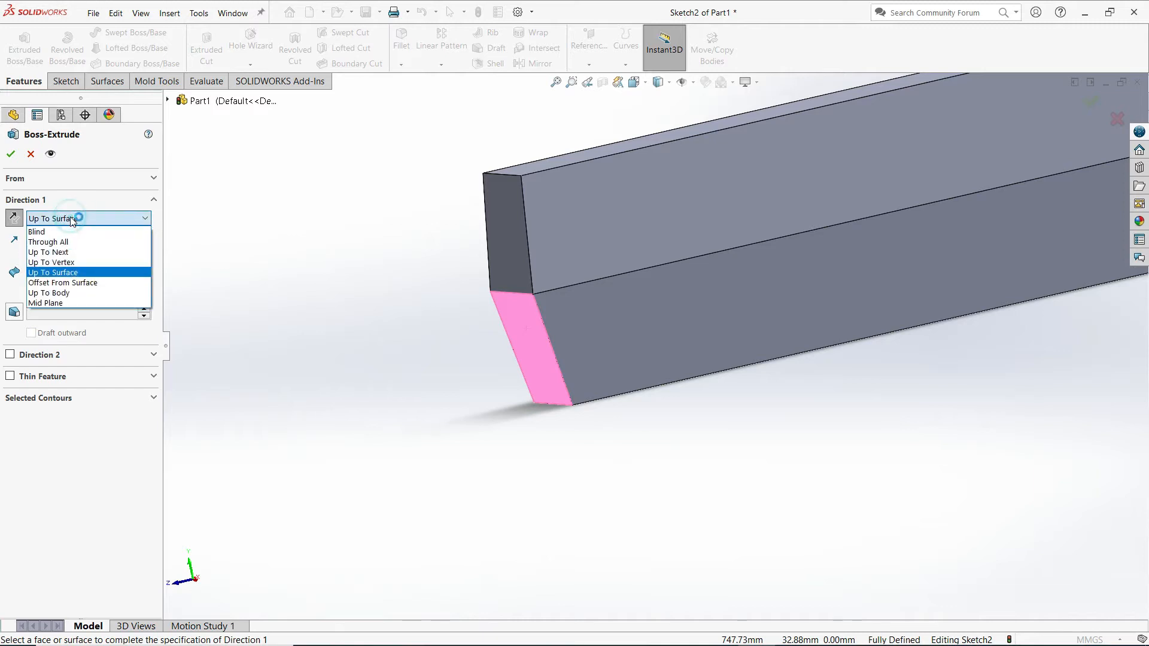
pyautogui.click(65, 253)
pyautogui.scroll(3, 568, 333)
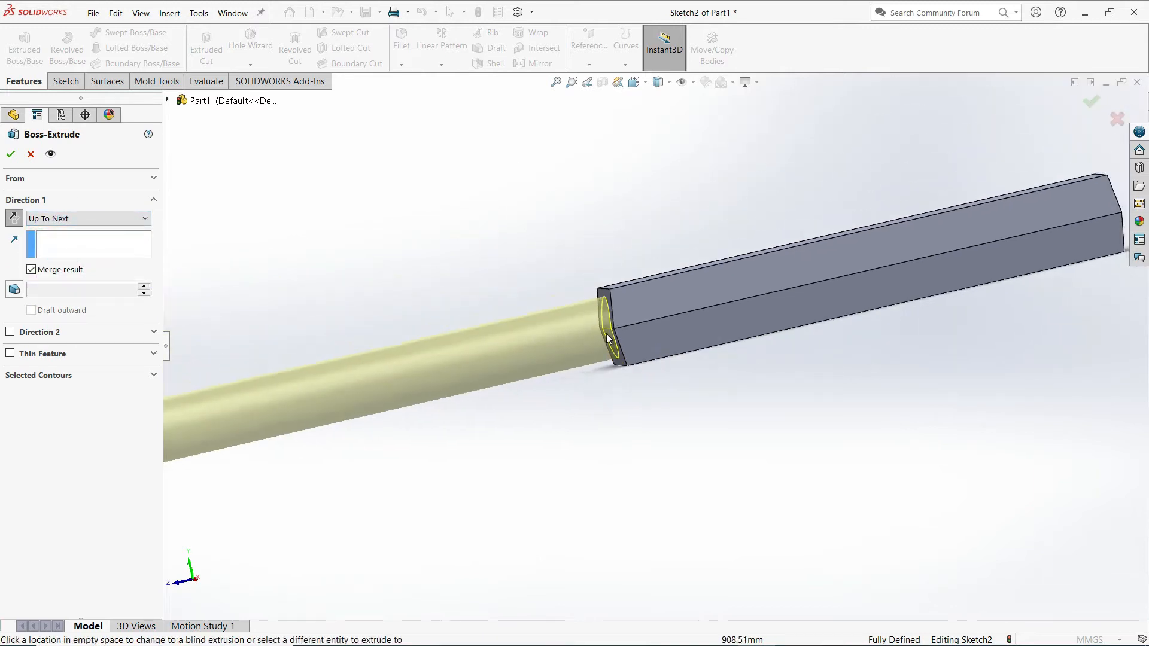
pyautogui.scroll(3, 591, 396)
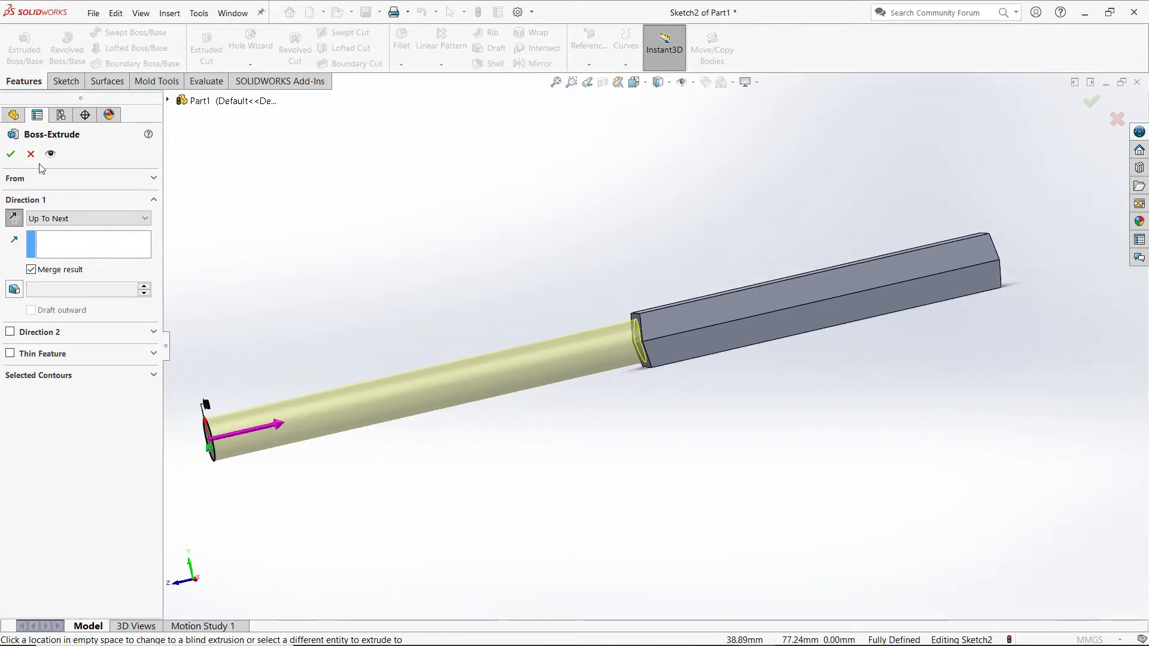
pyautogui.click(1088, 103)
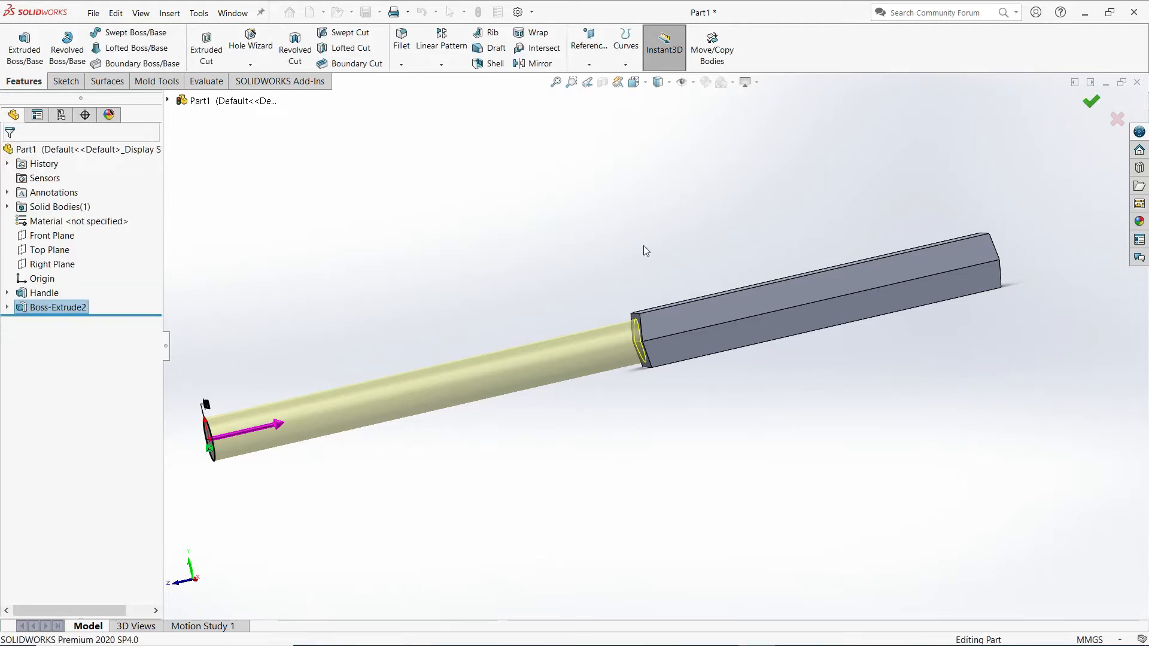
pyautogui.moveTo(605, 259); pyautogui.dragTo(592, 312, button='middle')
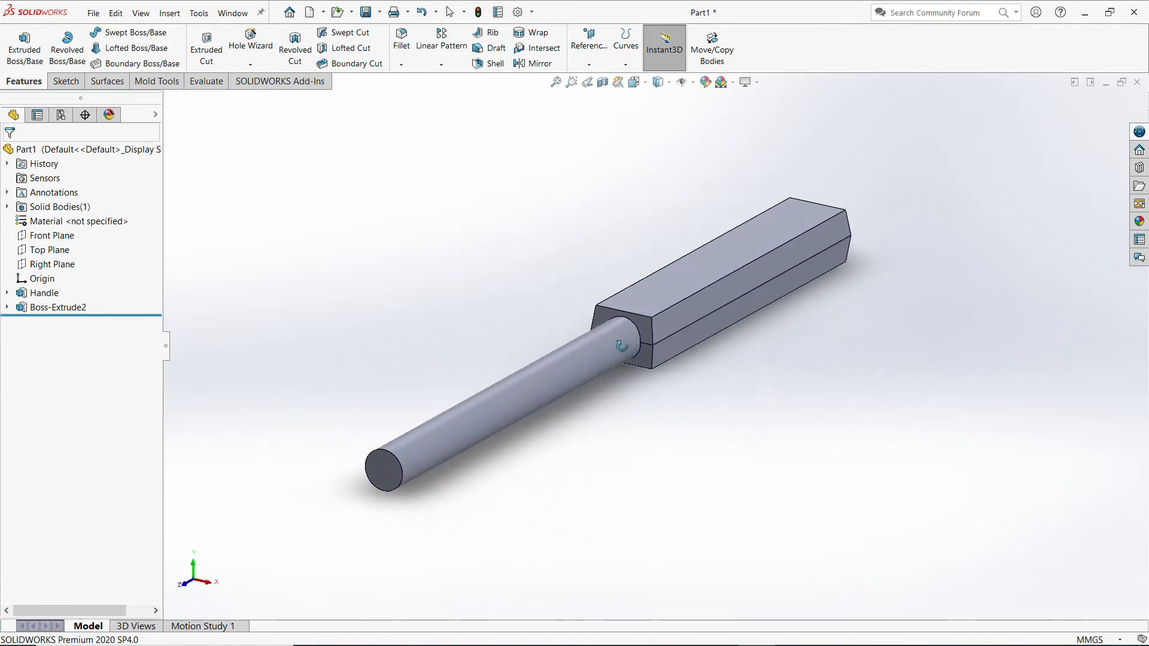
# - Rename the cylindrical shaft extrusion in the feature tree as Transition
pyautogui.click(63, 307)
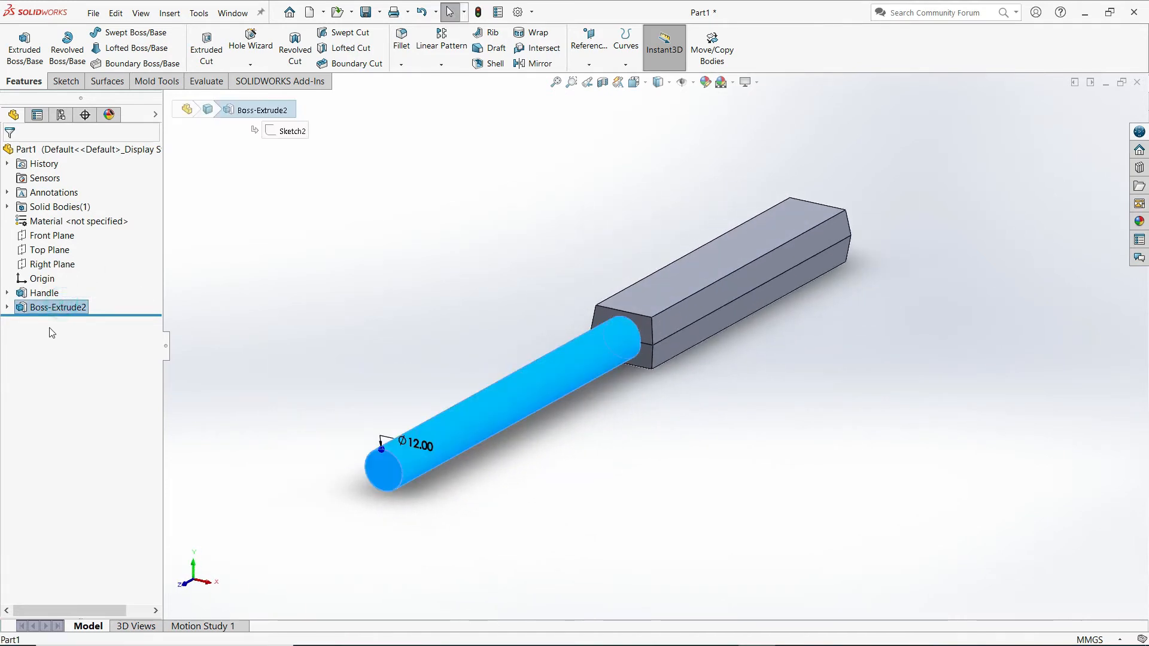
pyautogui.click(44, 307)
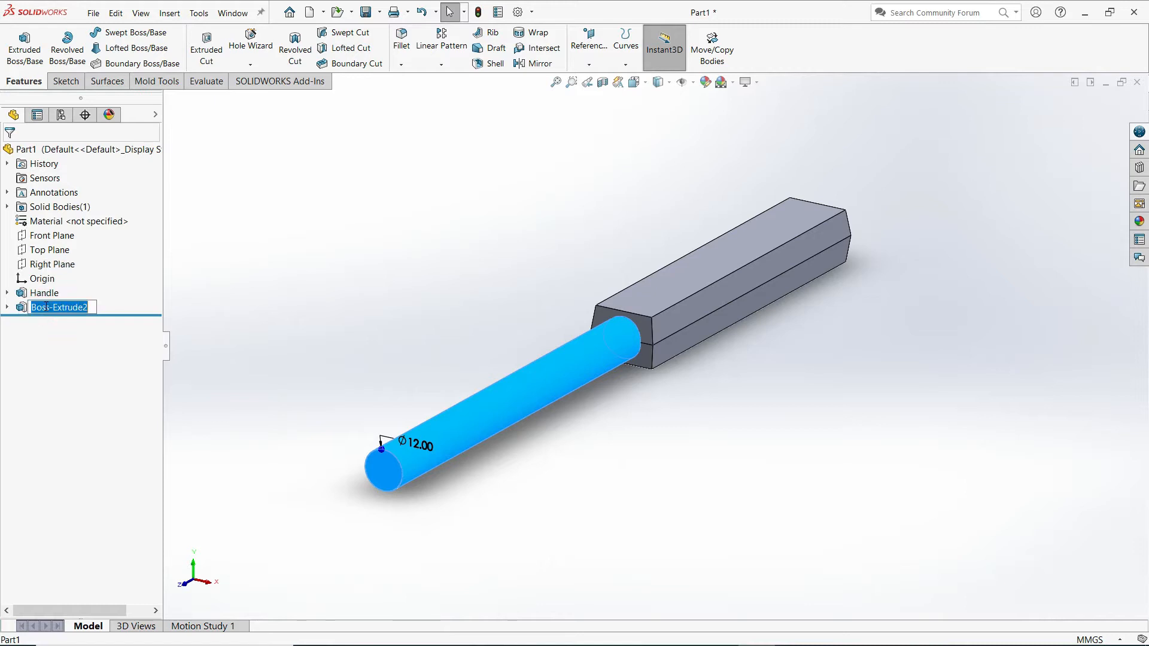
pyautogui.write('Tra')
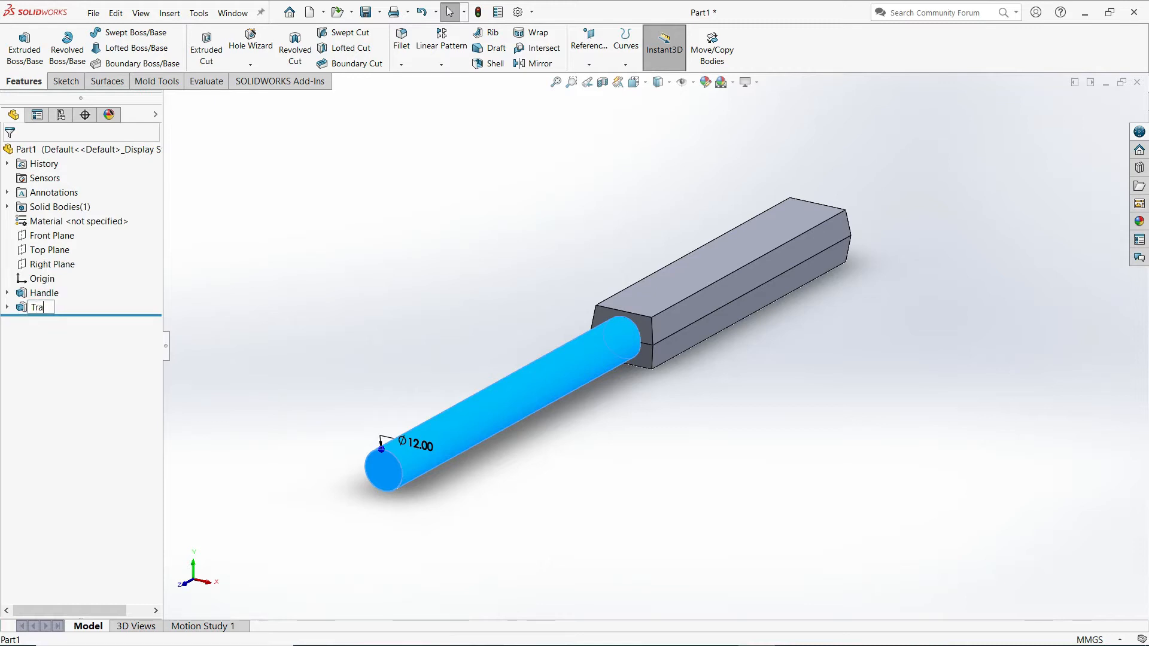
pyautogui.write('nsition')
pyautogui.click(368, 312)
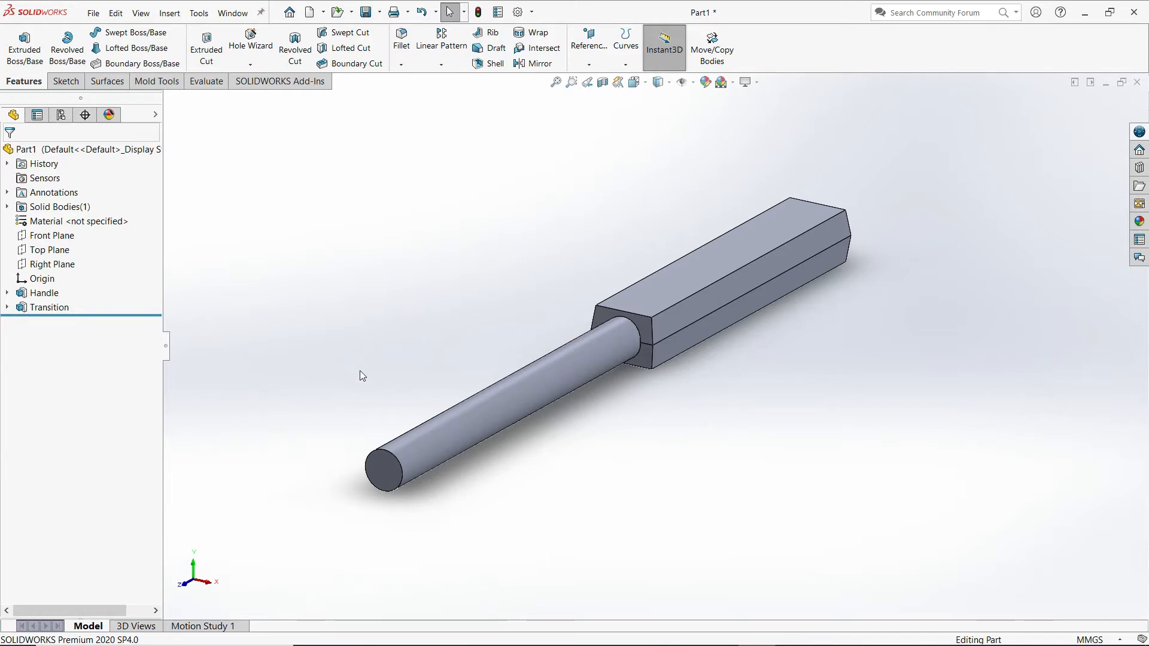
# - Start a sketch on the Top Plane and view the shaft's free end from the top
pyautogui.click(51, 250)
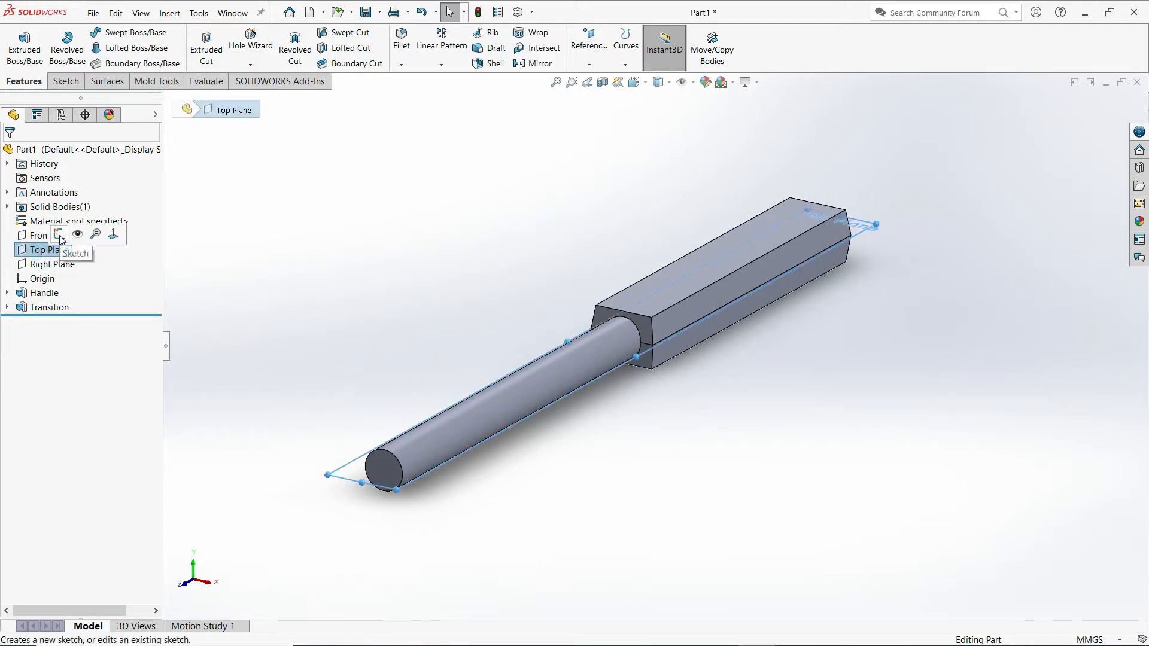
pyautogui.click(59, 235)
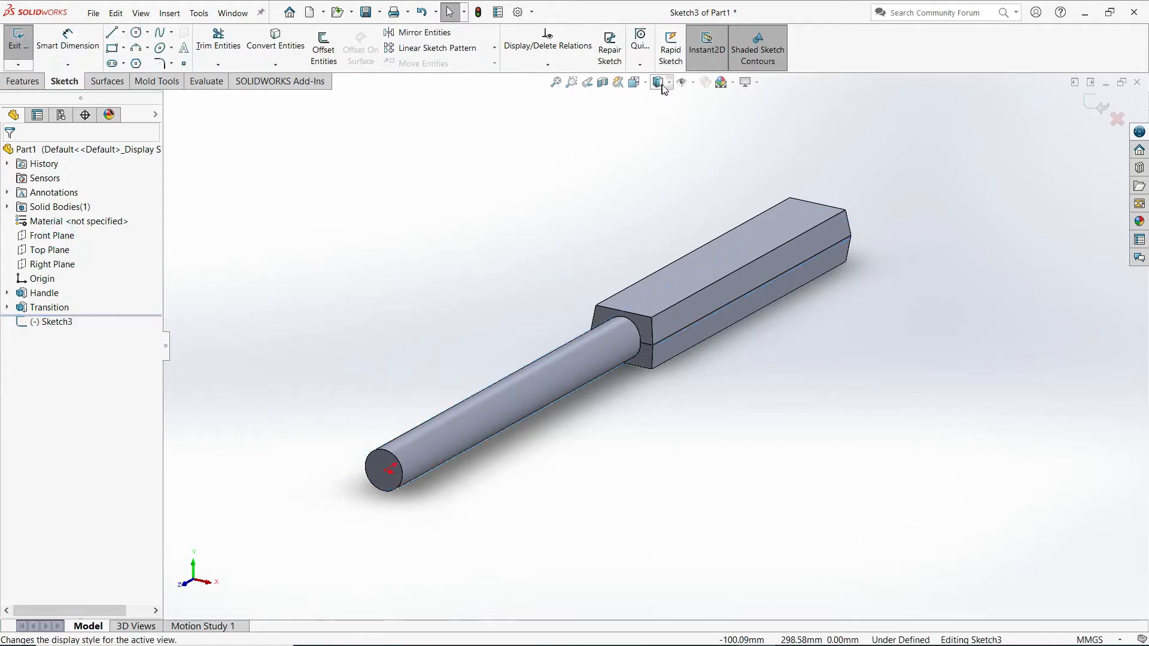
pyautogui.click(635, 82)
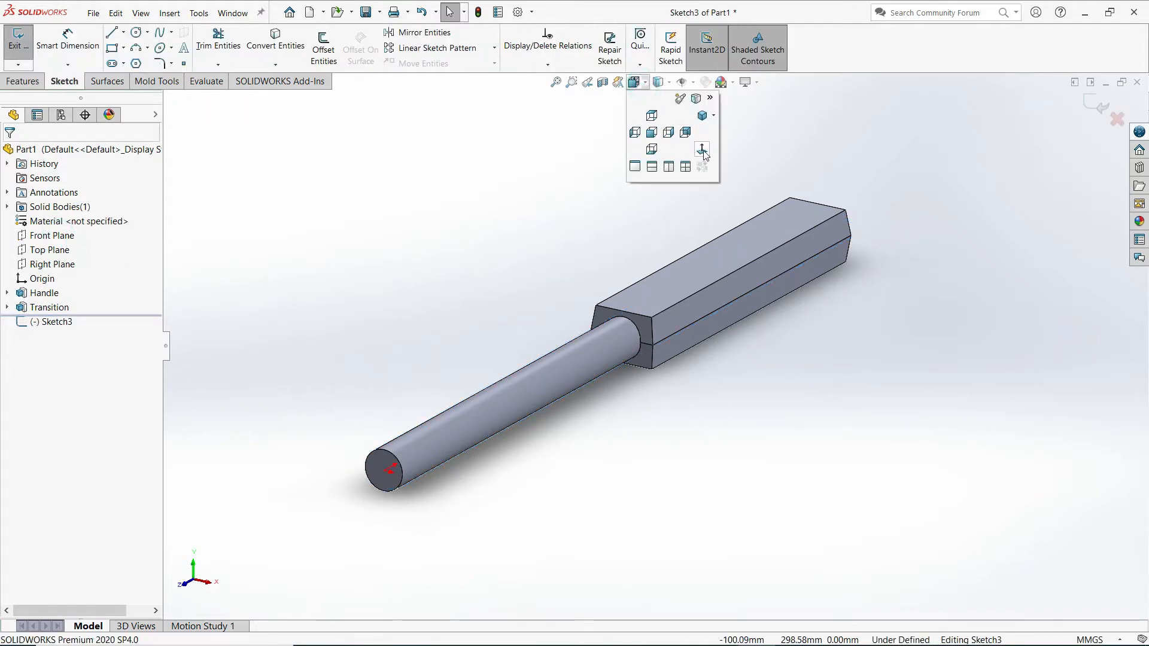
pyautogui.click(652, 120)
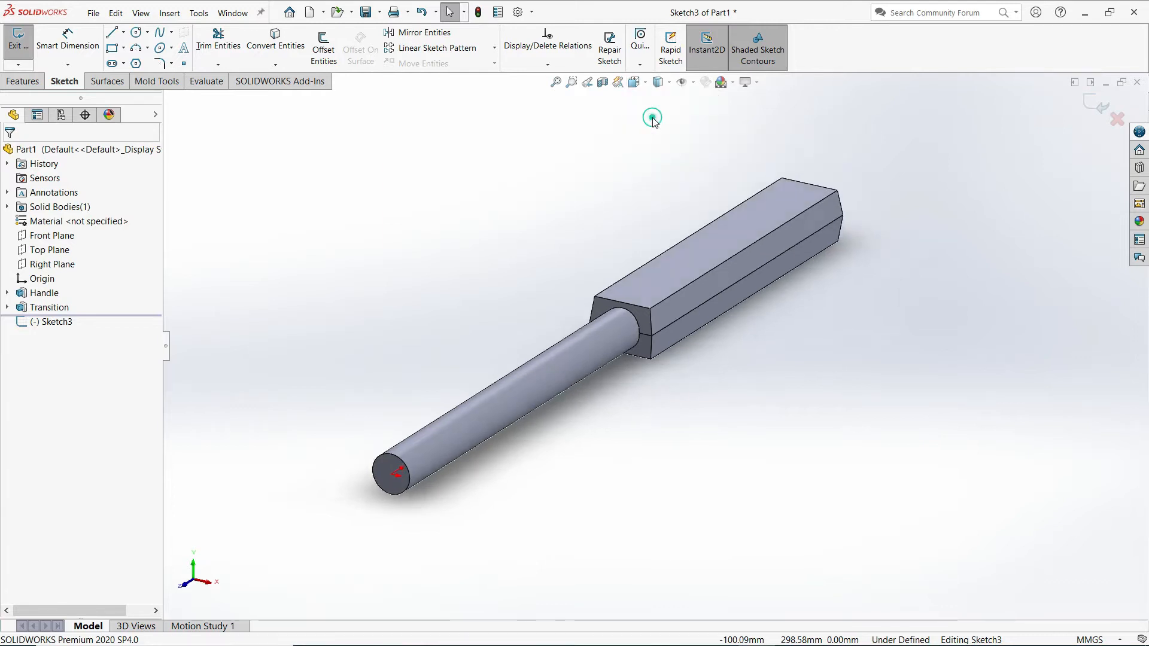
pyautogui.scroll(-4, 651, 497)
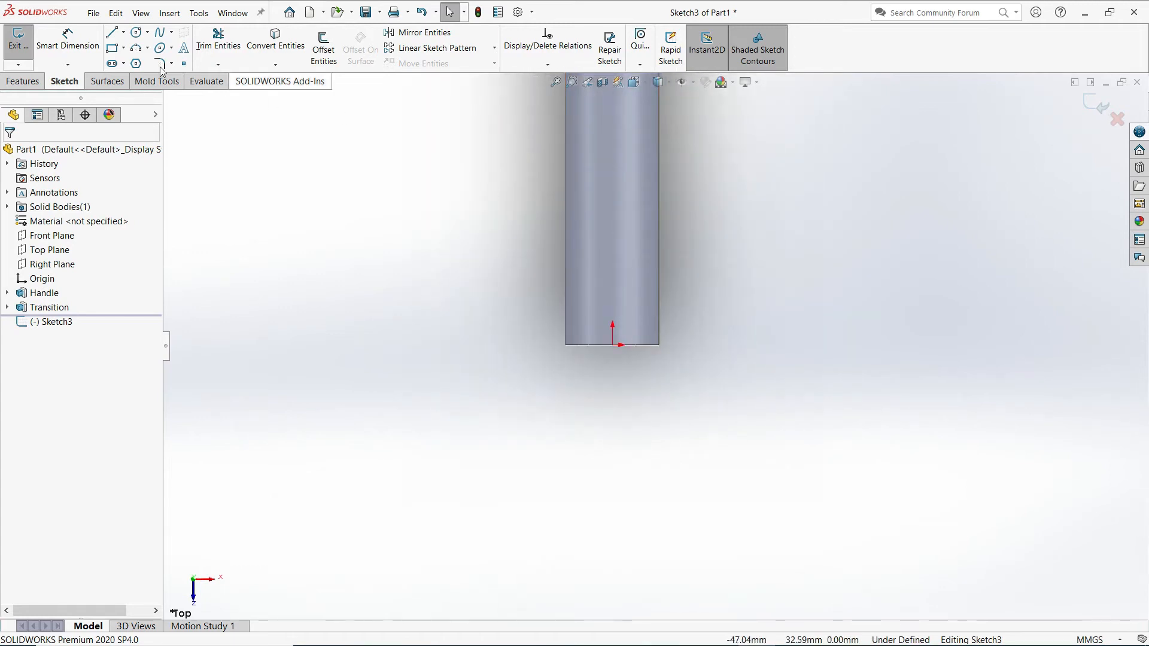
# - Sketch a slanted line beside the shaft, starting level with its free end, and continue it with a tangent arc across to the other side
pyautogui.click(111, 32)
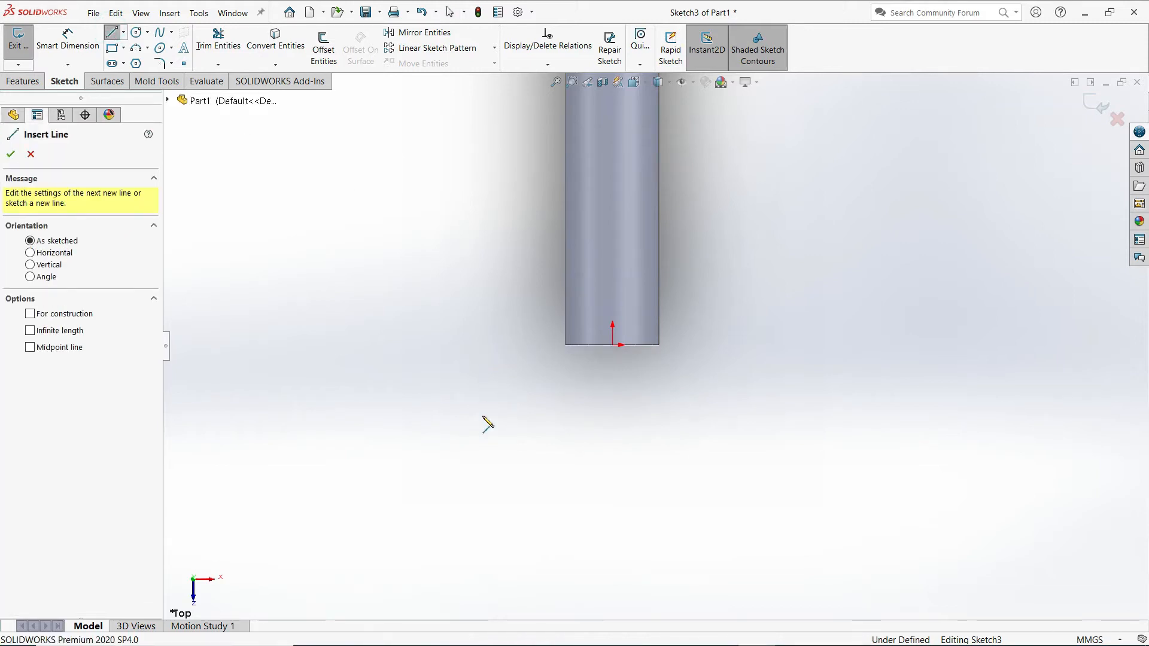
pyautogui.click(485, 345)
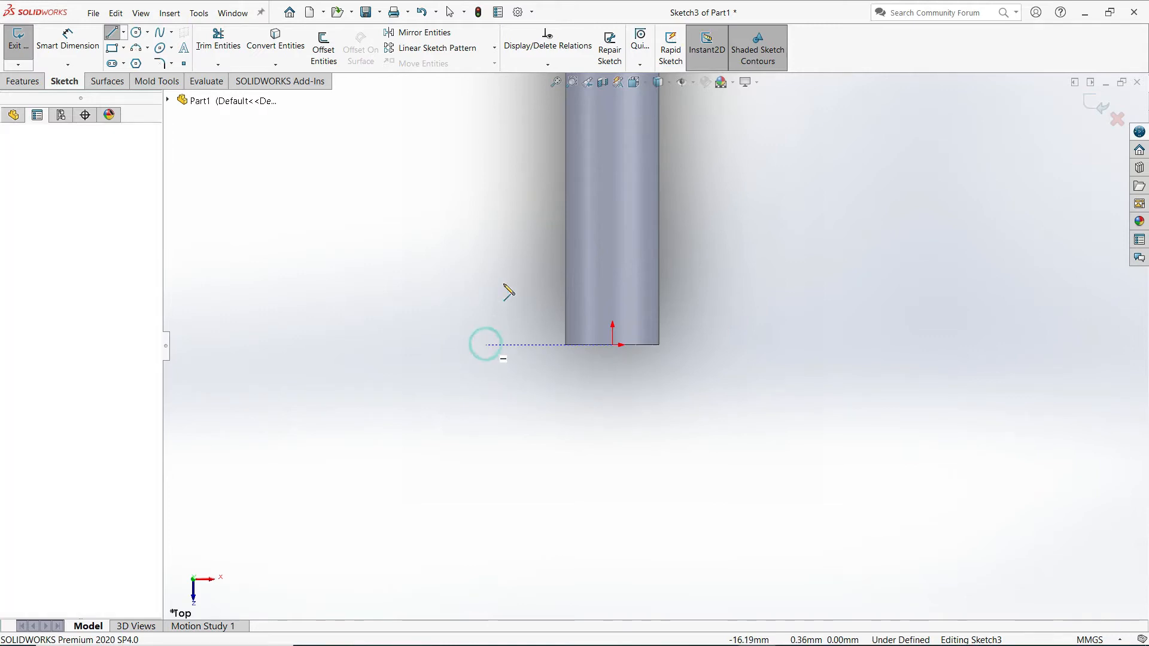
pyautogui.click(521, 223)
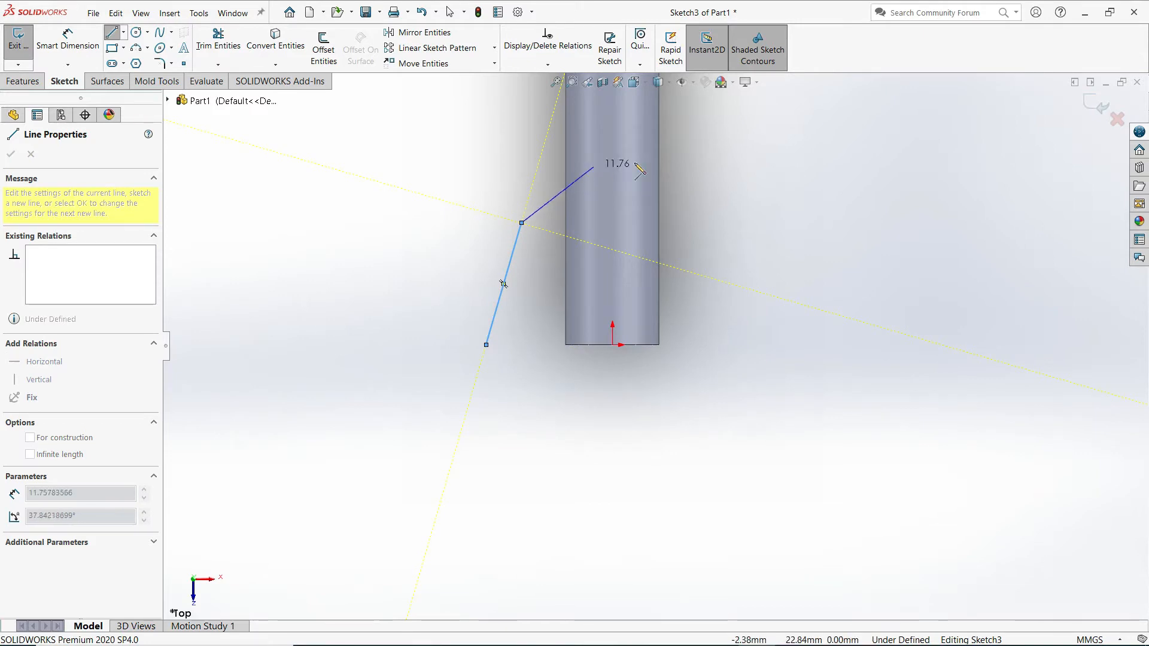
pyautogui.press('Escape')
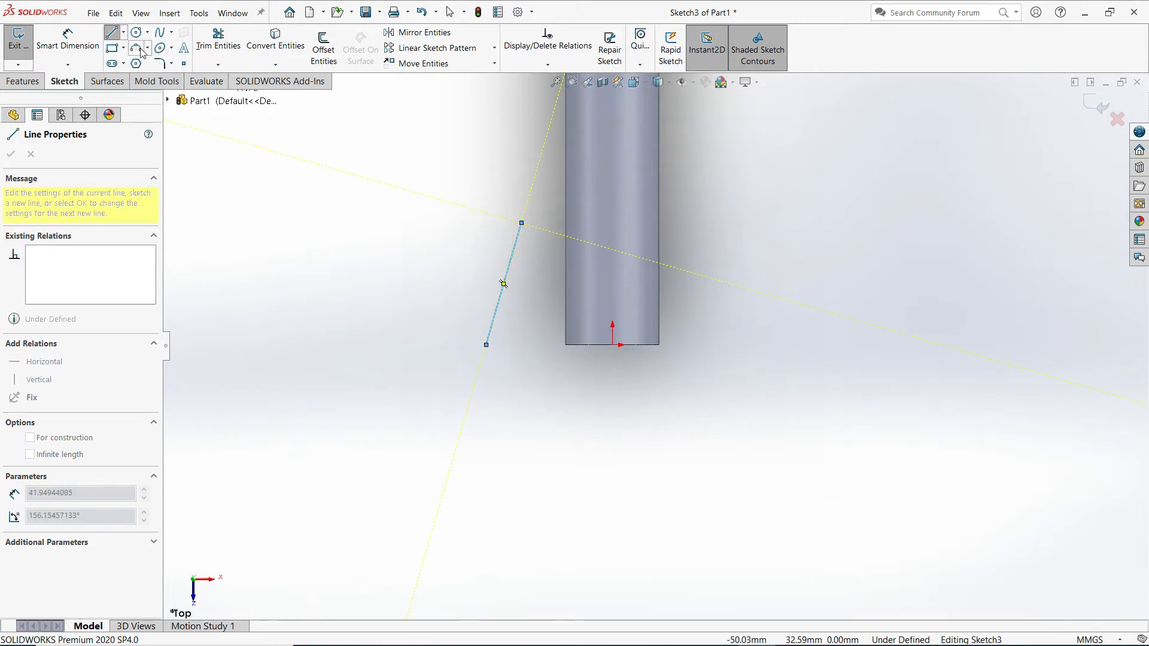
pyautogui.click(521, 222)
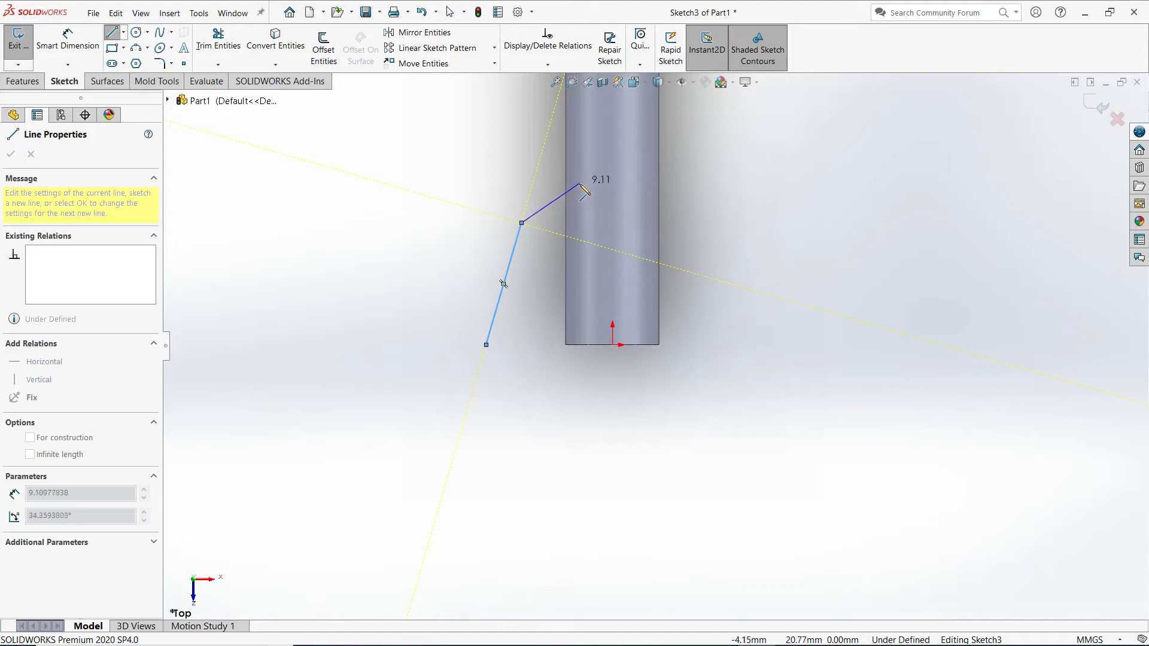
pyautogui.doubleClick(522, 223)
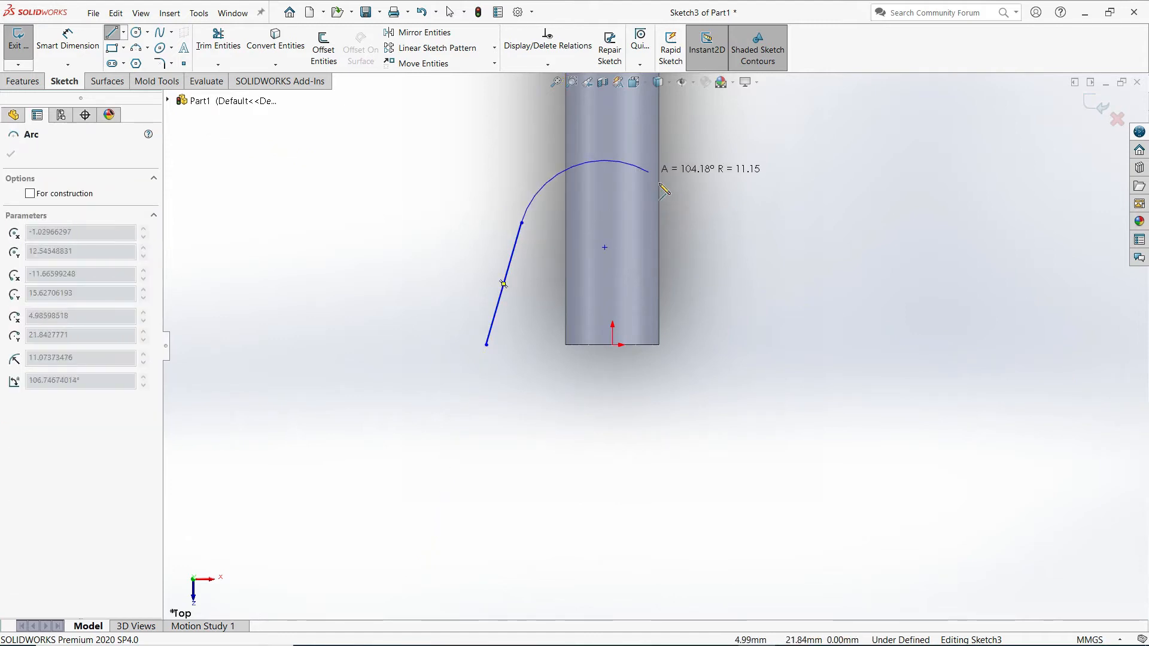
pyautogui.click(678, 223)
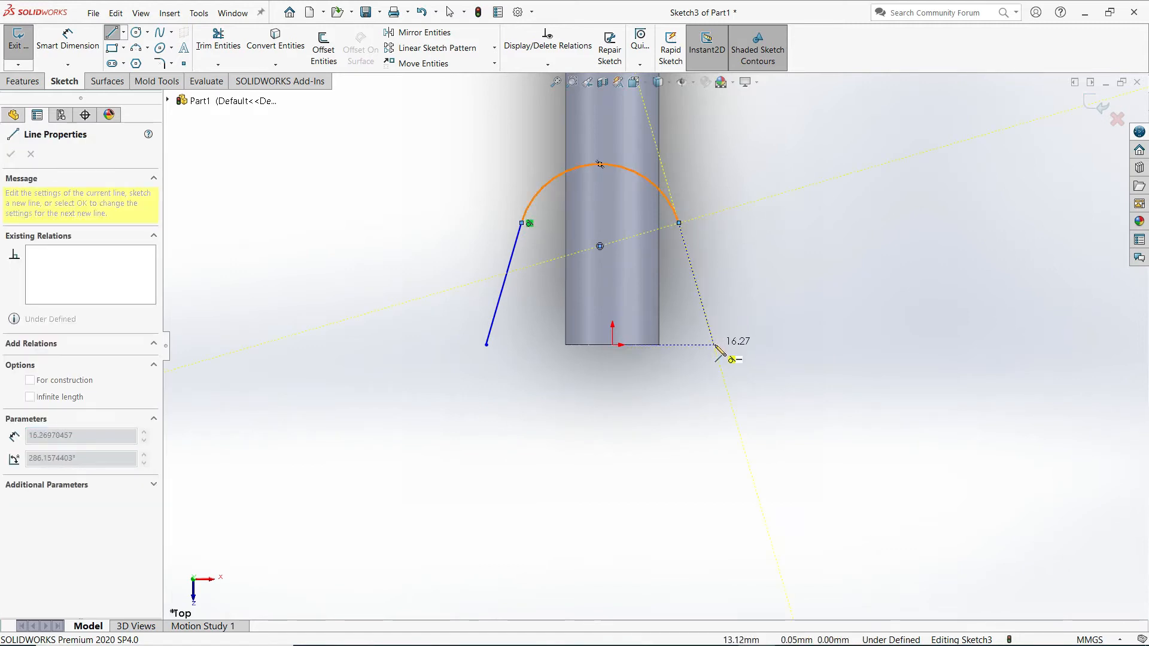
# - Add a tangent slanted line about 16 mm long down from the arc's end and close the profile with a larger tangent arc
pyautogui.click(714, 345)
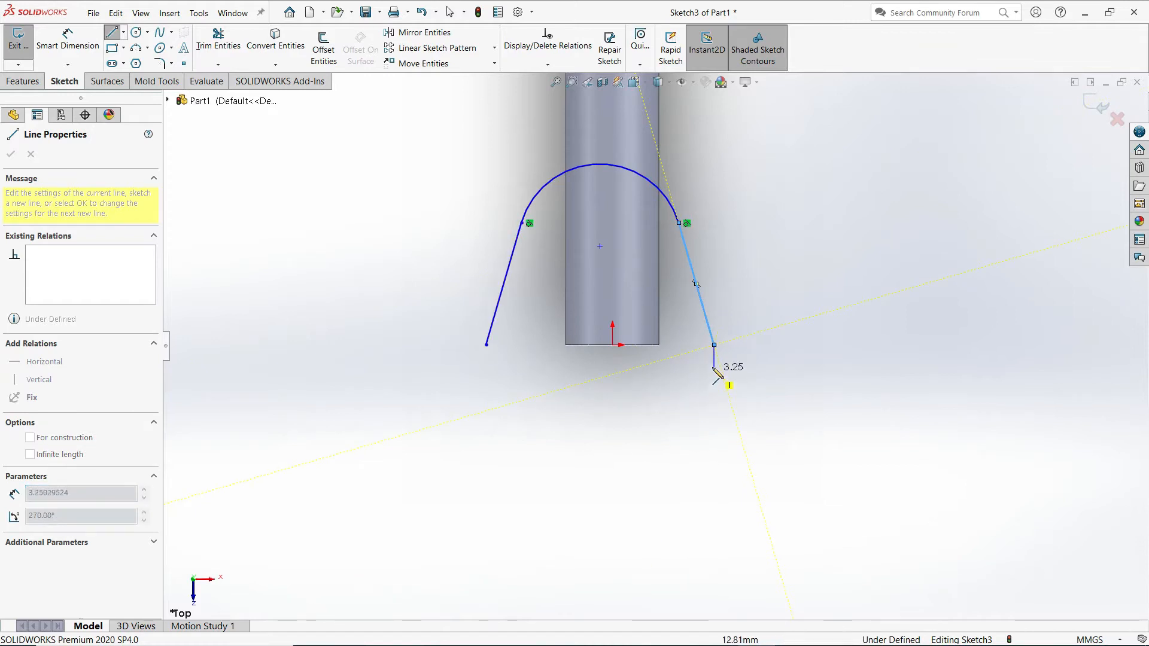
pyautogui.press('Escape')
pyautogui.click(714, 345)
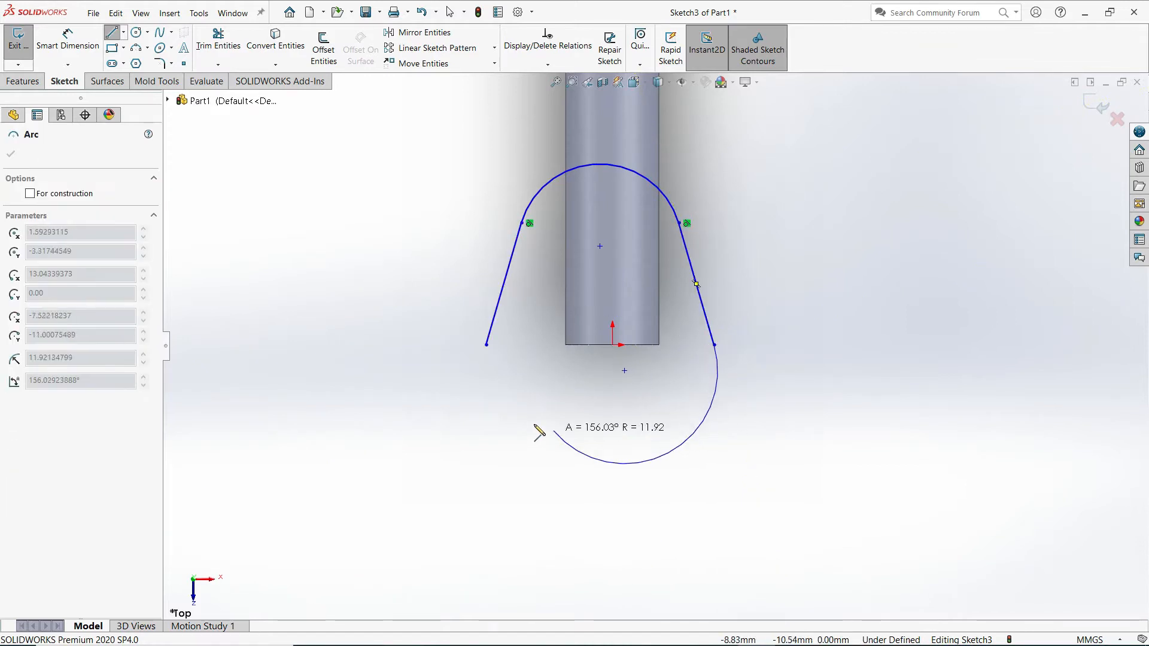
pyautogui.click(486, 346)
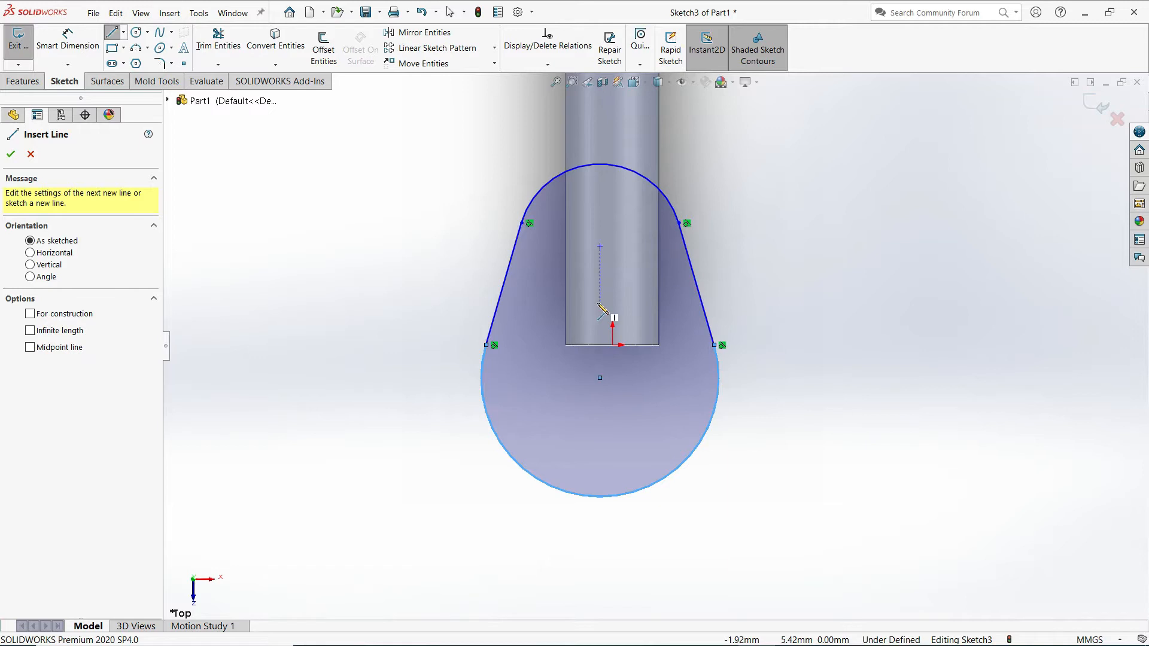
# - Draw a vertical centerline about 18 mm long from the origin up along the shaft
pyautogui.click(124, 32)
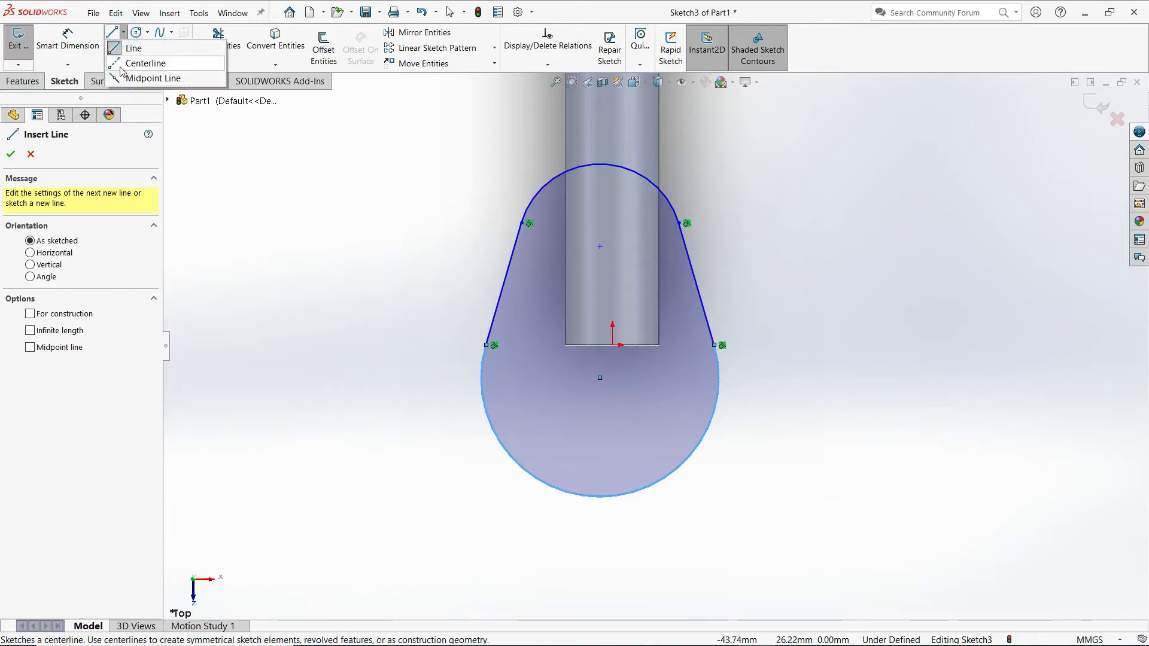
pyautogui.click(121, 68)
pyautogui.click(613, 346)
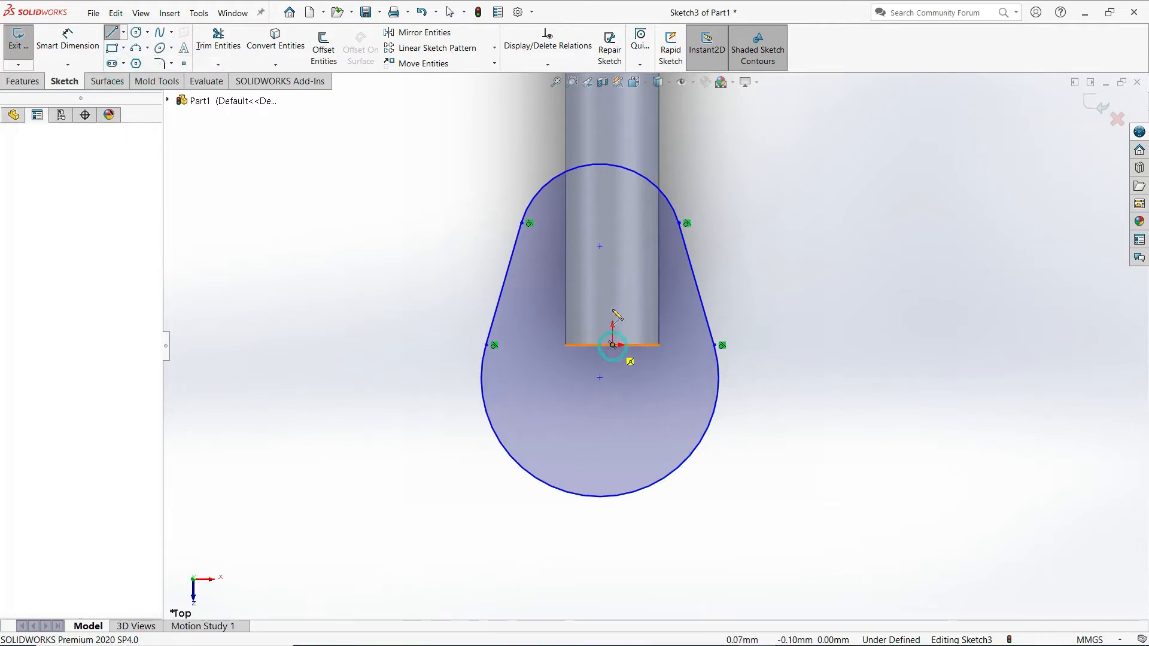
pyautogui.click(612, 205)
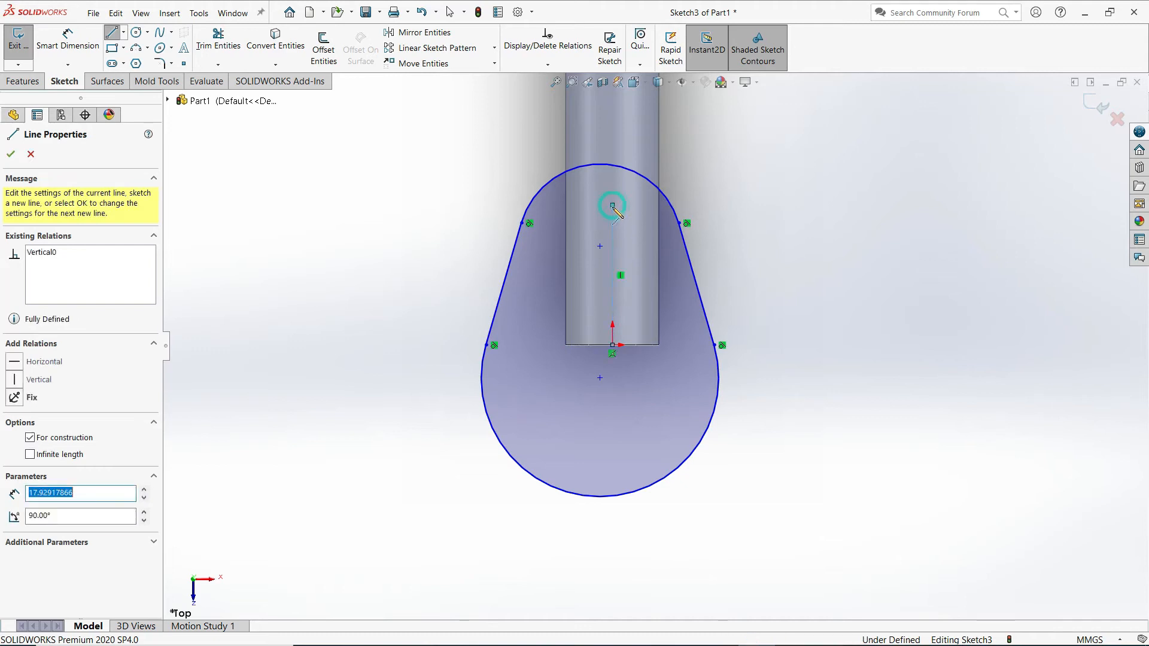
pyautogui.rightClick(752, 192)
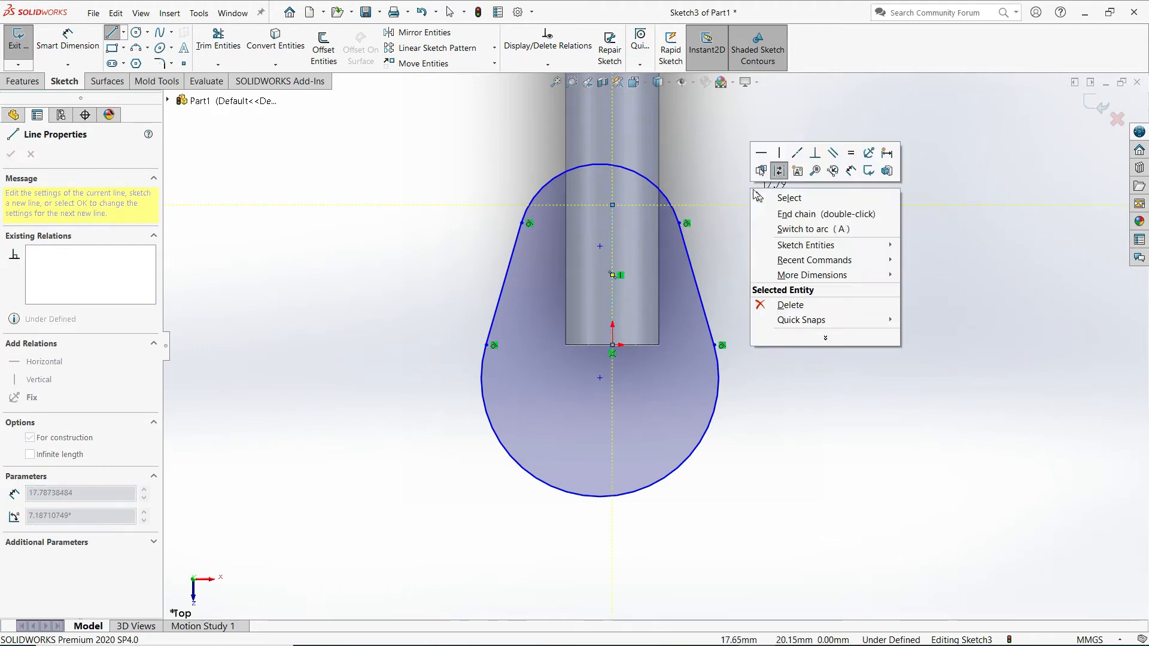
pyautogui.click(782, 198)
# - Add a Merge relation between the smaller arc's centre point and the centerline's upper endpoint
pyautogui.scroll(-1, 687, 253)
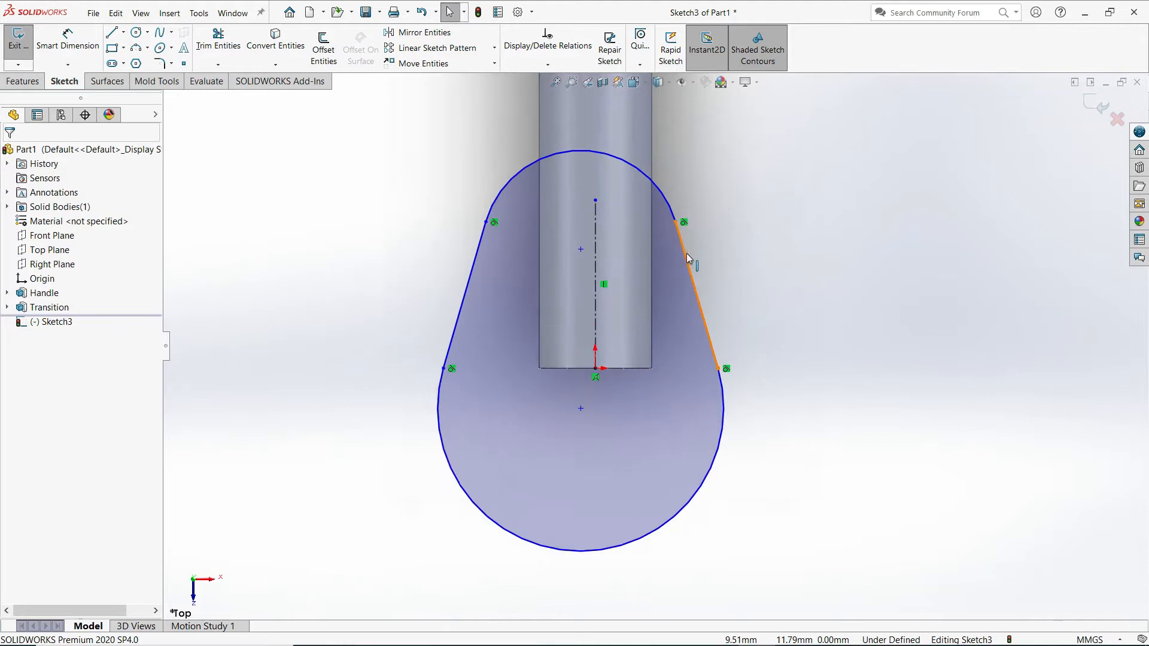
pyautogui.scroll(-1, 687, 253)
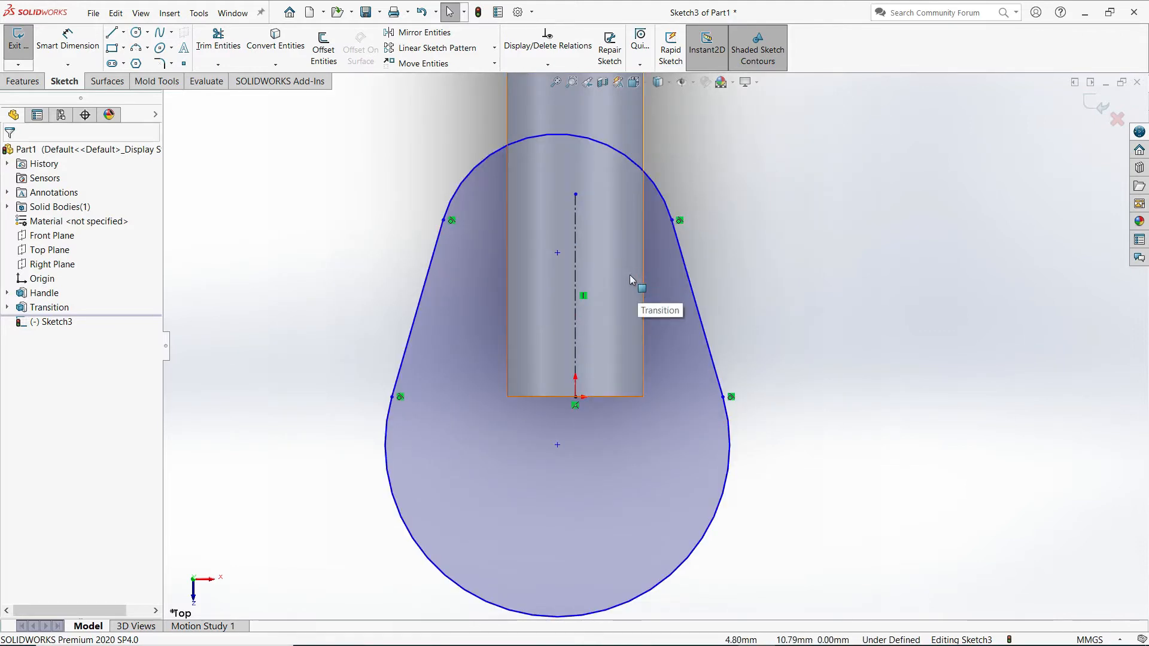
pyautogui.click(548, 65)
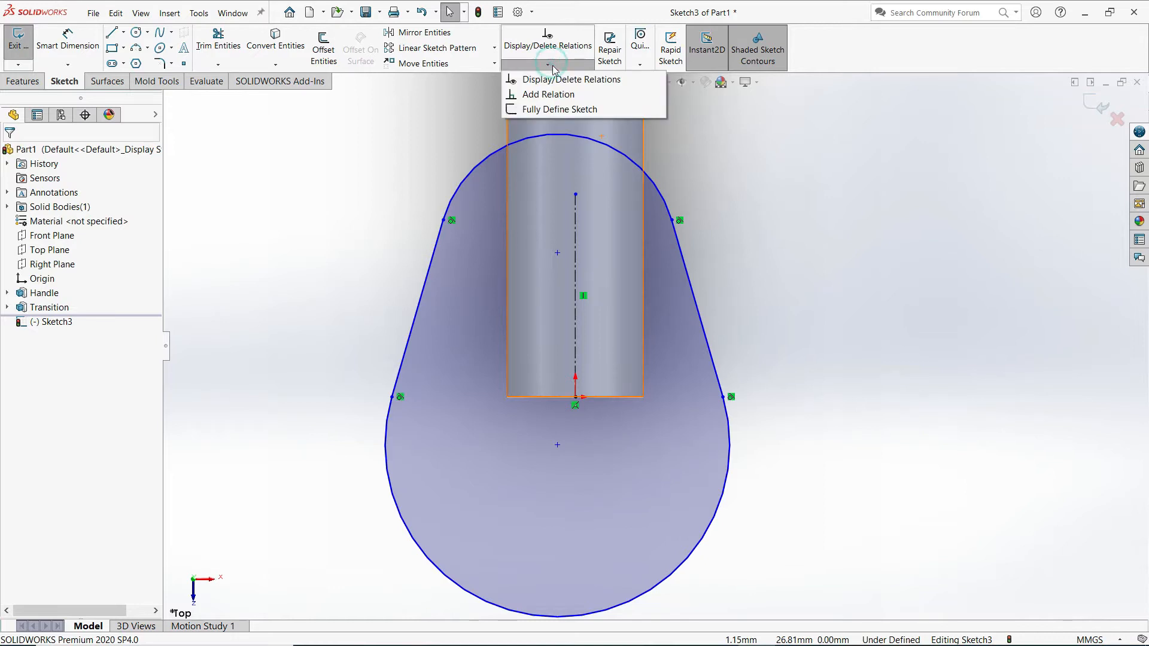
pyautogui.click(527, 91)
pyautogui.click(558, 253)
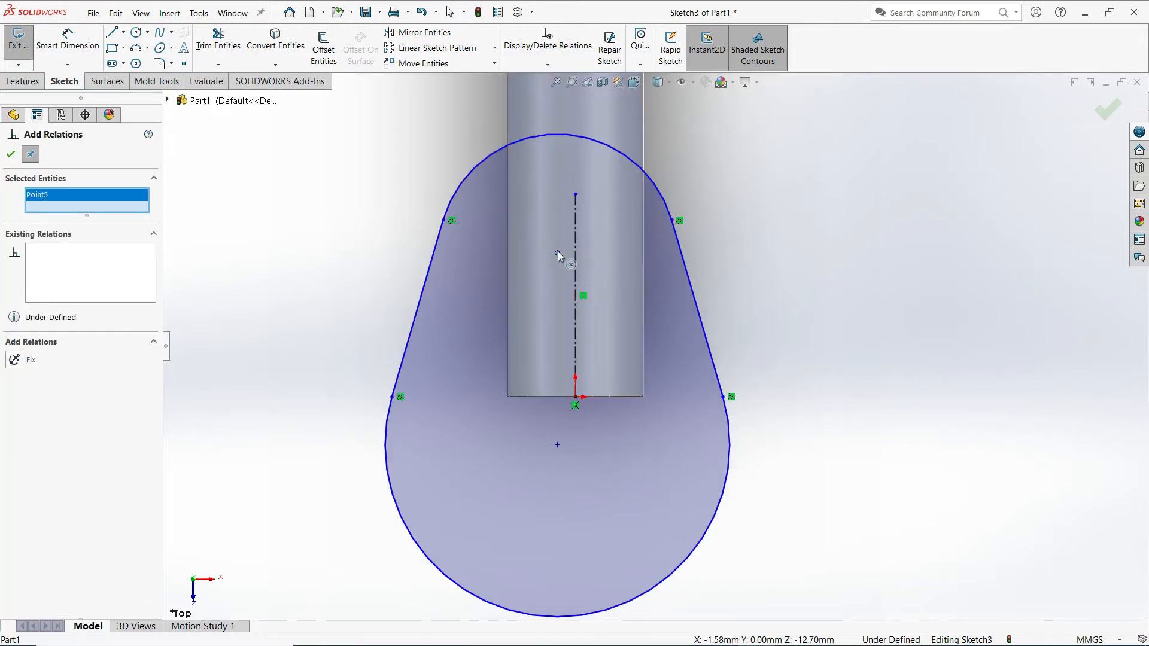
pyautogui.click(576, 195)
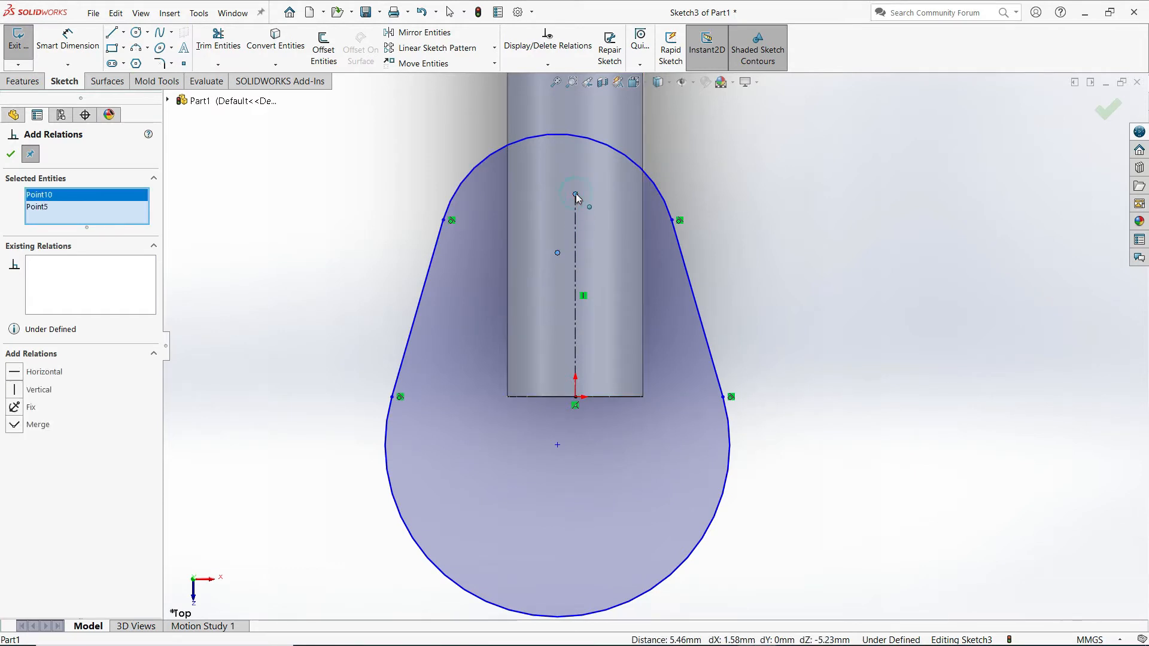
pyautogui.click(15, 426)
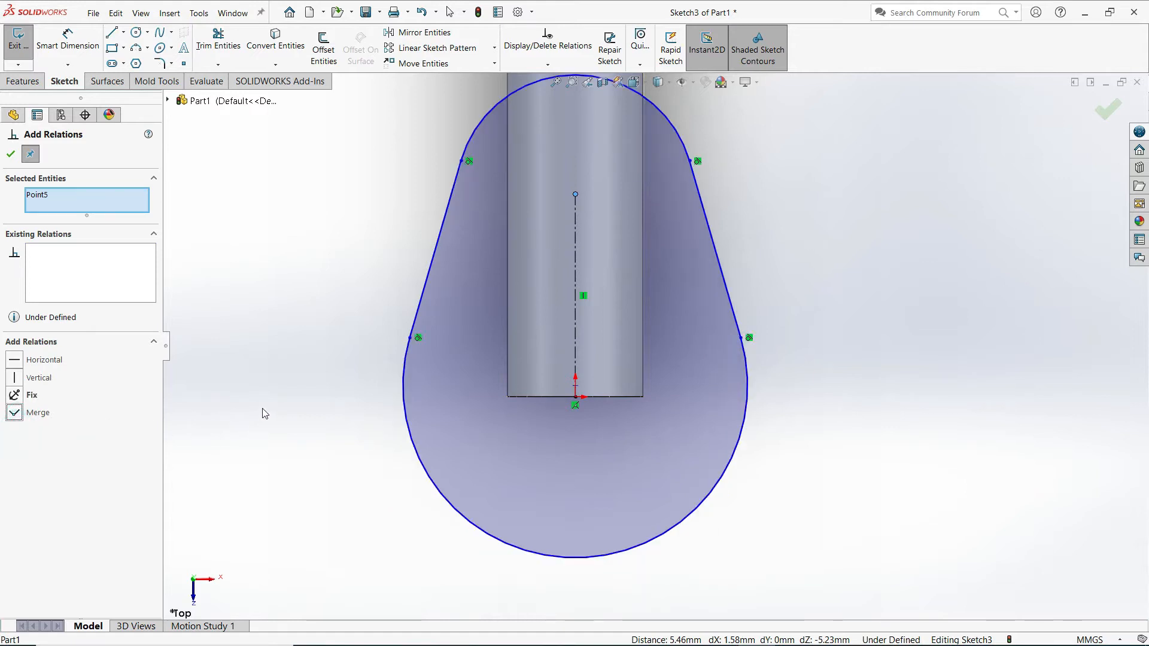
pyautogui.click(11, 154)
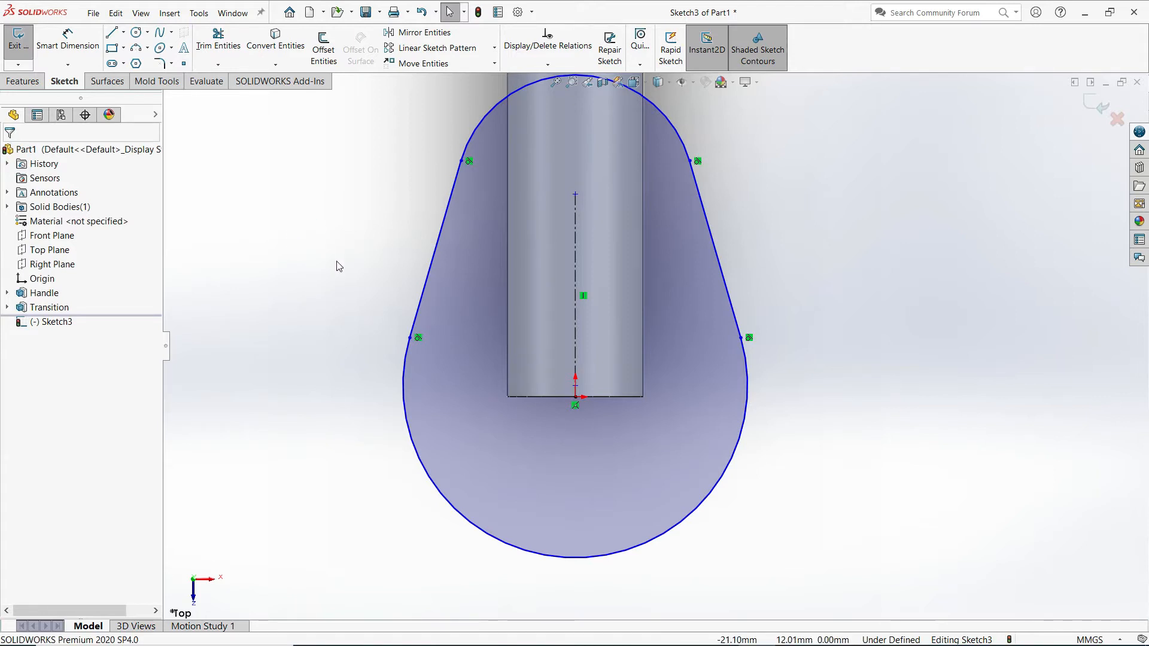
# - Add a Merge relation between the larger arc's centre point and the origin
pyautogui.click(546, 65)
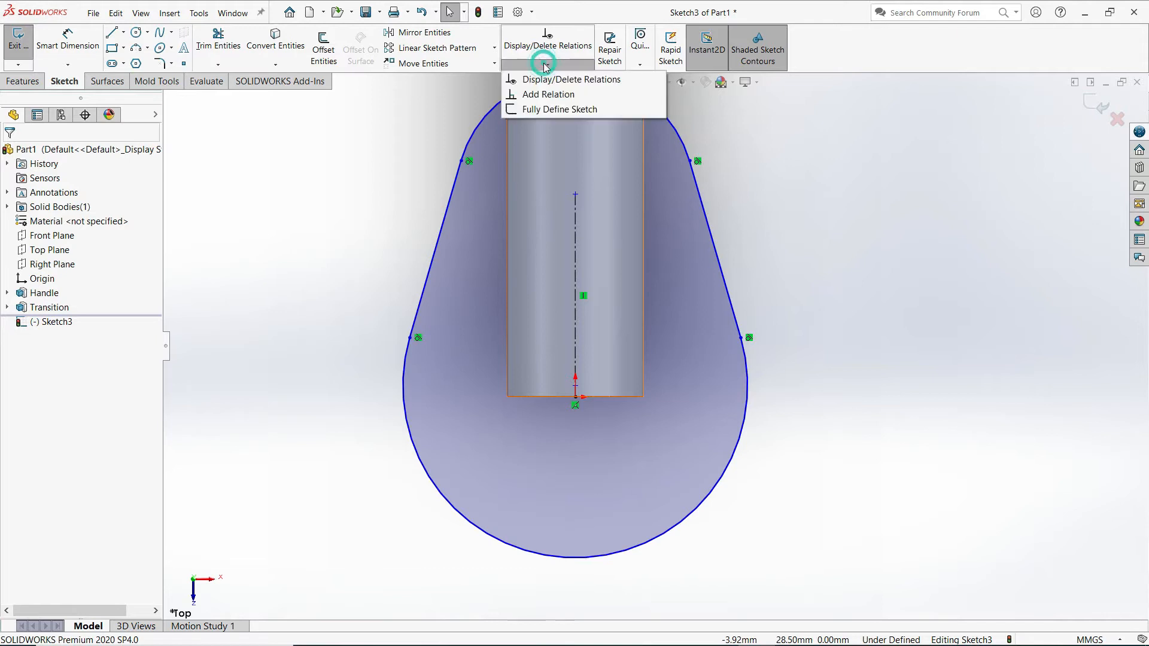
pyautogui.click(549, 94)
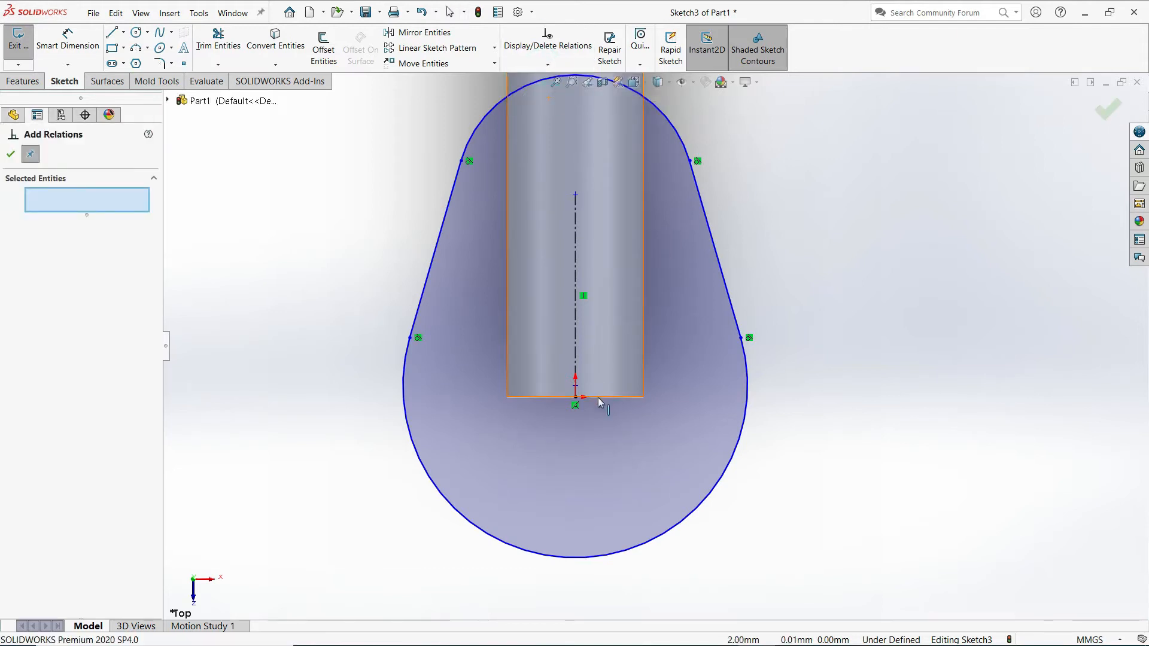
pyautogui.scroll(-3, 601, 403)
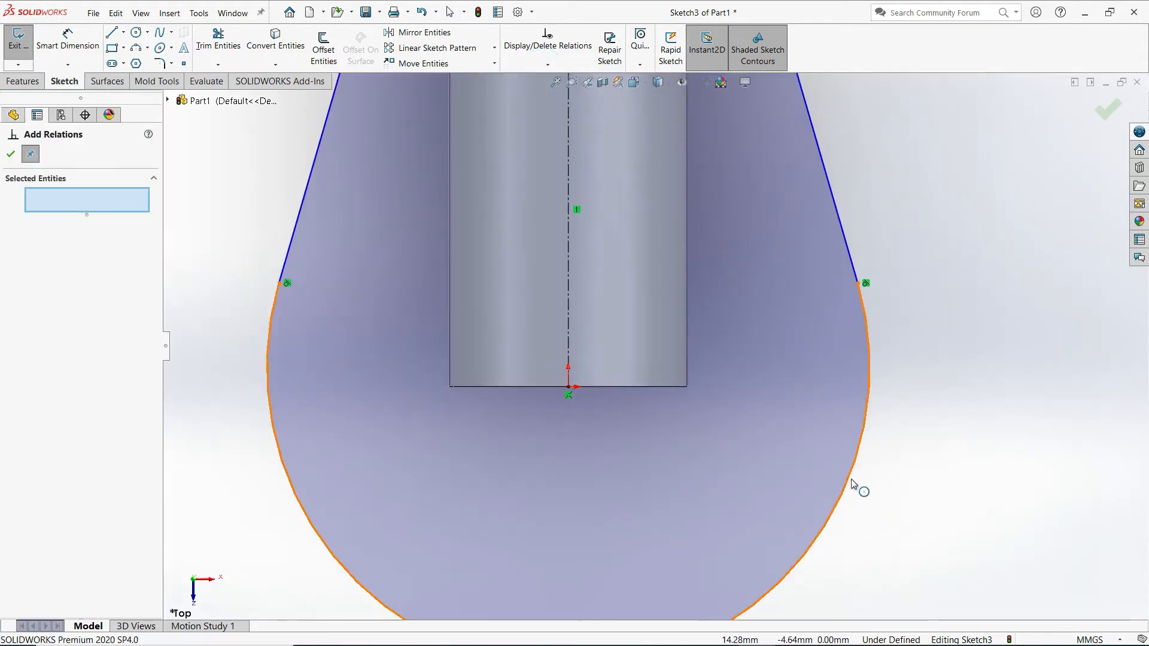
pyautogui.click(567, 367)
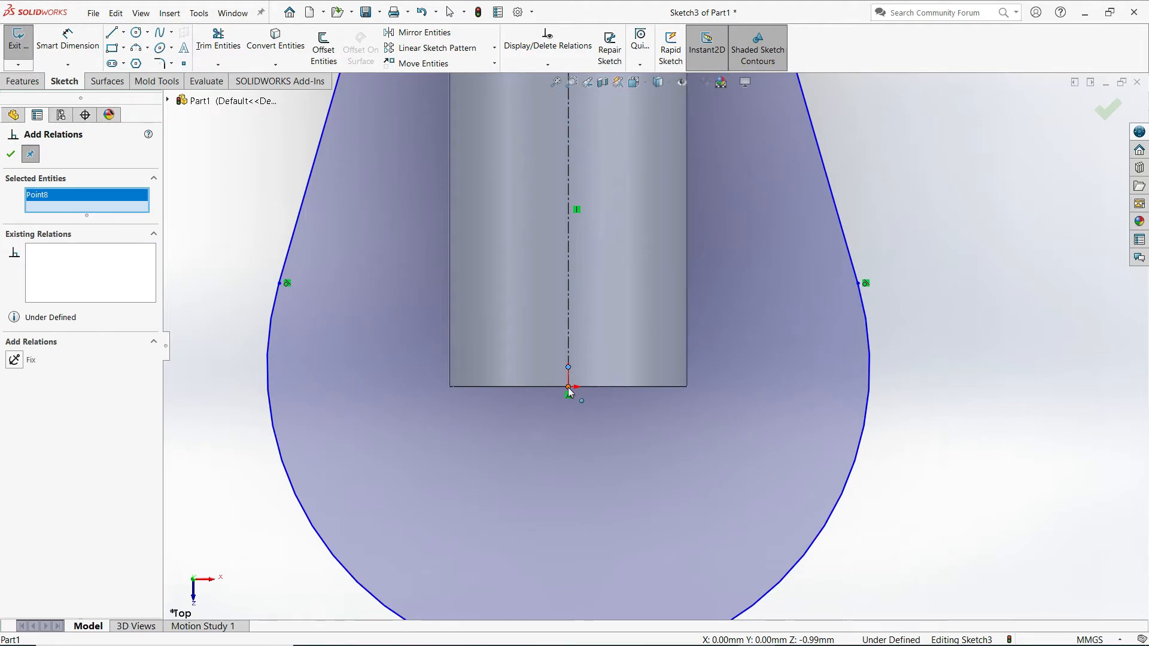
pyautogui.click(568, 387)
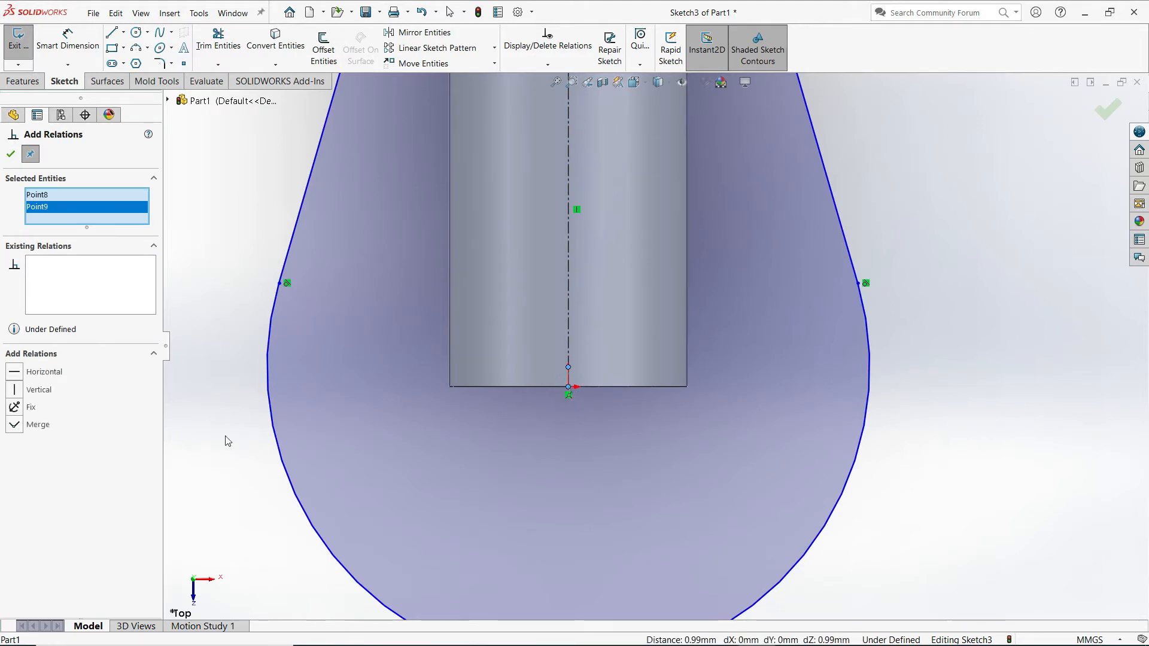
pyautogui.click(14, 425)
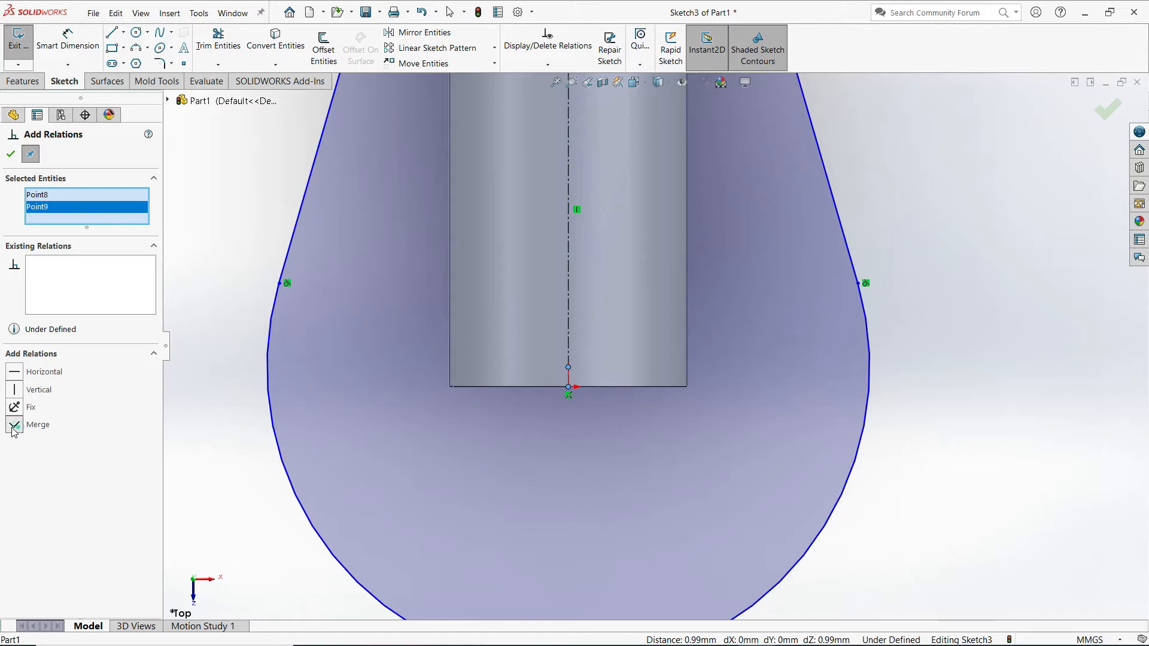
pyautogui.click(10, 154)
pyautogui.press('f')
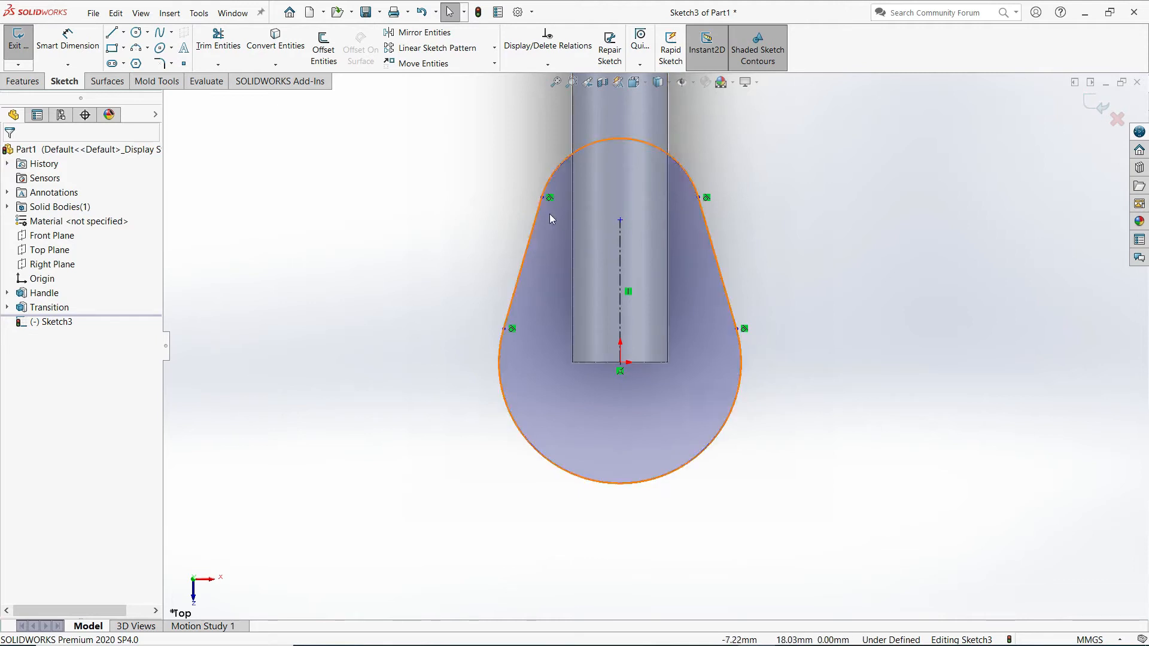
# - Dimension the vertical centerline's length as 18 mm
pyautogui.click(81, 47)
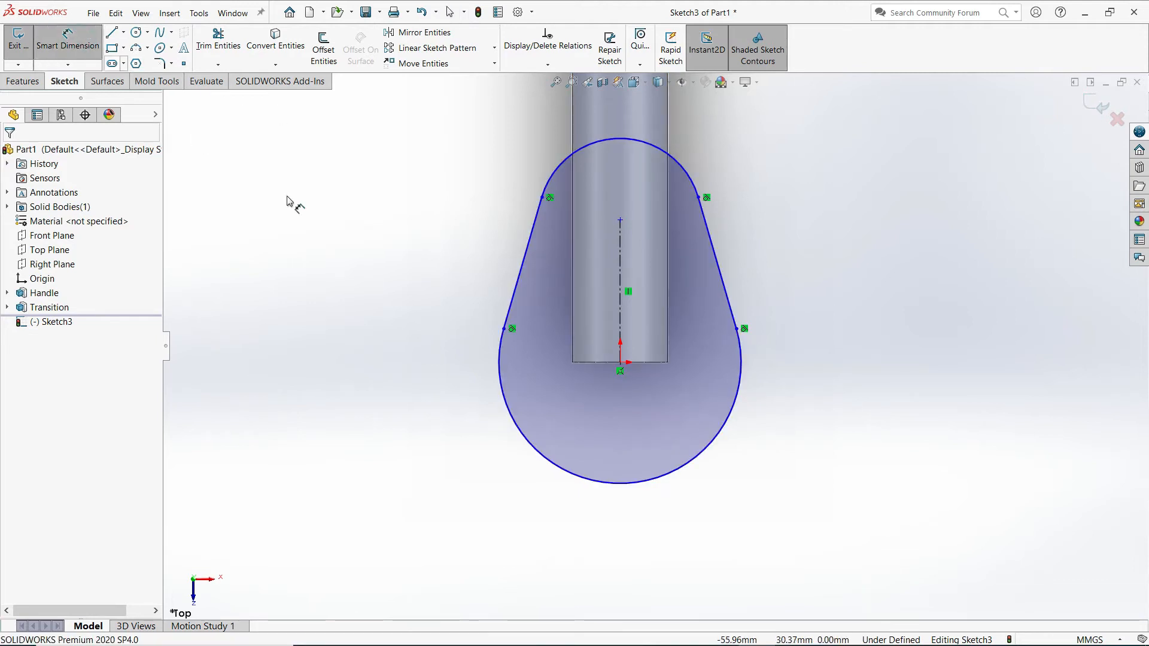
pyautogui.click(621, 262)
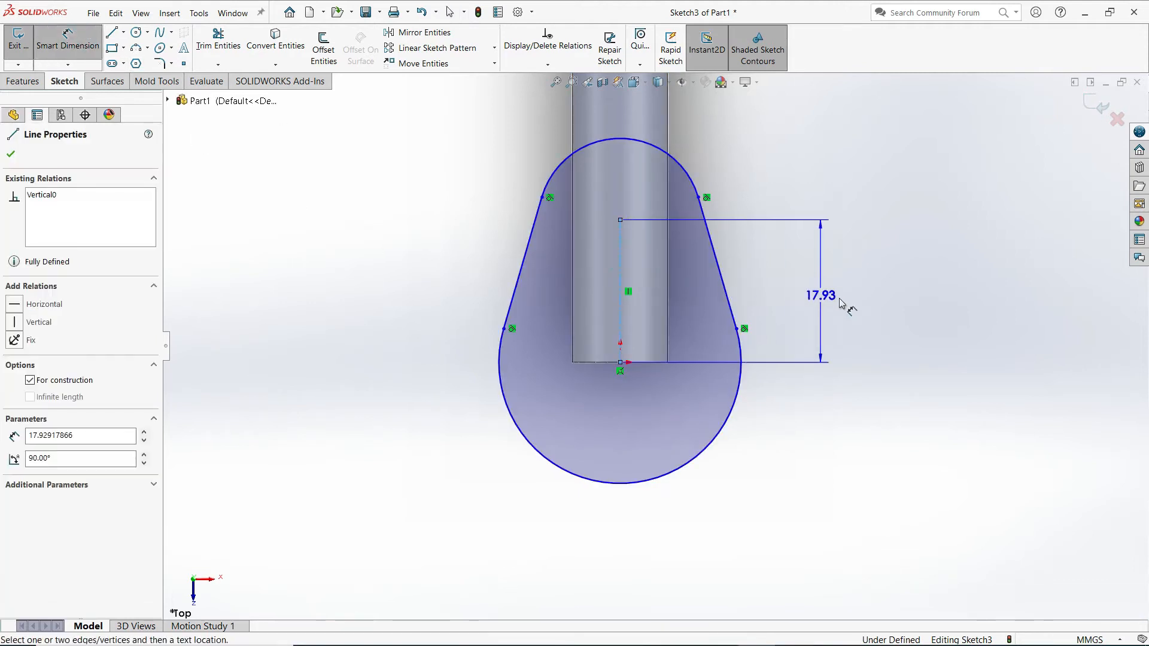
pyautogui.click(848, 299)
pyautogui.write('18')
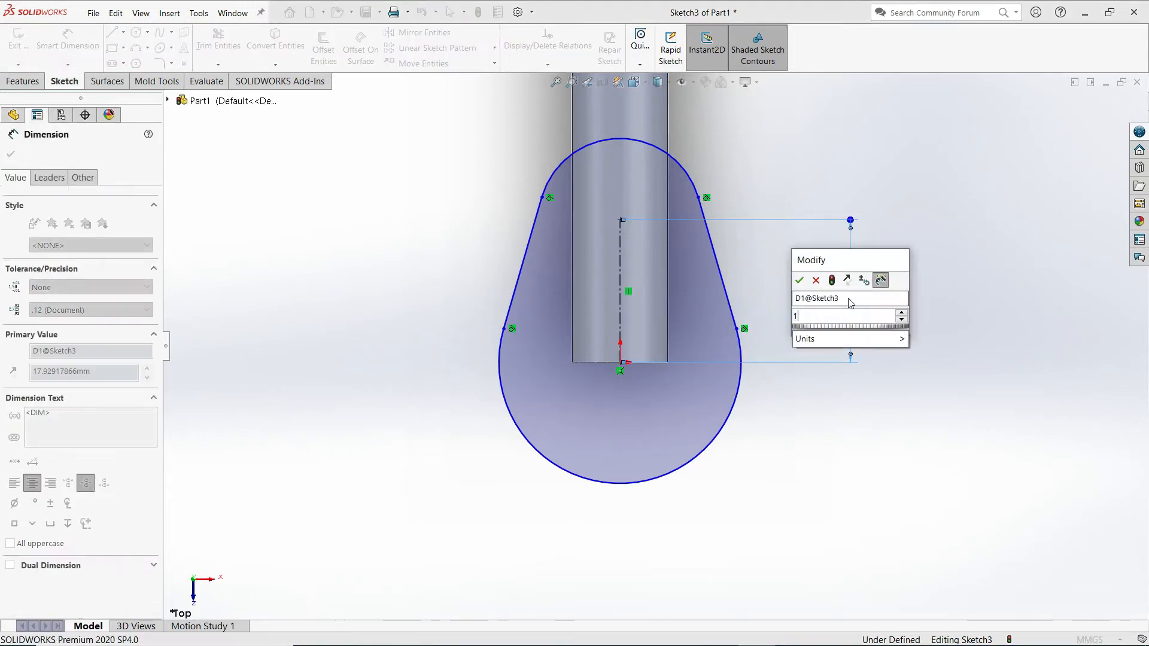
pyautogui.click(798, 280)
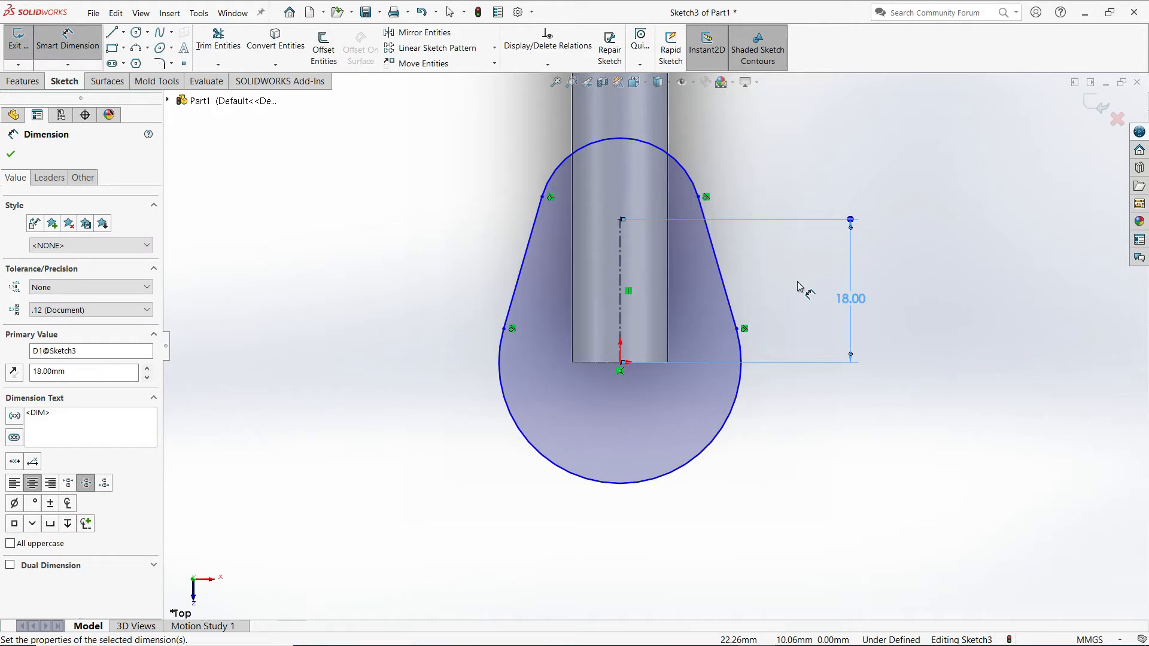
# - Dimension the smaller arc of the head profile with a 13 mm radius
pyautogui.click(688, 174)
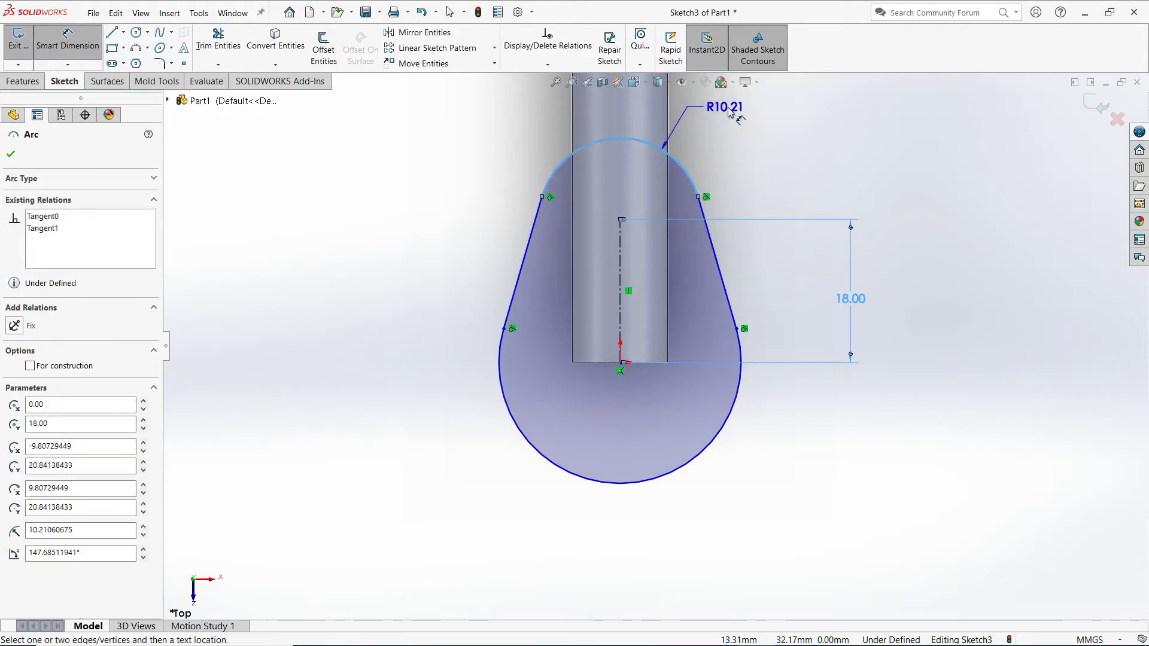
pyautogui.click(729, 112)
pyautogui.write('13.00mm')
pyautogui.click(677, 88)
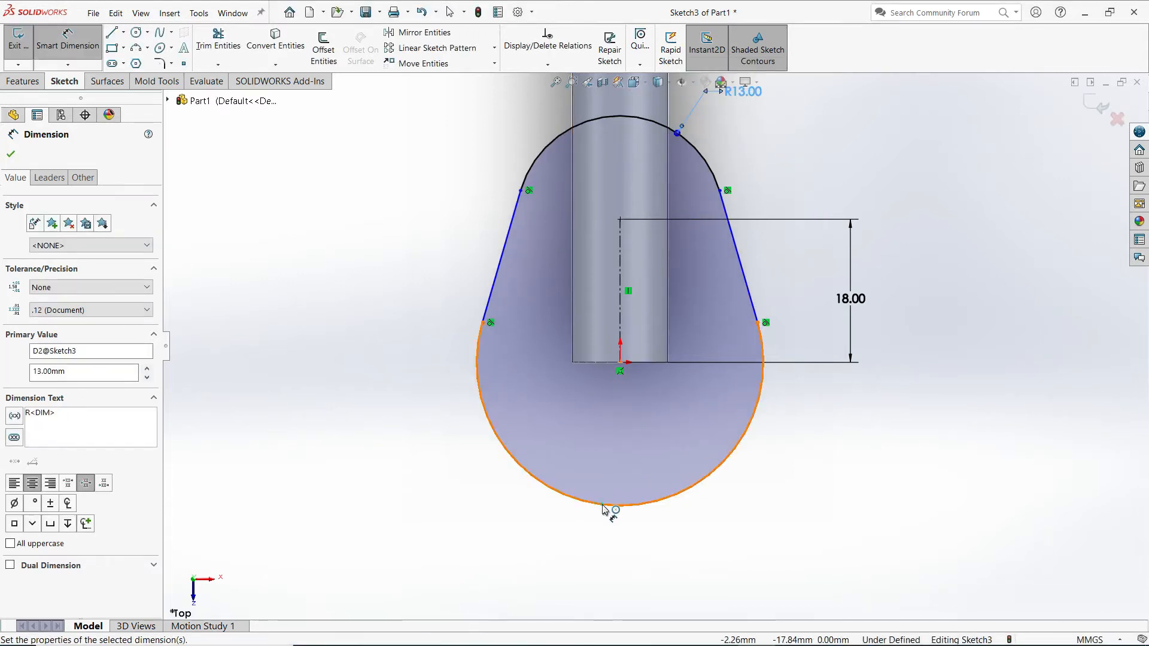
# - Dimension the larger arc of the head profile with a 16 mm radius
pyautogui.click(603, 509)
pyautogui.click(476, 563)
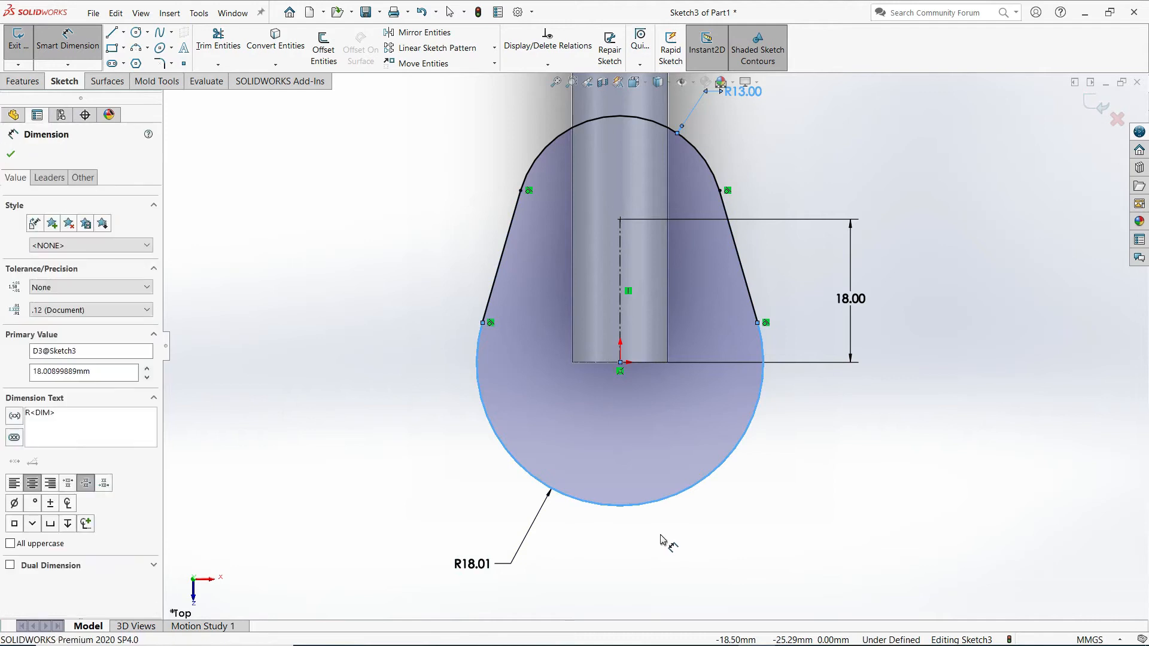
pyautogui.write('16')
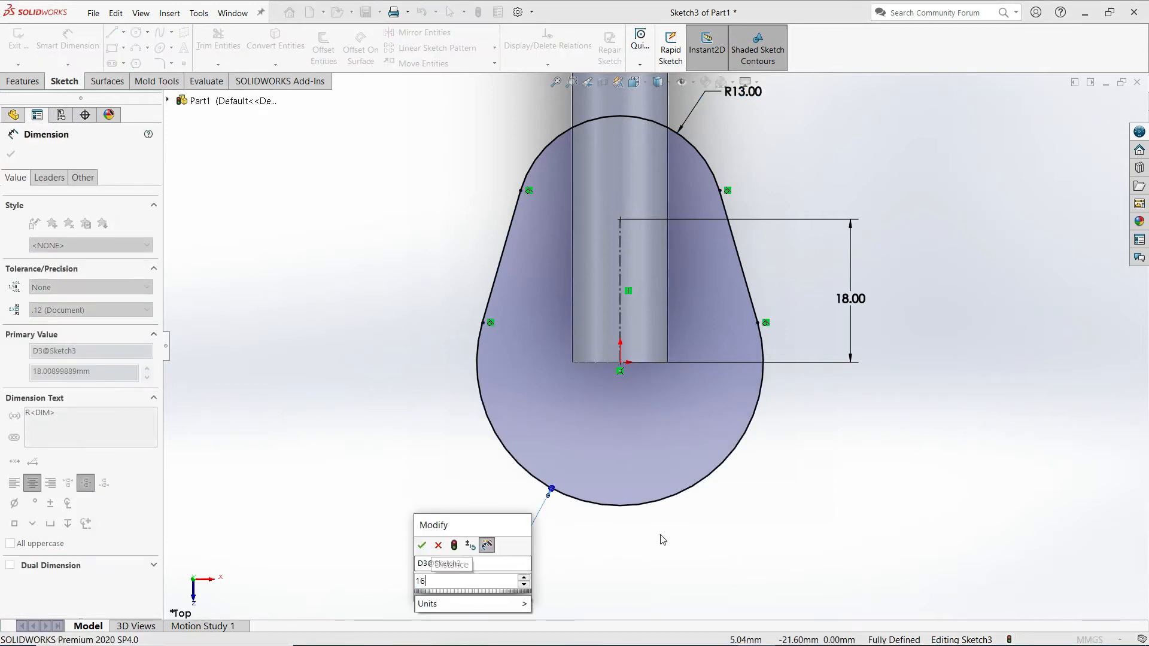
pyautogui.click(422, 546)
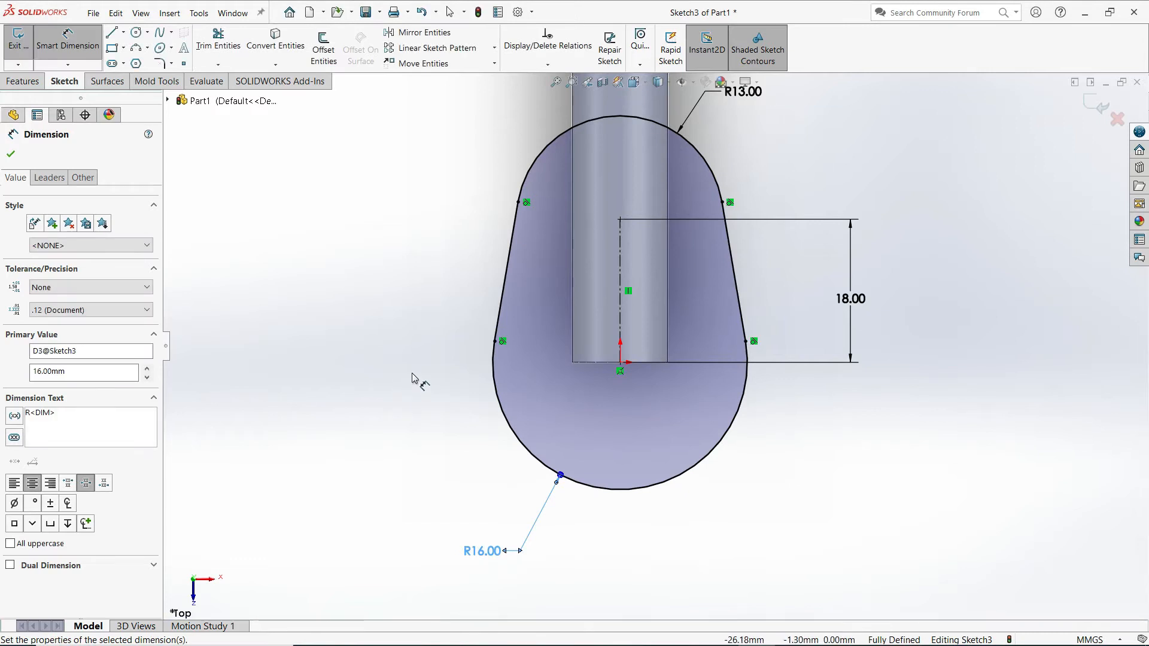
pyautogui.click(10, 157)
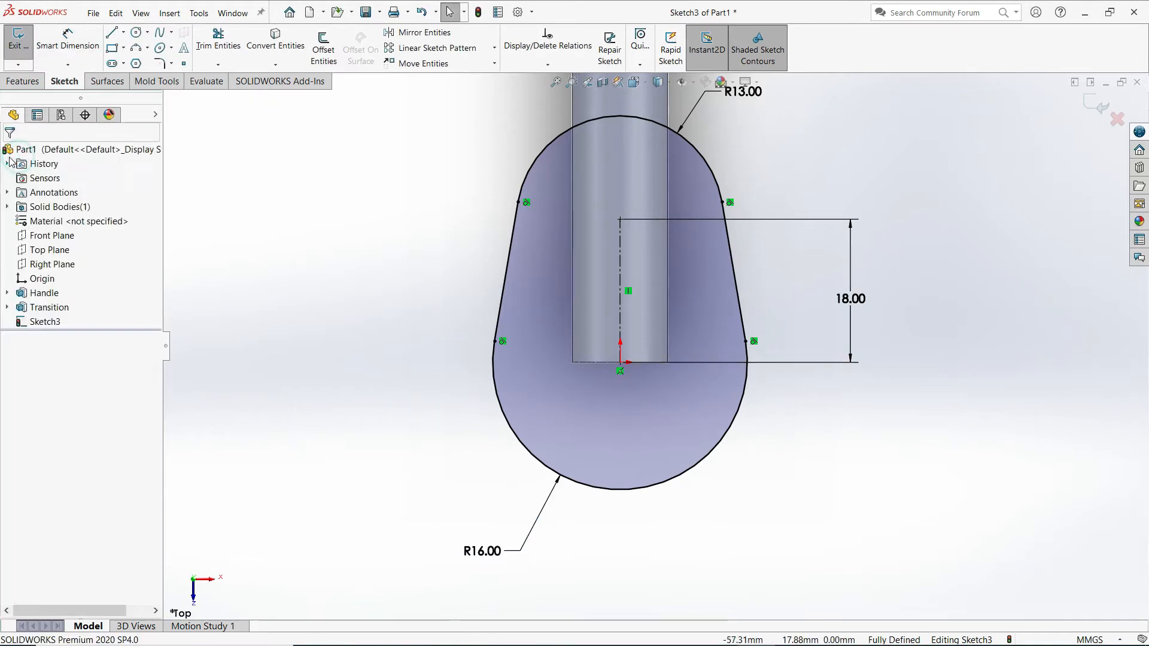
# - Extrude the teardrop profile 20 mm from the mid plane, with an 8° inward draft and the result merged
pyautogui.click(24, 85)
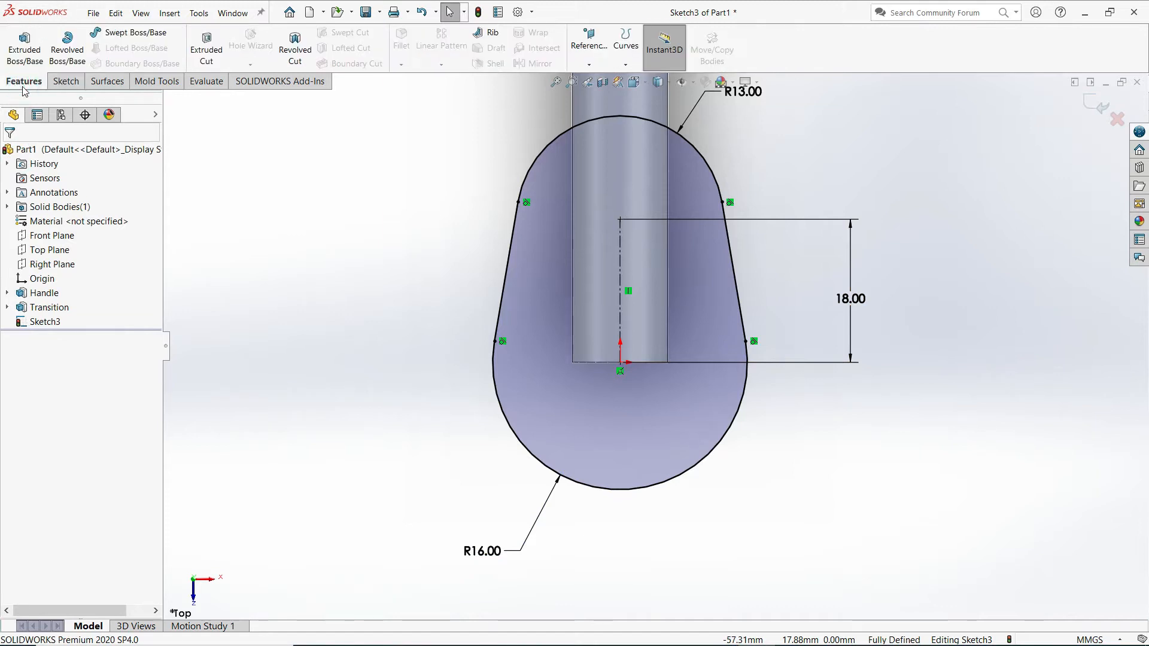
pyautogui.click(26, 52)
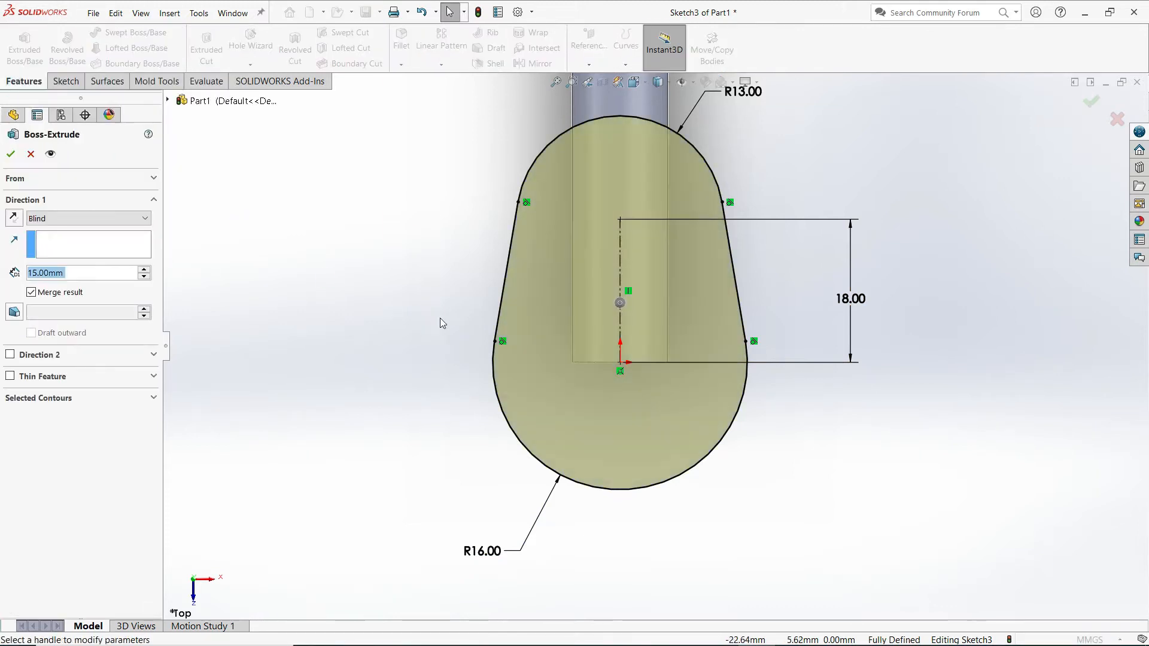
pyautogui.click(634, 82)
pyautogui.click(702, 117)
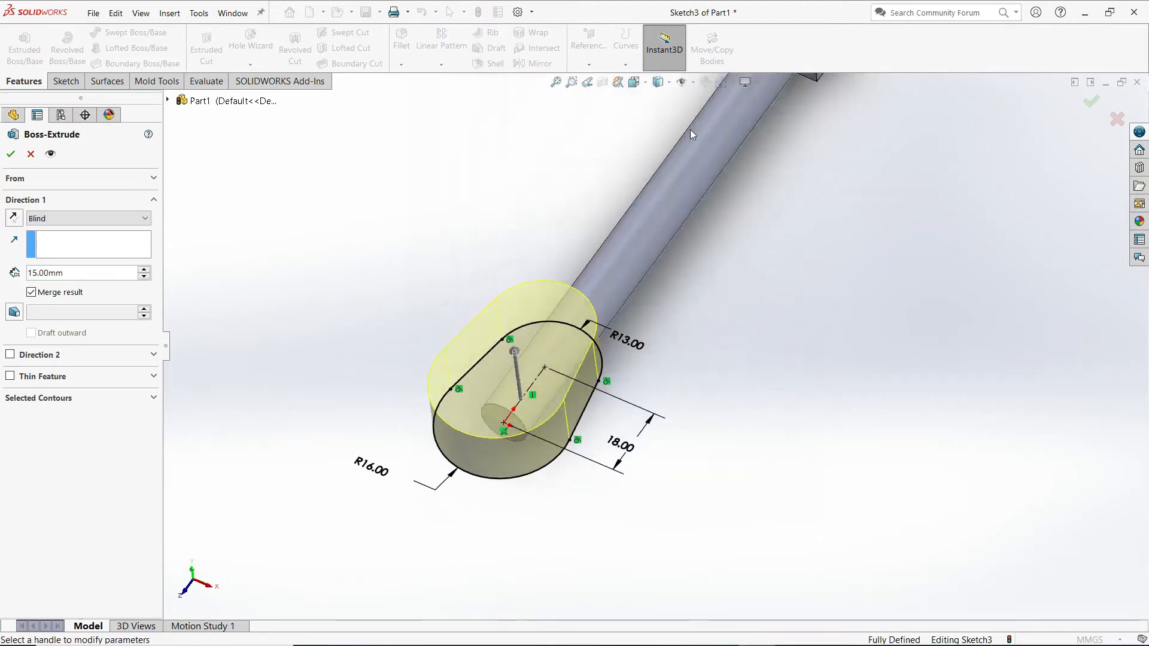
pyautogui.scroll(-4, 443, 483)
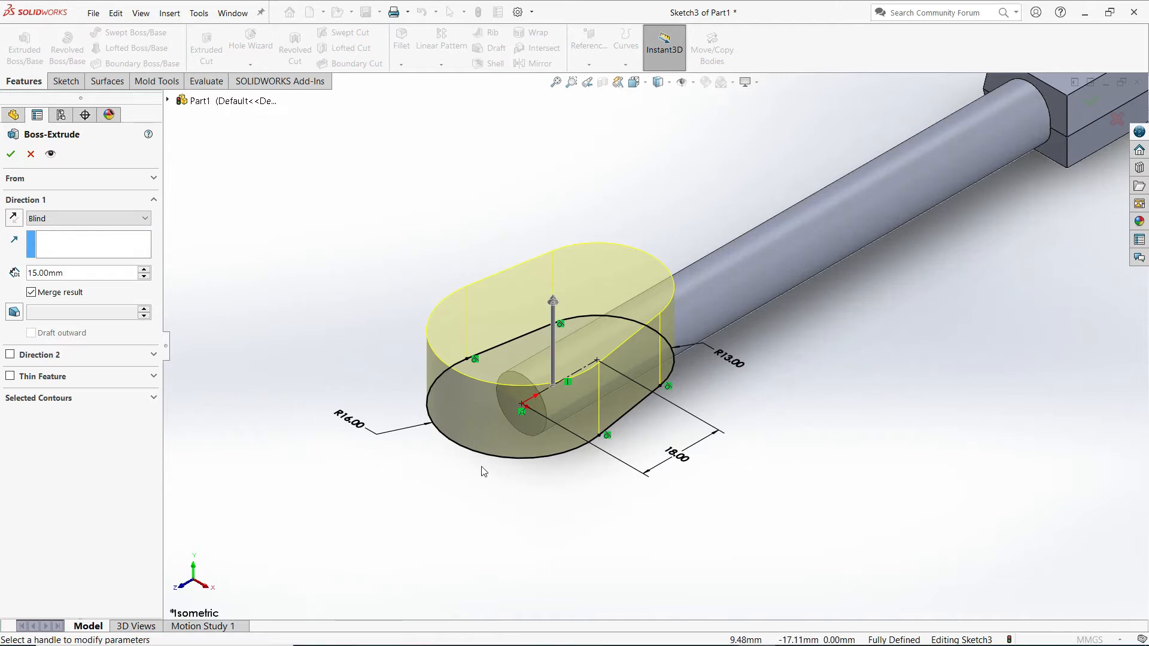
pyautogui.click(145, 221)
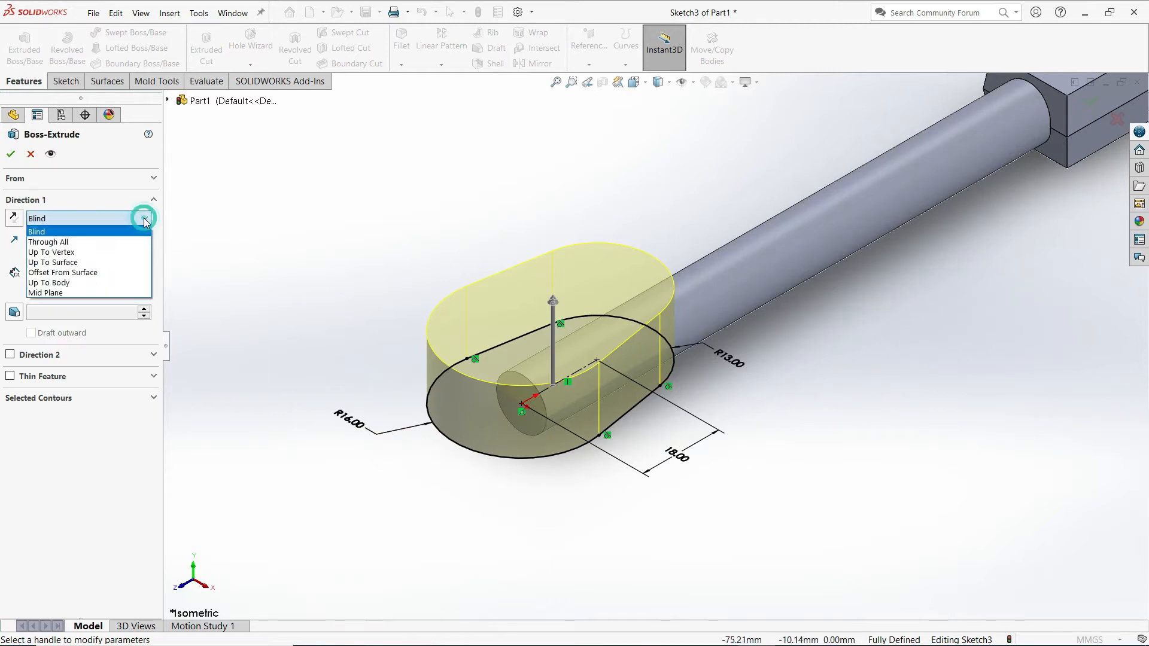
pyautogui.click(66, 292)
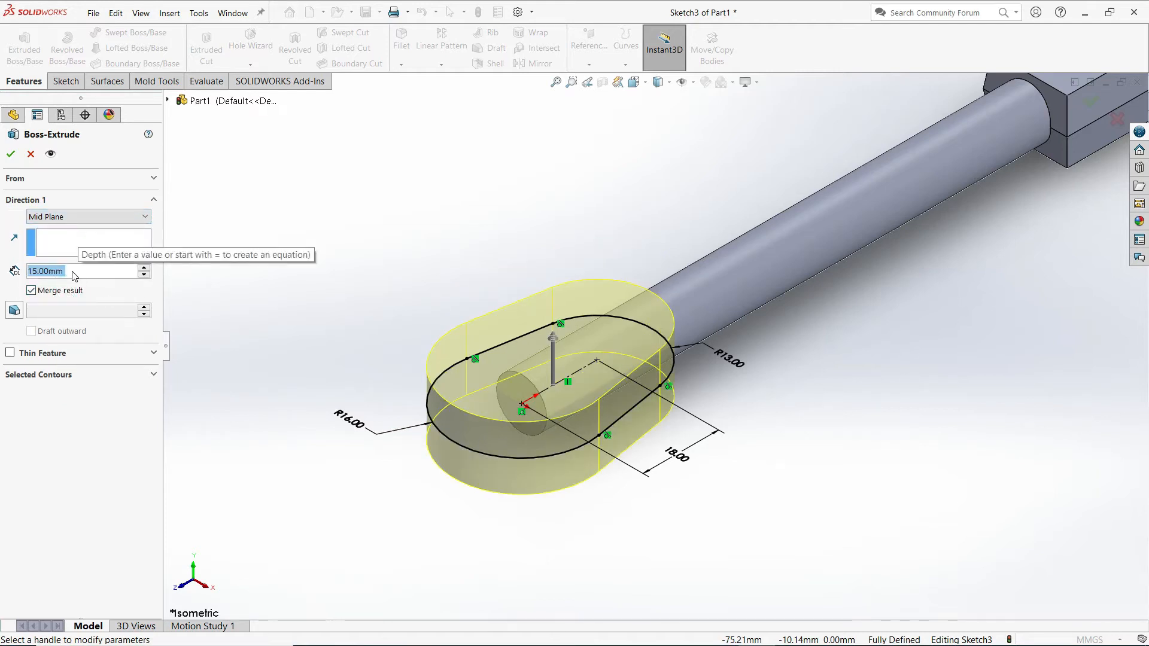
pyautogui.write('20')
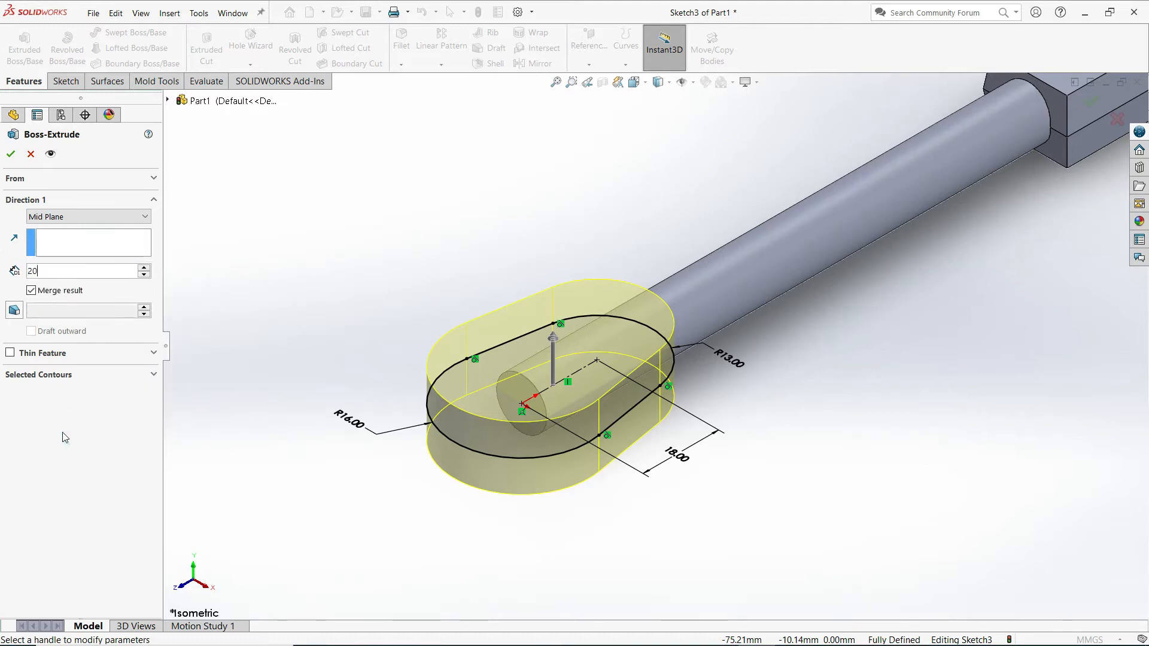
pyautogui.click(14, 311)
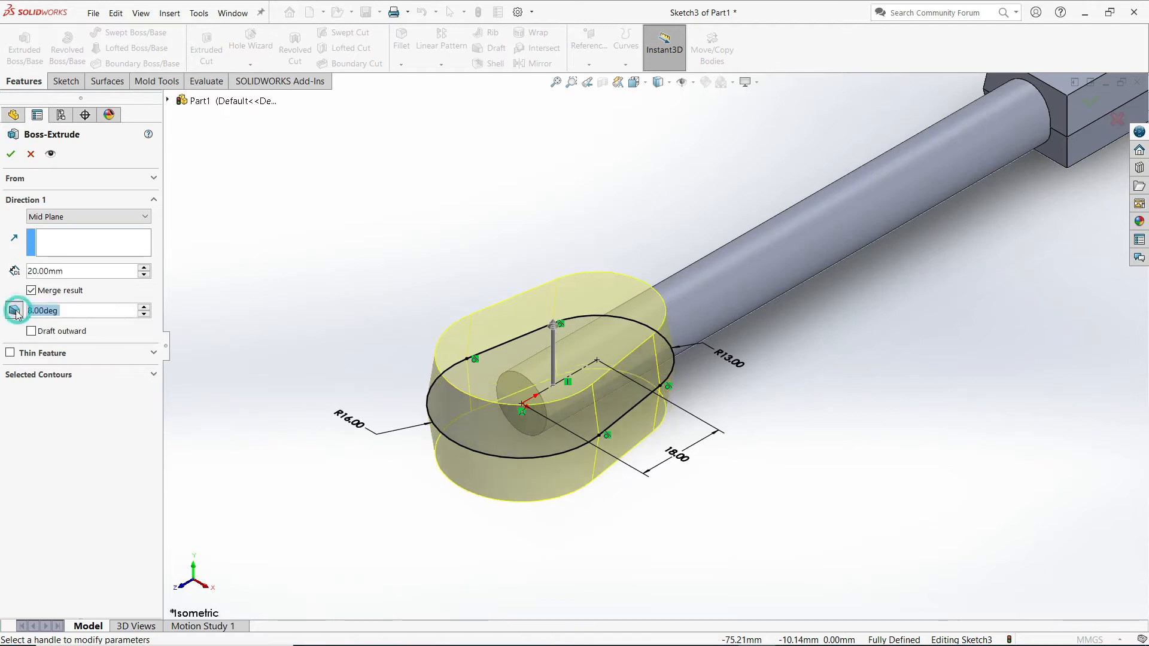
pyautogui.scroll(-4, 554, 356)
pyautogui.moveTo(583, 382)
pyautogui.mouseDown(button='middle')
pyautogui.moveTo(584, 325)
pyautogui.moveTo(541, 326)
pyautogui.moveTo(580, 342)
pyautogui.moveTo(569, 370)
pyautogui.mouseUp(button='middle')
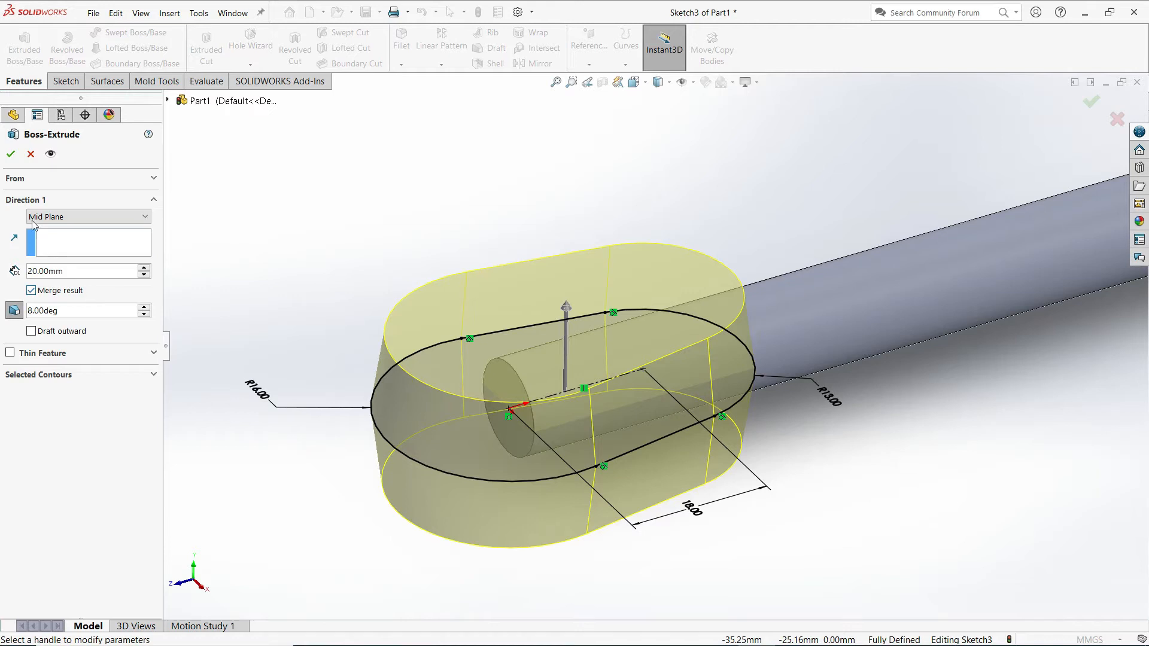
pyautogui.click(12, 155)
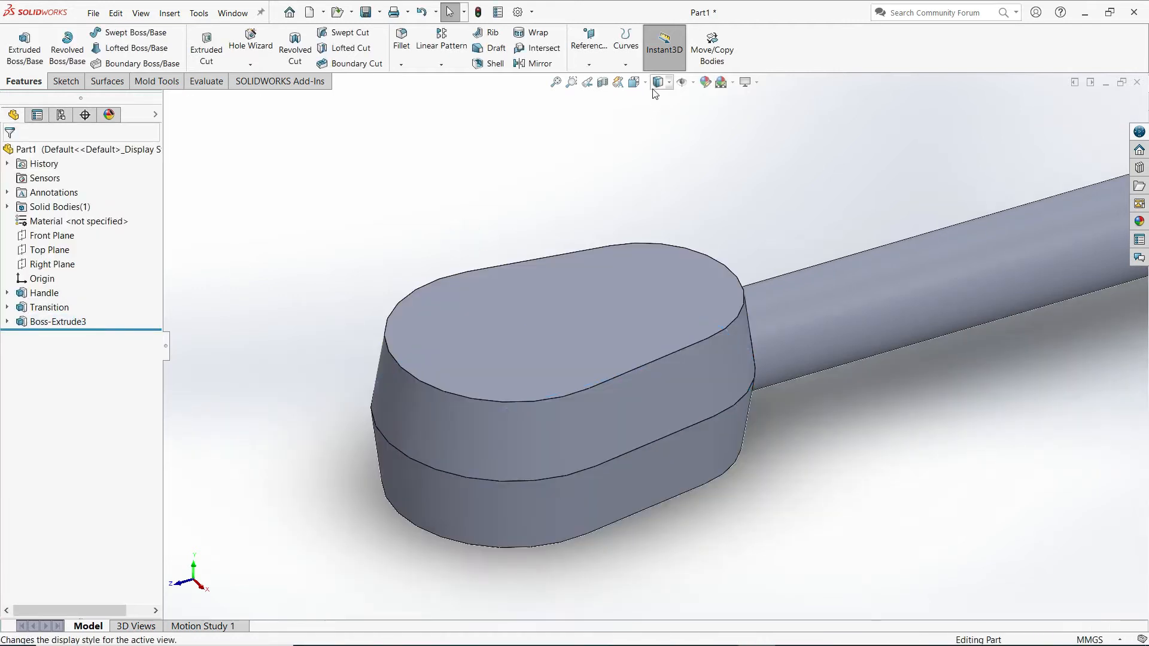
# - Rename the new extrusion feature at the shaft's end as Head
pyautogui.click(646, 84)
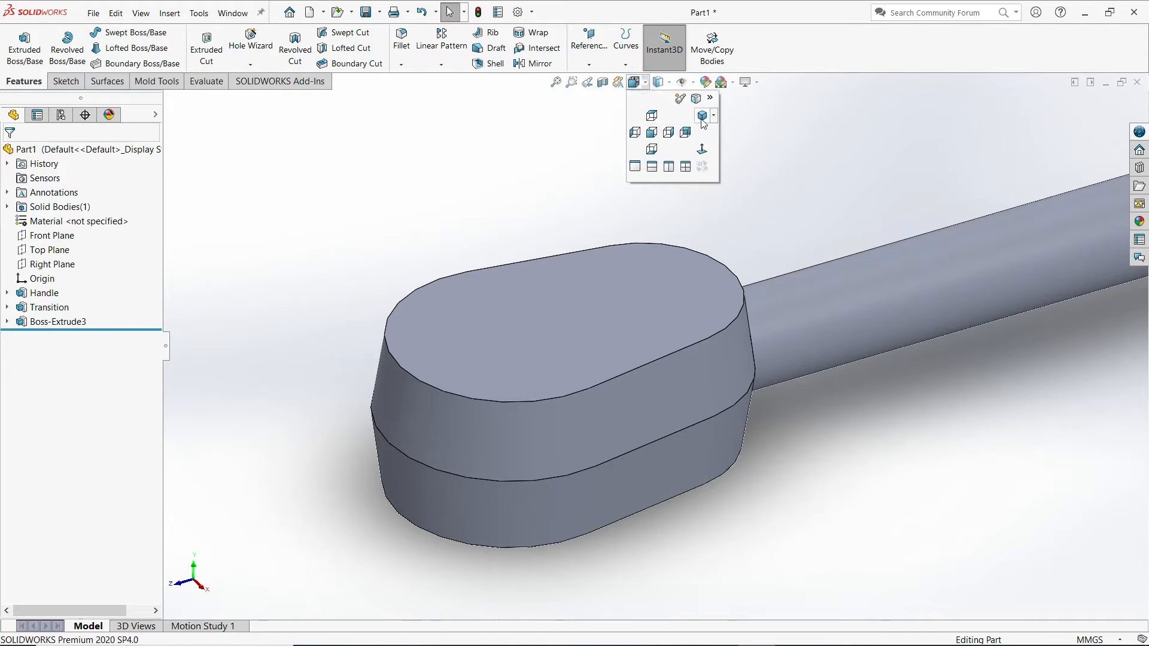
pyautogui.click(702, 116)
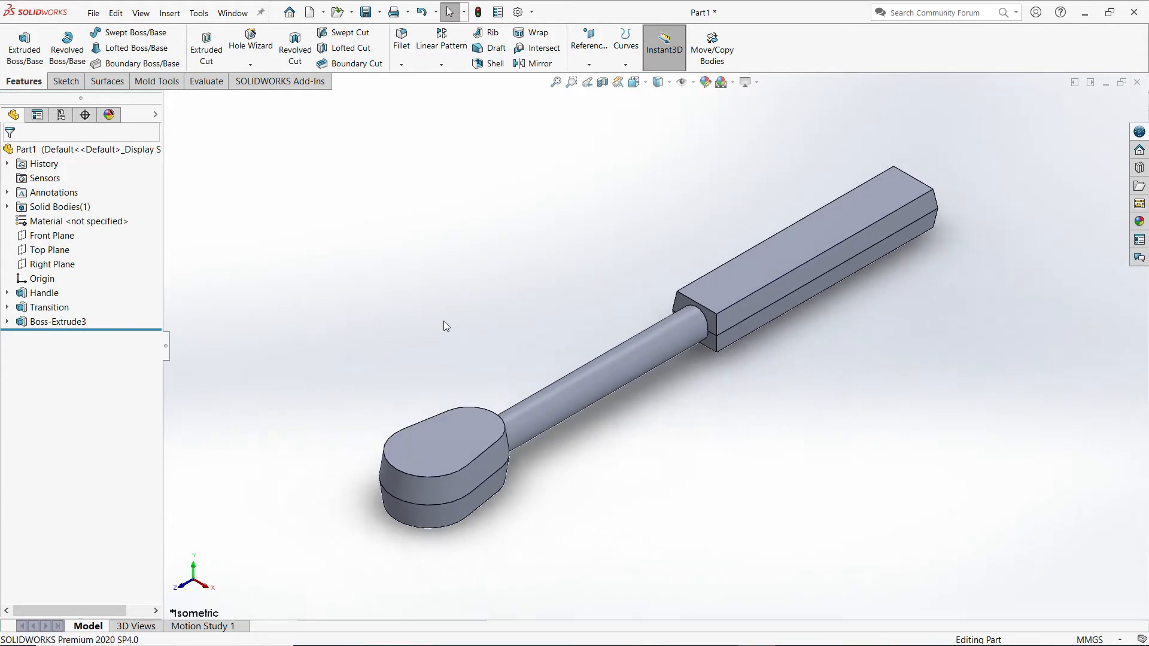
pyautogui.click(52, 323)
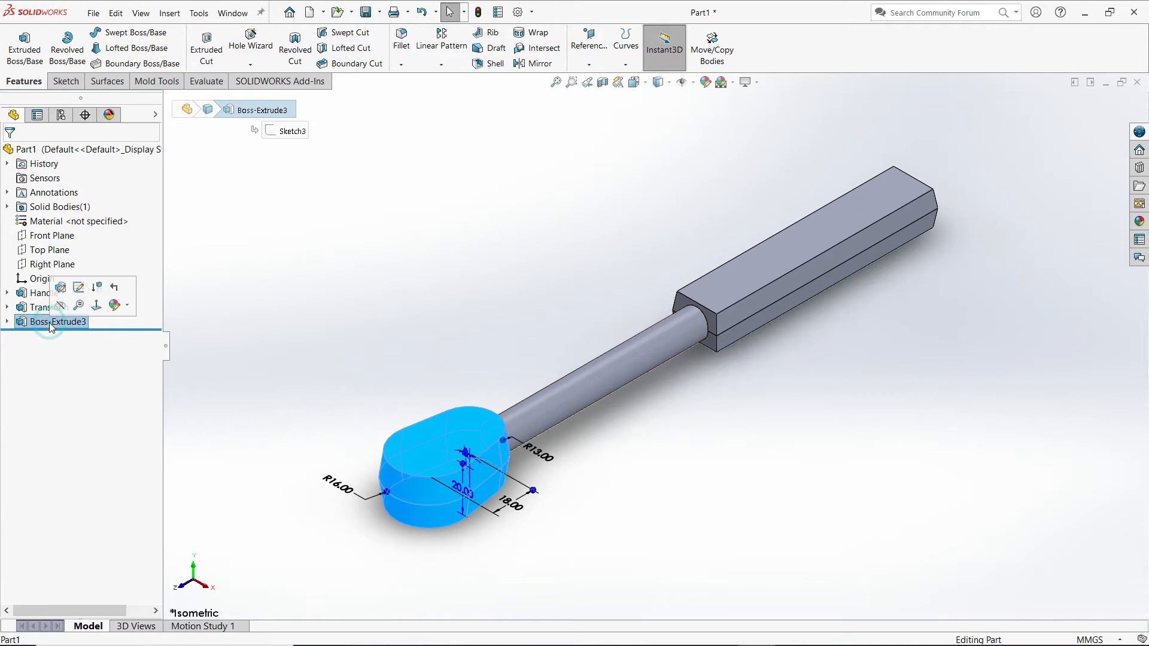
pyautogui.click(48, 323)
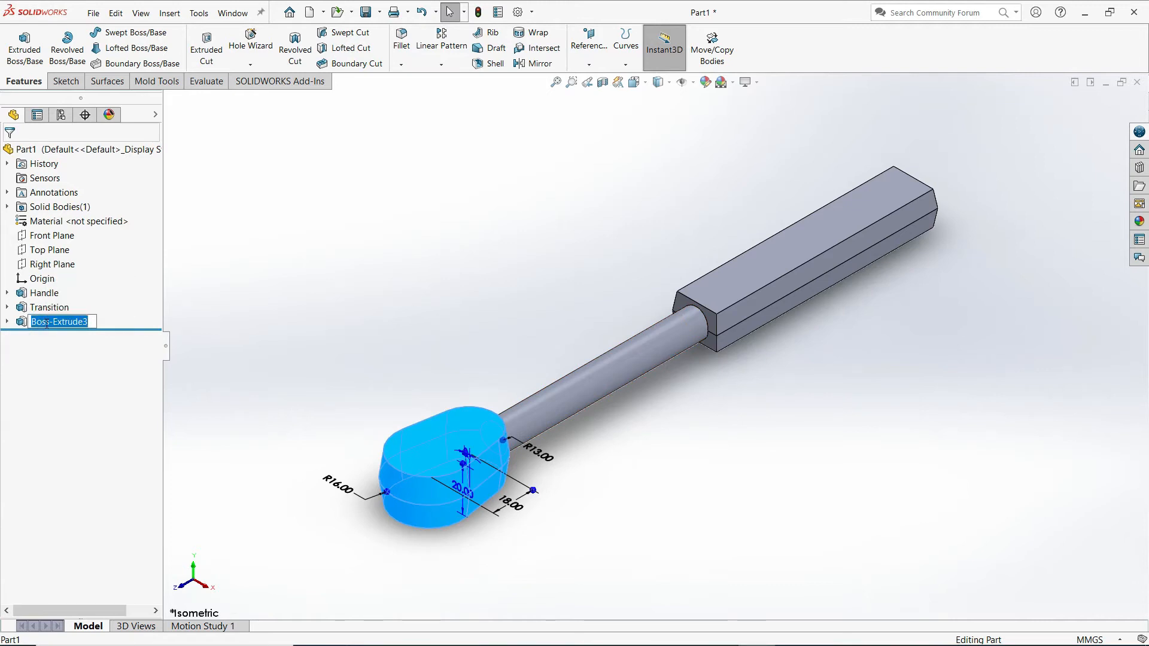
pyautogui.write('H')
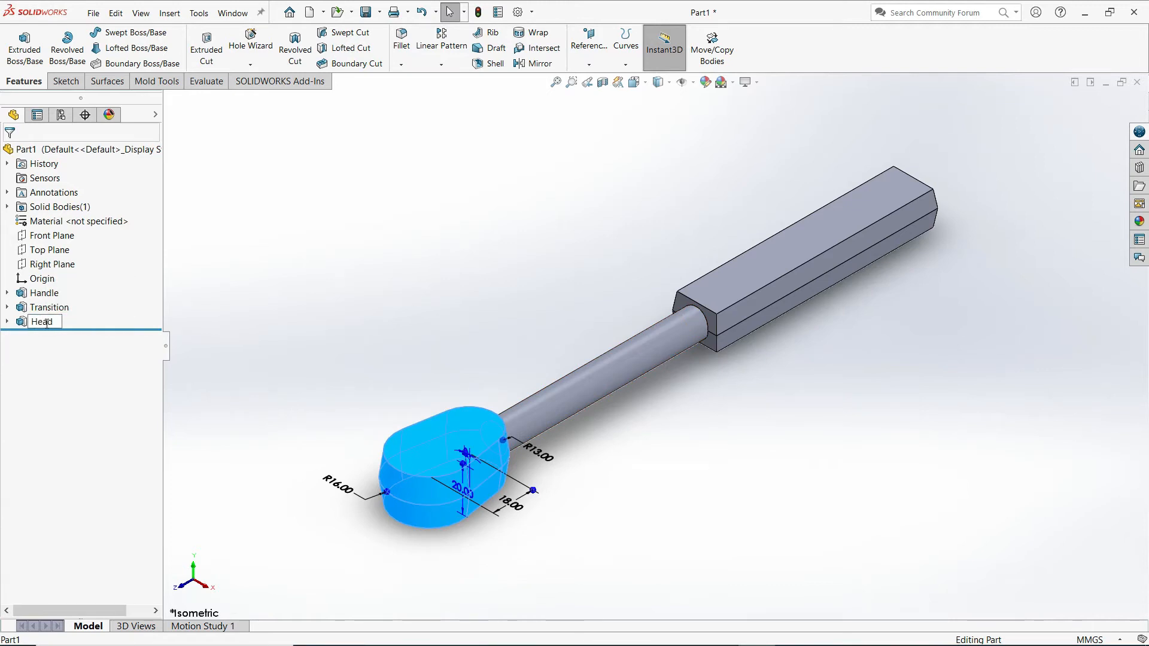
pyautogui.write('ead')
pyautogui.click(379, 359)
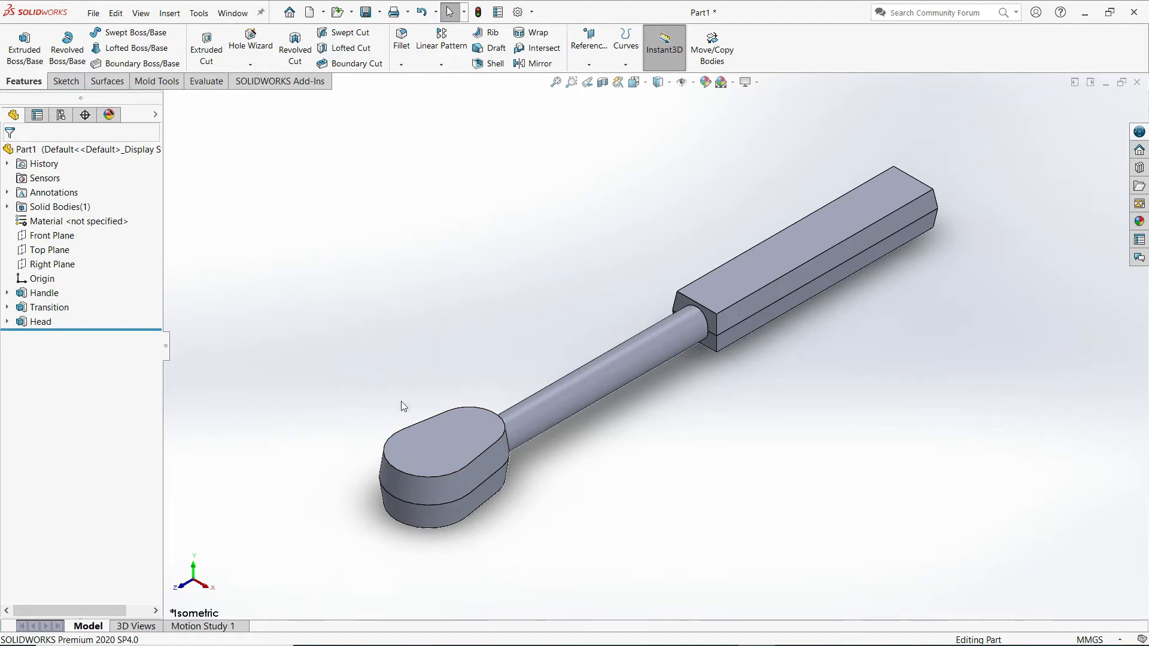
# - Save a close-up view of the head as a named view called Head
pyautogui.scroll(-3, 361, 533)
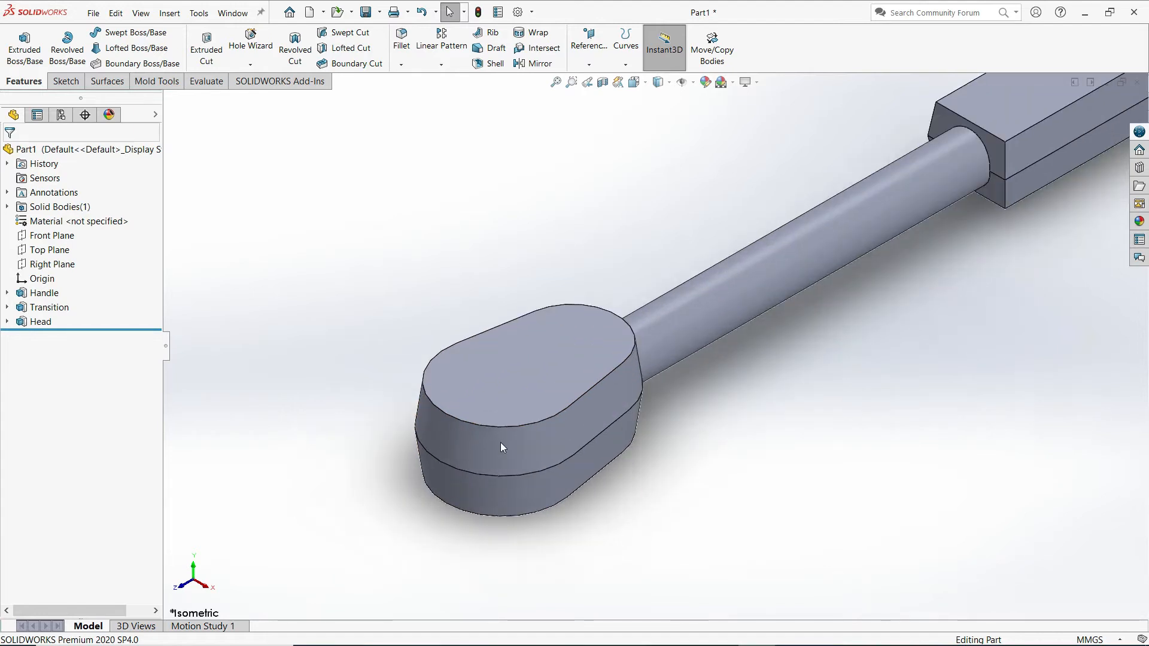
pyautogui.scroll(3, 539, 299)
pyautogui.click(571, 82)
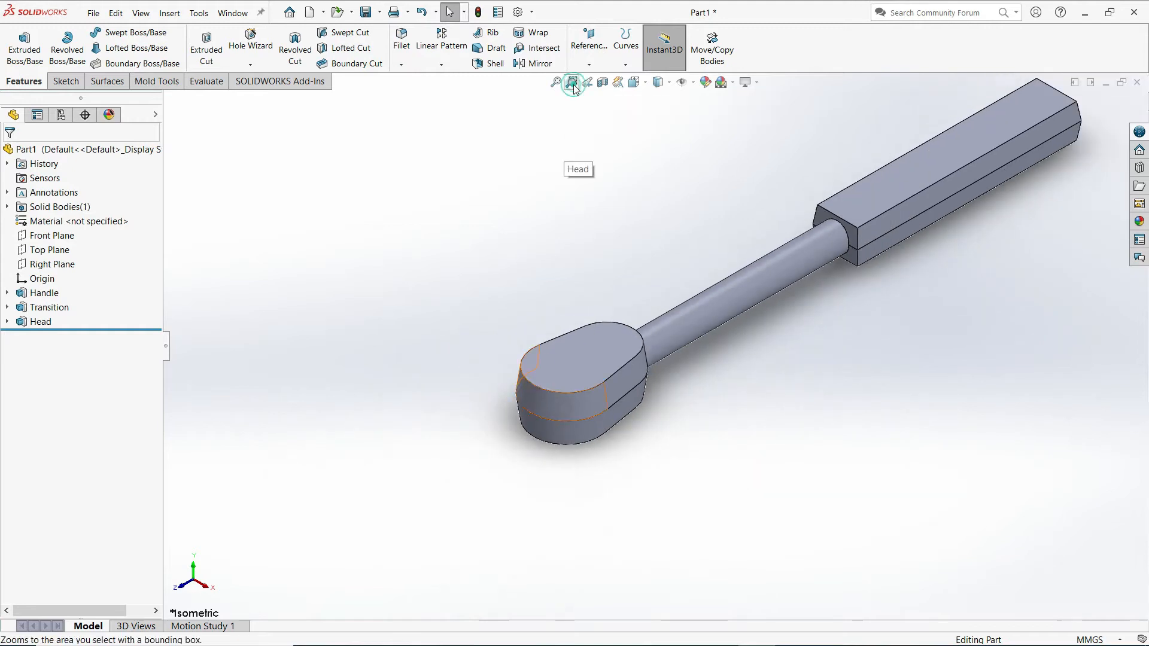
pyautogui.moveTo(476, 305); pyautogui.dragTo(693, 464)
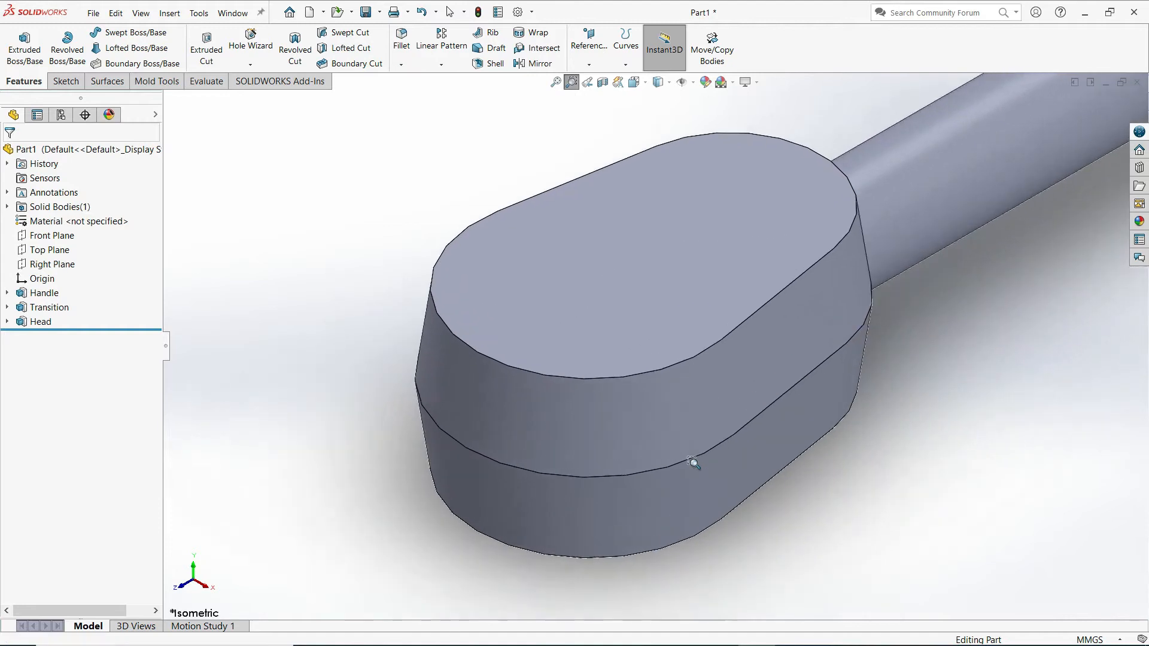
pyautogui.click(646, 87)
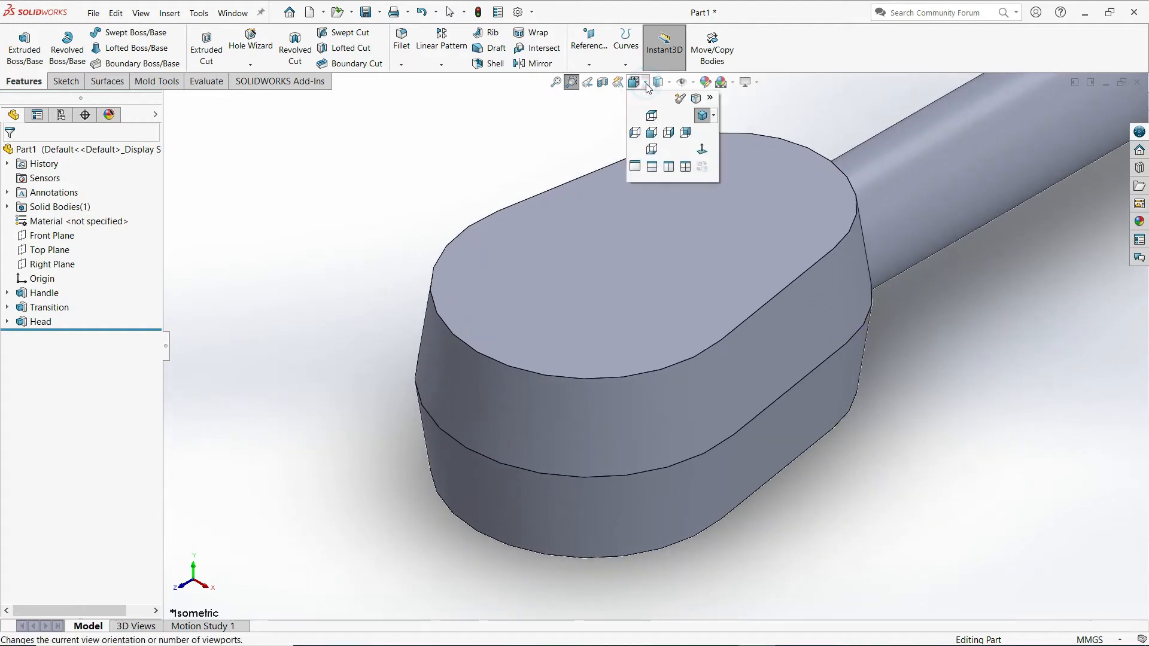
pyautogui.click(679, 100)
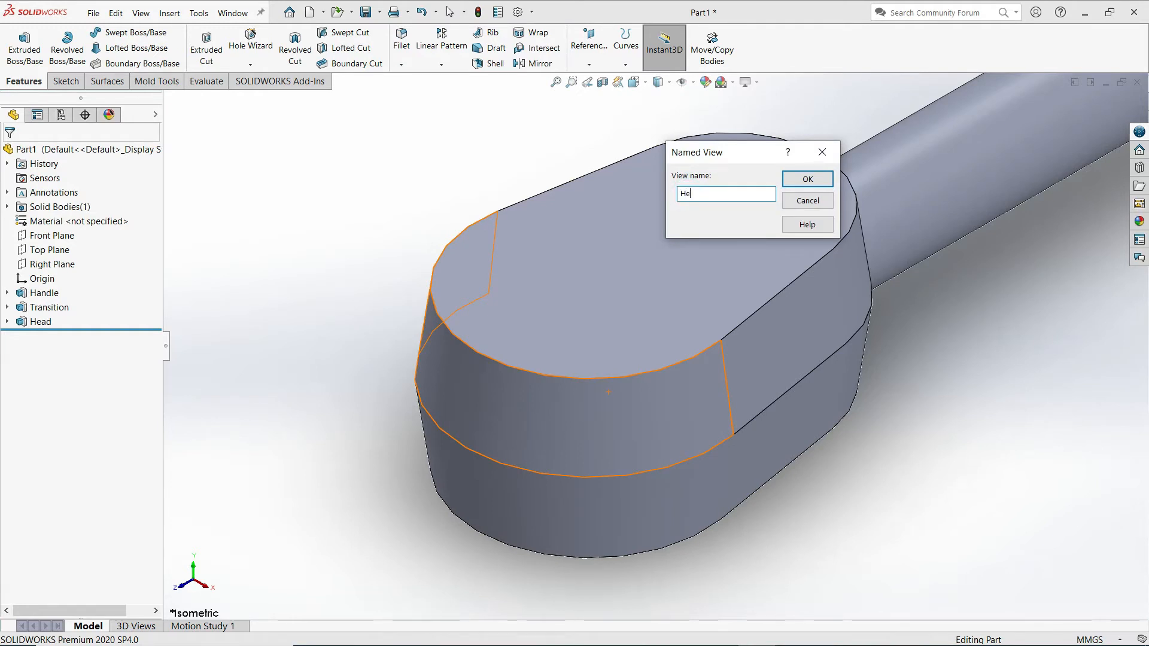
pyautogui.click(811, 179)
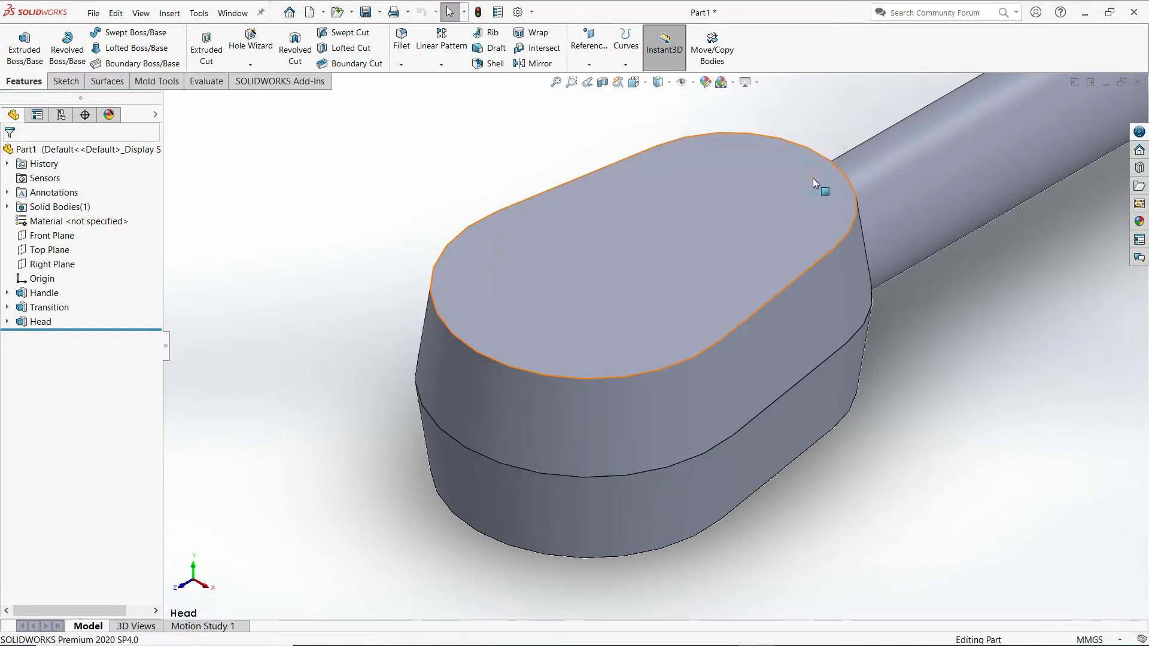
# - Switch to the isometric view and recall the saved Head view to check it
pyautogui.click(635, 82)
pyautogui.click(713, 118)
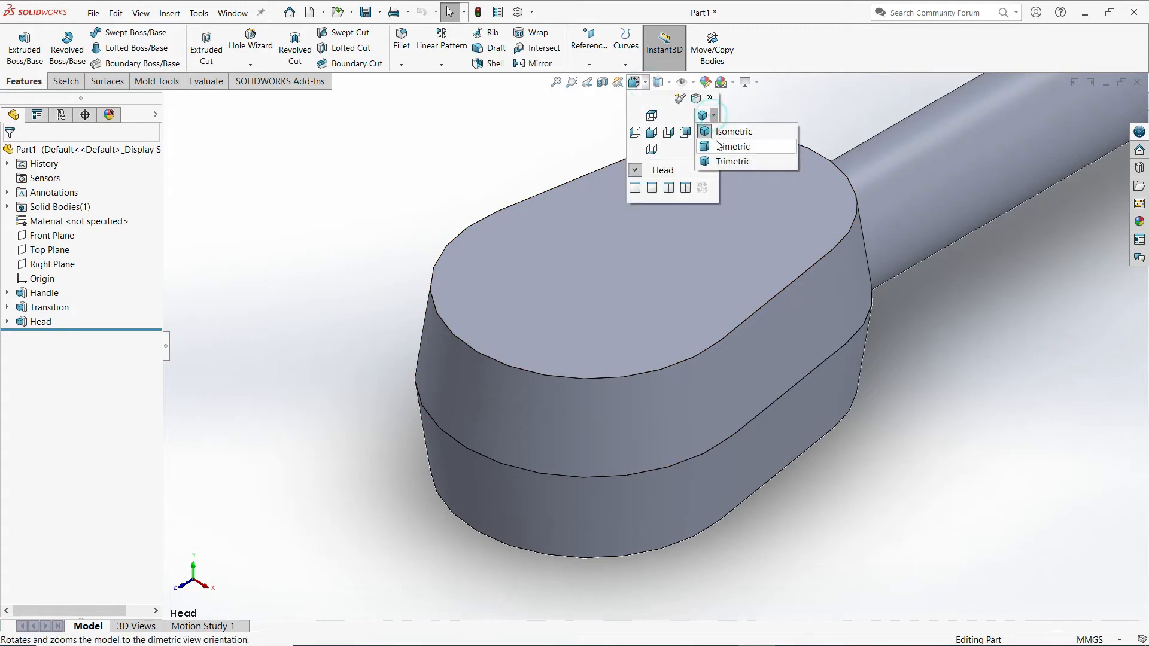
pyautogui.click(706, 128)
pyautogui.click(634, 82)
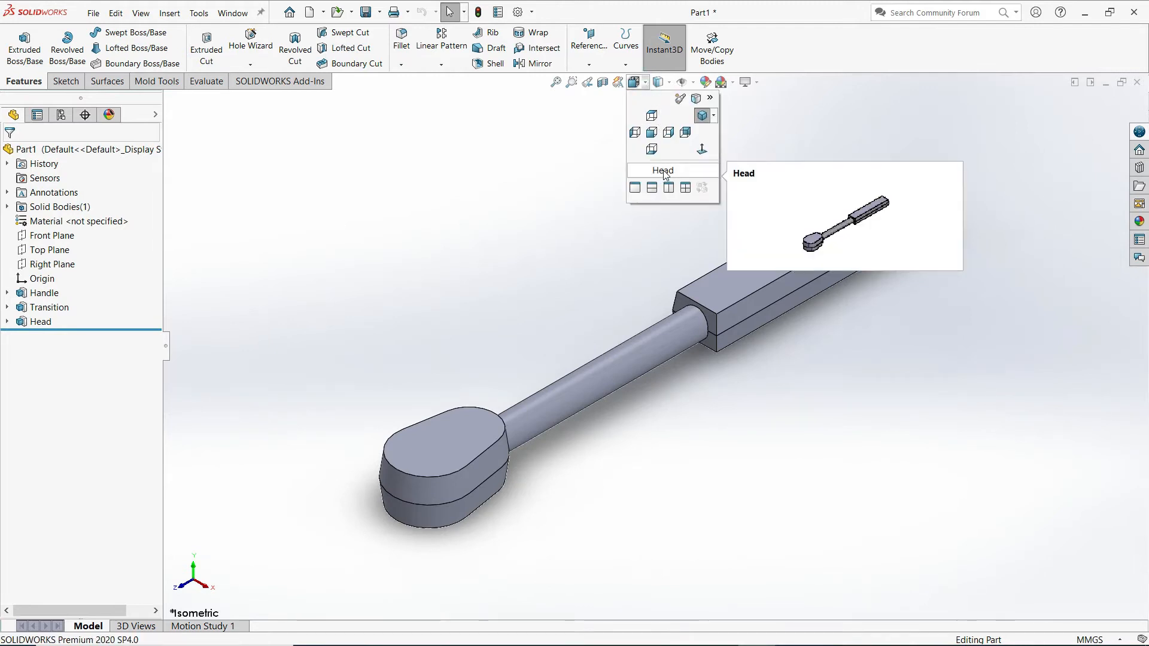
pyautogui.click(663, 172)
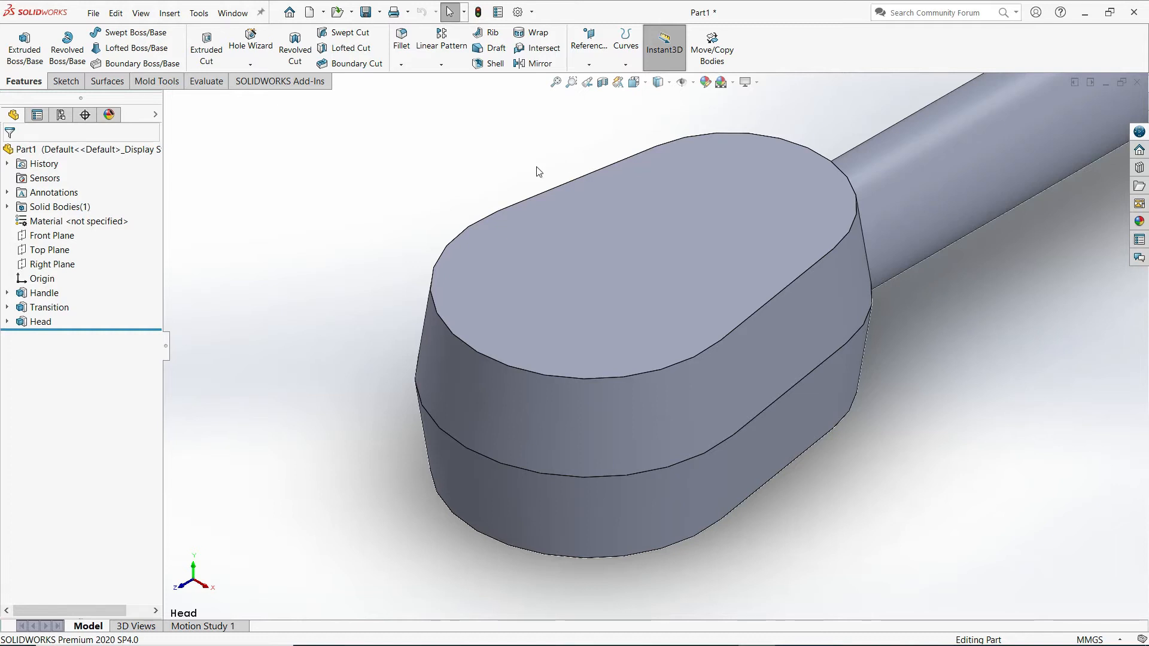
# - Start a sketch on the head's upper flat face and offset its complete tangent edge loop 2 mm inward
pyautogui.click(66, 81)
pyautogui.click(21, 51)
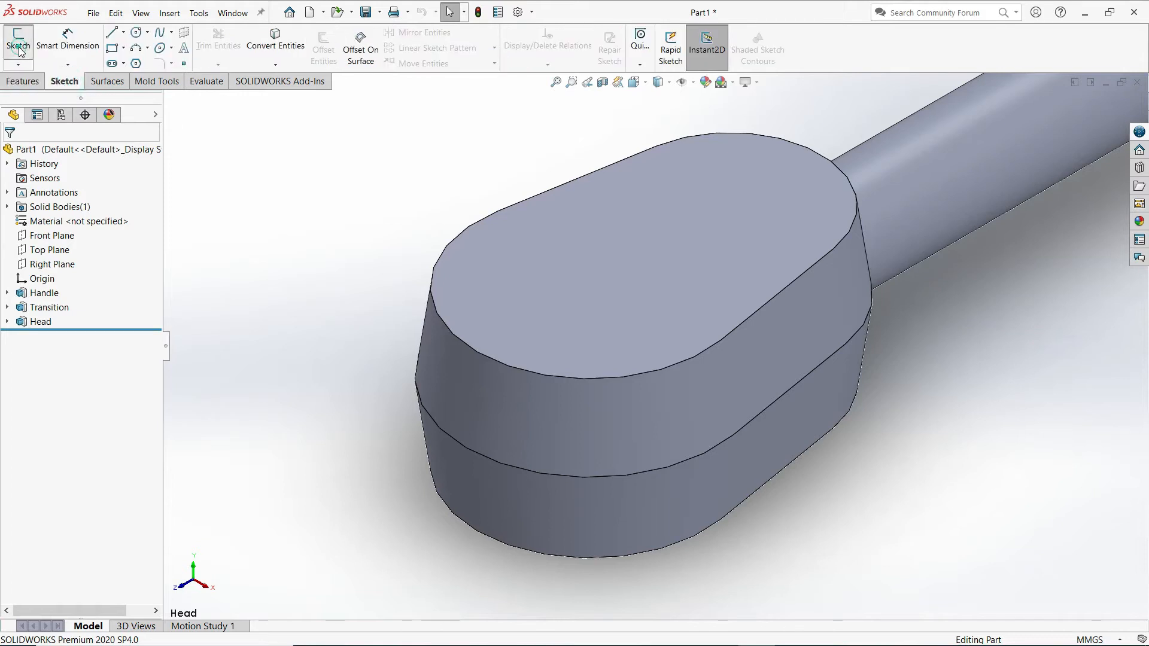
pyautogui.click(650, 250)
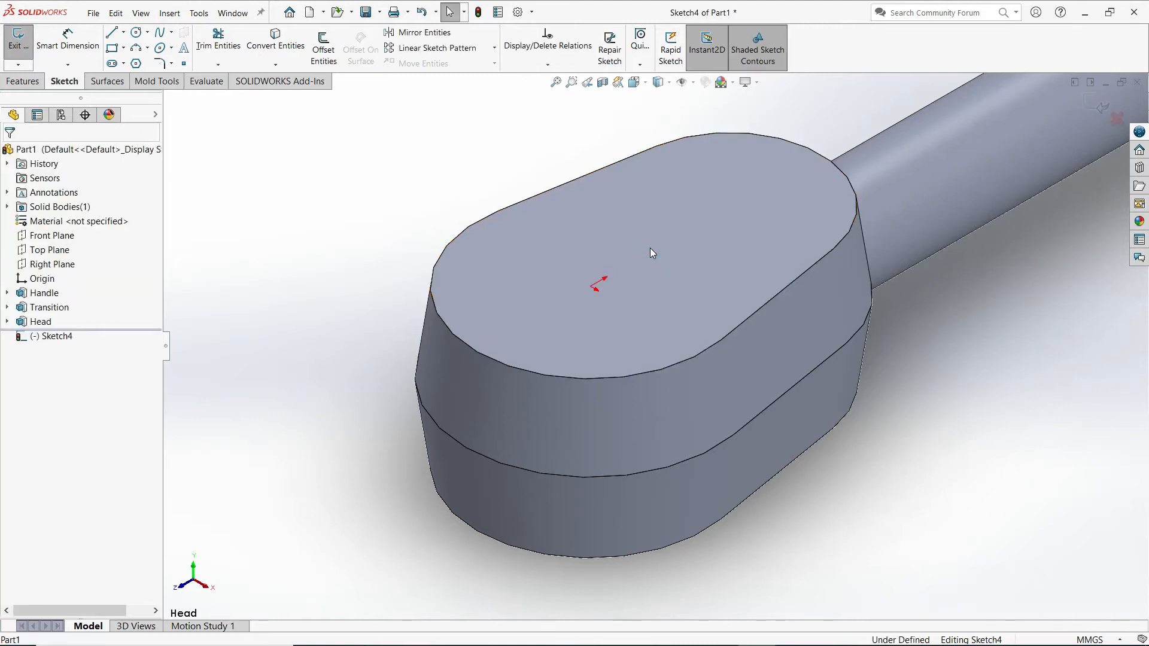
pyautogui.click(324, 54)
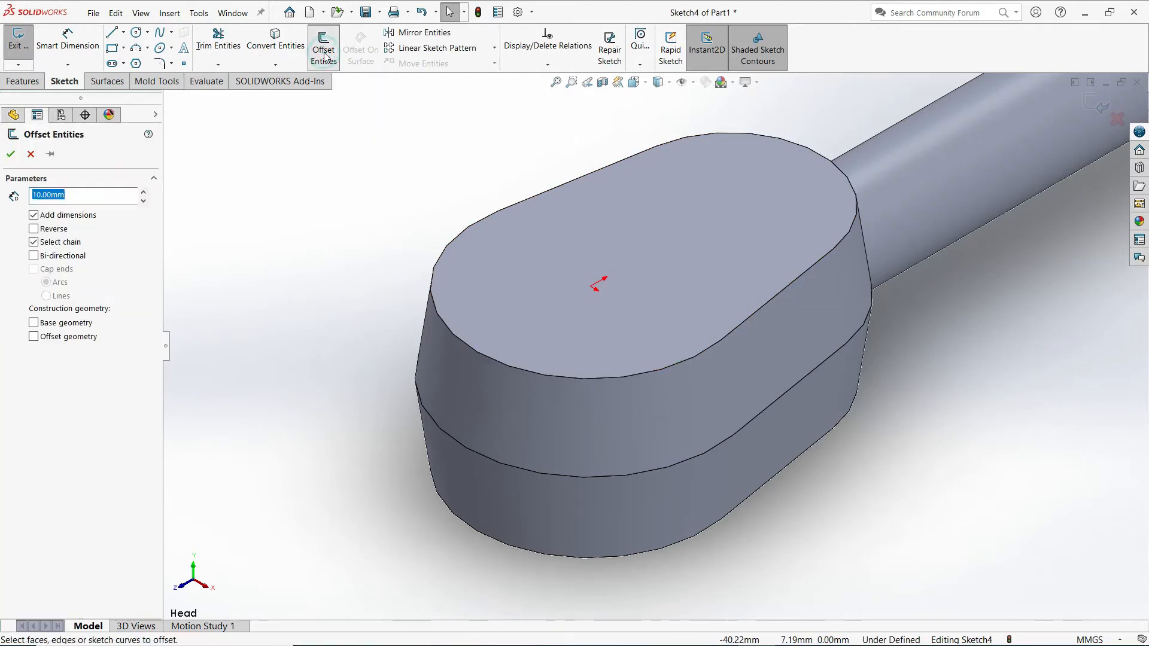
pyautogui.click(445, 247)
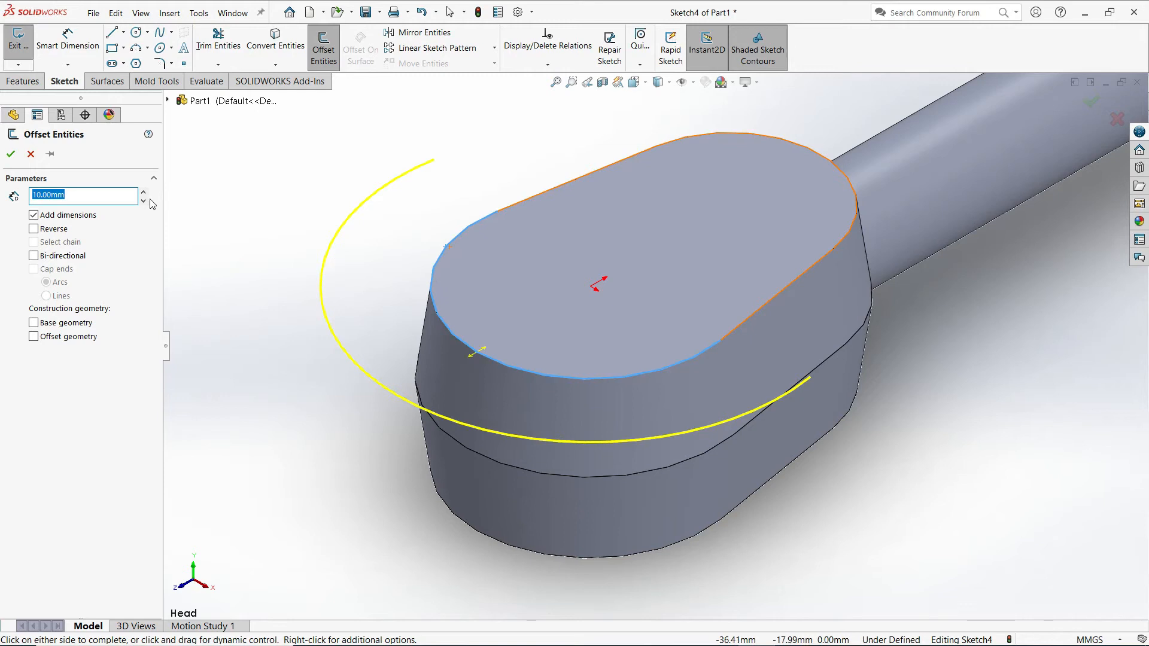
pyautogui.rightClick(438, 265)
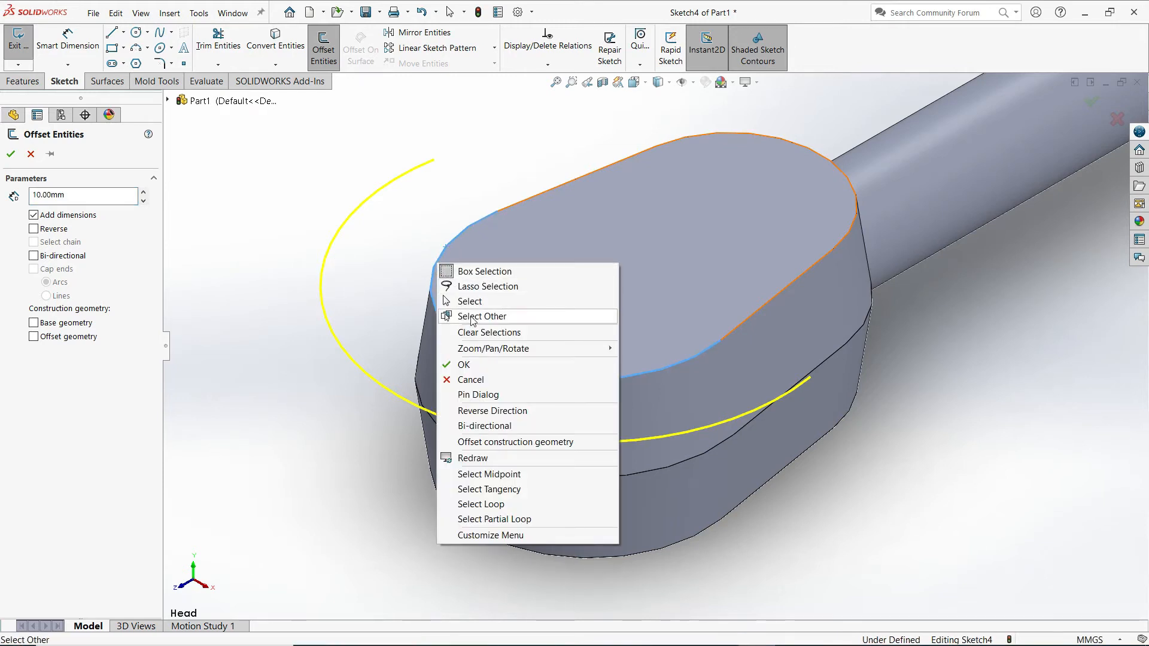
pyautogui.click(510, 491)
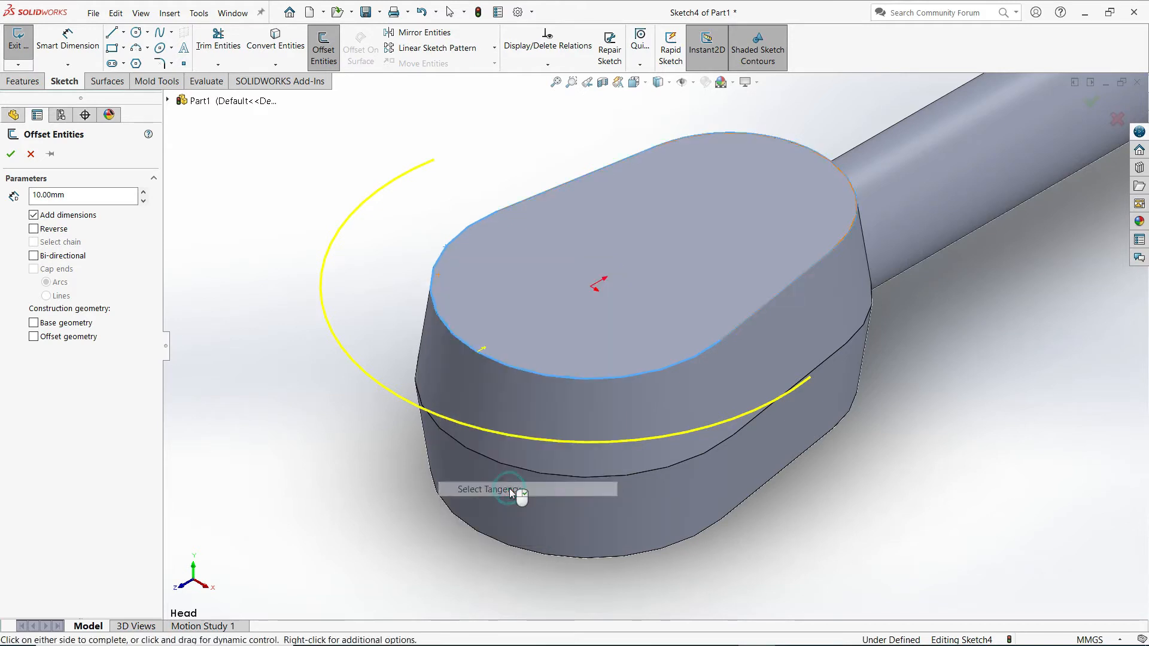
pyautogui.click(552, 380)
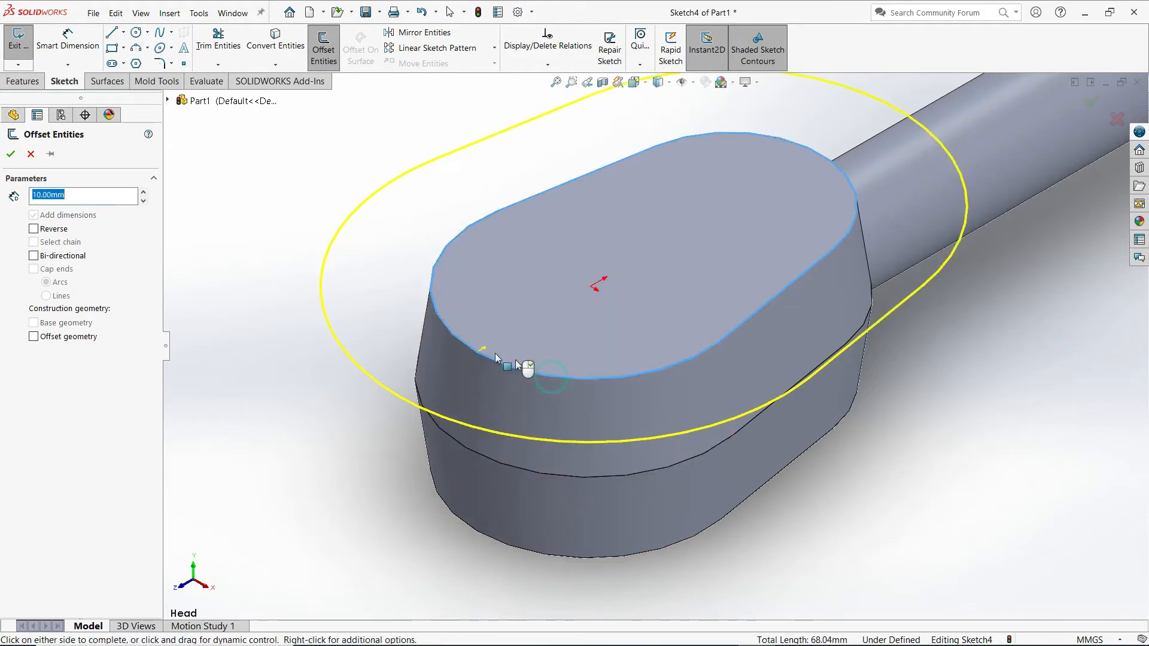
pyautogui.click(34, 230)
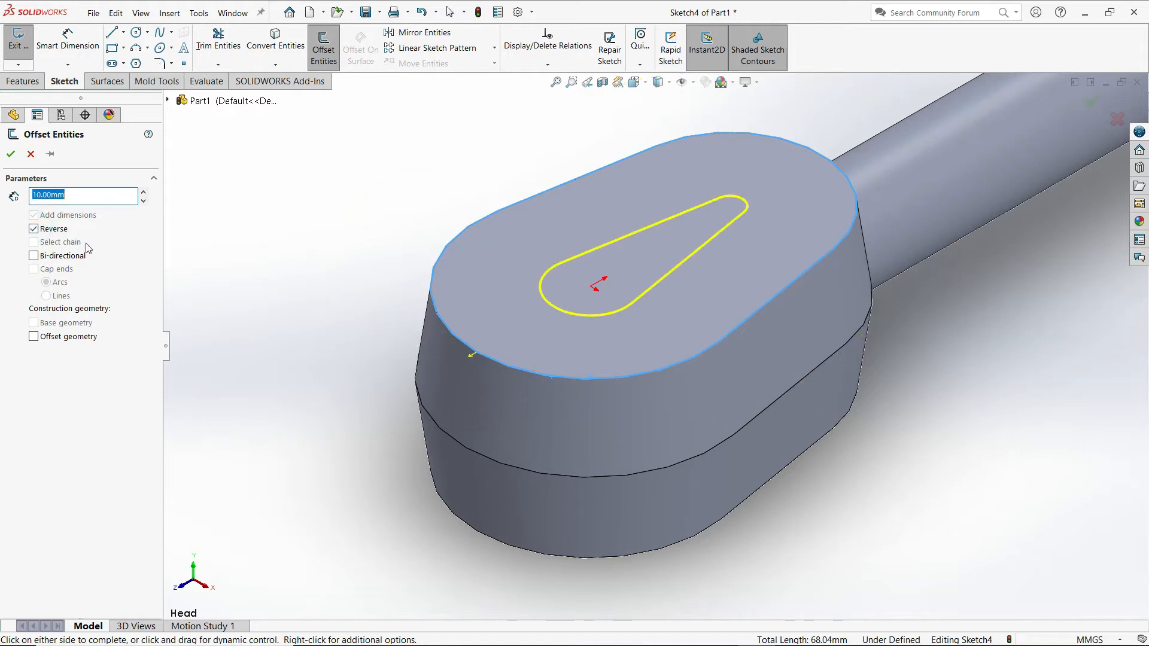
pyautogui.moveTo(79, 195); pyautogui.dragTo(29, 199)
pyautogui.write('2')
pyautogui.press('Return')
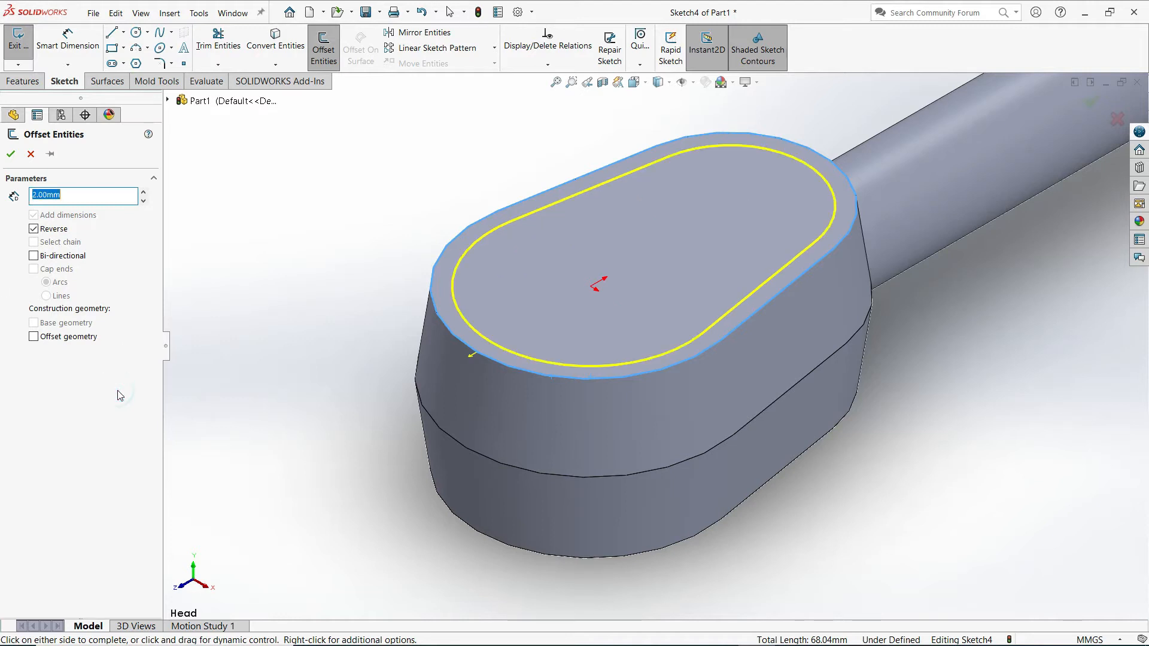
pyautogui.click(10, 154)
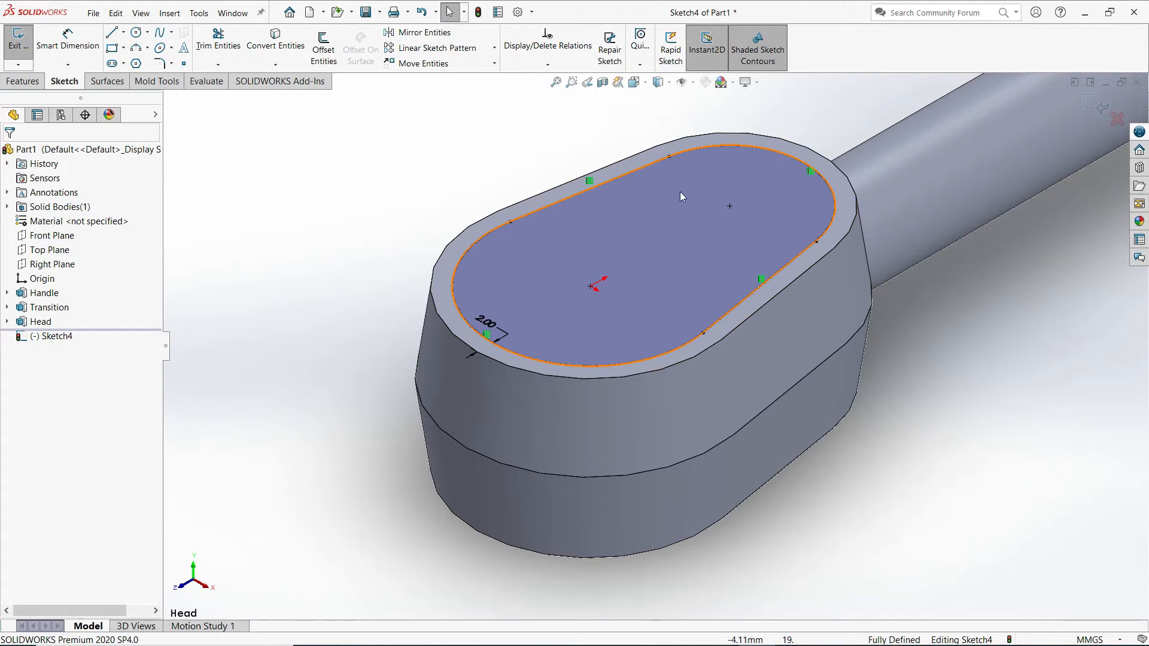
# - Cut the offset profile into the head with a blind Extruded Cut 2 mm deep
pyautogui.click(29, 85)
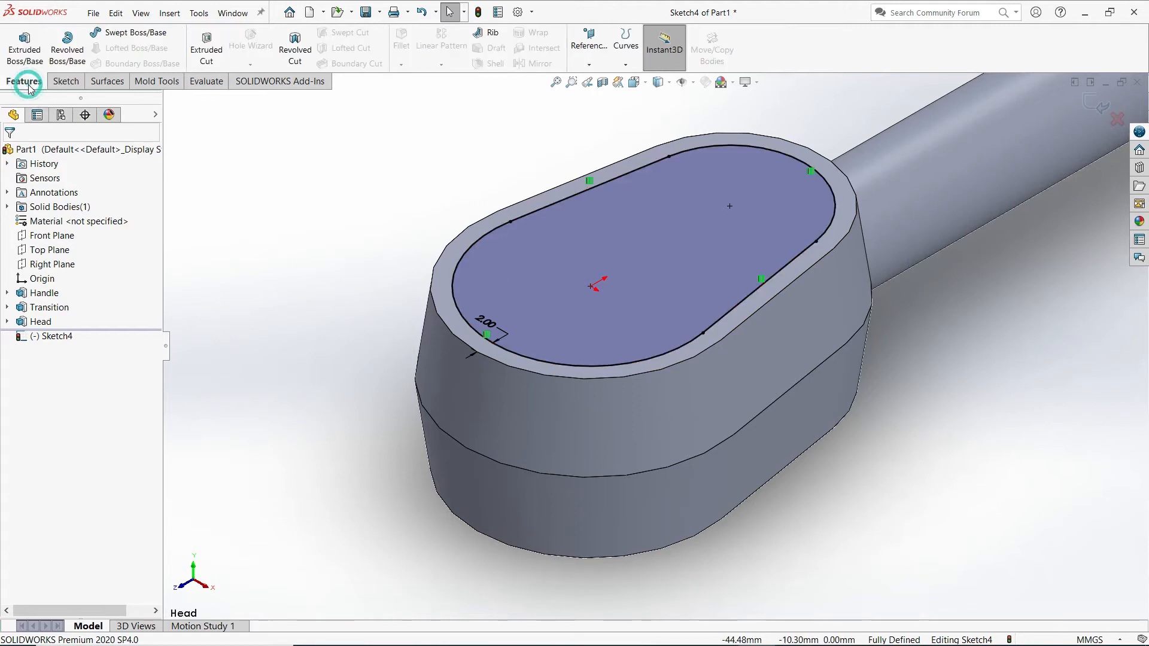
pyautogui.click(206, 51)
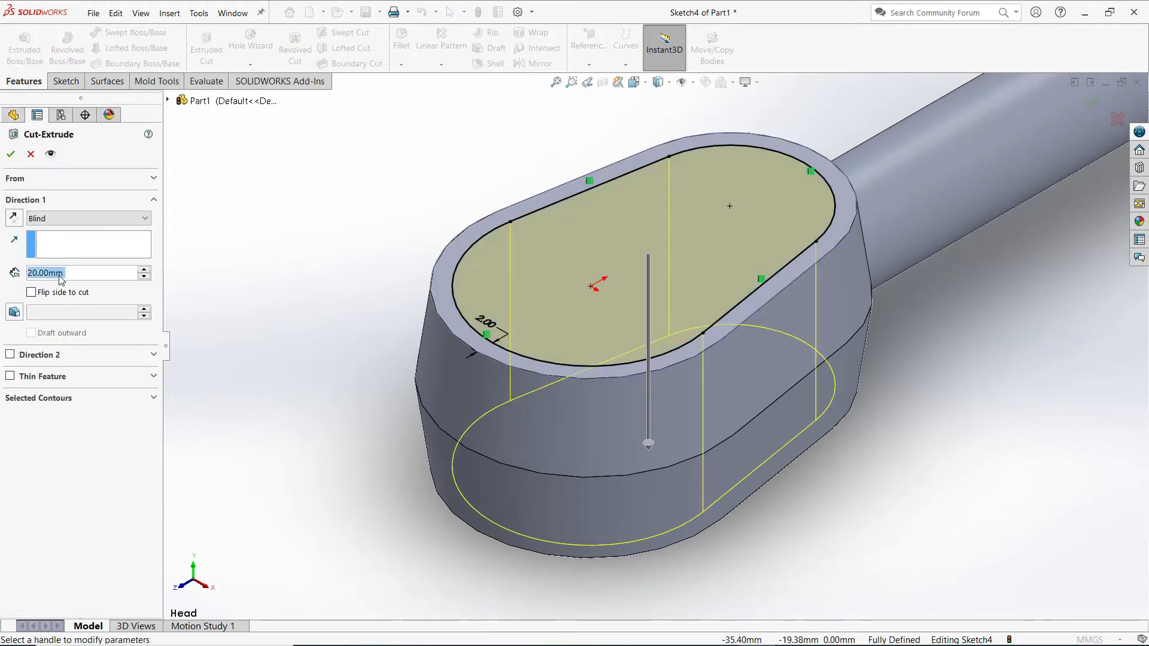
pyautogui.write('2')
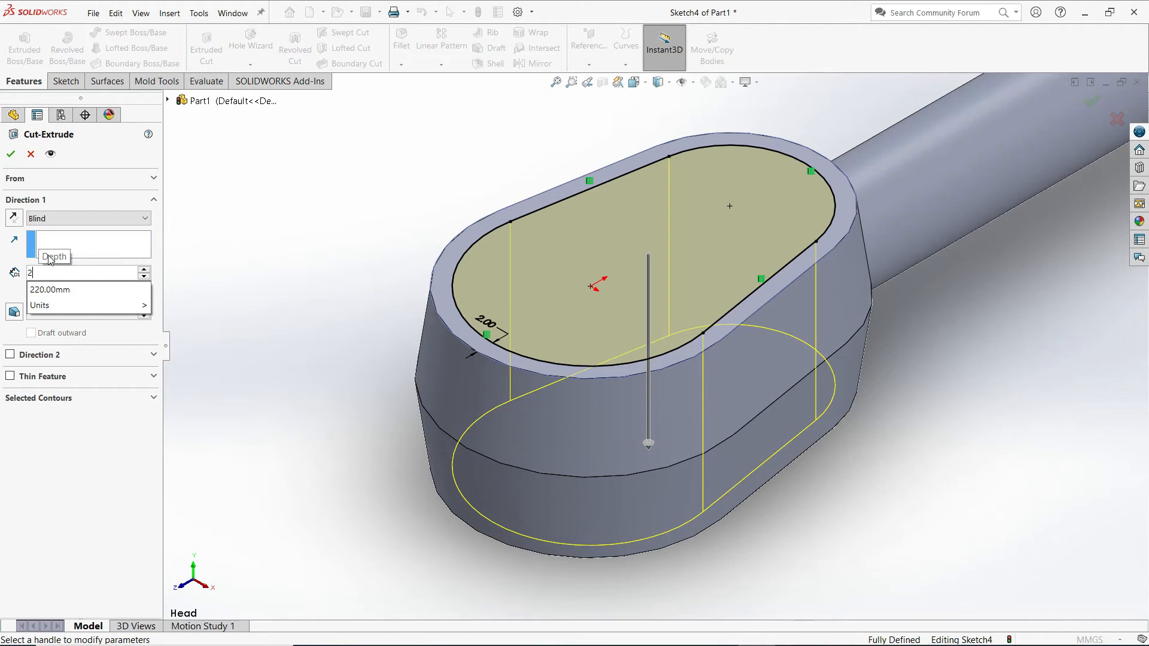
pyautogui.press('Return')
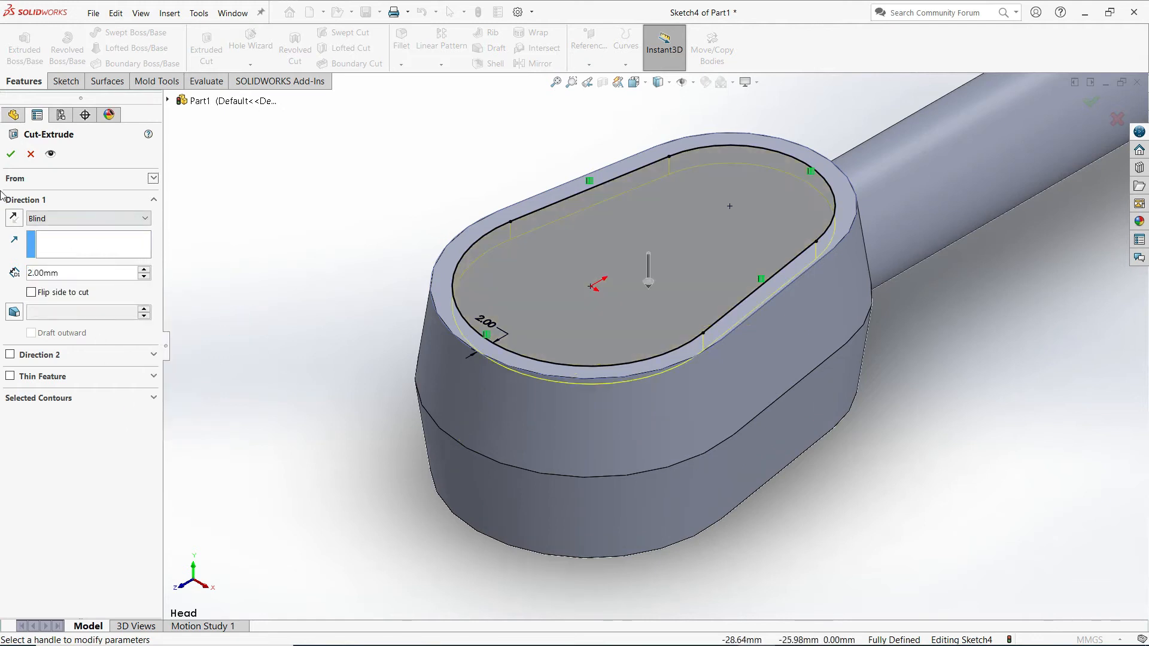
pyautogui.click(11, 157)
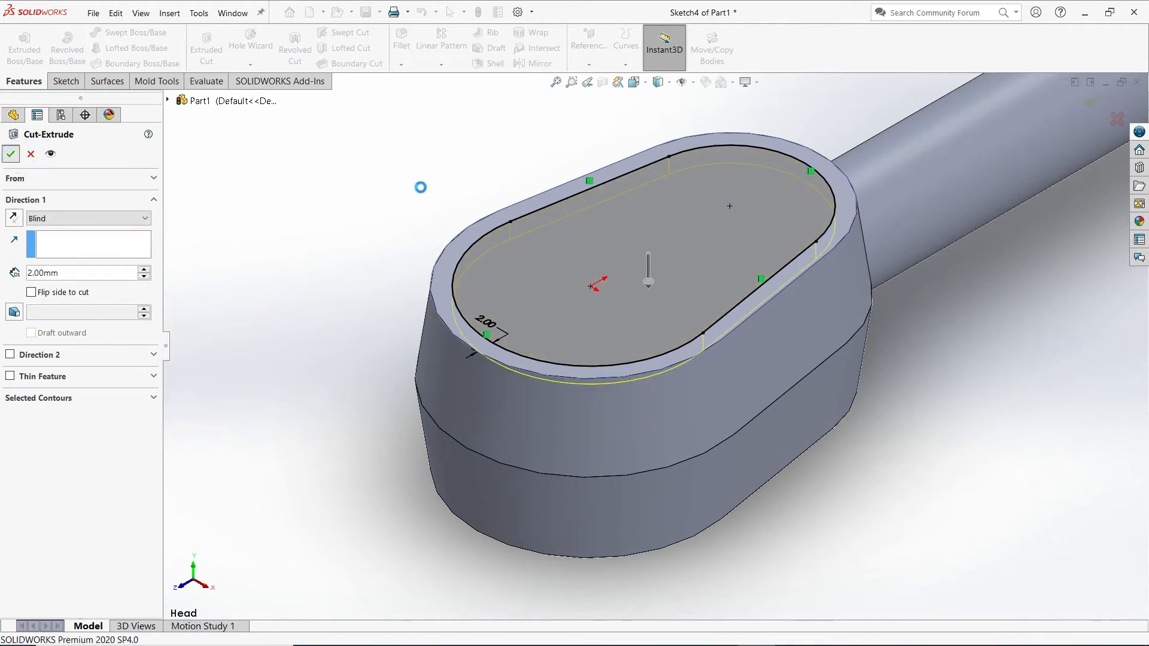
pyautogui.click(402, 186)
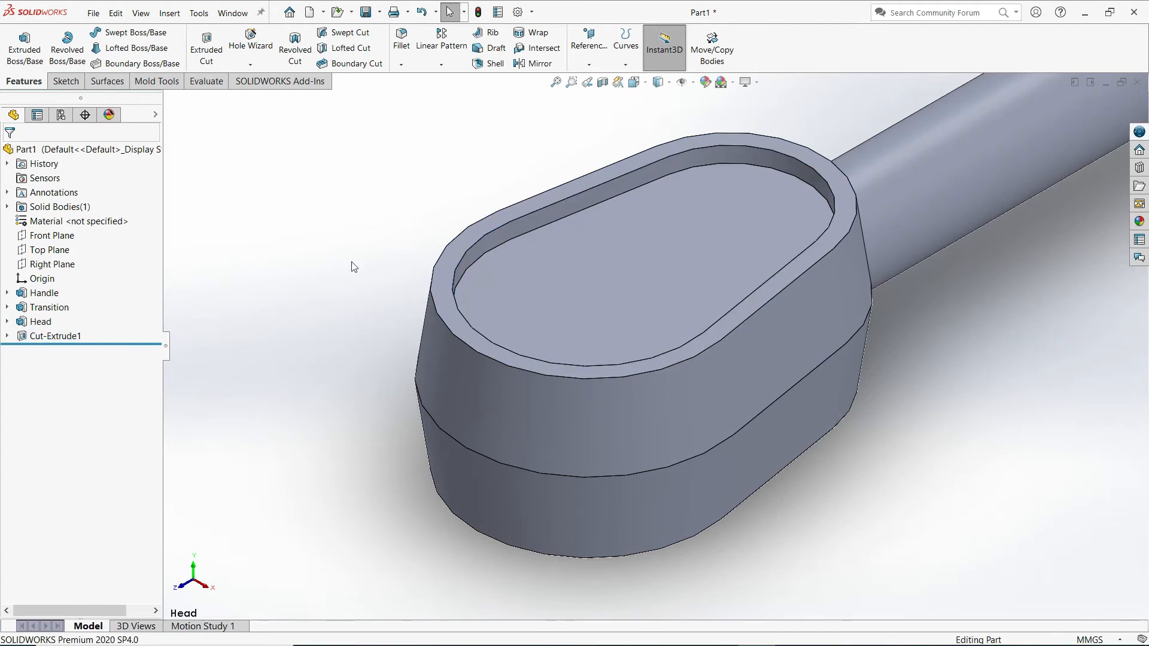
# - Rename the new cut feature in the head as Recess
pyautogui.click(49, 337)
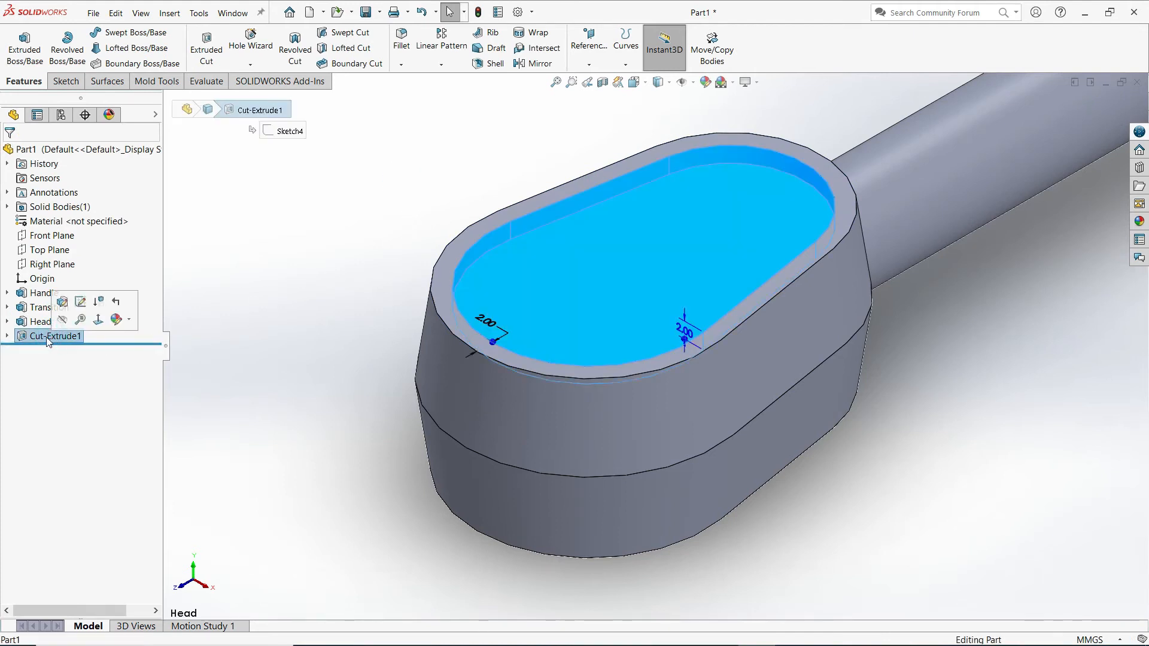
pyautogui.click(46, 338)
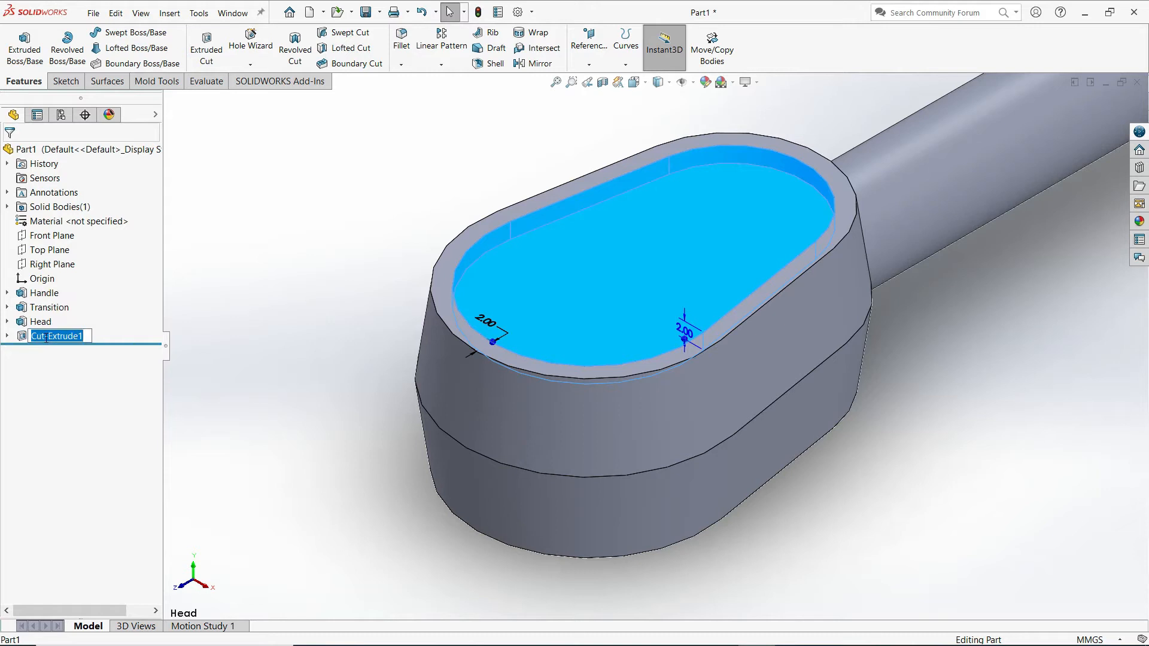
pyautogui.write('Recess')
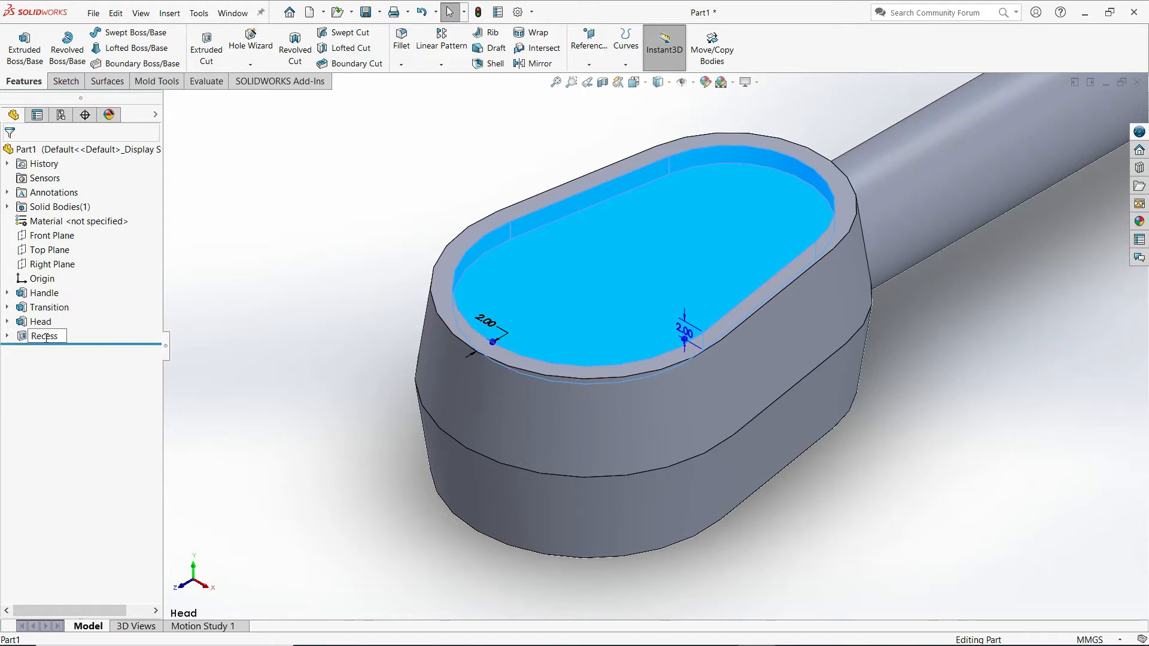
pyautogui.click(256, 299)
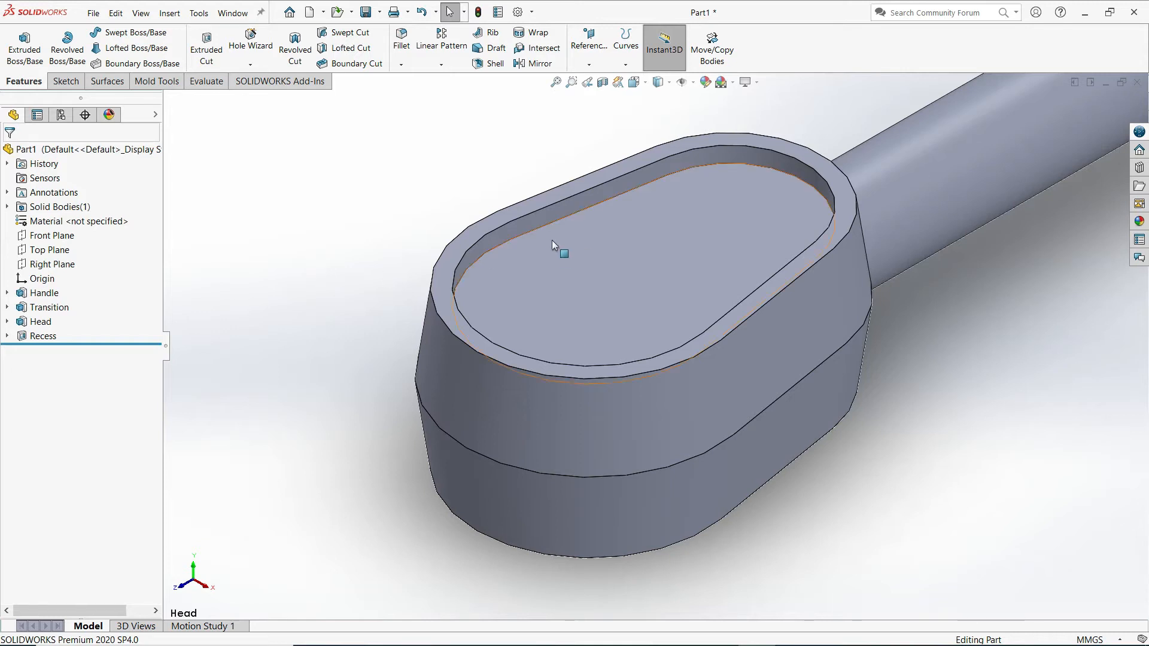
# - Start a sketch on the recess floor and draw a circle about 15 mm in diameter at the origin and one about 12 mm toward the handle
pyautogui.click(65, 82)
pyautogui.click(17, 41)
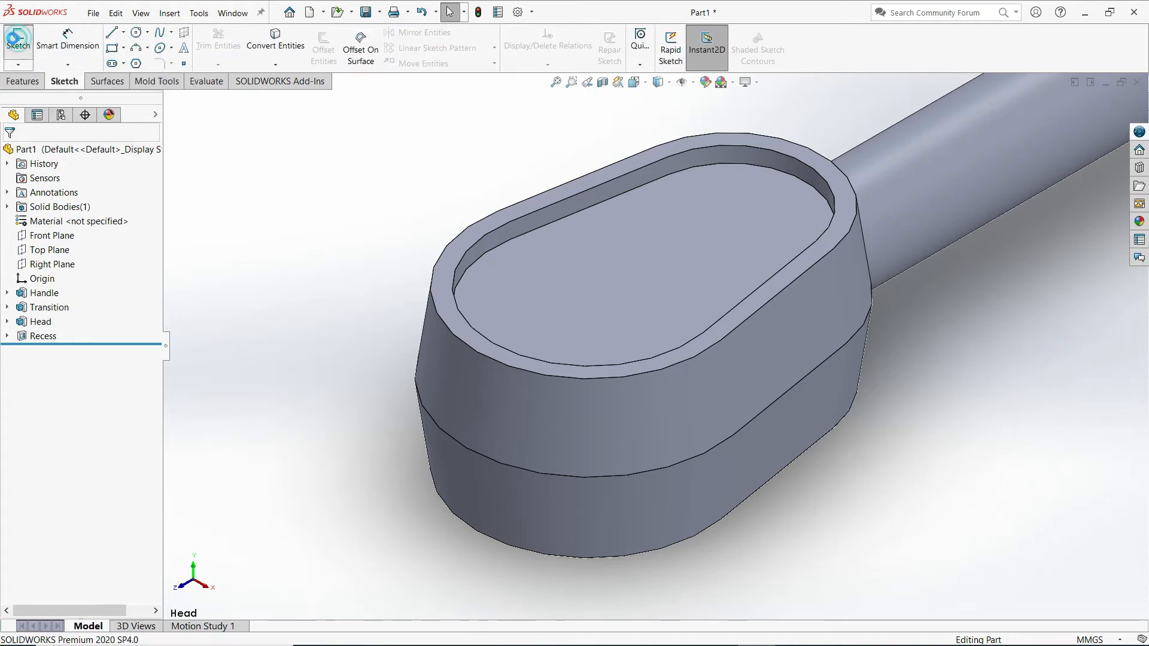
pyautogui.click(627, 263)
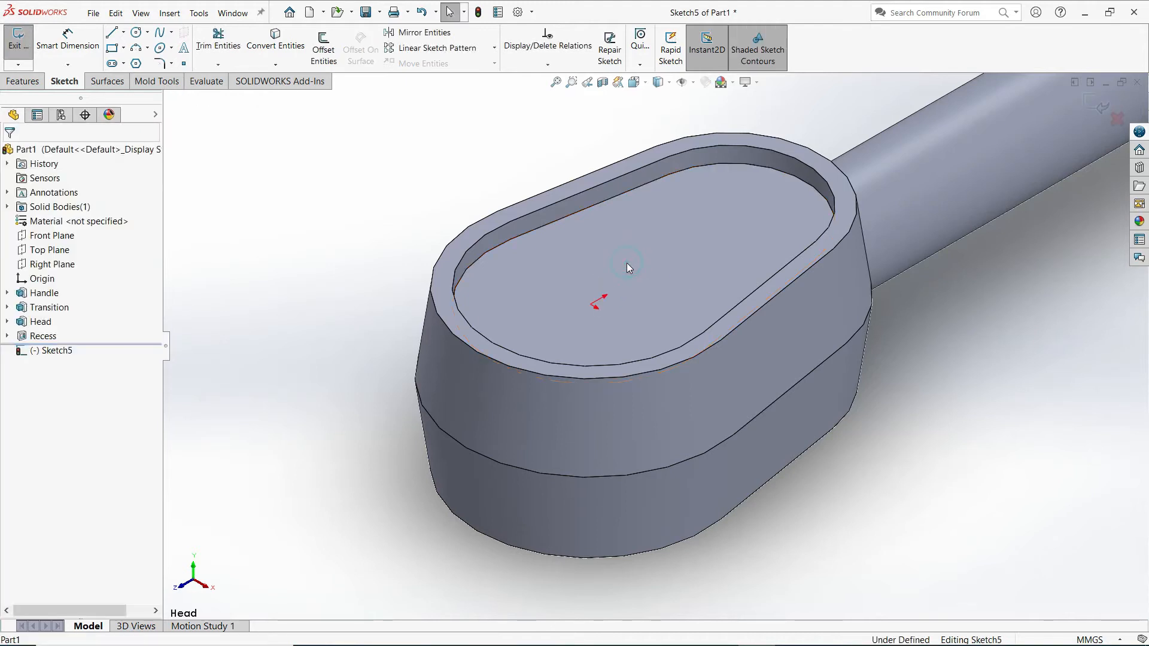
pyautogui.click(634, 82)
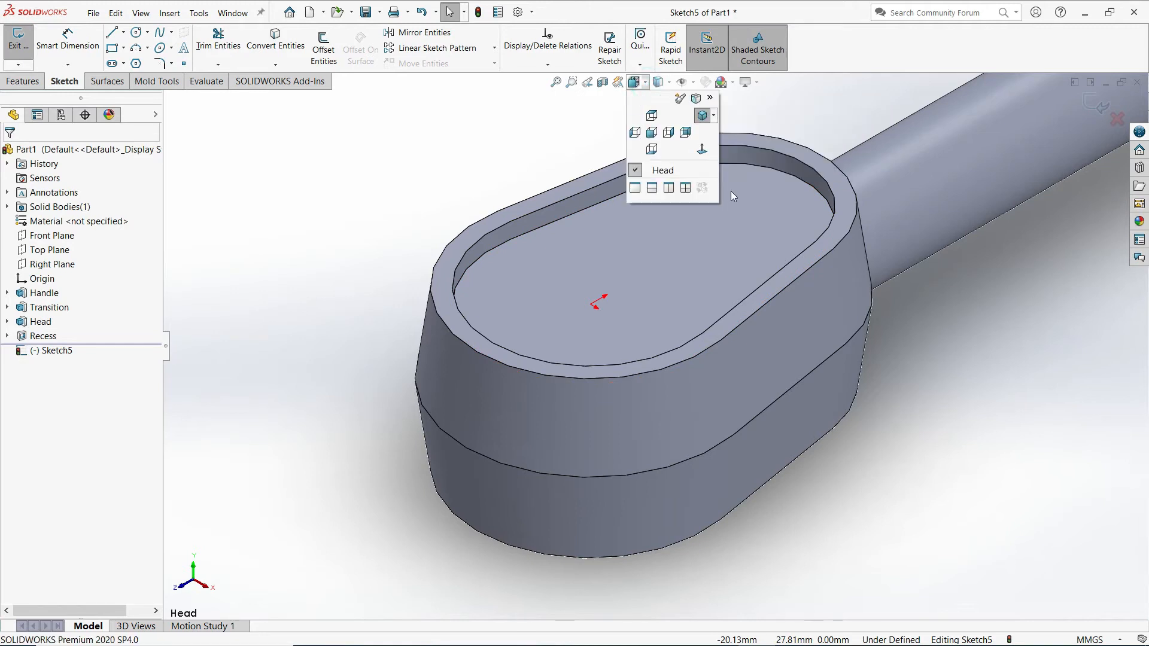
pyautogui.click(702, 149)
pyautogui.scroll(-3, 662, 437)
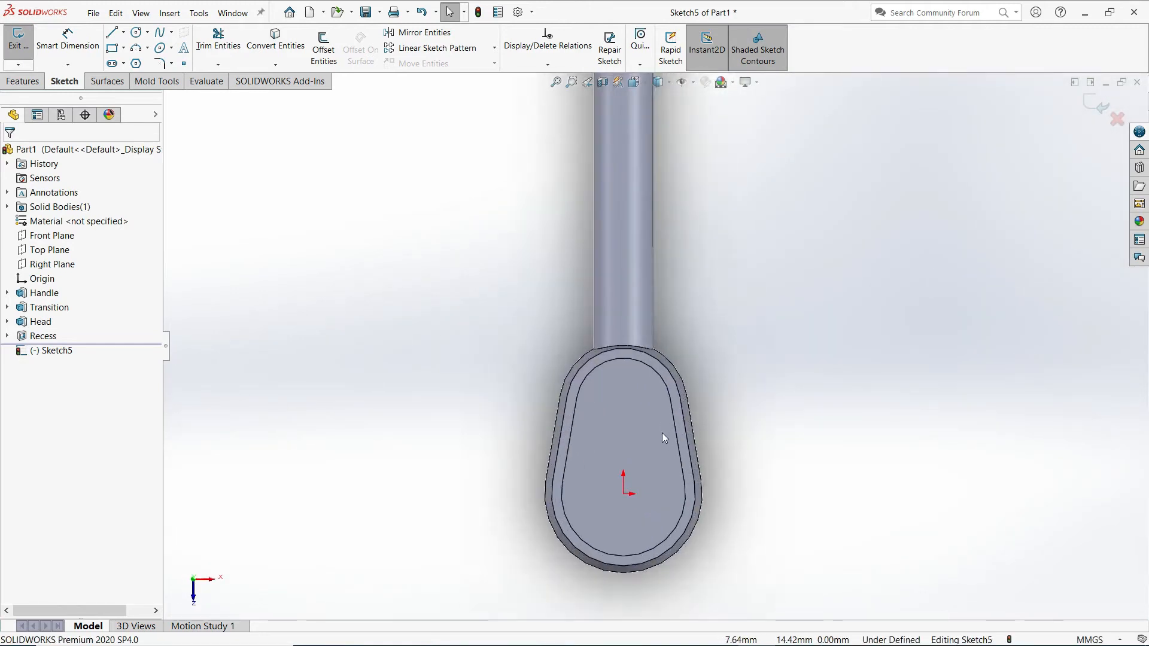
pyautogui.scroll(2, 656, 500)
pyautogui.scroll(-4, 656, 481)
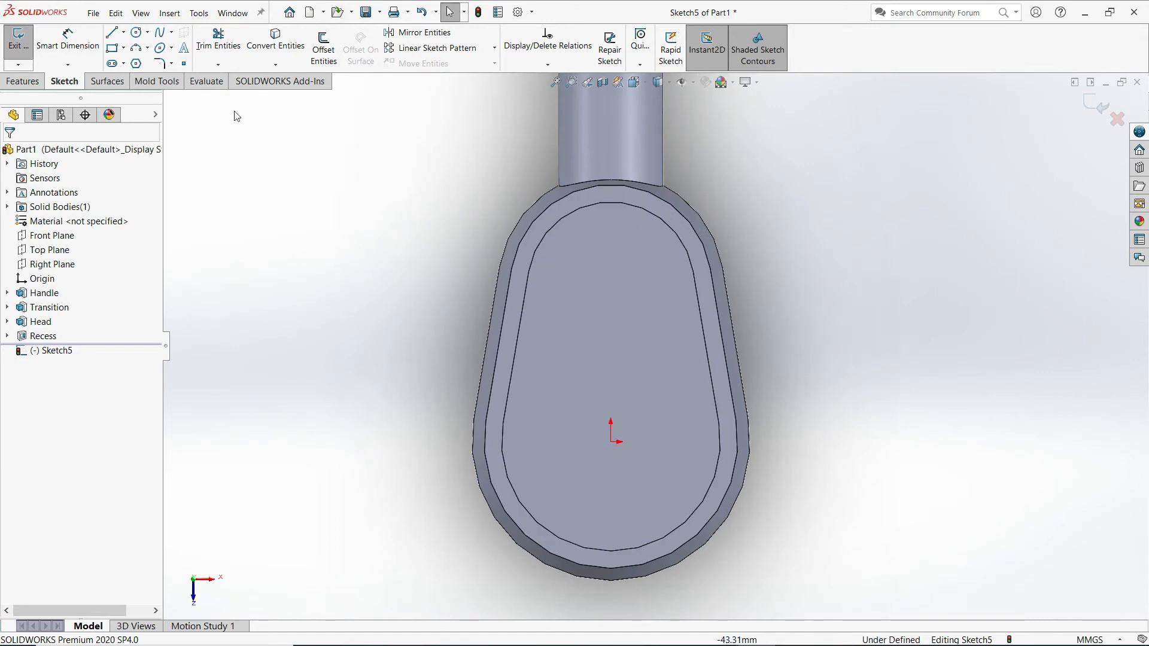
pyautogui.click(136, 33)
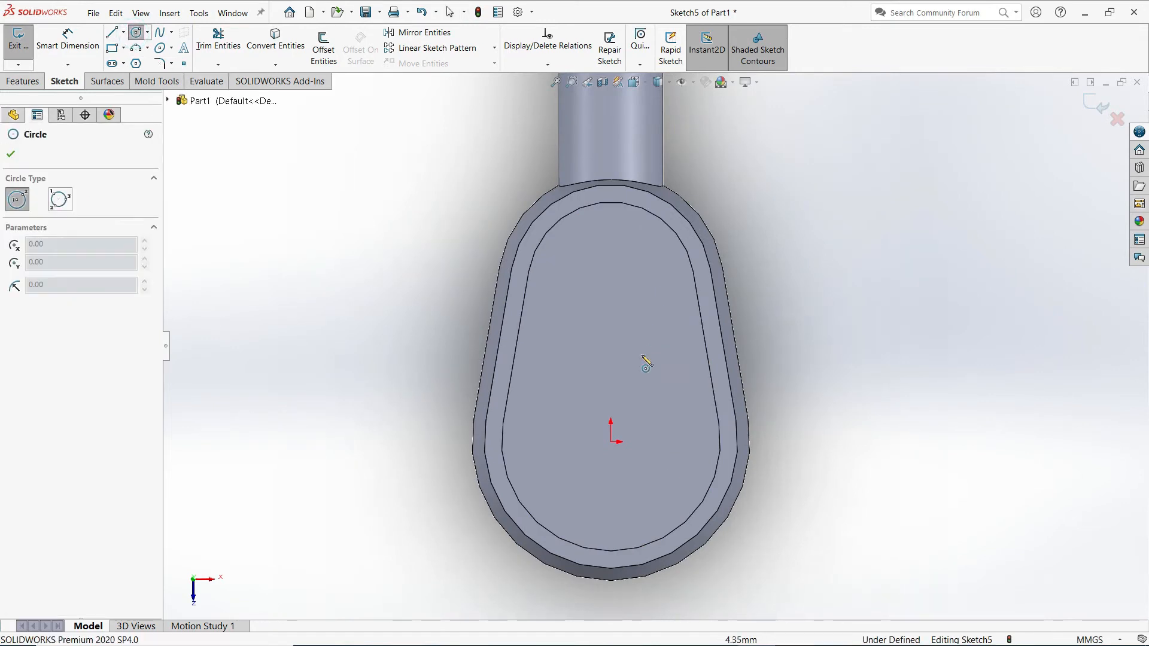
pyautogui.moveTo(610, 441); pyautogui.dragTo(673, 460)
pyautogui.moveTo(610, 289); pyautogui.dragTo(648, 326)
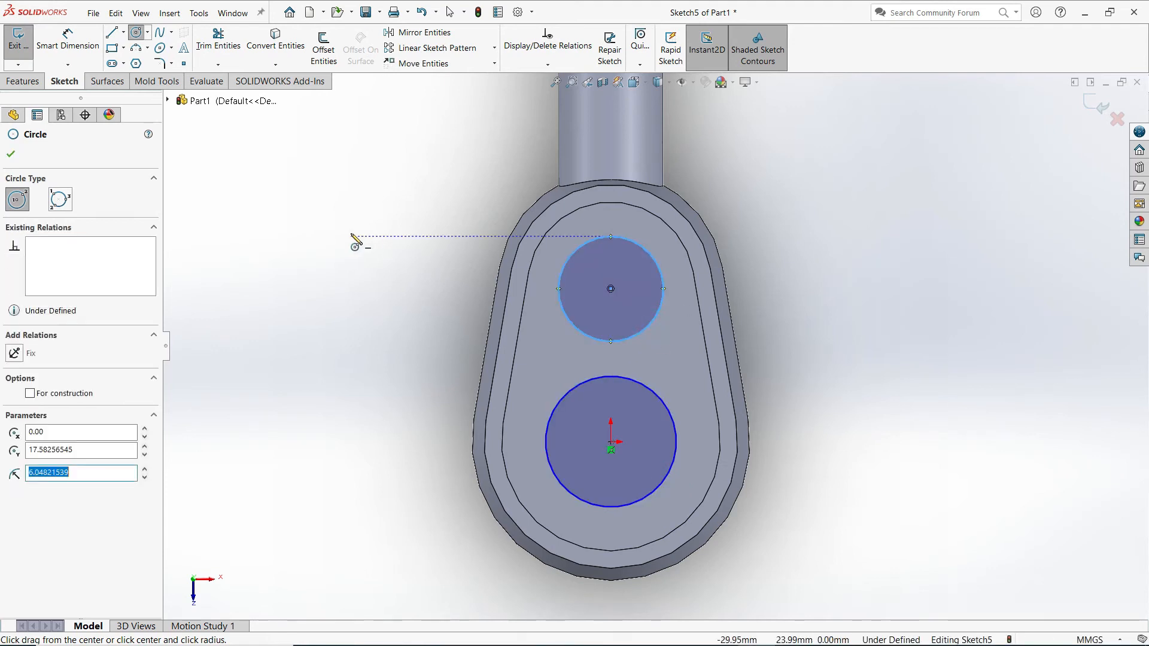
# - Dimension the circle nearer the handle to 18 mm diameter and the circle at the origin to 24 mm diameter
pyautogui.click(76, 41)
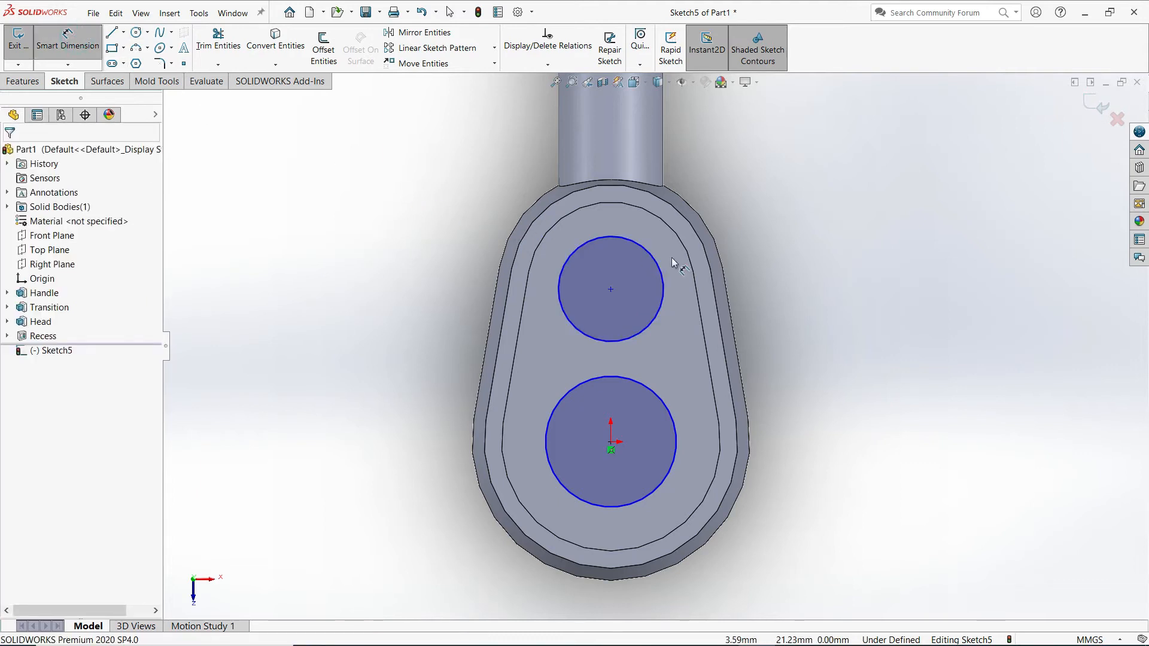
pyautogui.click(647, 252)
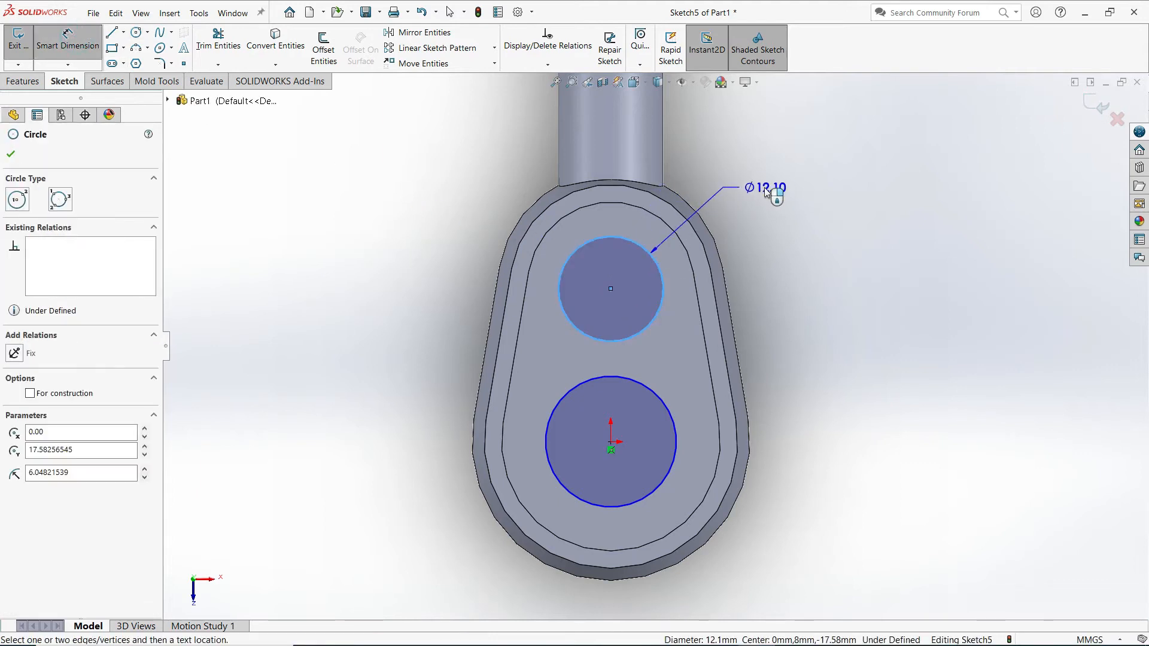
pyautogui.click(747, 172)
pyautogui.write('18')
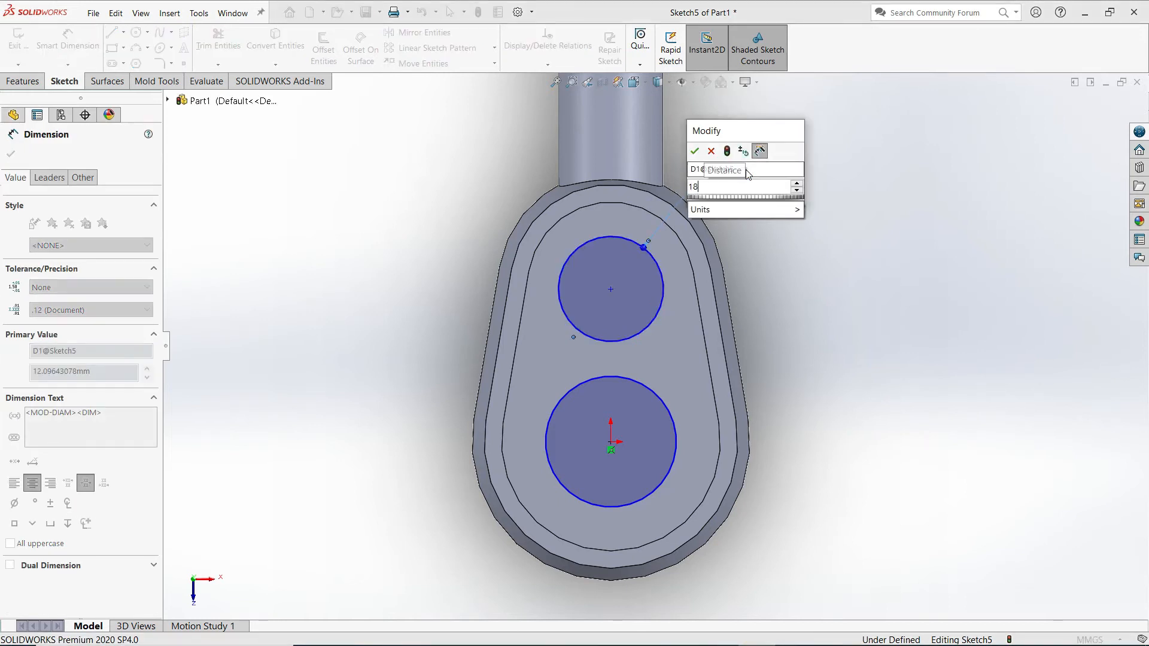
pyautogui.press('Return')
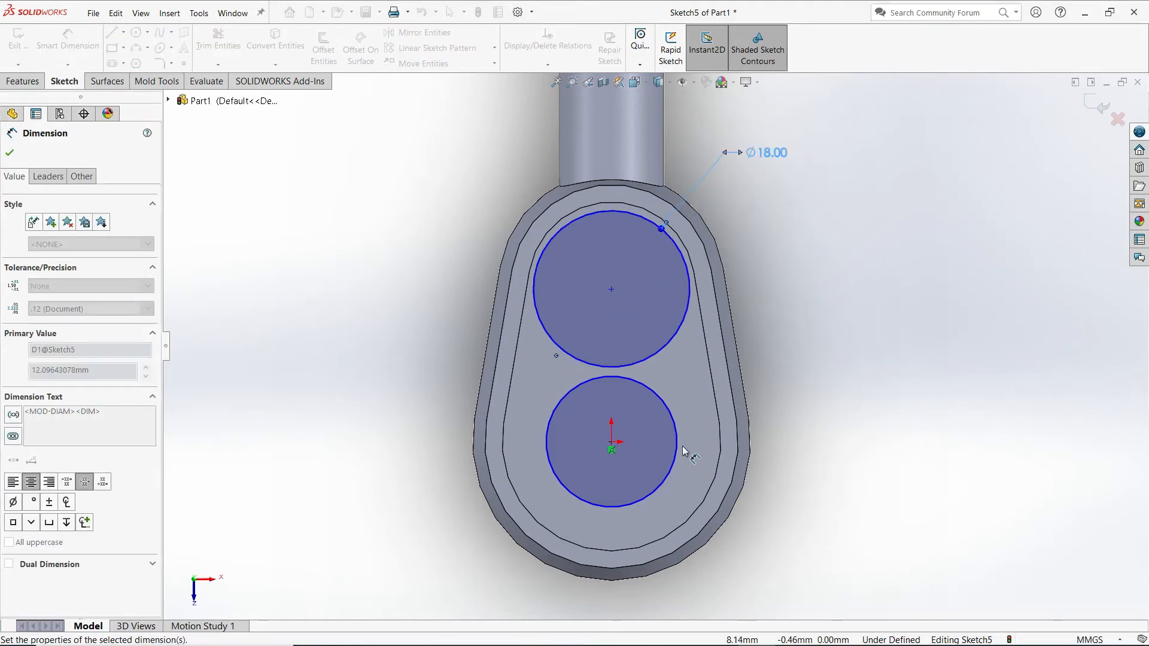
pyautogui.click(678, 460)
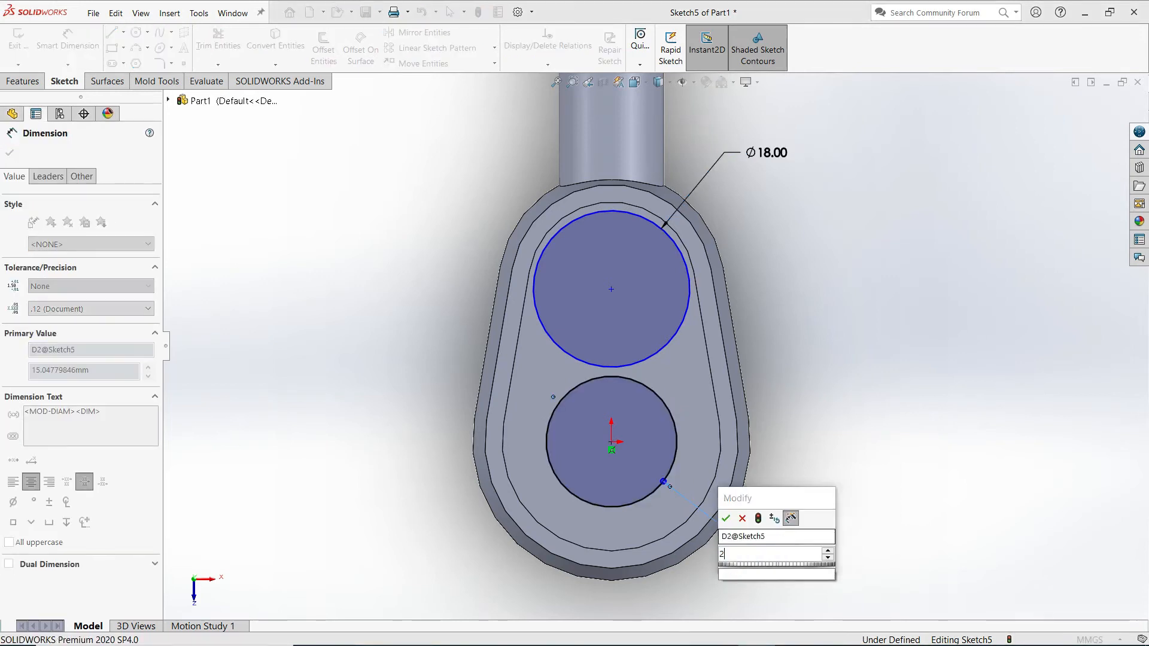
pyautogui.press('Return')
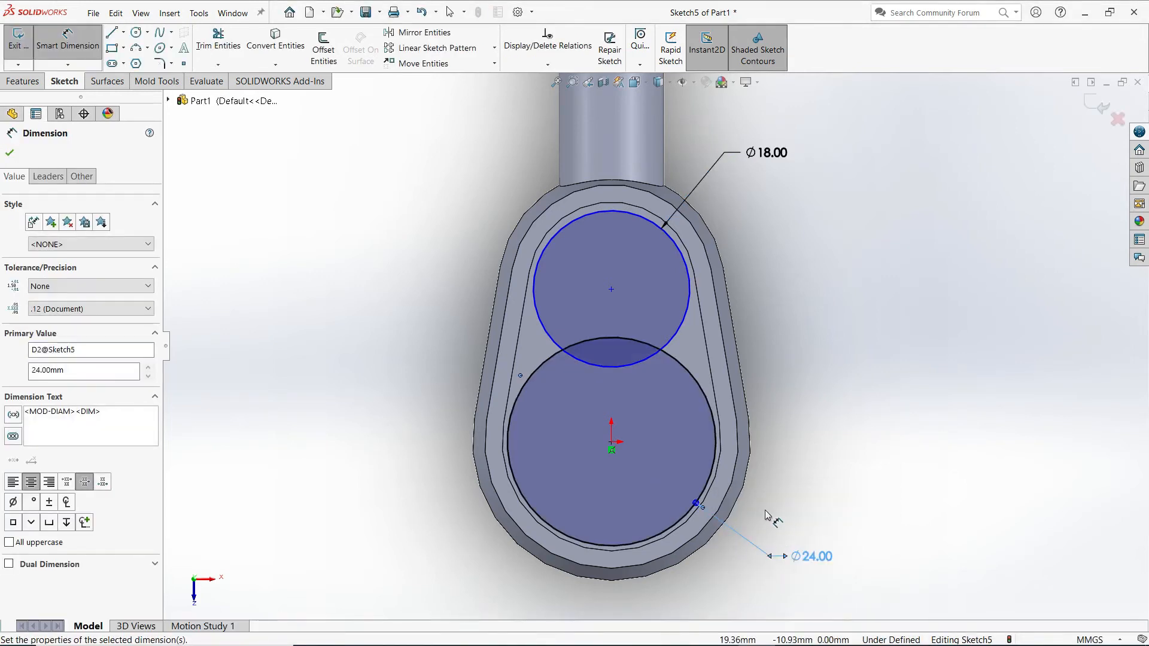
pyautogui.press('Escape')
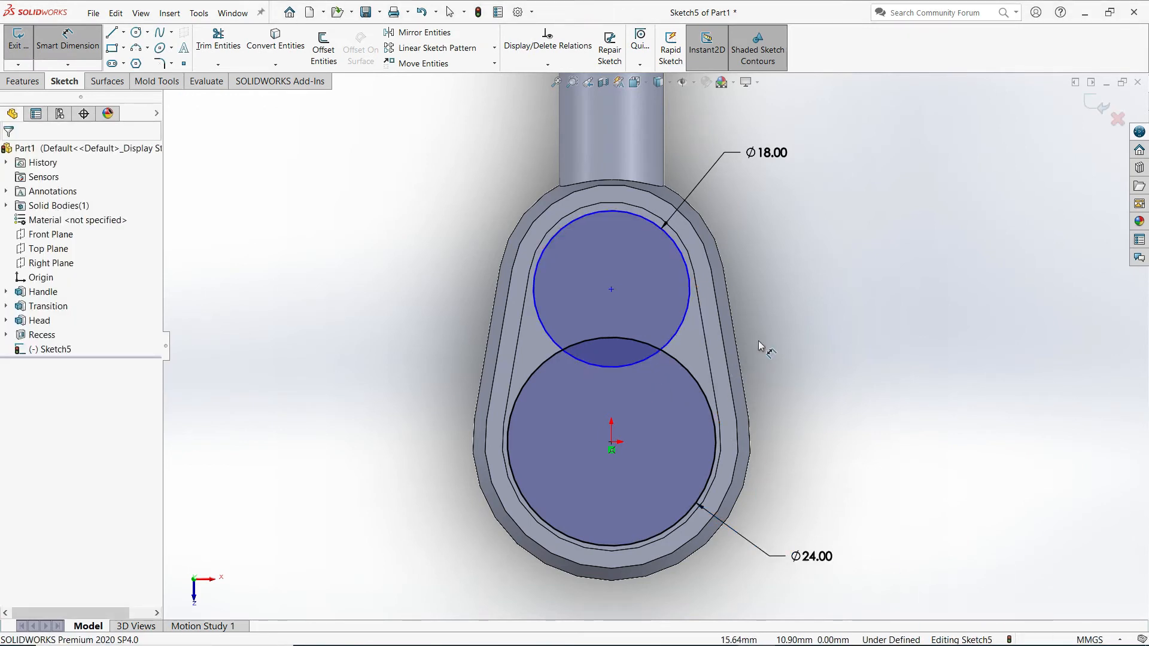
pyautogui.press('Escape')
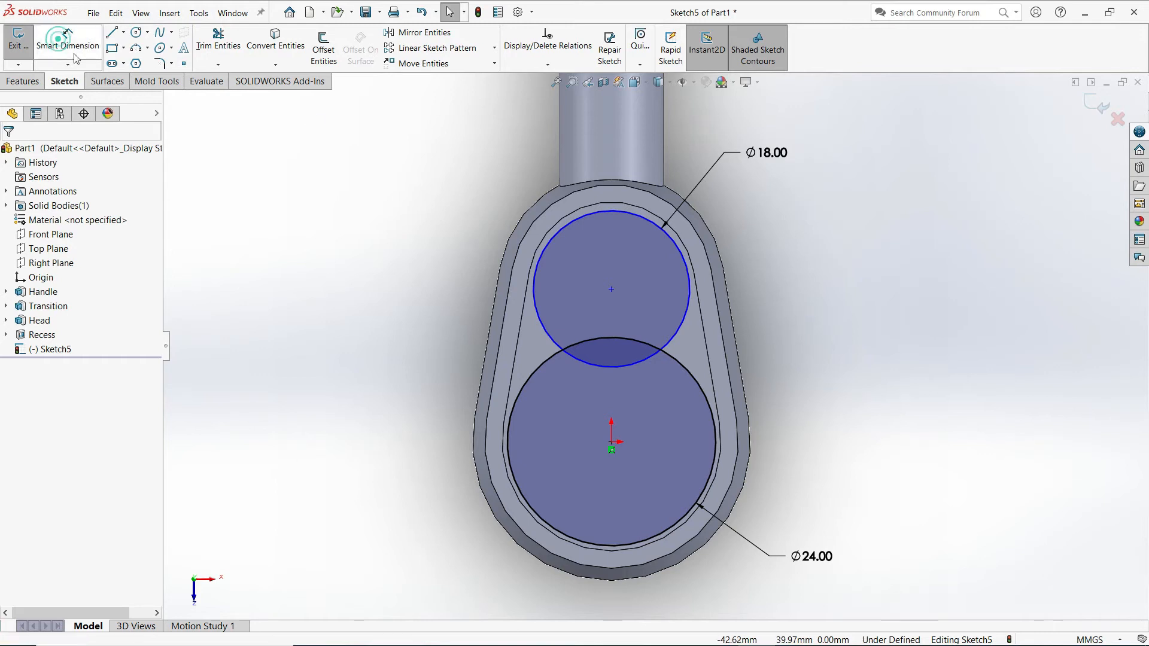
# - Add a Vertical relation between the centre points of the two circles
pyautogui.click(546, 64)
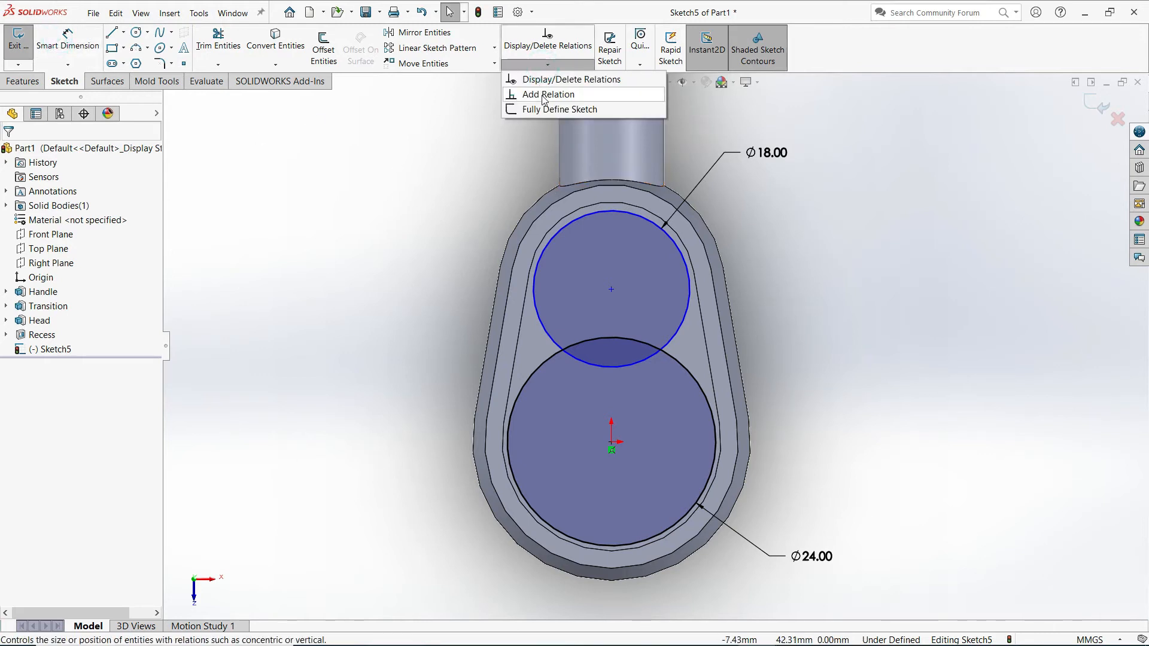
pyautogui.click(544, 94)
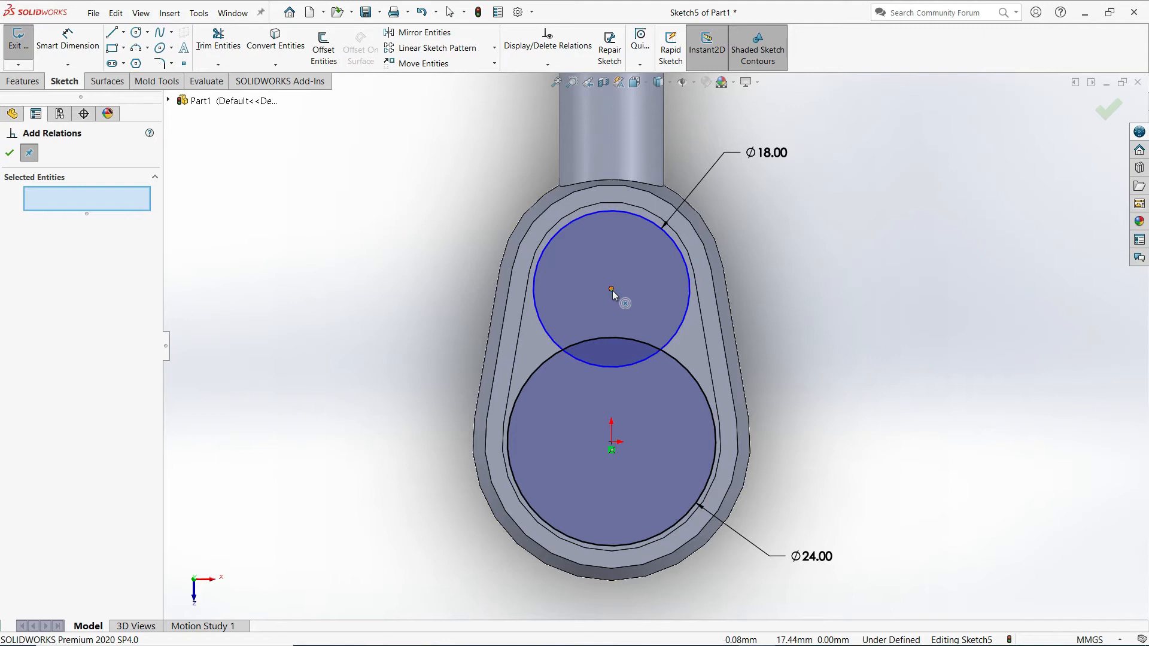
pyautogui.click(612, 289)
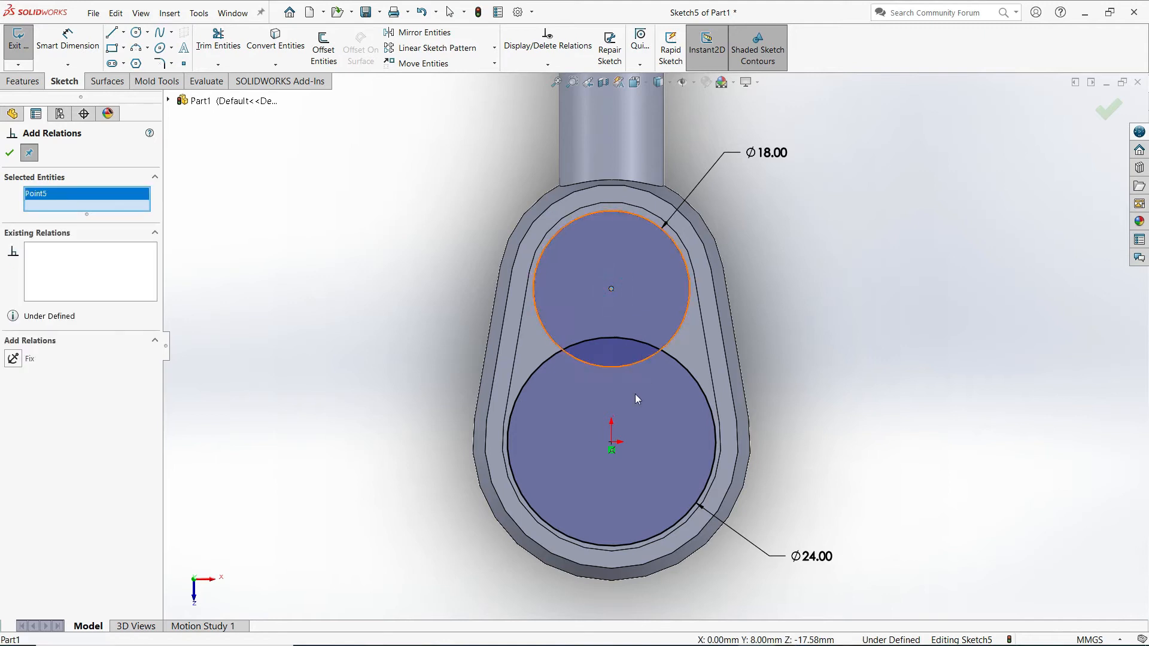
pyautogui.click(610, 442)
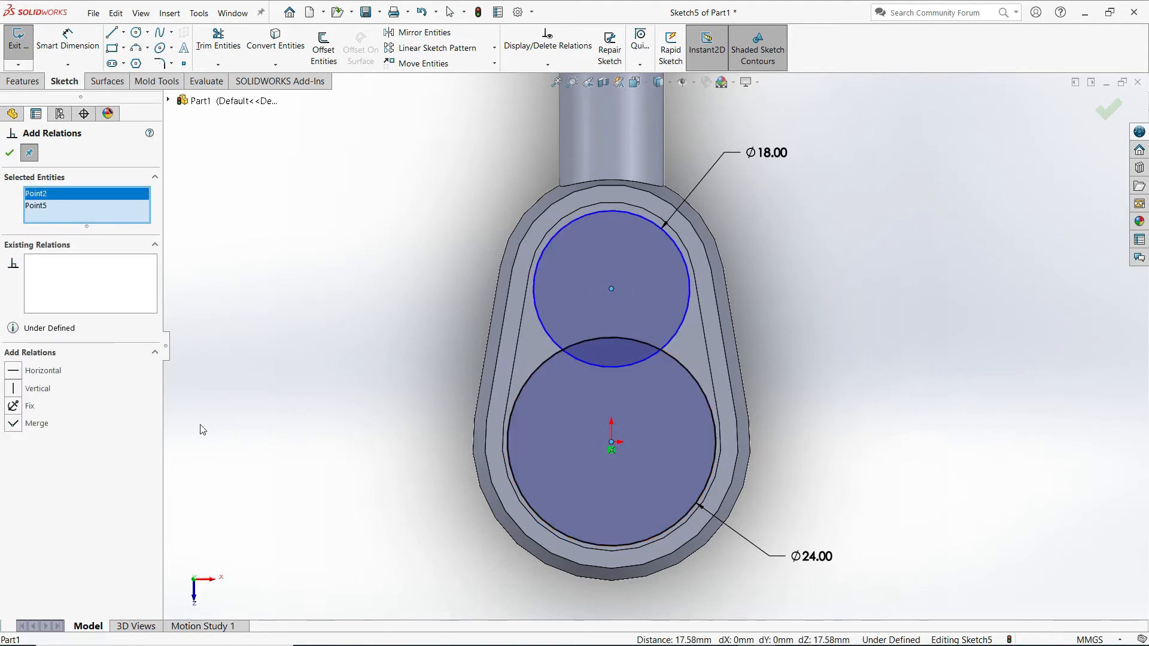
pyautogui.click(14, 389)
pyautogui.click(9, 154)
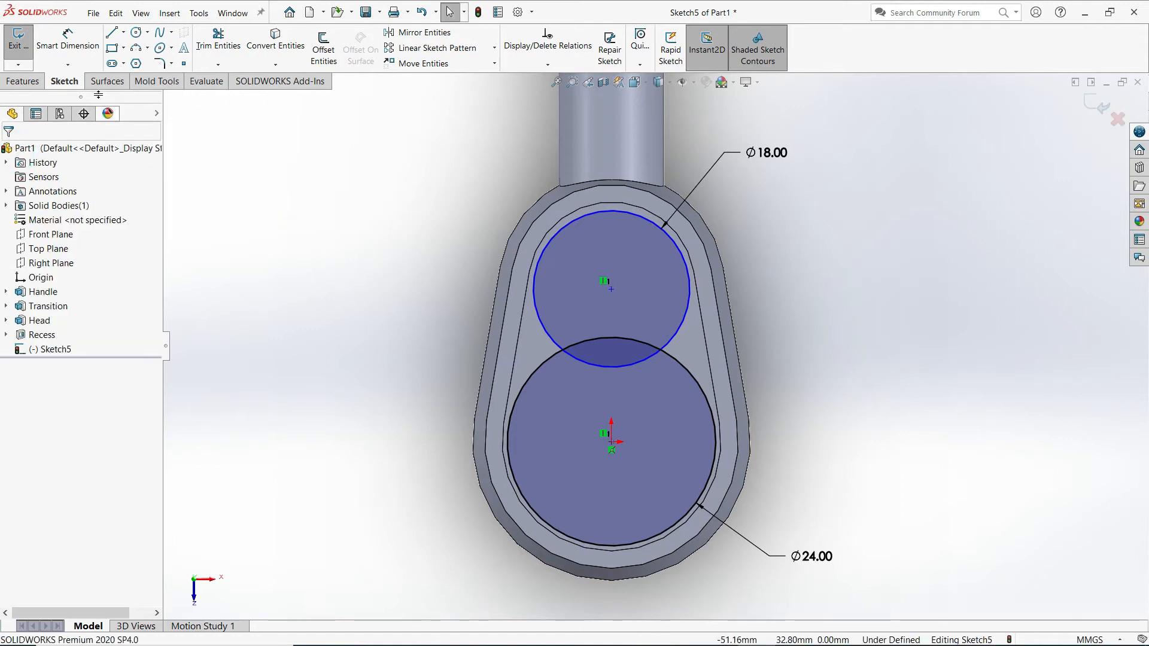
# - Dimension the distance between the two circle centres to 18 mm
pyautogui.click(75, 49)
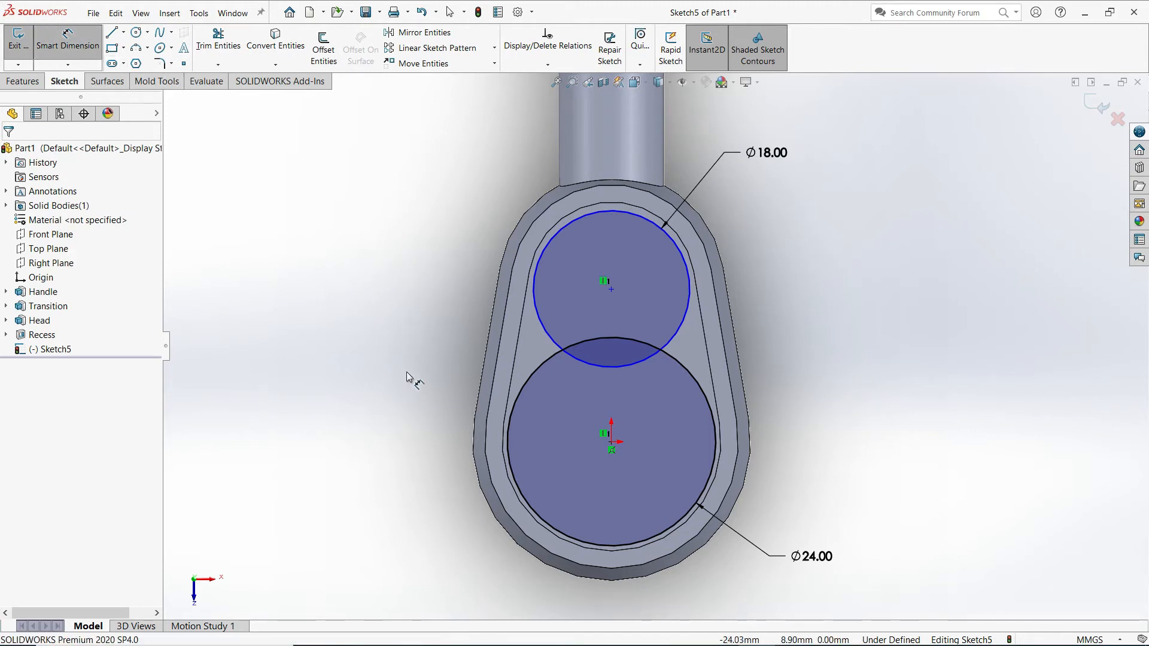
pyautogui.click(610, 443)
pyautogui.click(611, 288)
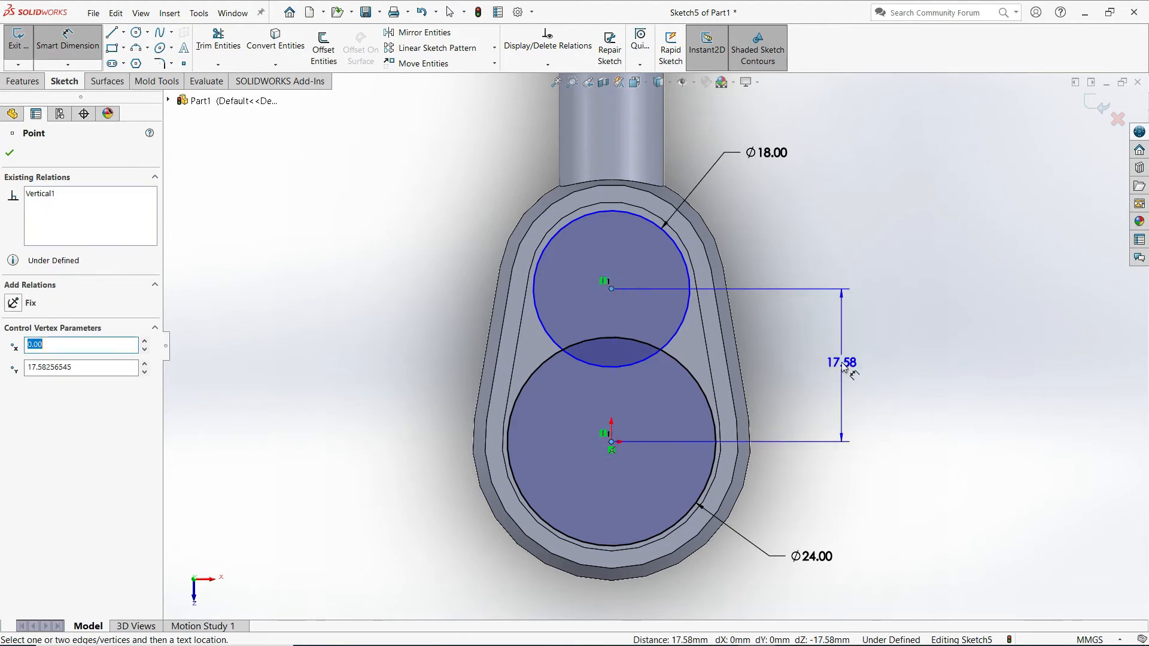
pyautogui.click(841, 361)
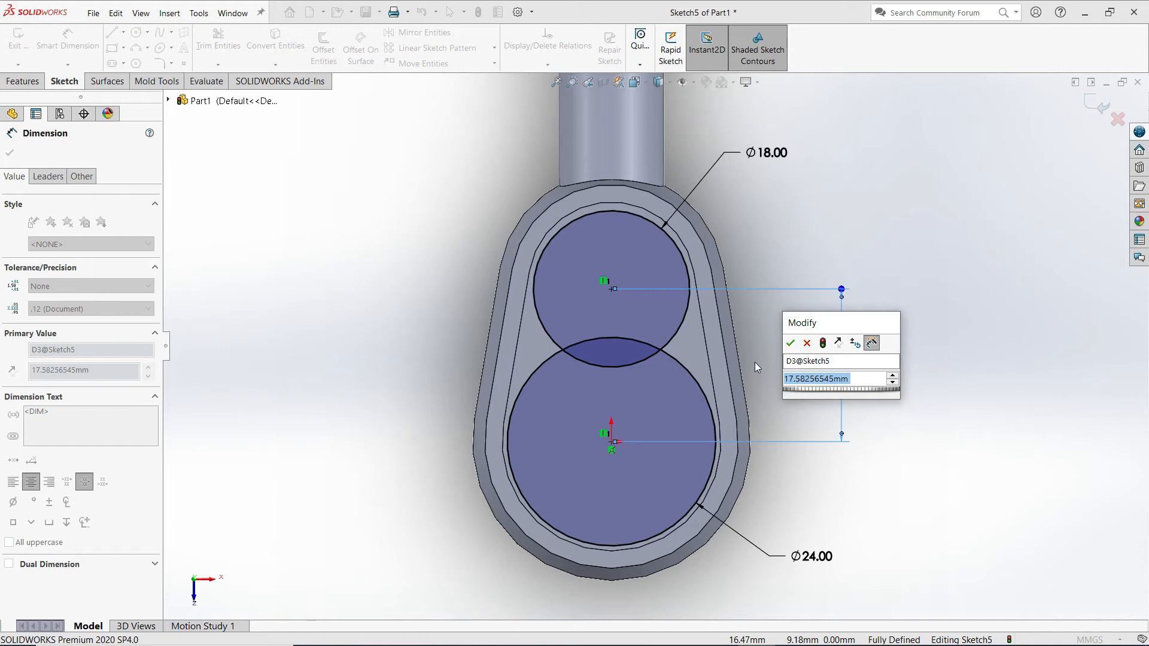
pyautogui.write('18')
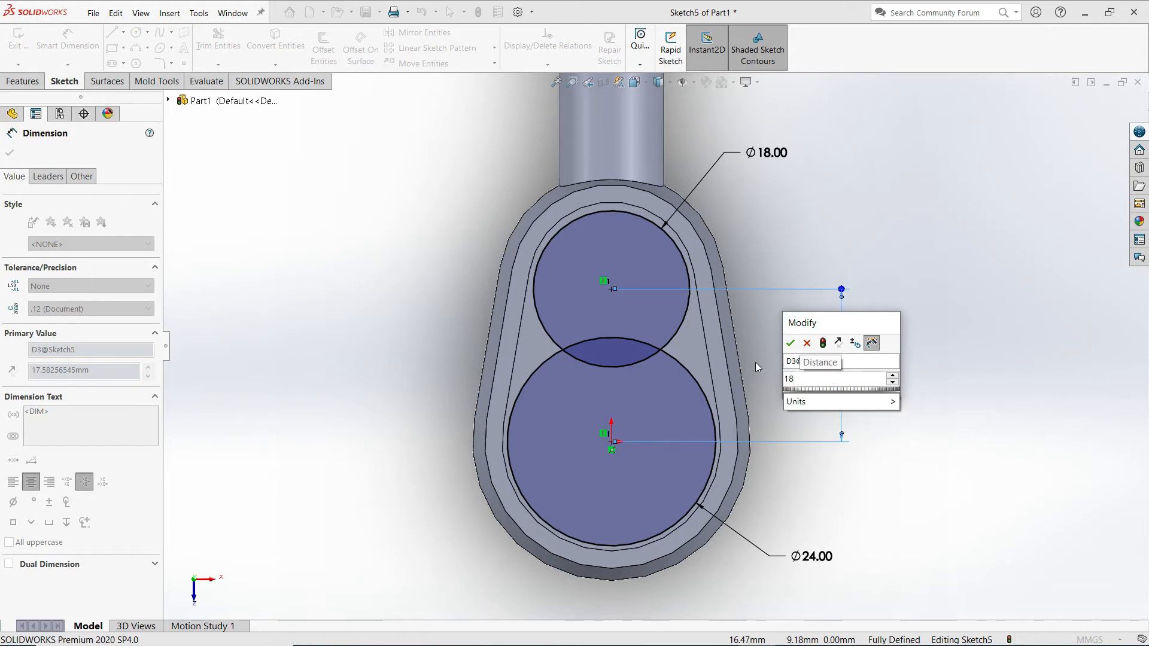
pyautogui.click(790, 343)
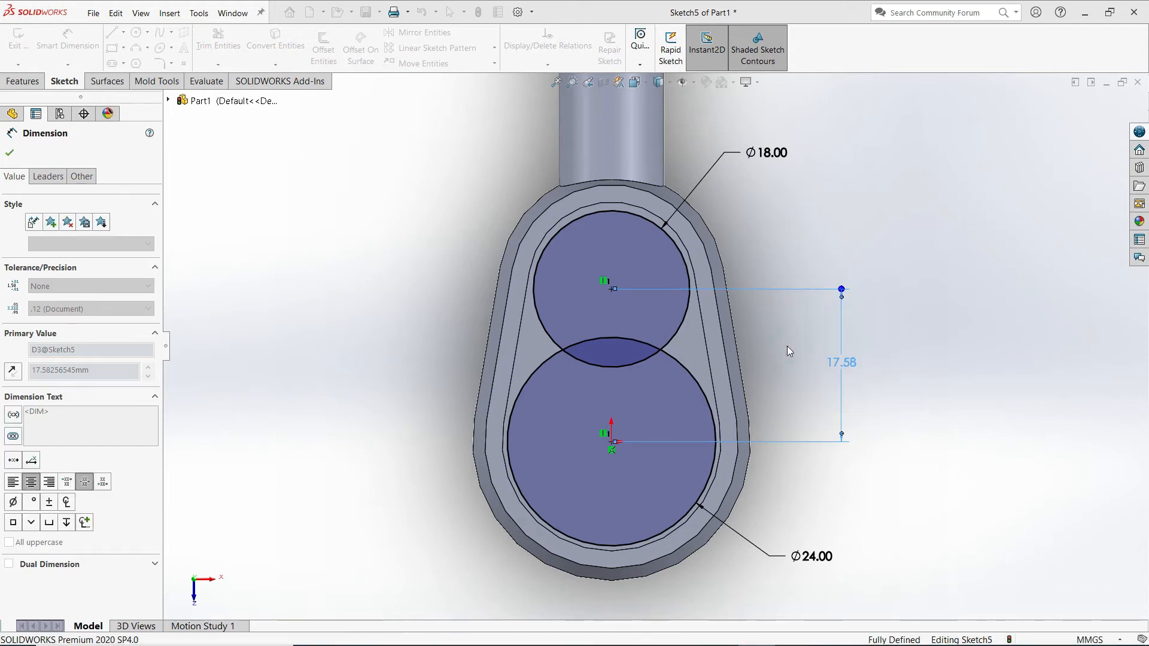
pyautogui.click(778, 235)
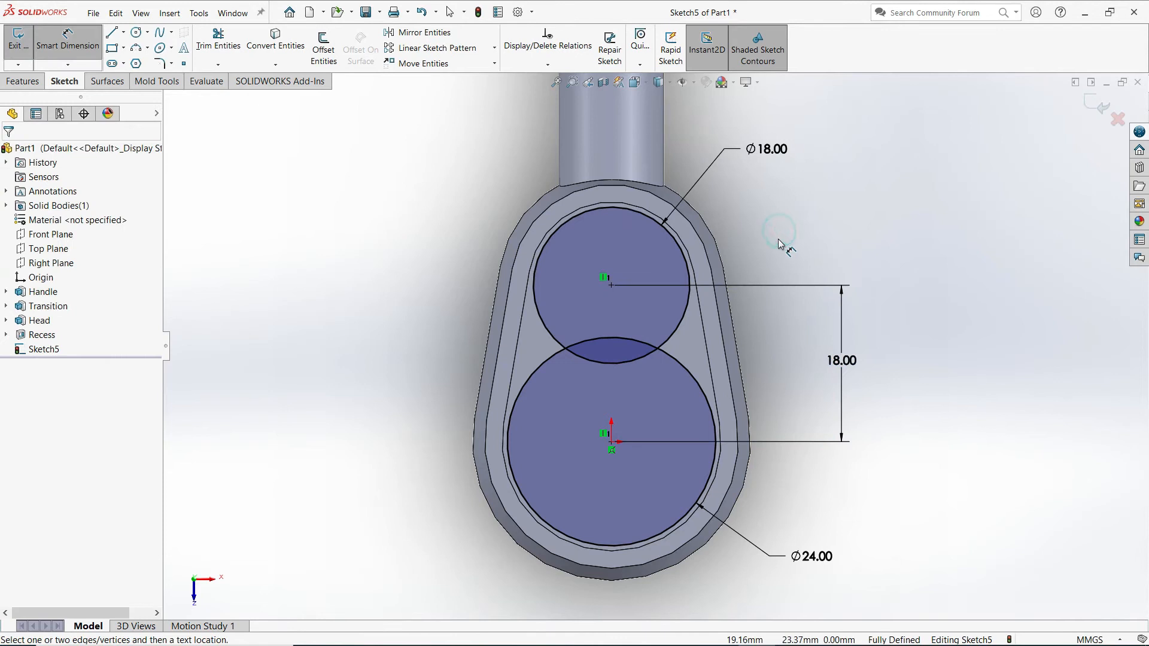
# - Power trim the overlapping inner arcs so the two circles form one figure-eight profile
pyautogui.click(219, 47)
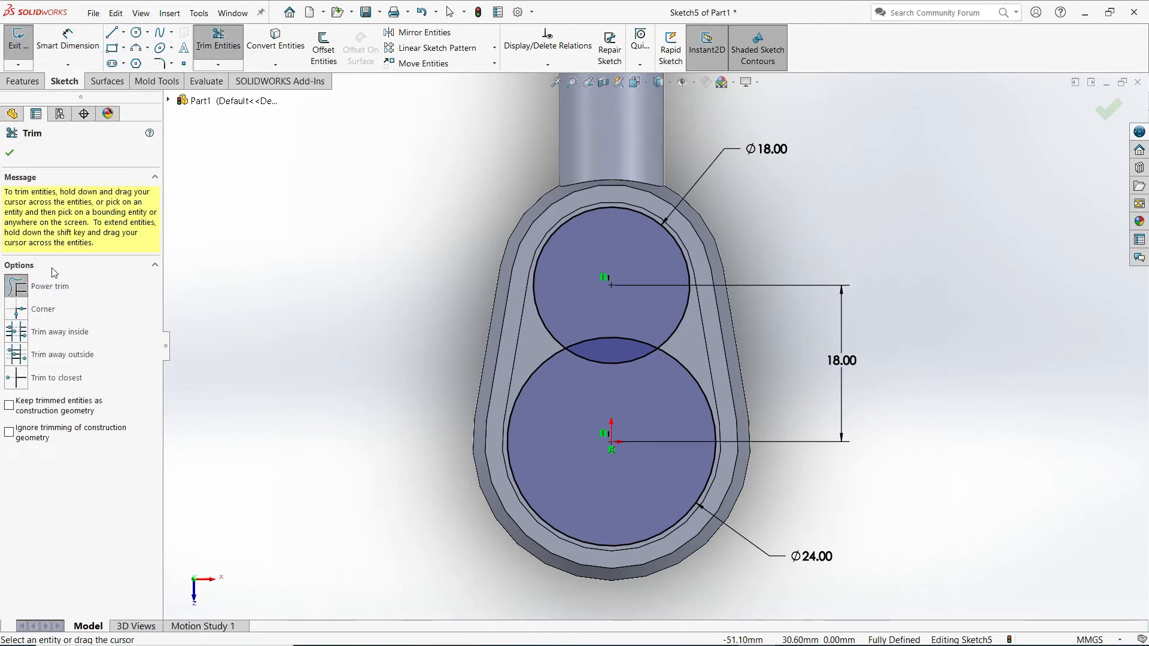
pyautogui.click(19, 287)
pyautogui.moveTo(584, 300); pyautogui.dragTo(636, 396)
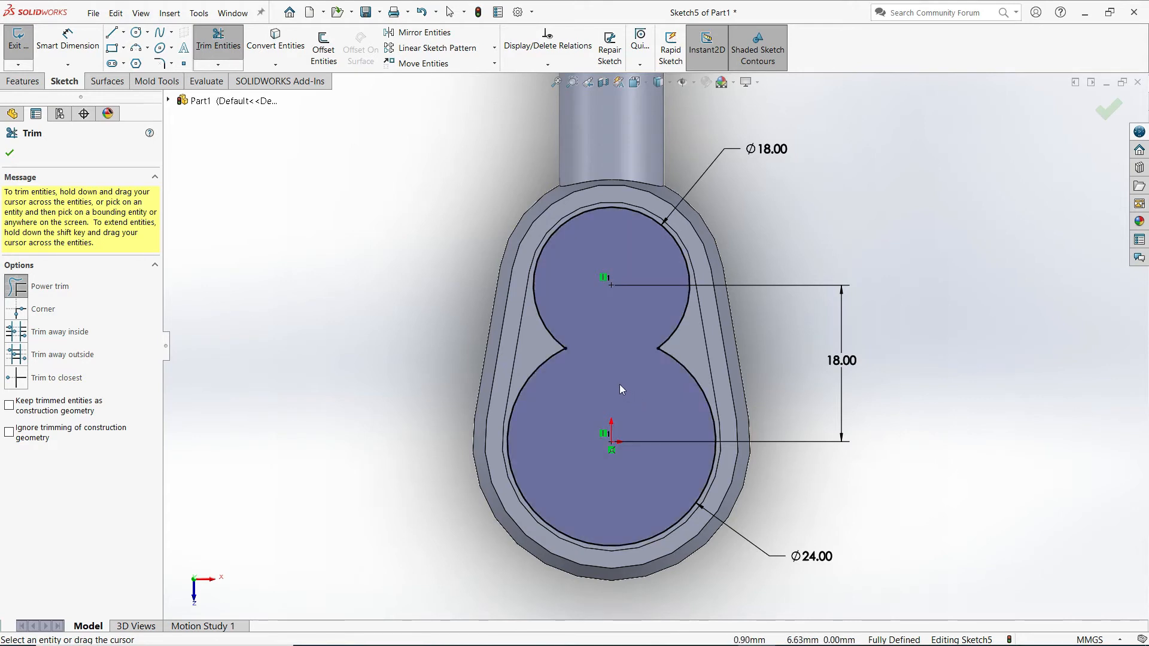
pyautogui.click(10, 154)
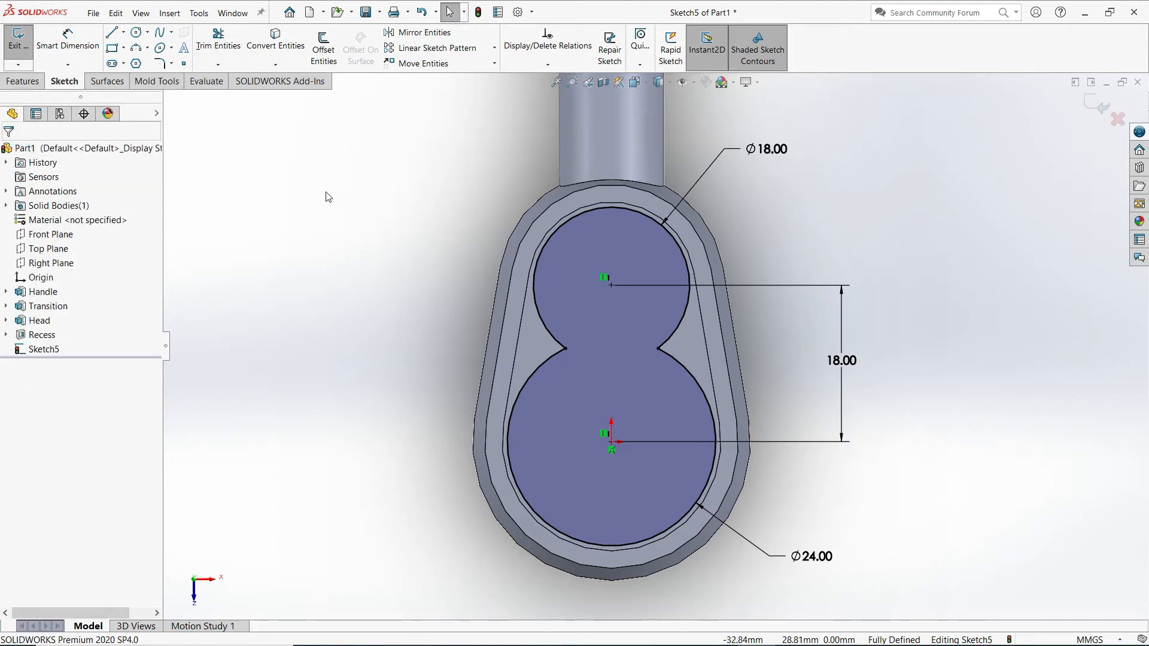
# - Set up an extruded cut of the figure-eight profile with a blind depth of 10 mm
pyautogui.click(24, 81)
pyautogui.click(206, 48)
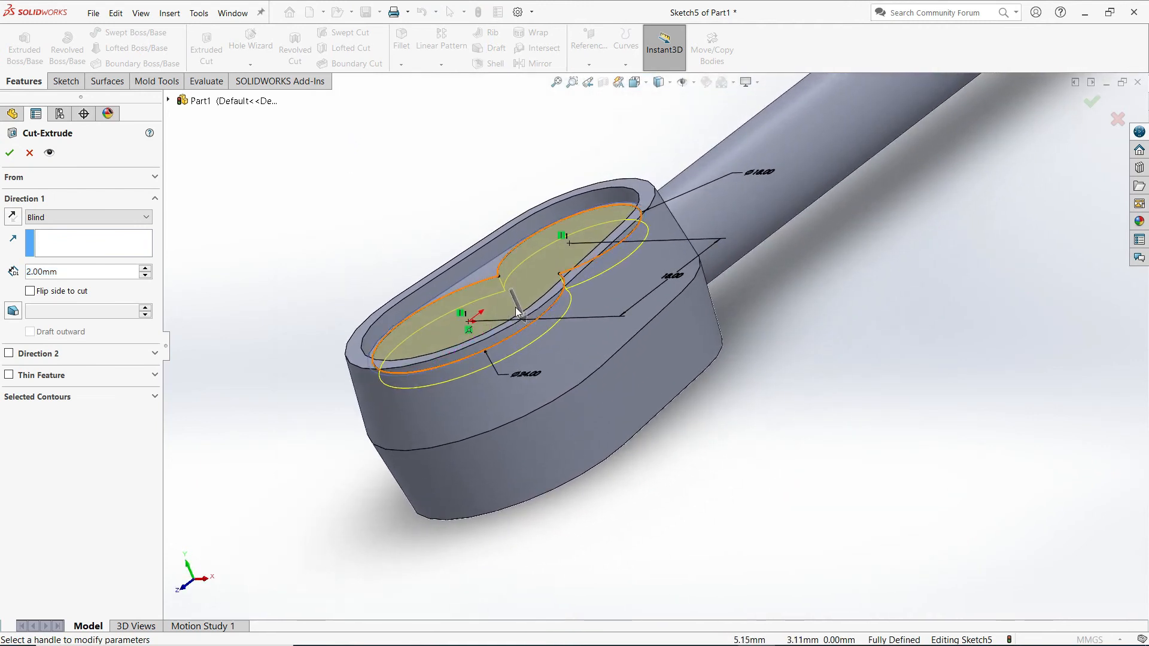
pyautogui.doubleClick(62, 272)
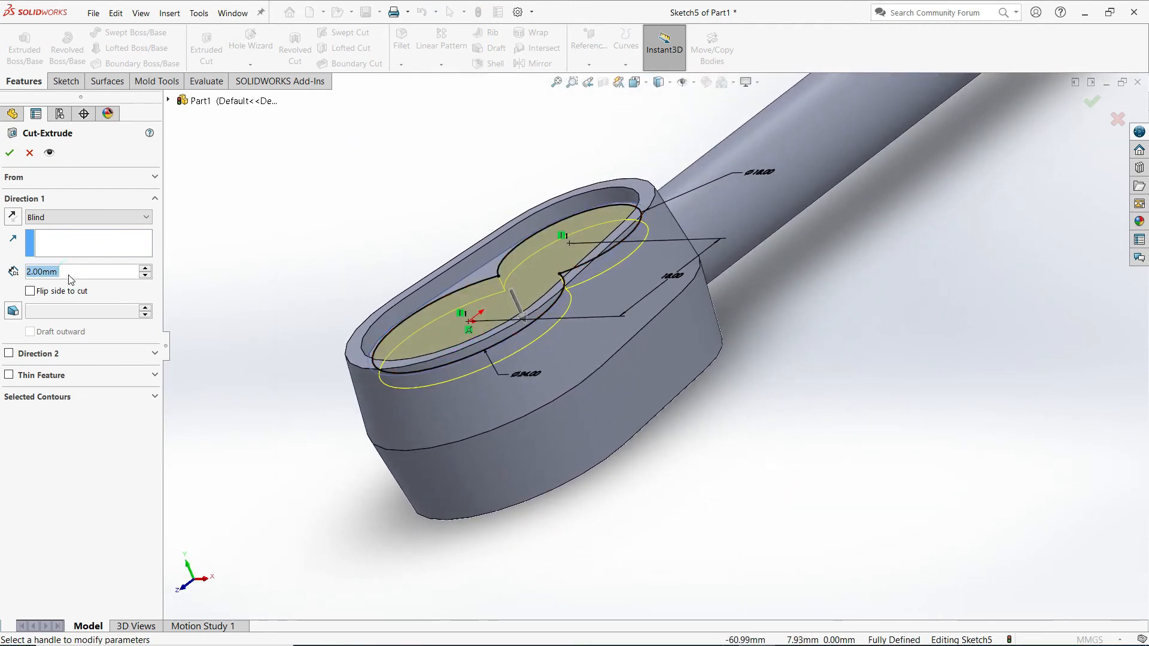
pyautogui.write('10')
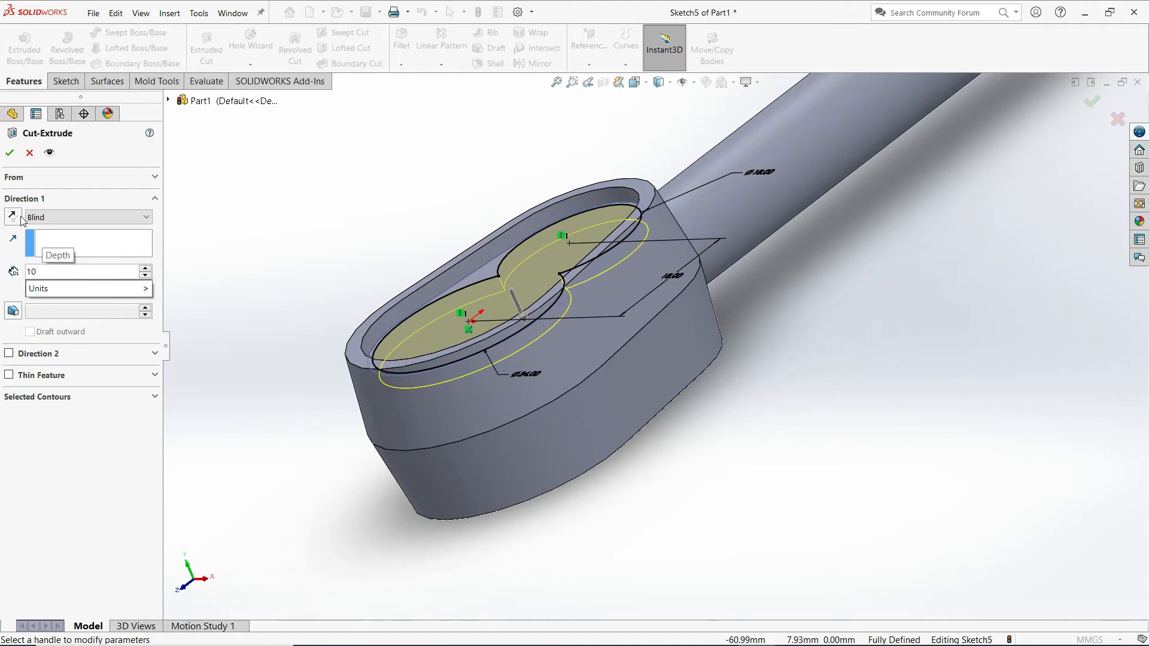
pyautogui.press('Return')
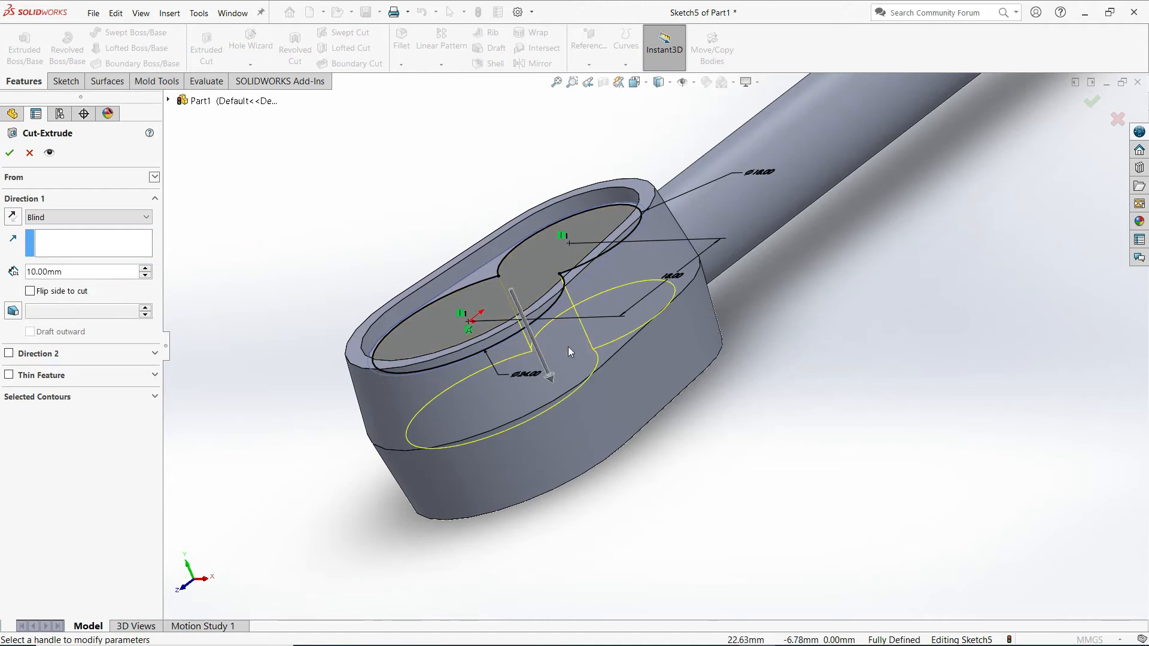
pyautogui.moveTo(514, 331); pyautogui.dragTo(575, 389, button='middle')
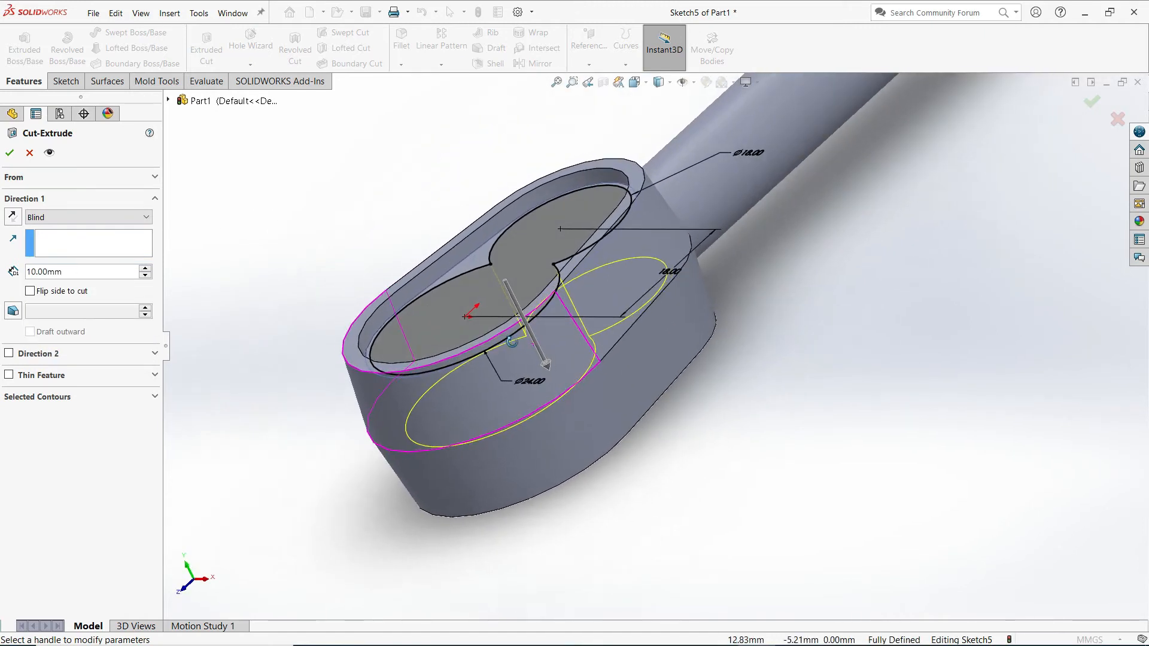
# - Change the cut's end condition to Offset From Surface, referencing the flat underside face of the head
pyautogui.click(140, 222)
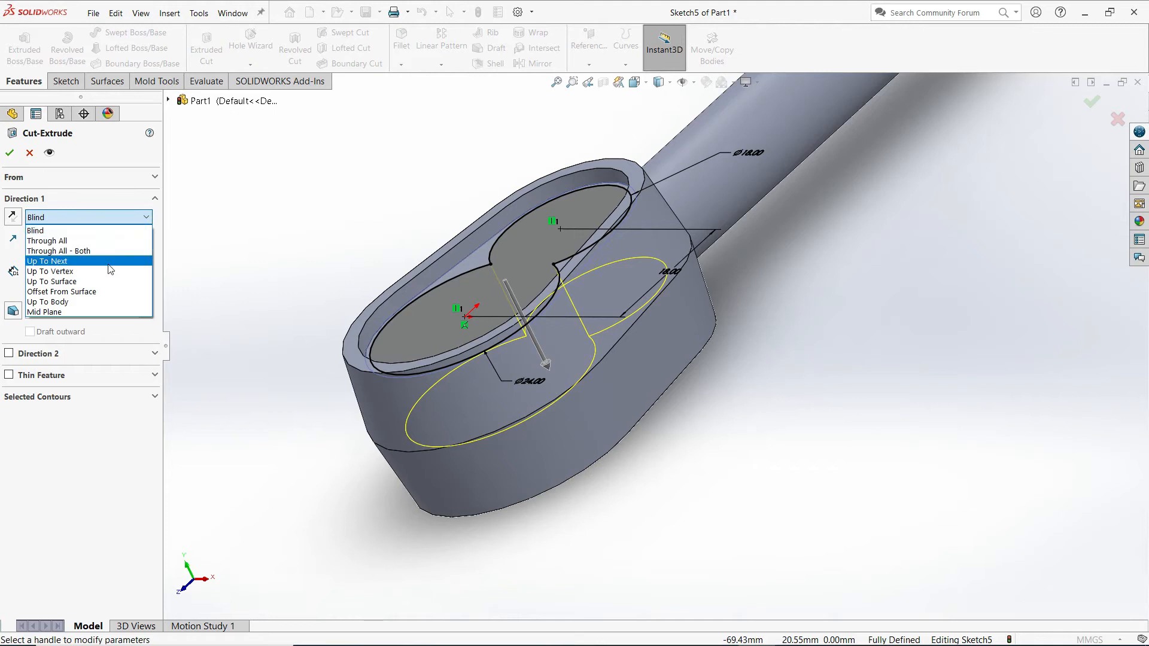
pyautogui.click(103, 294)
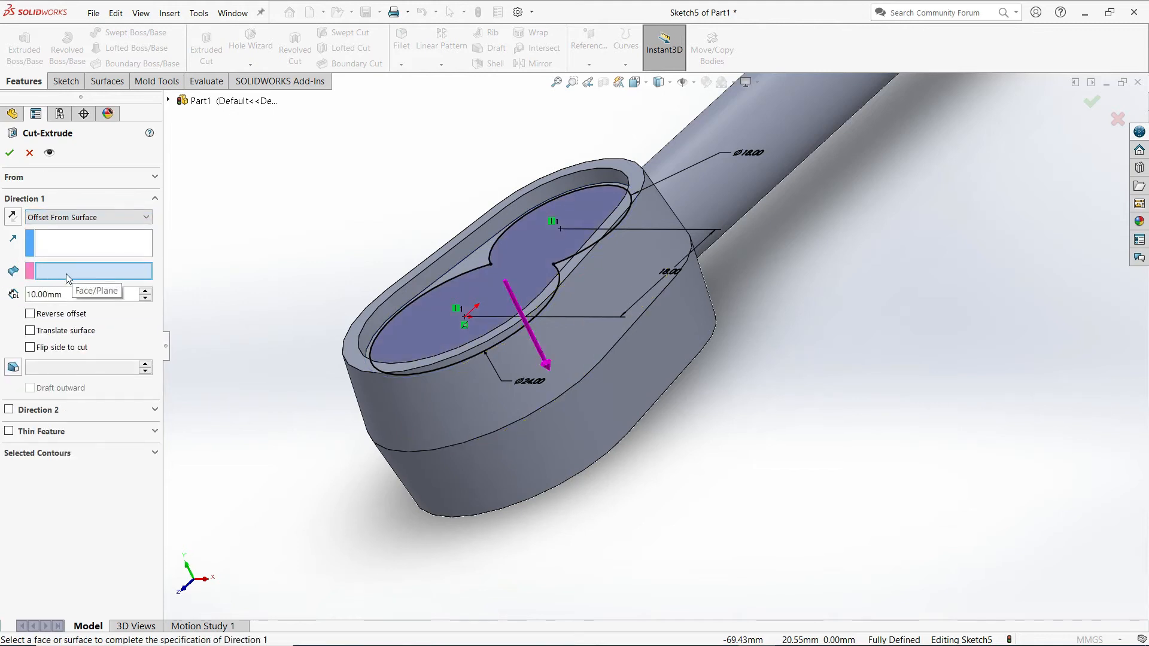
pyautogui.moveTo(326, 249)
pyautogui.mouseDown(button='middle')
pyautogui.moveTo(305, 201)
pyautogui.moveTo(372, 256)
pyautogui.moveTo(385, 170)
pyautogui.moveTo(480, 275)
pyautogui.mouseUp(button='middle')
pyautogui.scroll(-2, 479, 275)
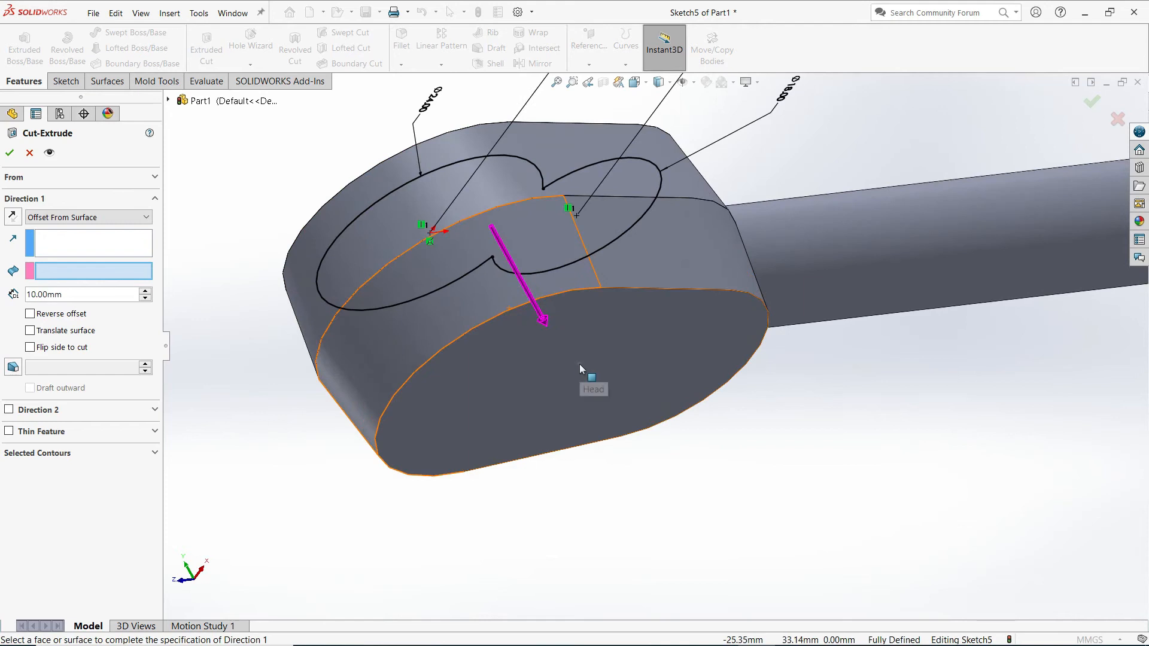
pyautogui.click(581, 365)
pyautogui.moveTo(520, 475); pyautogui.dragTo(606, 532, button='middle')
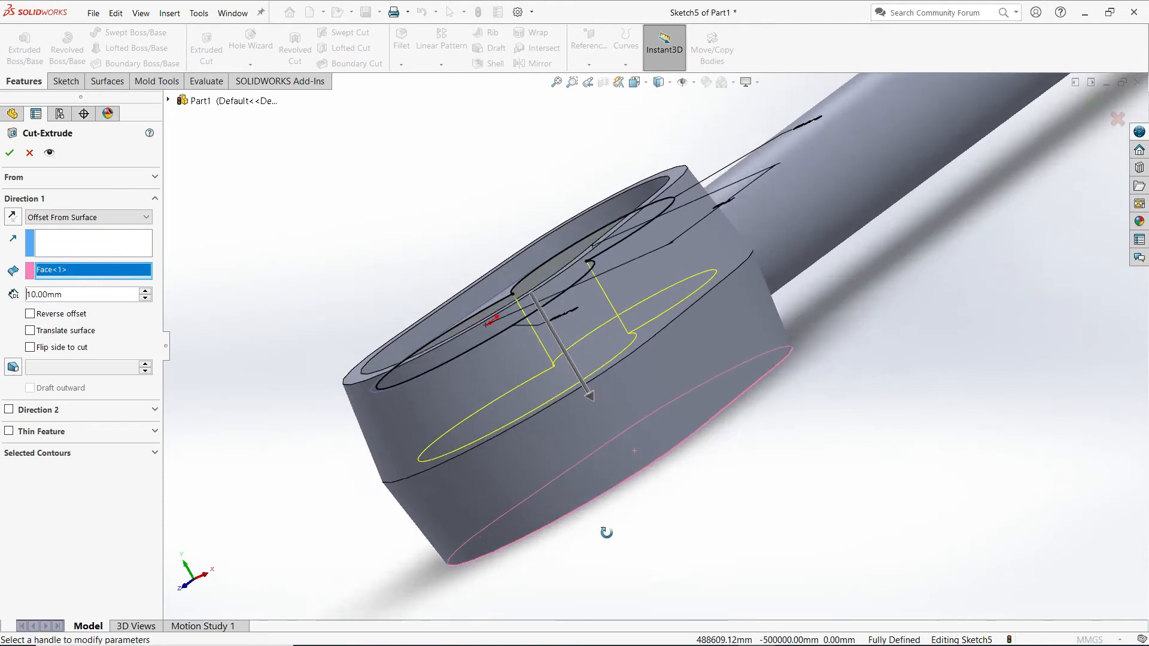
# - Set the cut's offset from the underside face to 5 mm and finish the cut
pyautogui.doubleClick(28, 295)
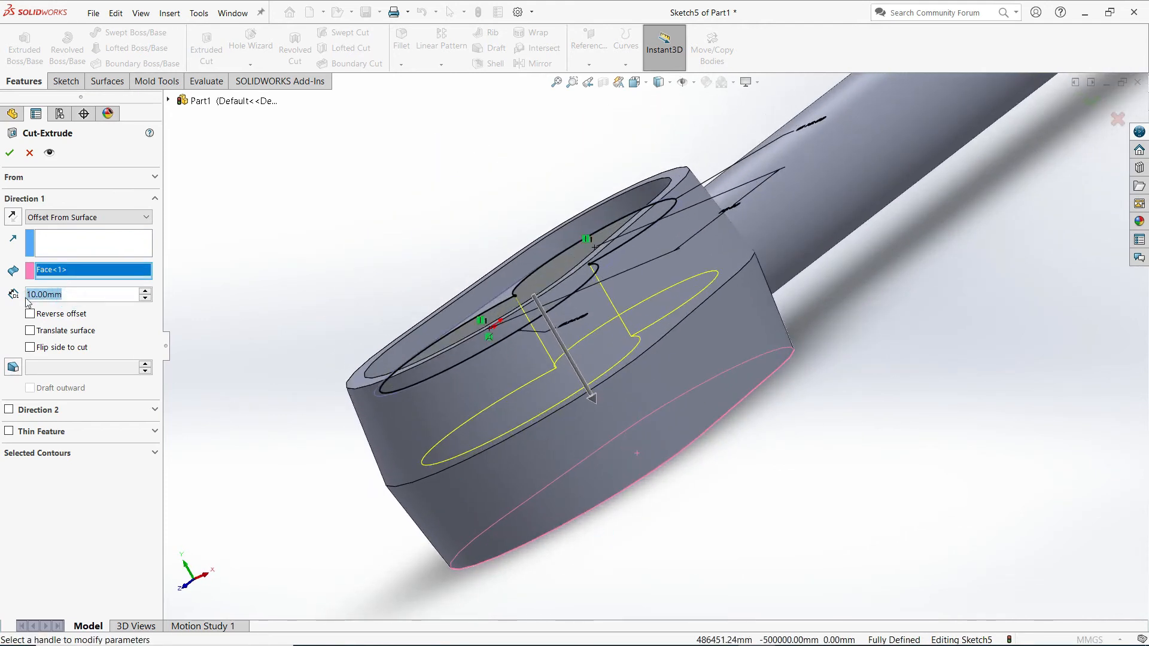
pyautogui.write('5')
pyautogui.press('Return')
pyautogui.moveTo(317, 305); pyautogui.dragTo(372, 263, button='middle')
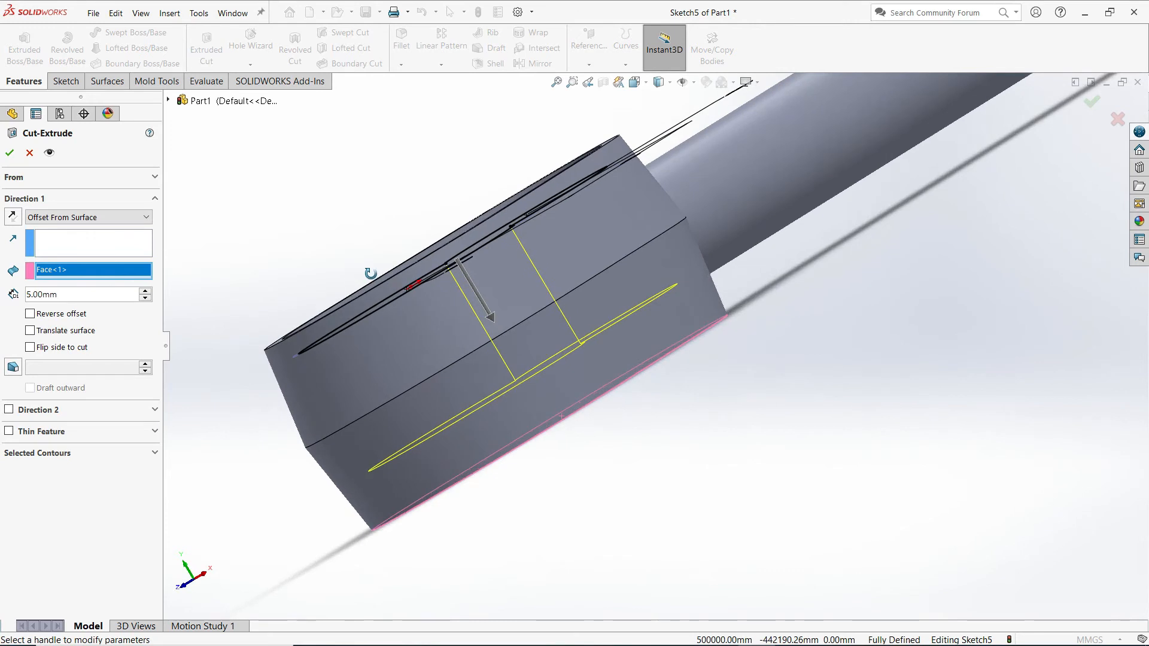
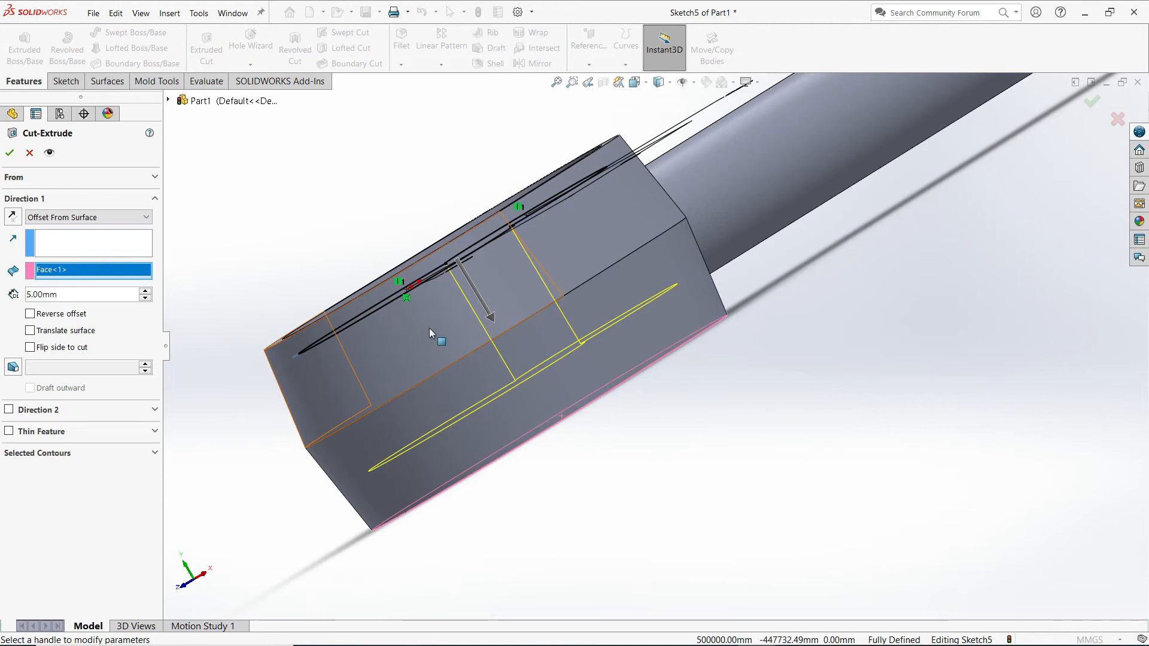
pyautogui.moveTo(374, 242); pyautogui.dragTo(440, 258, button='middle')
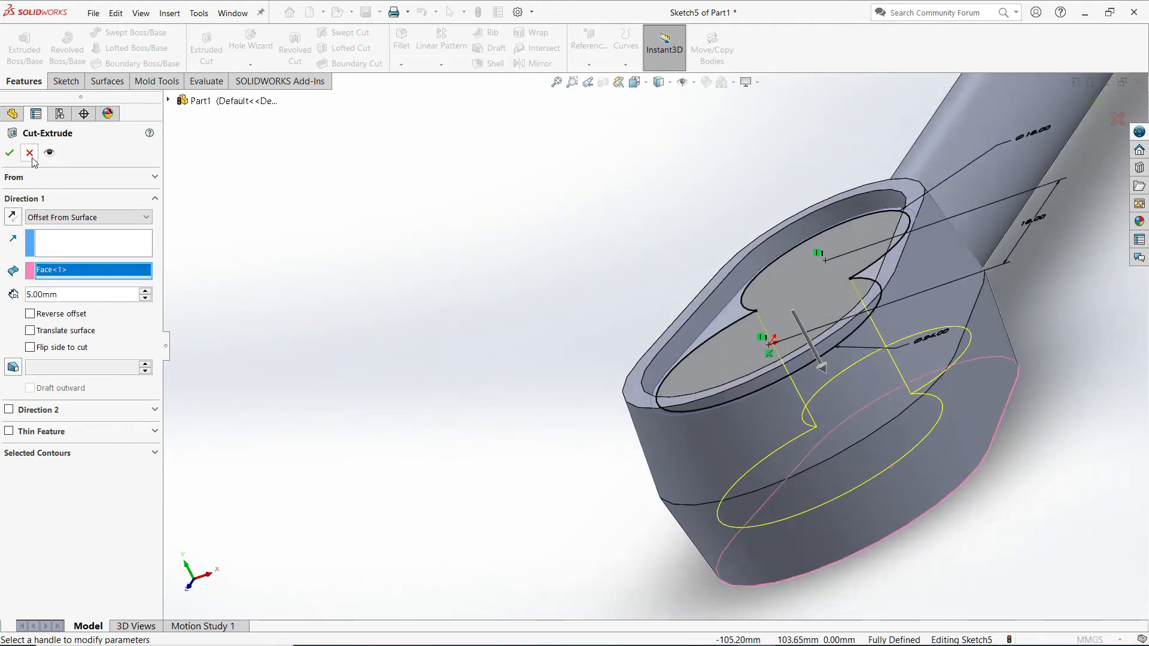
pyautogui.click(10, 153)
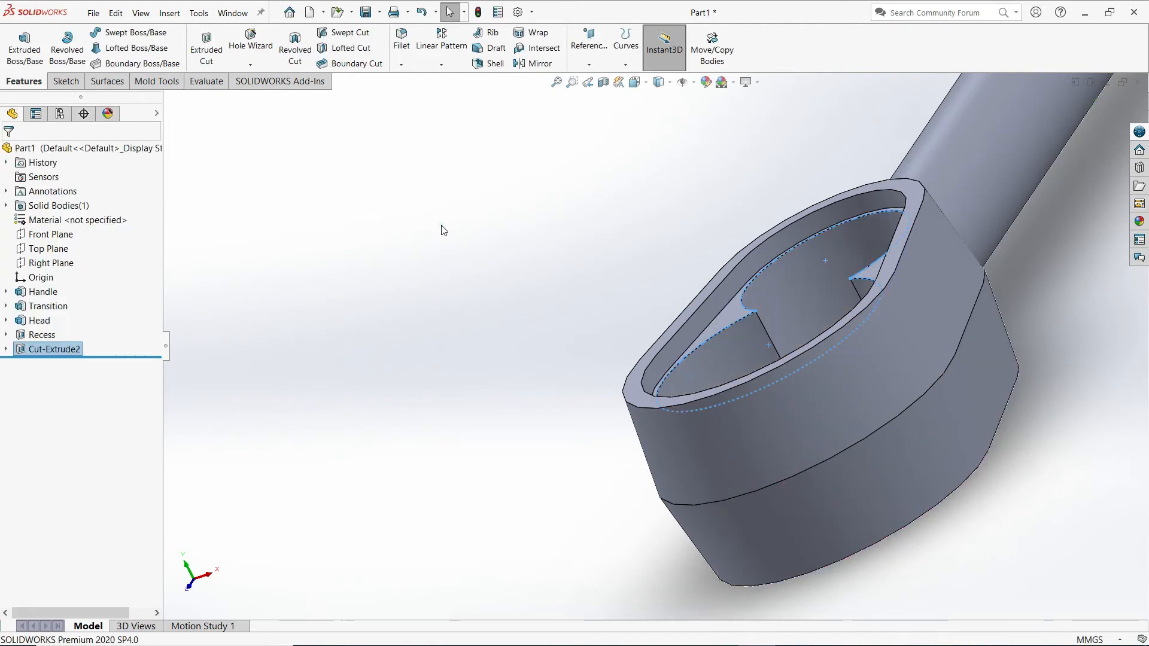
# - Measure the distance between the figure-eight pocket's floor and the underside face of the head
pyautogui.click(649, 87)
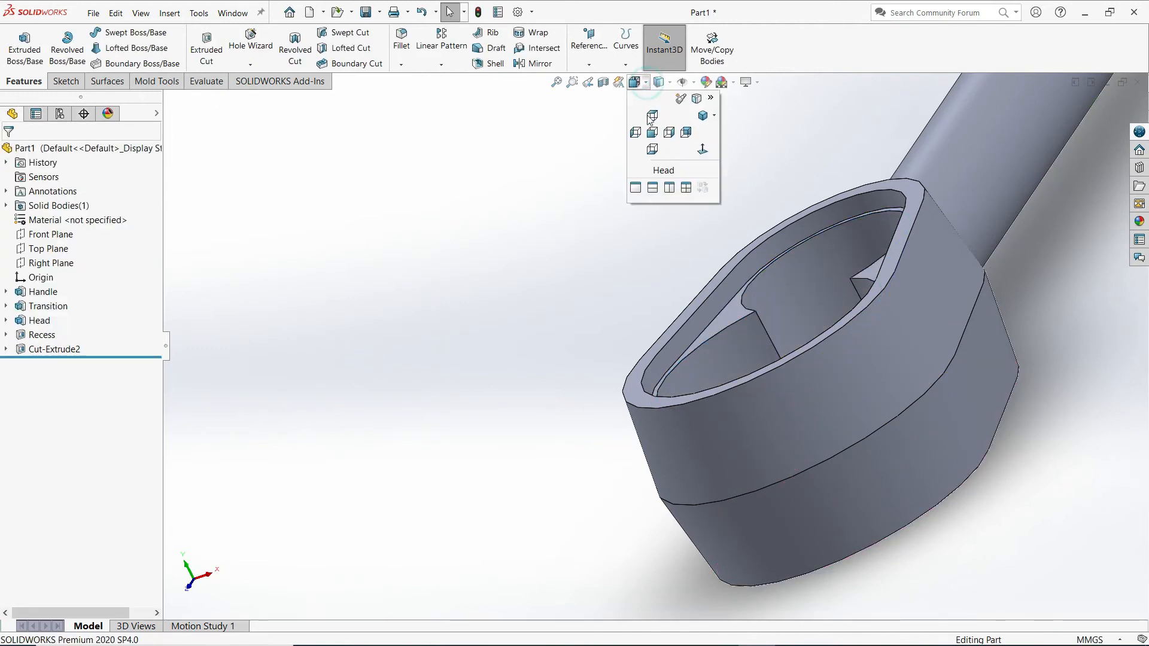
pyautogui.click(652, 187)
pyautogui.moveTo(637, 355)
pyautogui.mouseDown(button='middle')
pyautogui.moveTo(595, 329)
pyautogui.moveTo(587, 225)
pyautogui.moveTo(613, 333)
pyautogui.moveTo(605, 189)
pyautogui.moveTo(632, 257)
pyautogui.moveTo(628, 402)
pyautogui.moveTo(646, 413)
pyautogui.moveTo(628, 392)
pyautogui.moveTo(633, 447)
pyautogui.mouseUp(button='middle')
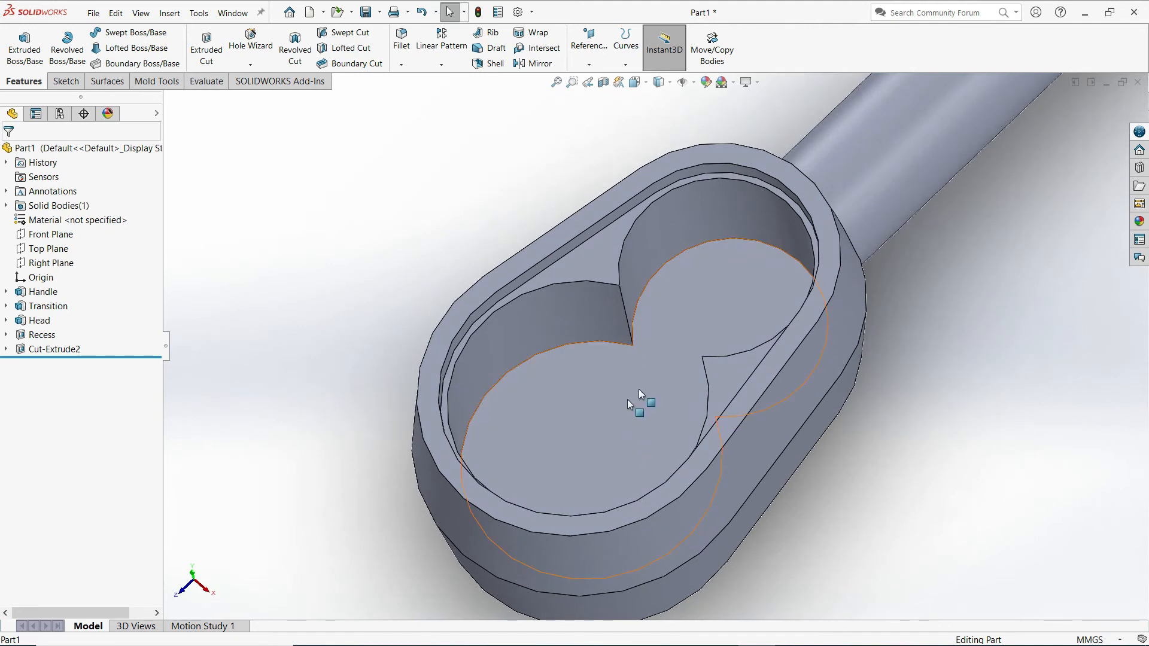
pyautogui.moveTo(626, 393); pyautogui.dragTo(769, 402, button='middle')
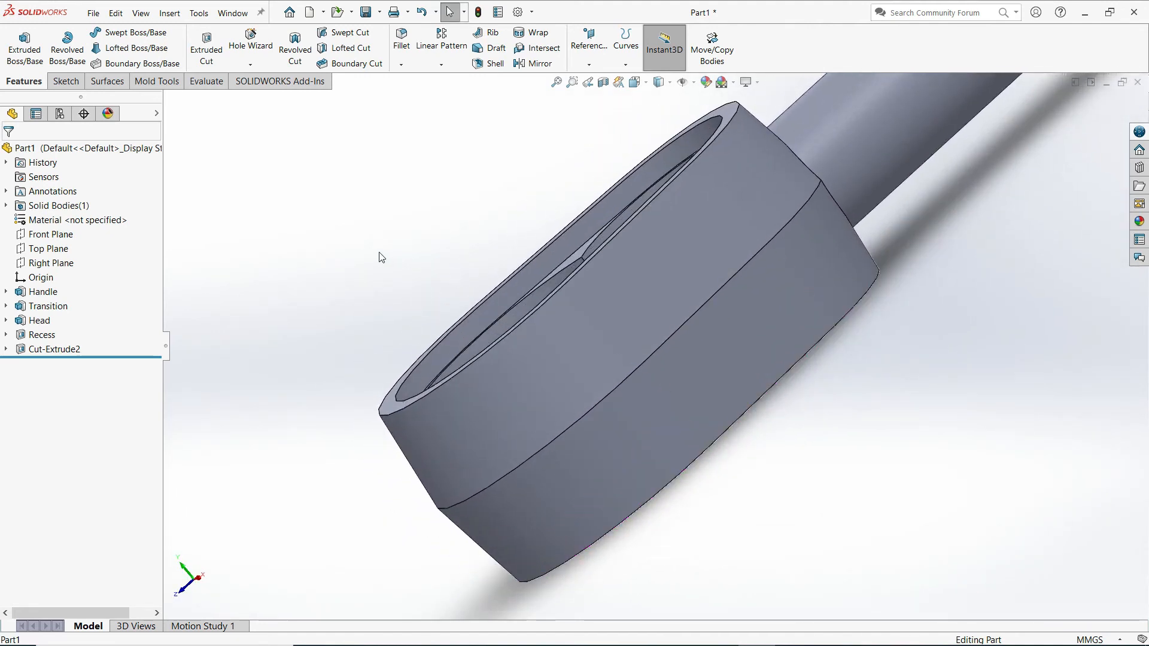
pyautogui.click(206, 82)
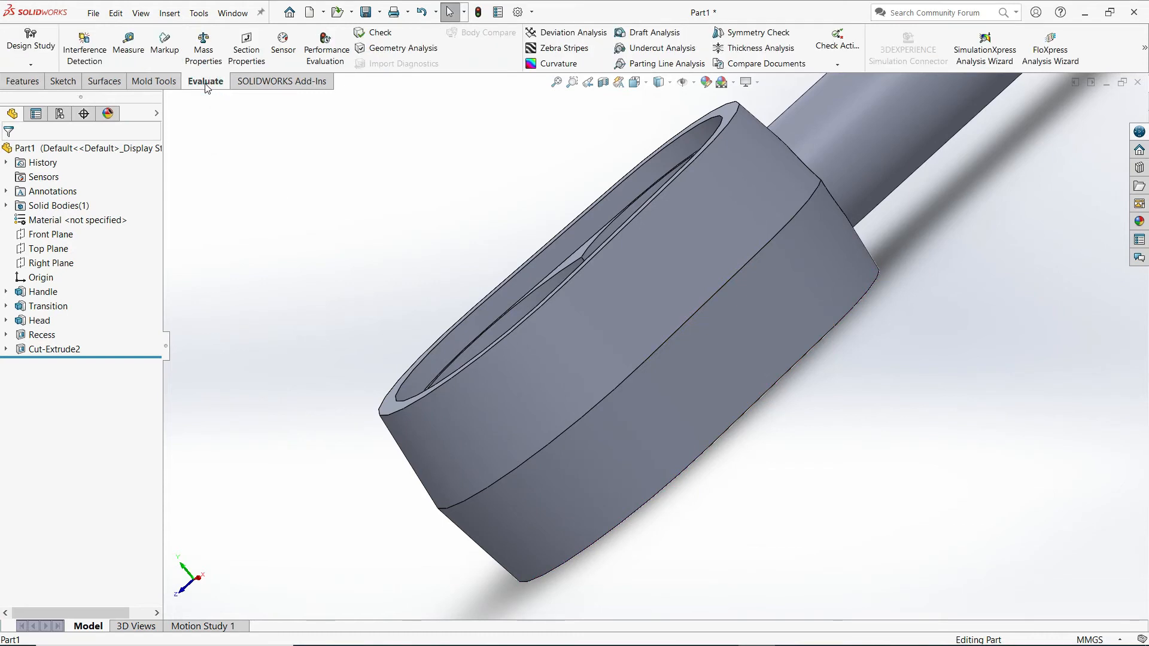
pyautogui.click(128, 51)
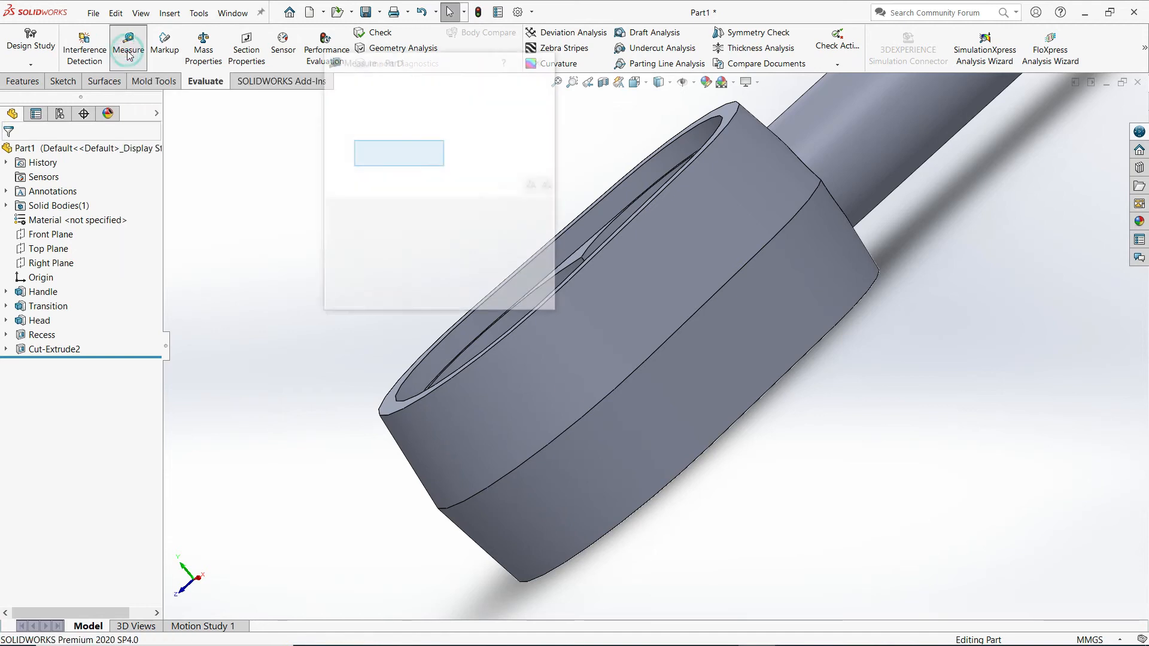
pyautogui.moveTo(292, 320); pyautogui.dragTo(437, 392, button='middle')
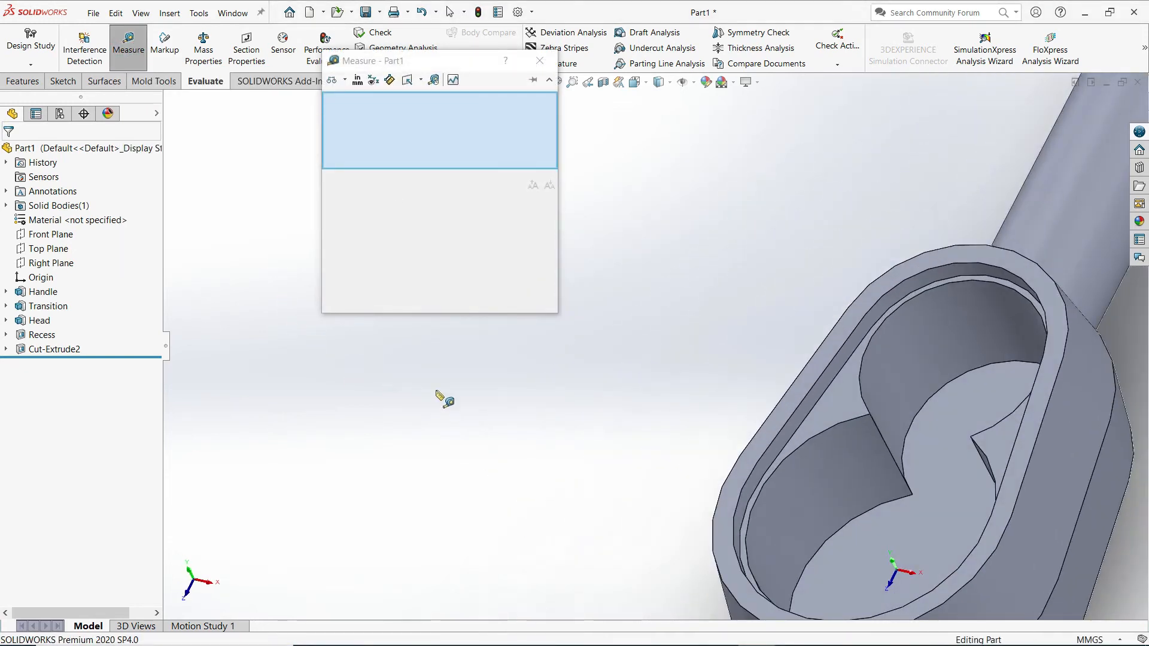
pyautogui.scroll(3, 640, 414)
pyautogui.scroll(-3, 710, 422)
pyautogui.scroll(3, 882, 483)
pyautogui.scroll(-3, 856, 444)
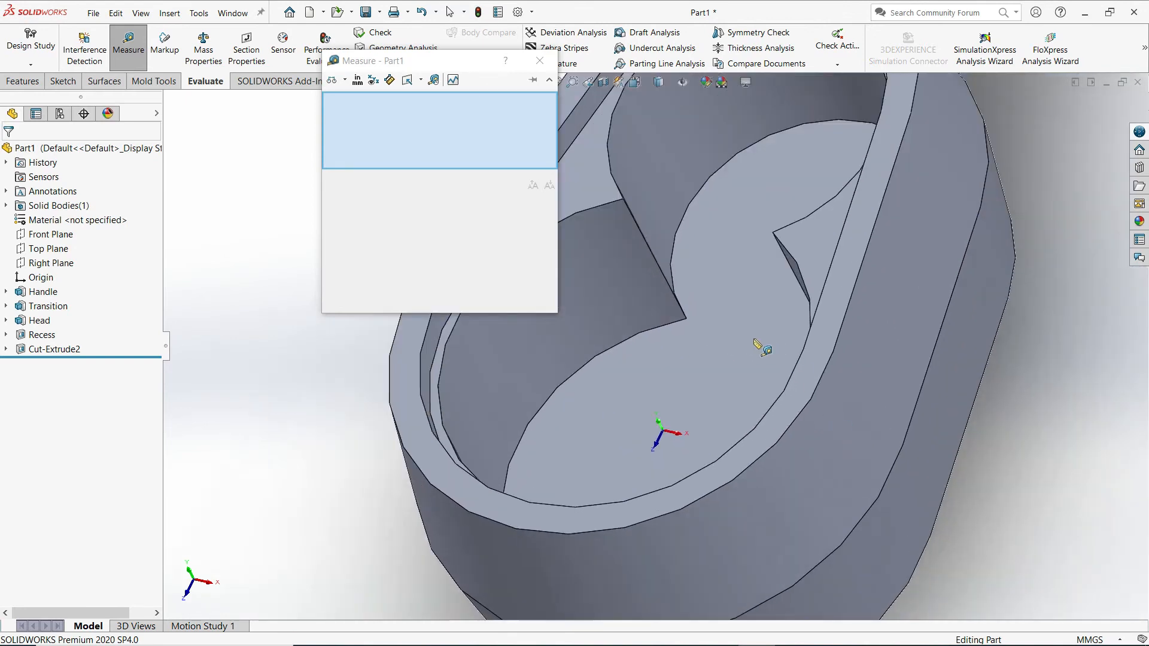
pyautogui.click(755, 348)
pyautogui.moveTo(1013, 470); pyautogui.dragTo(895, 397, button='middle')
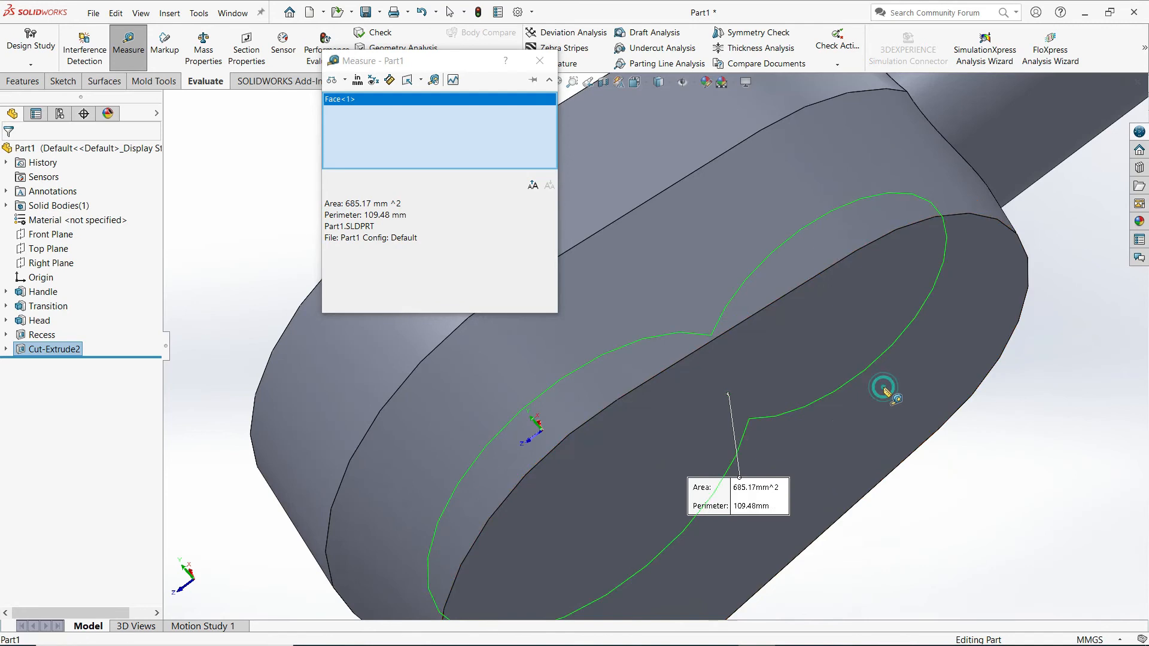
pyautogui.click(883, 392)
pyautogui.moveTo(1068, 490); pyautogui.dragTo(1077, 492, button='middle')
pyautogui.scroll(1, 1068, 483)
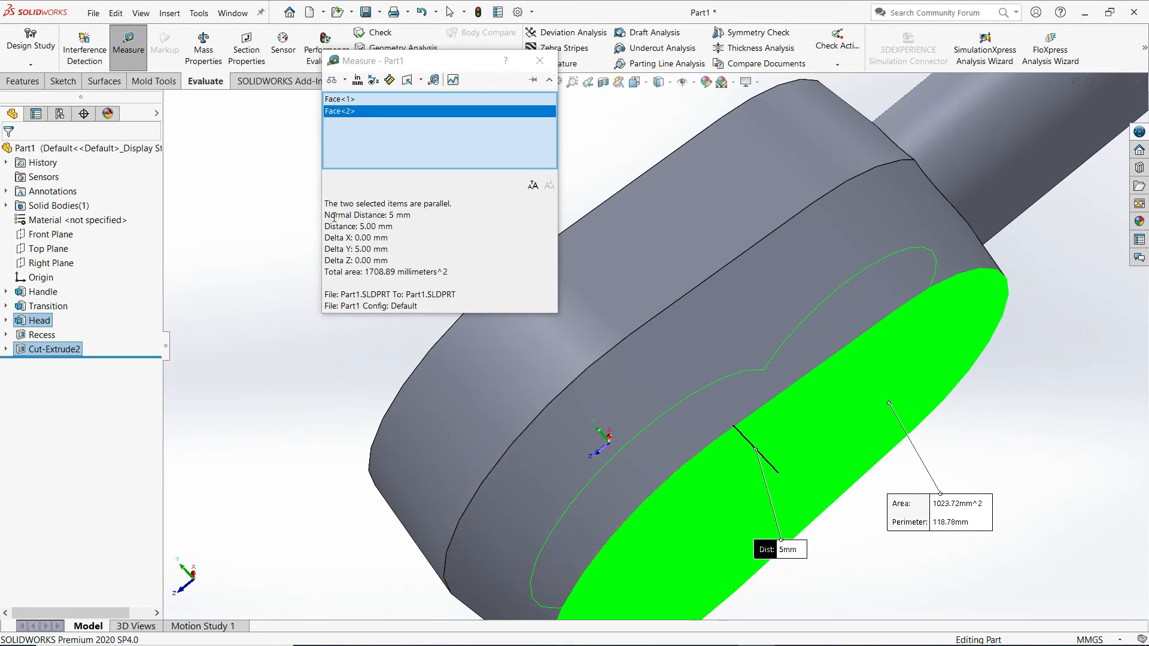
pyautogui.moveTo(326, 215); pyautogui.dragTo(380, 218)
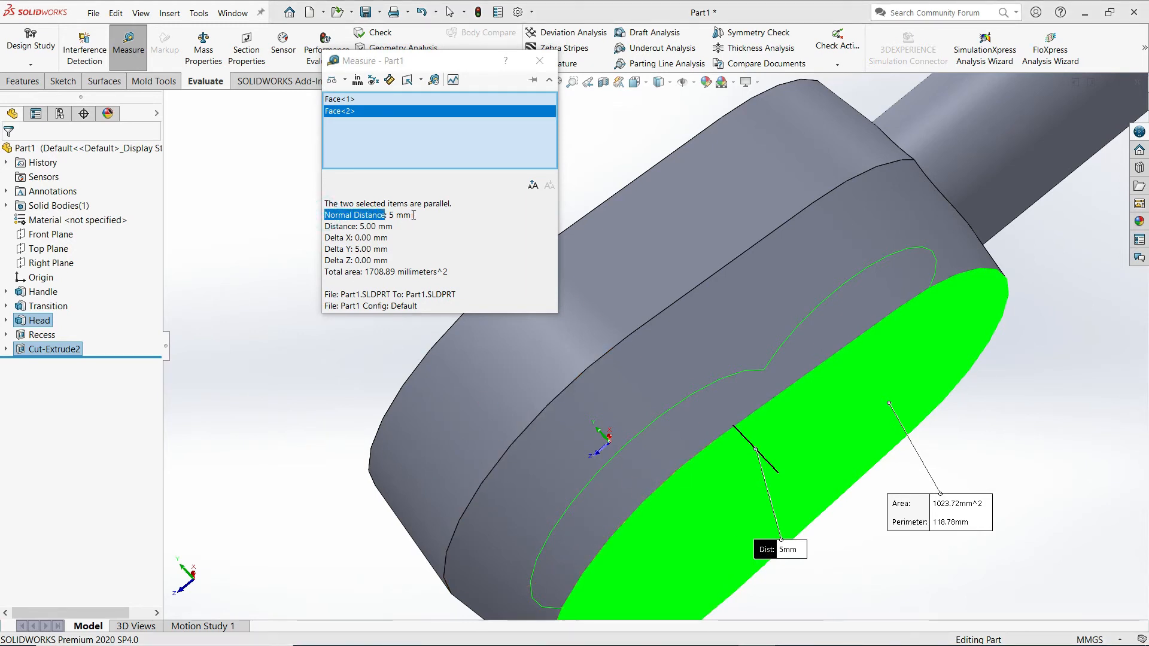
pyautogui.click(539, 63)
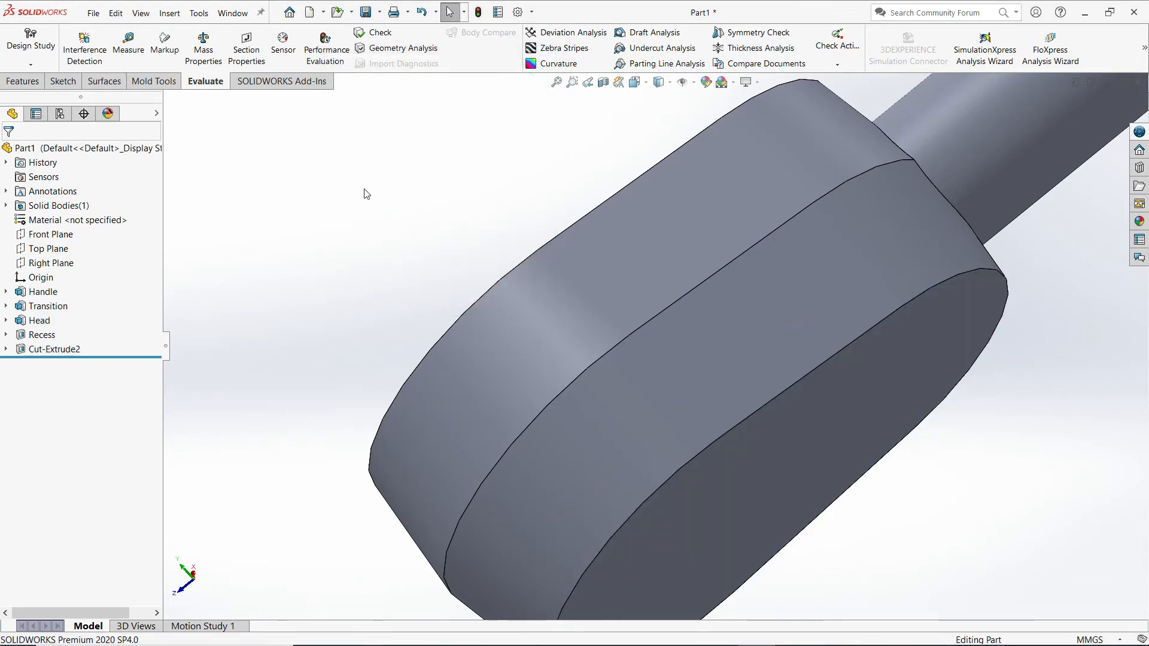
# - Rename the figure-eight cut feature as Pocket
pyautogui.click(645, 83)
pyautogui.click(691, 134)
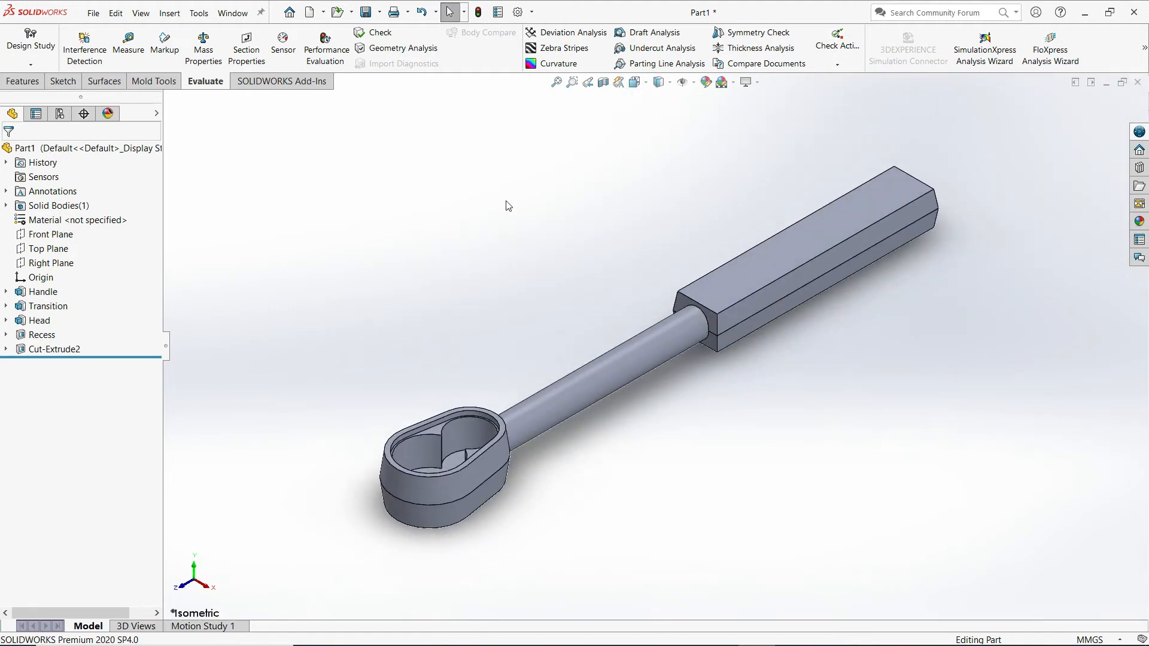
pyautogui.click(54, 352)
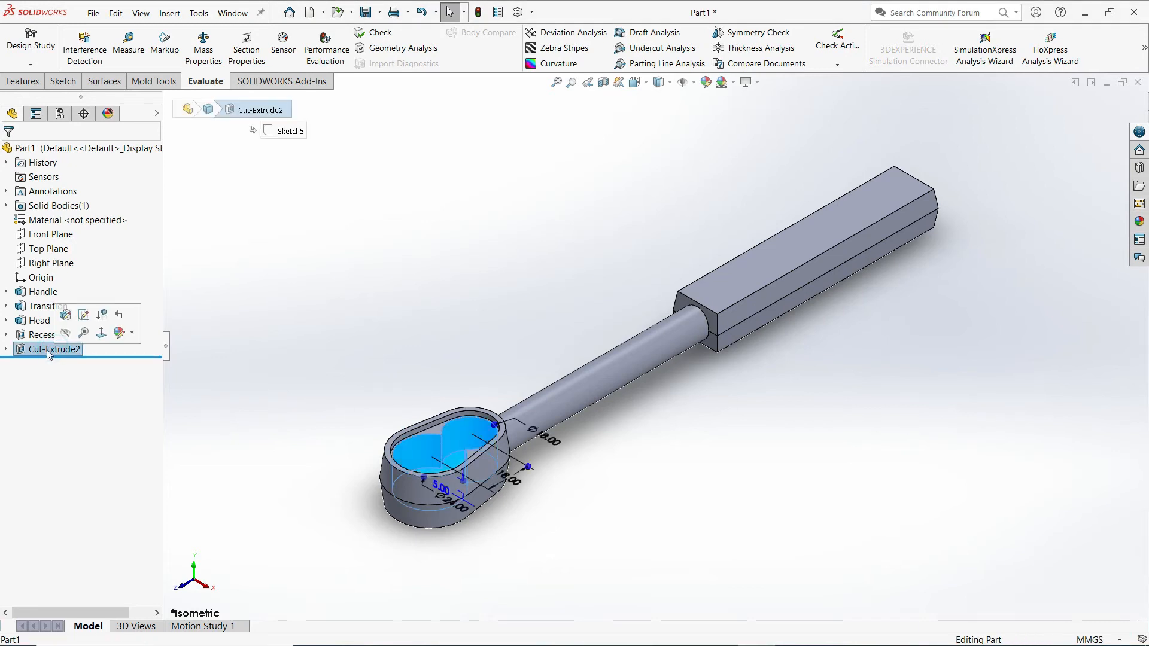
pyautogui.click(51, 349)
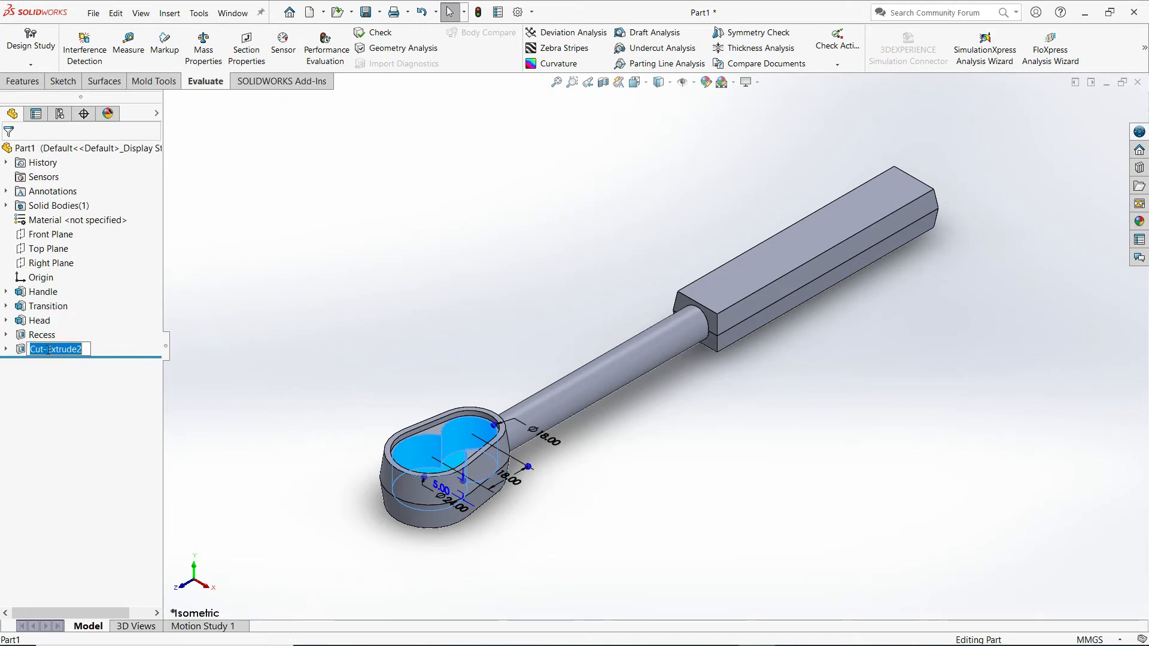
pyautogui.write('Pocket')
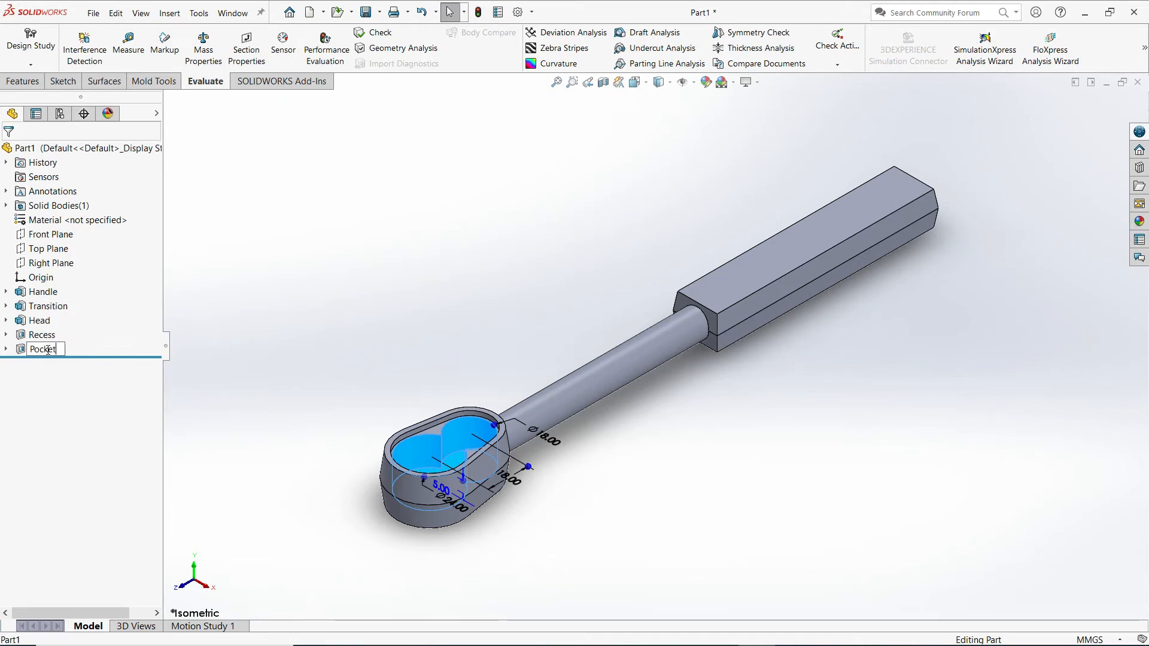
pyautogui.click(224, 261)
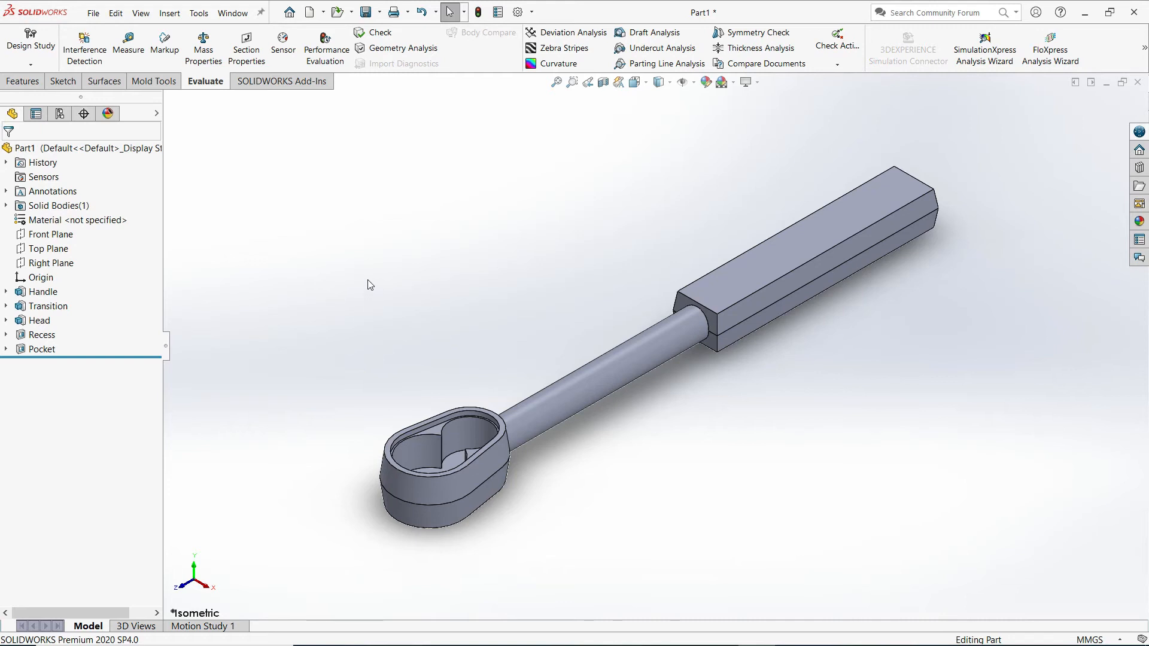
# - Set up a Hole Wizard plain hole in ANSI Metric, type Drill sizes, with size Ø9.0
pyautogui.click(22, 82)
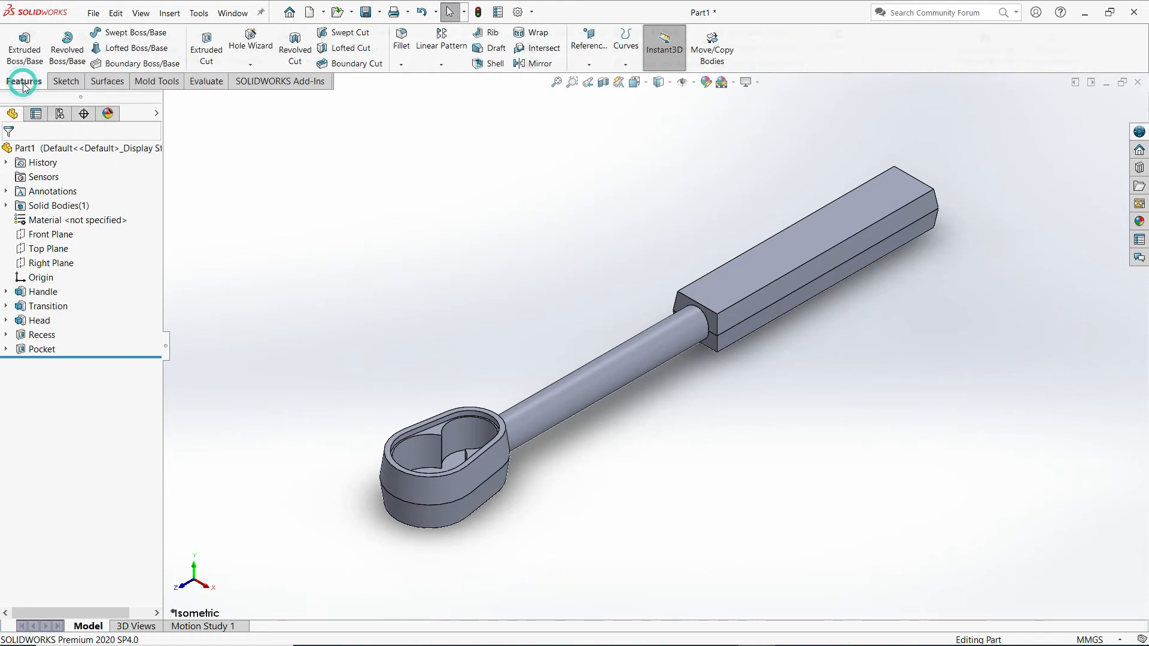
pyautogui.click(254, 48)
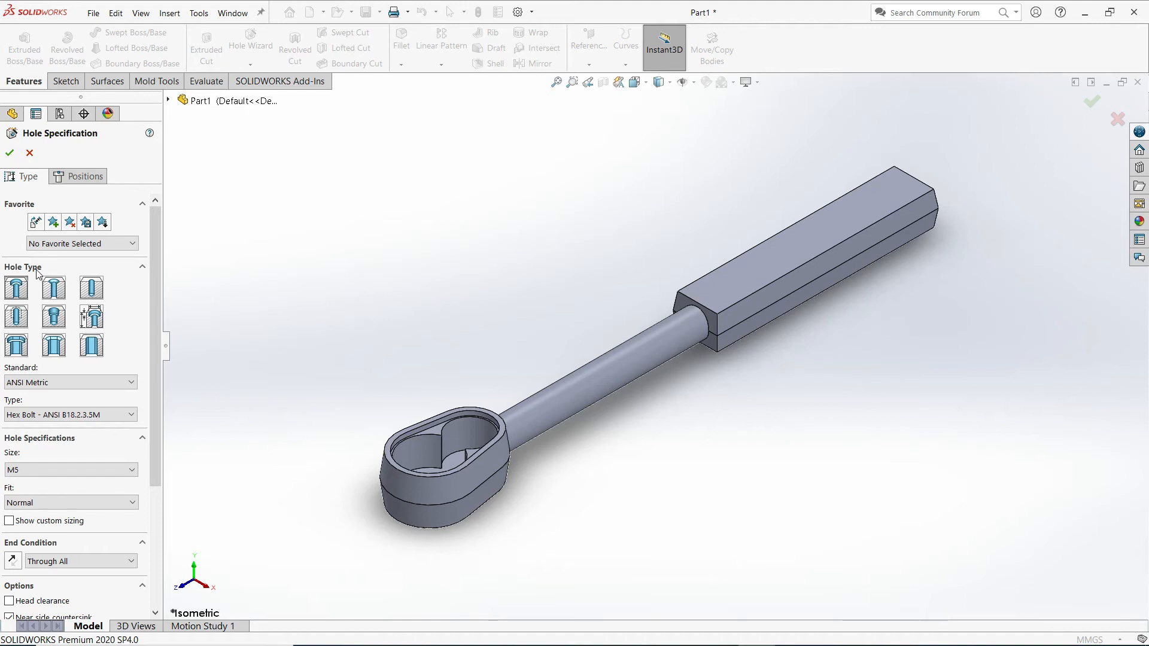
pyautogui.click(96, 293)
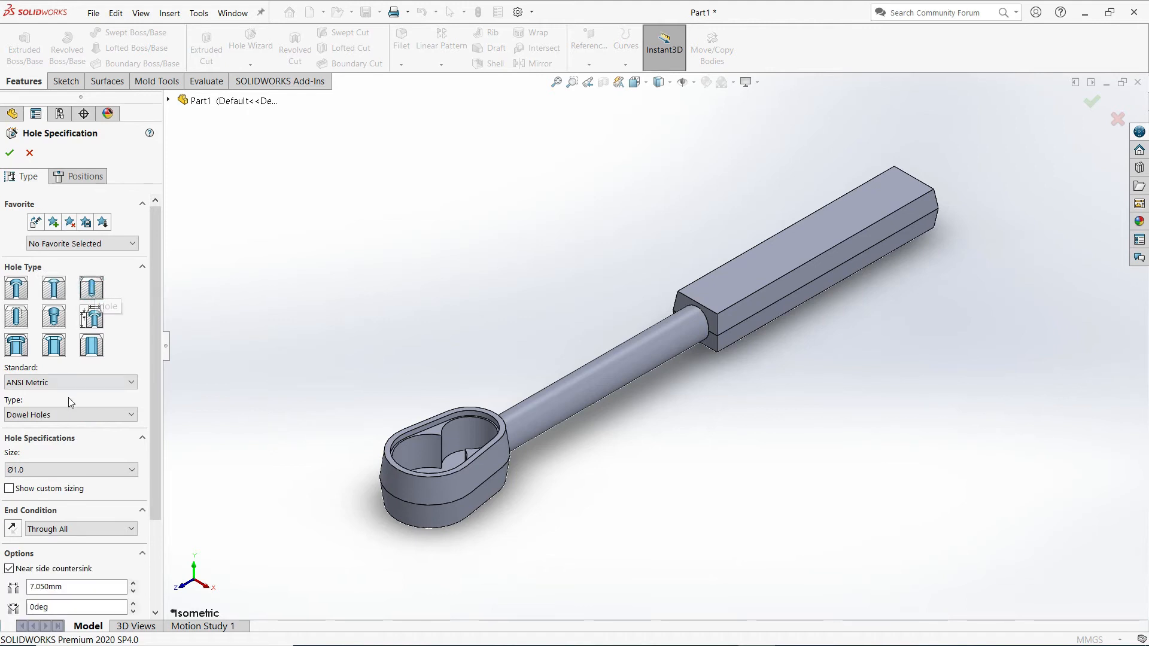
pyautogui.click(77, 383)
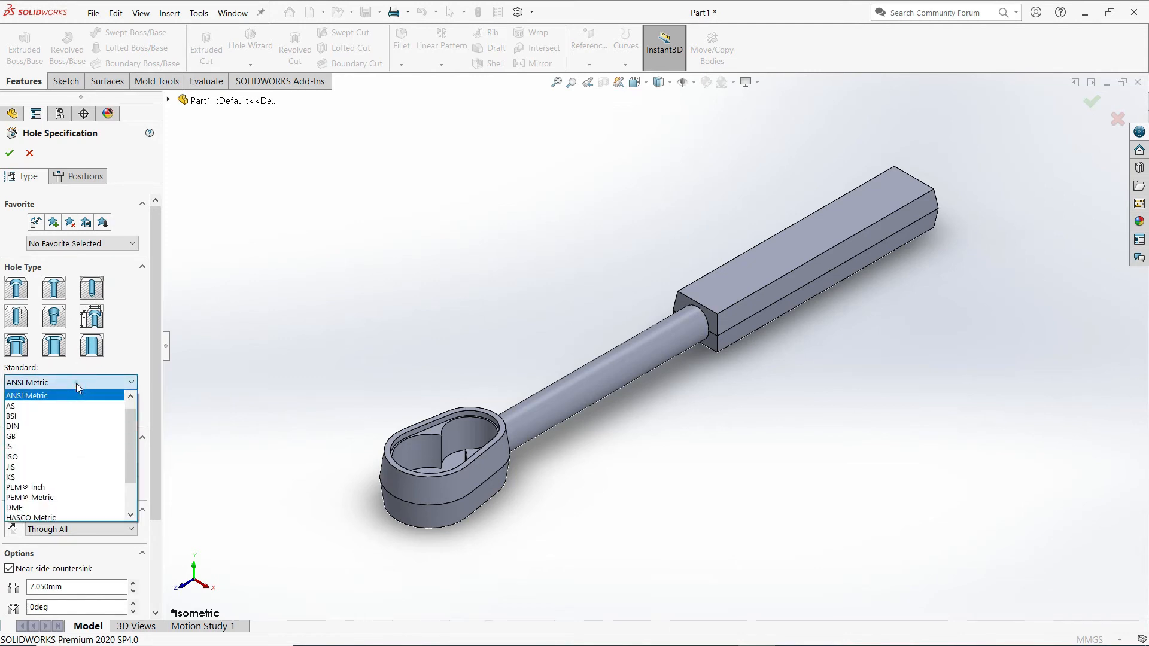
pyautogui.click(76, 395)
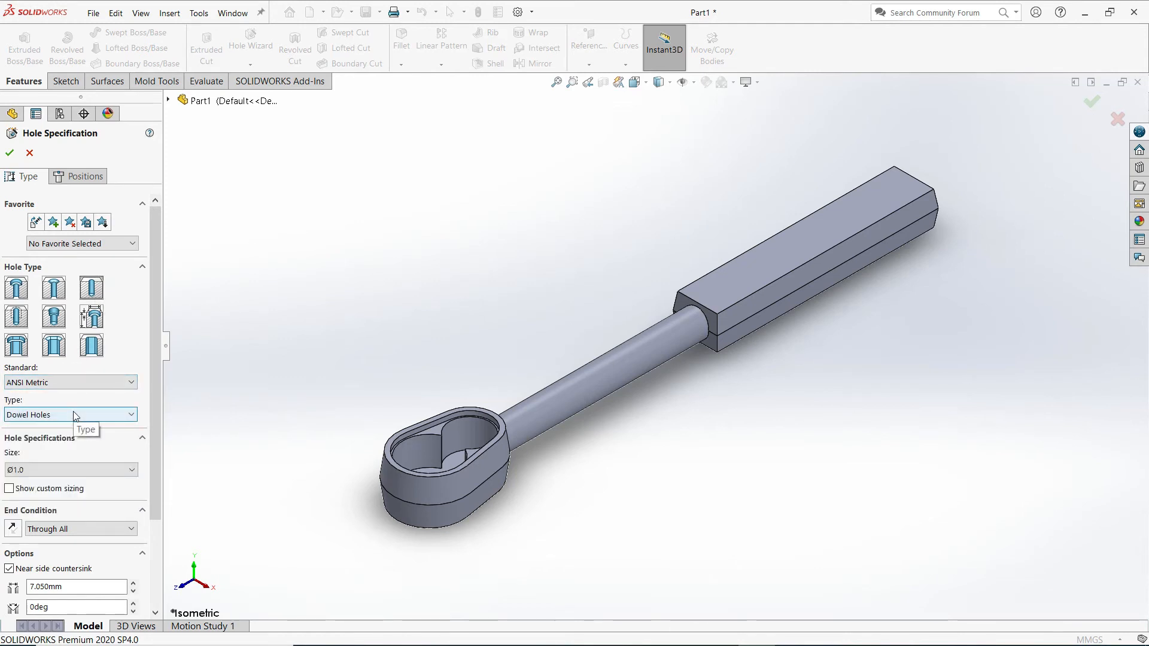
pyautogui.click(74, 411)
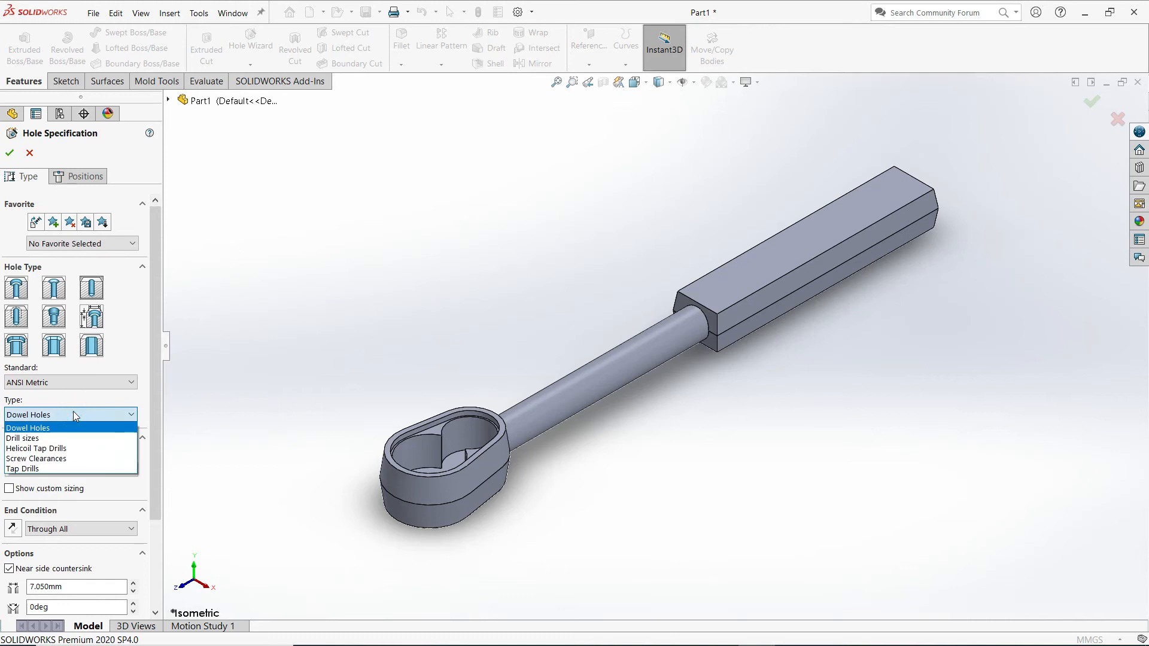
pyautogui.click(54, 439)
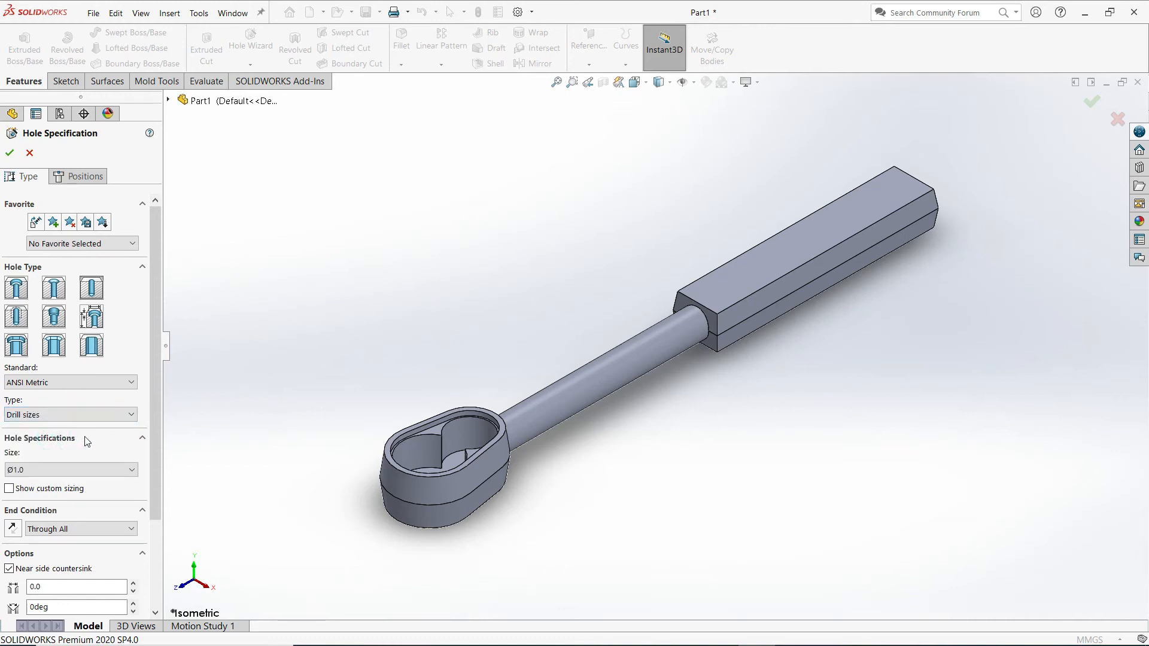
pyautogui.click(60, 473)
pyautogui.moveTo(133, 511); pyautogui.dragTo(131, 568)
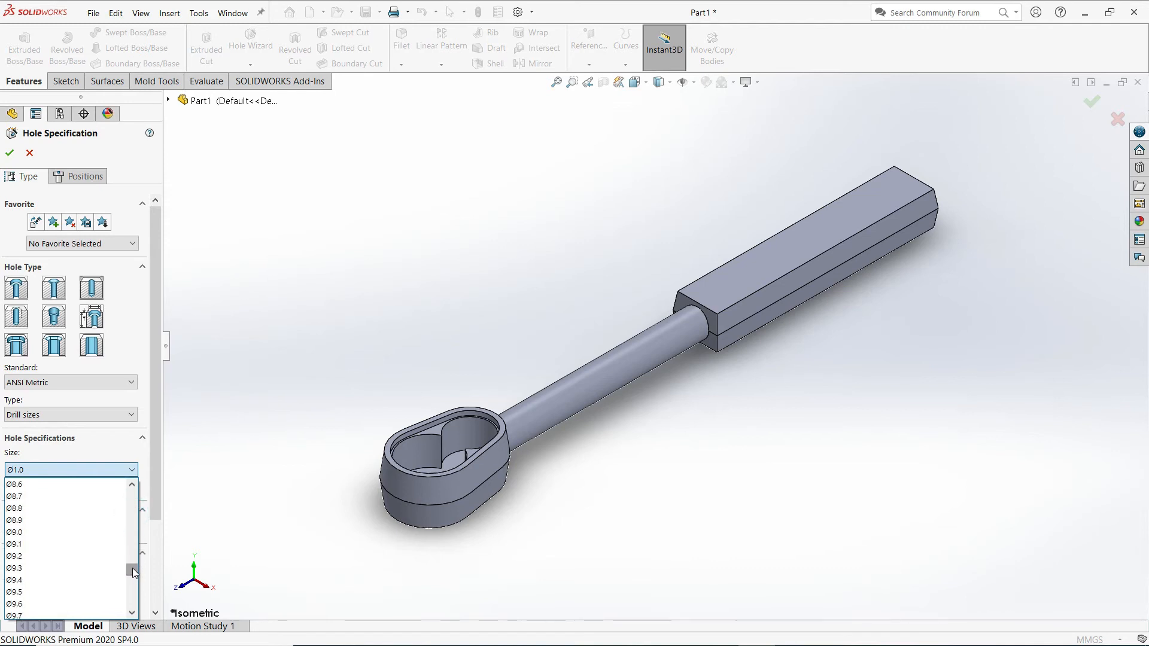
pyautogui.click(52, 532)
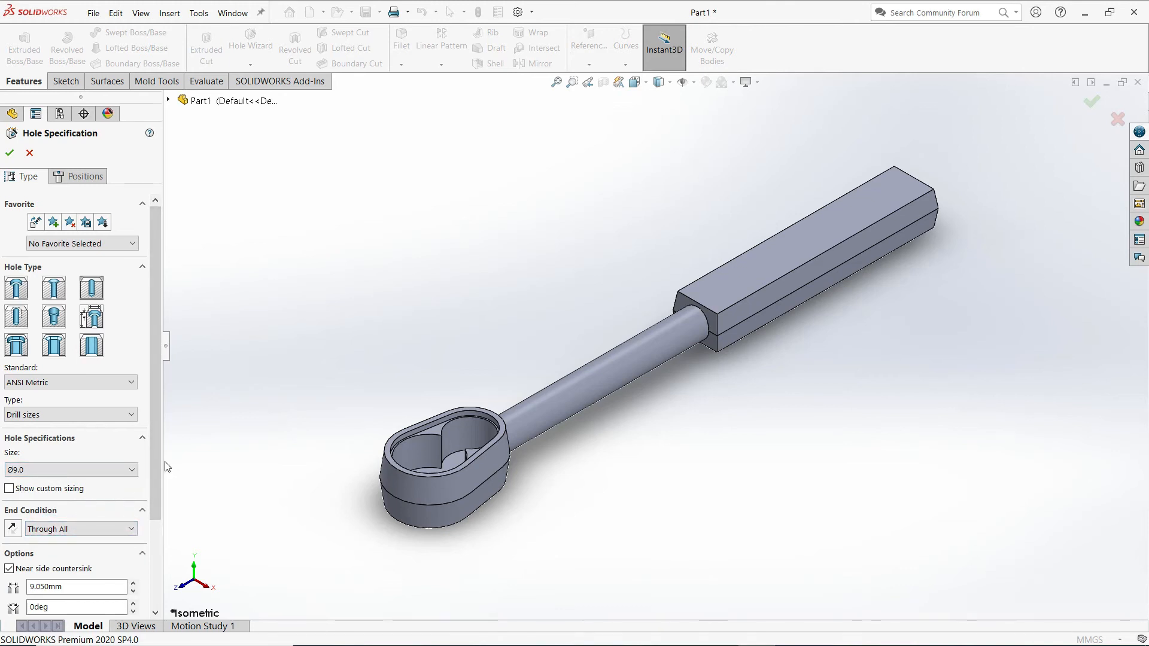
# - Place the hole on the pocket's floor at the centre of the smaller lobe's arc and finish it
pyautogui.click(78, 177)
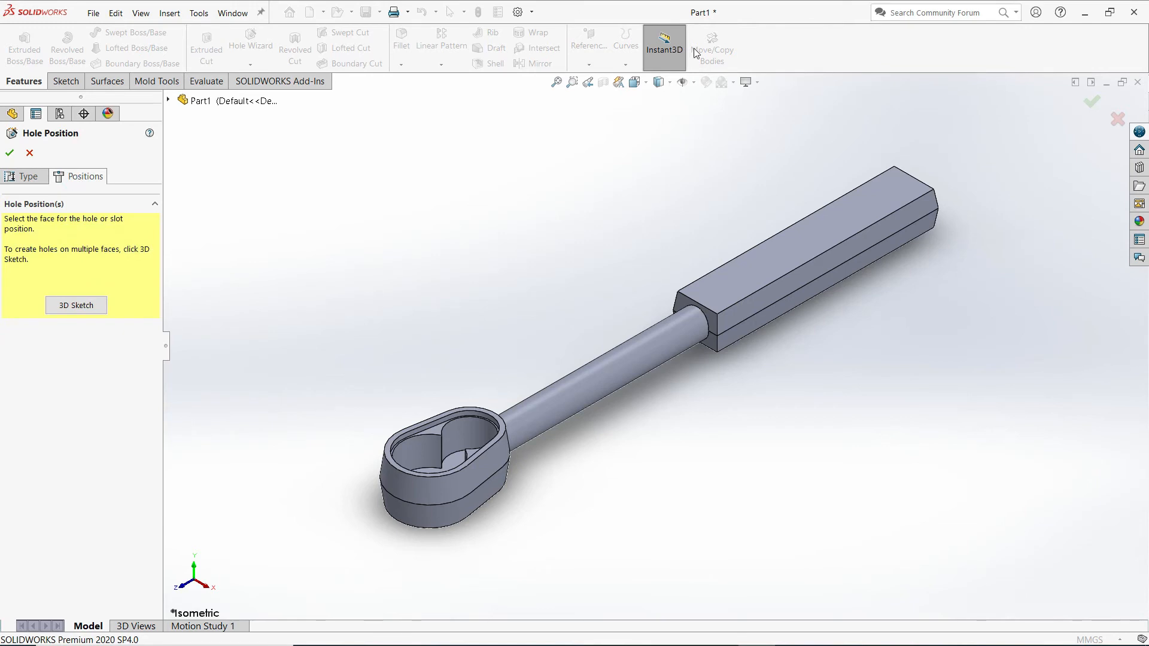
pyautogui.click(645, 85)
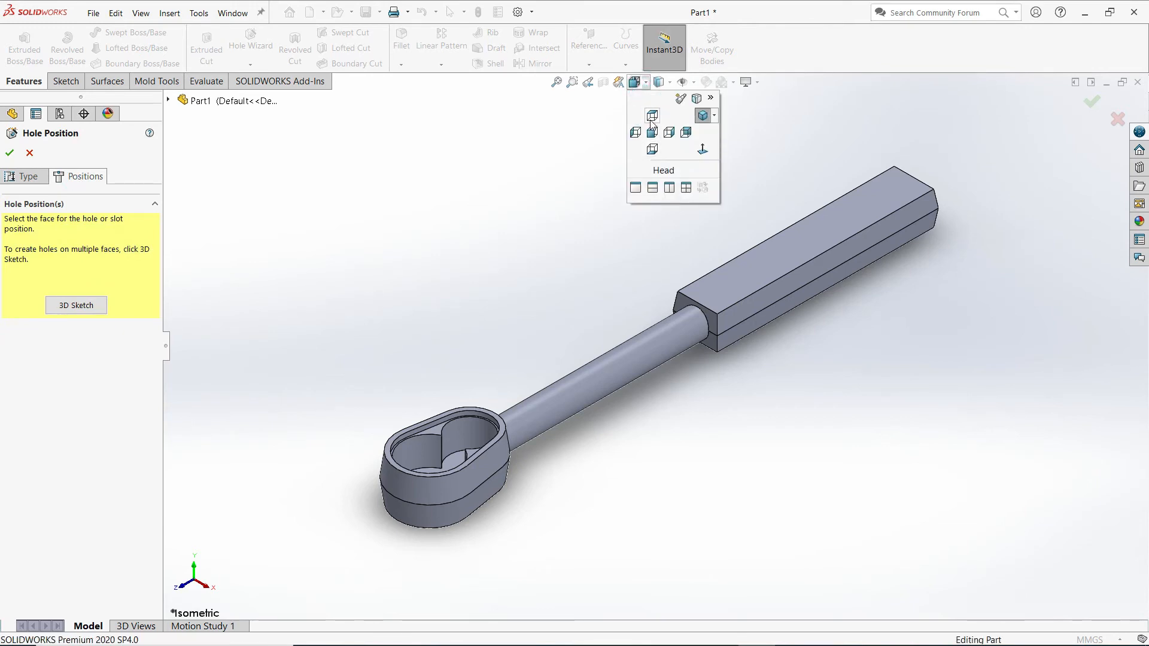
pyautogui.click(651, 118)
pyautogui.scroll(-5, 664, 563)
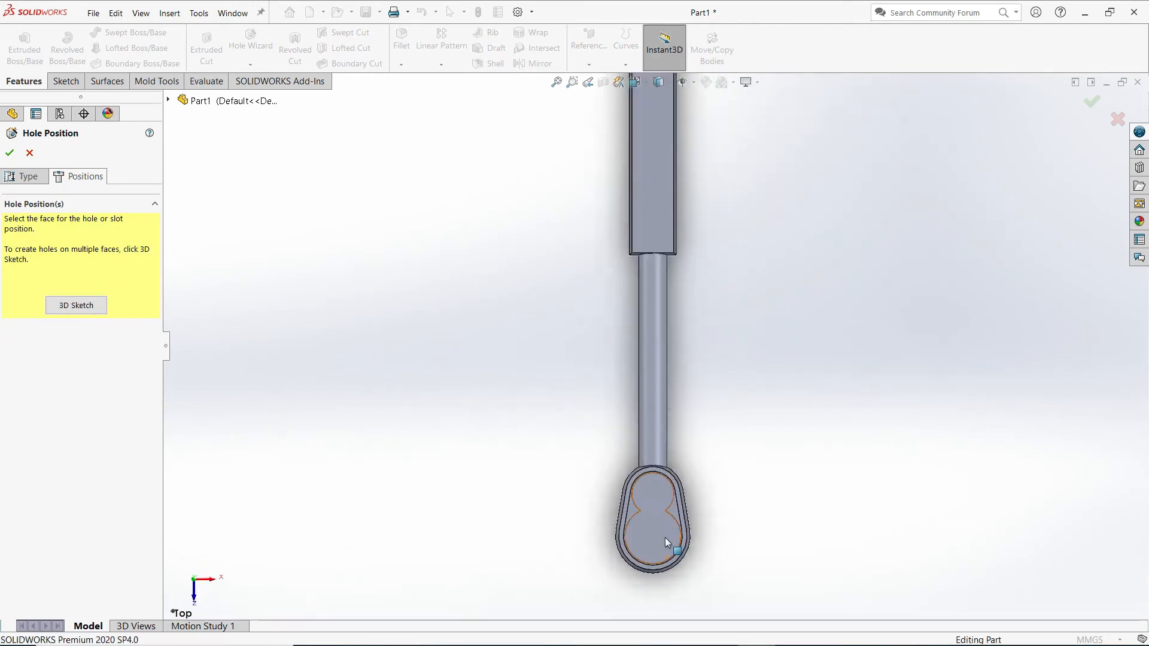
pyautogui.scroll(-5, 684, 472)
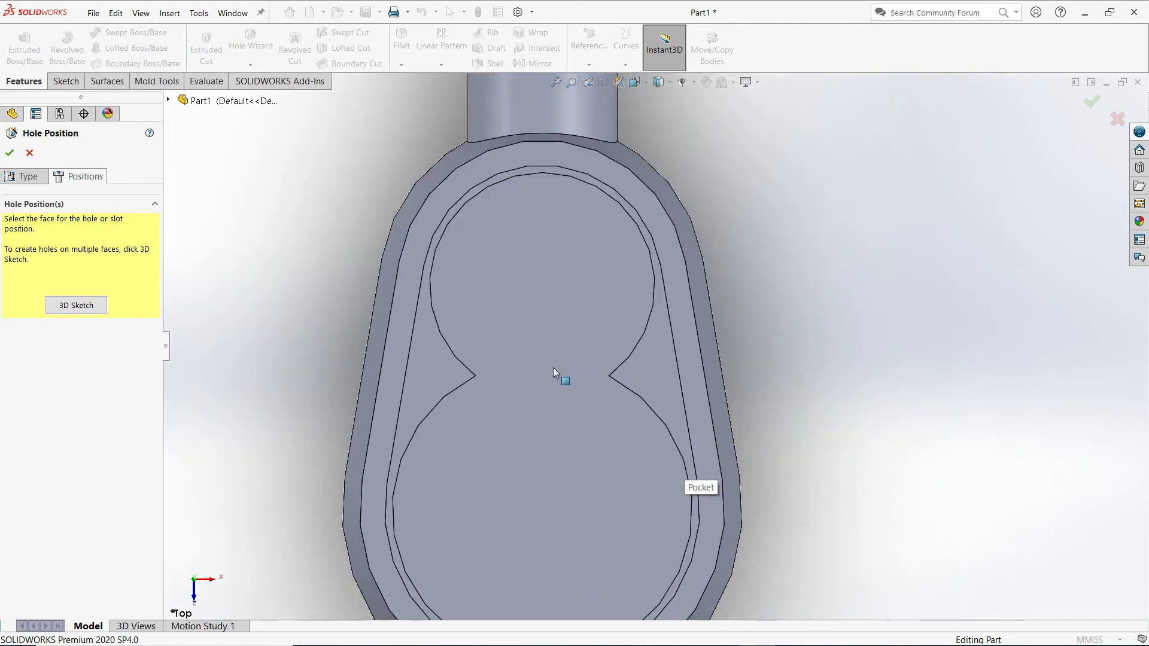
pyautogui.click(535, 362)
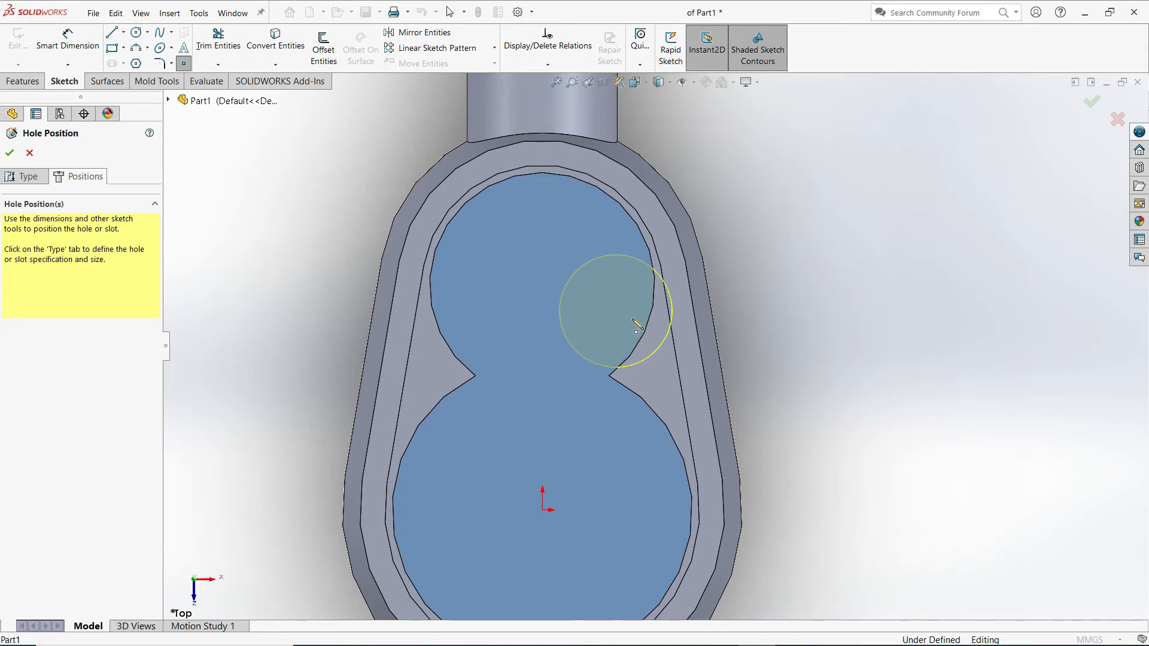
pyautogui.moveTo(647, 334)
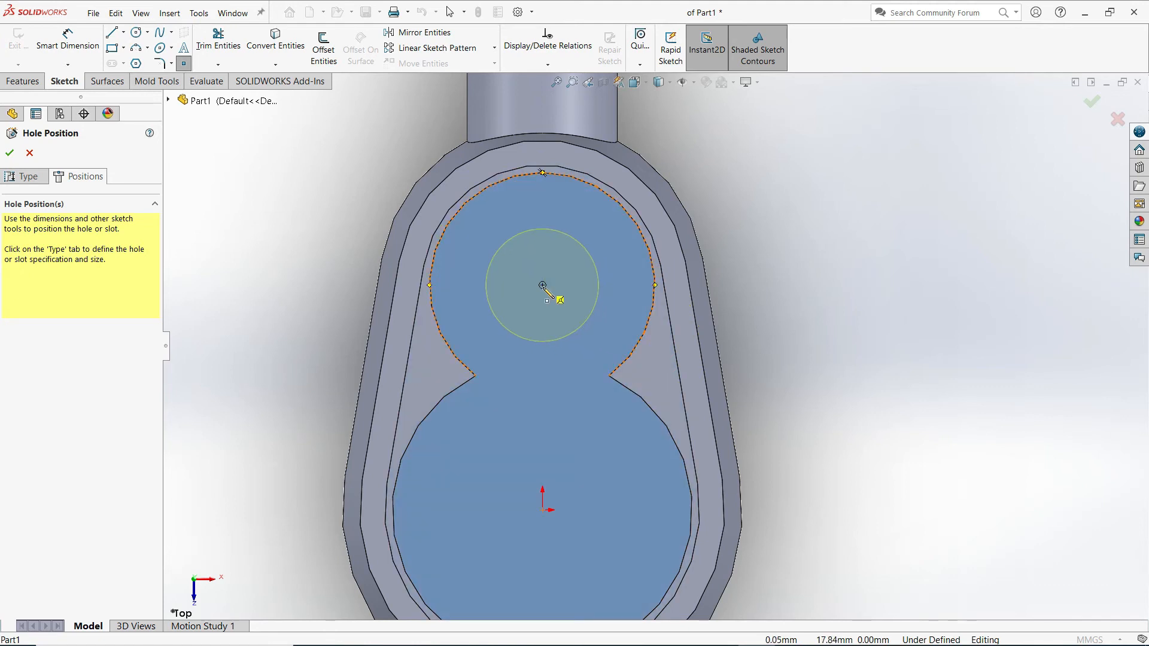
pyautogui.click(542, 285)
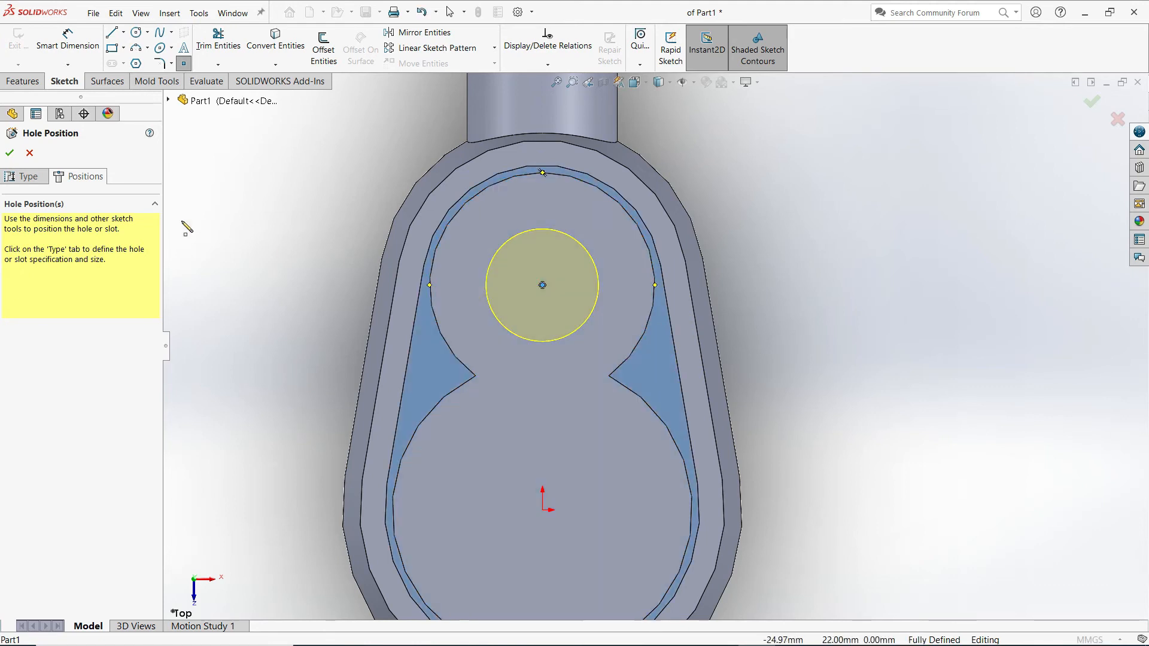
pyautogui.click(9, 153)
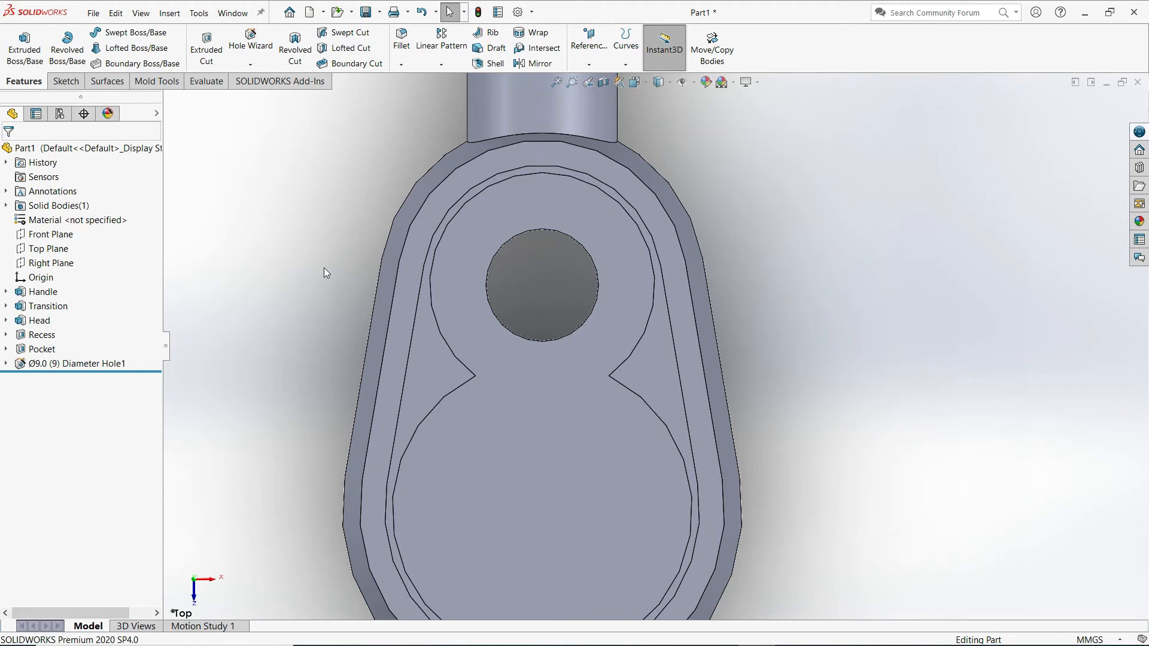
# - Rename the 9 mm hole feature as Wheel Hole
pyautogui.rightClick(60, 367)
pyautogui.click(43, 365)
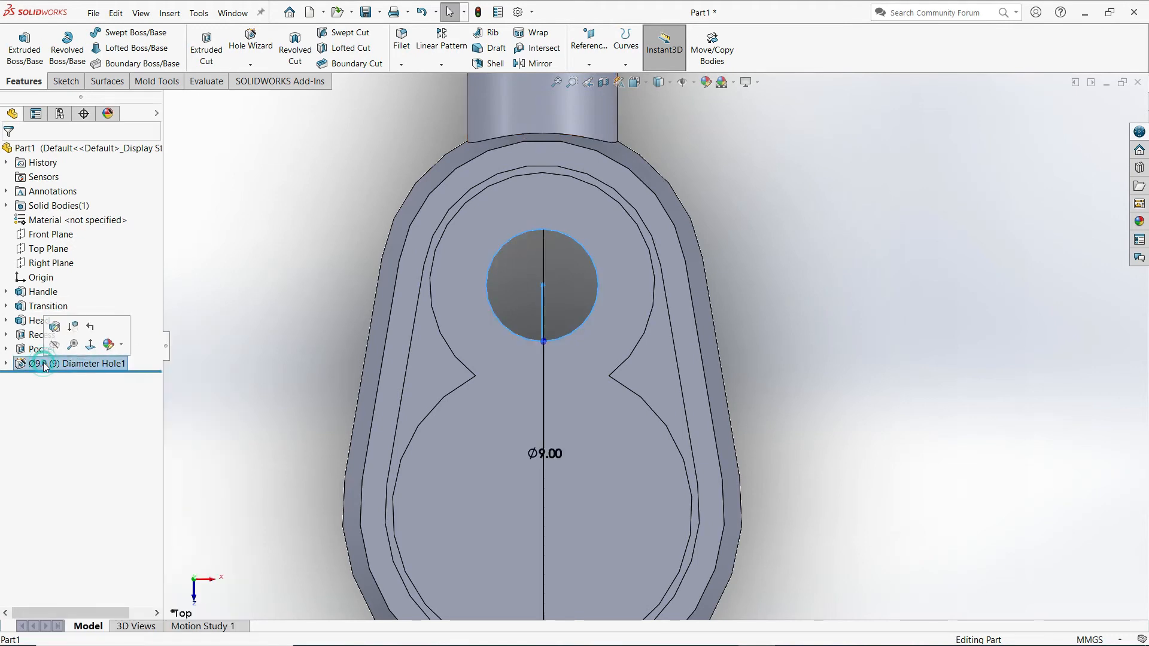
pyautogui.click(64, 363)
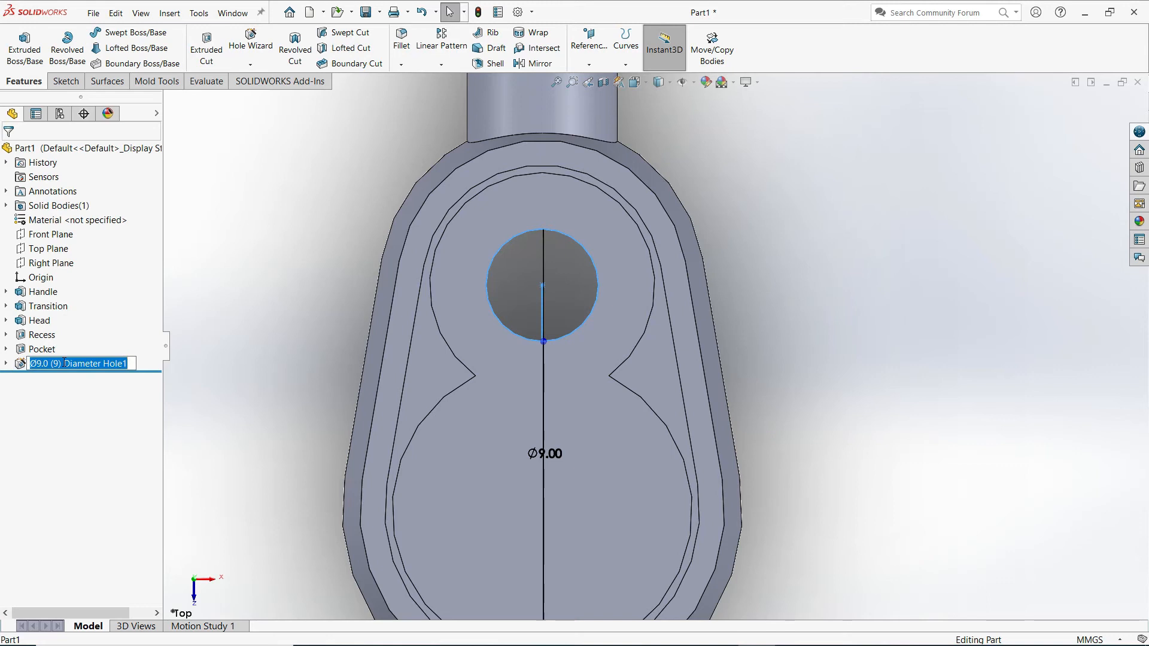
pyautogui.write('W')
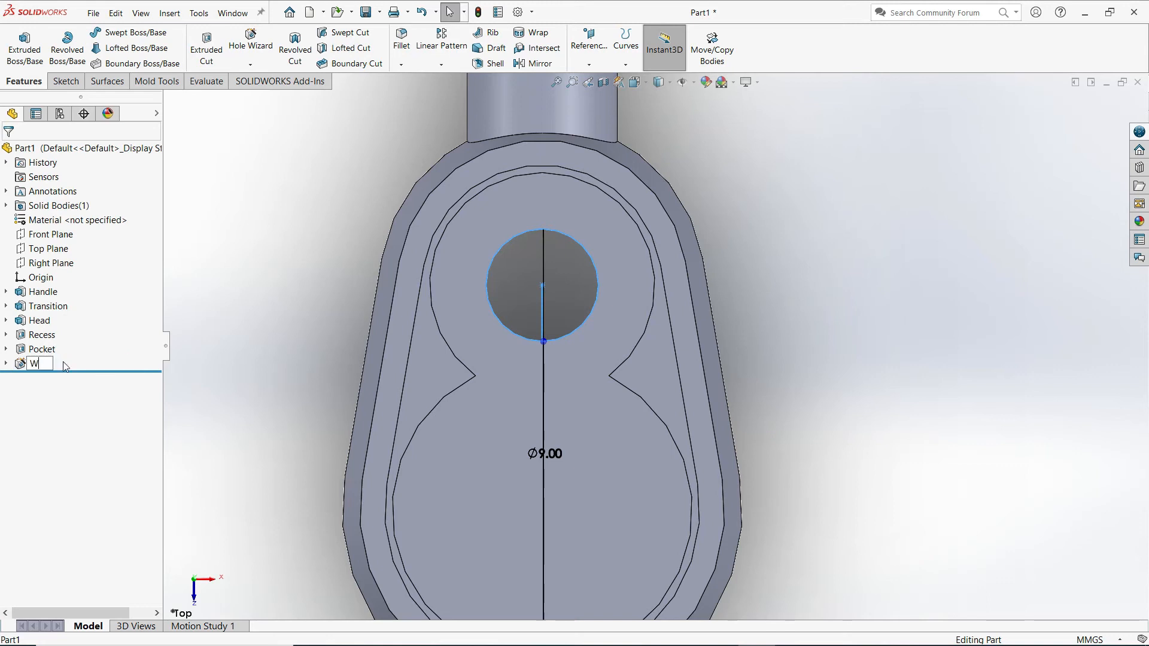
pyautogui.write('heel')
pyautogui.press('Return')
pyautogui.click(49, 365)
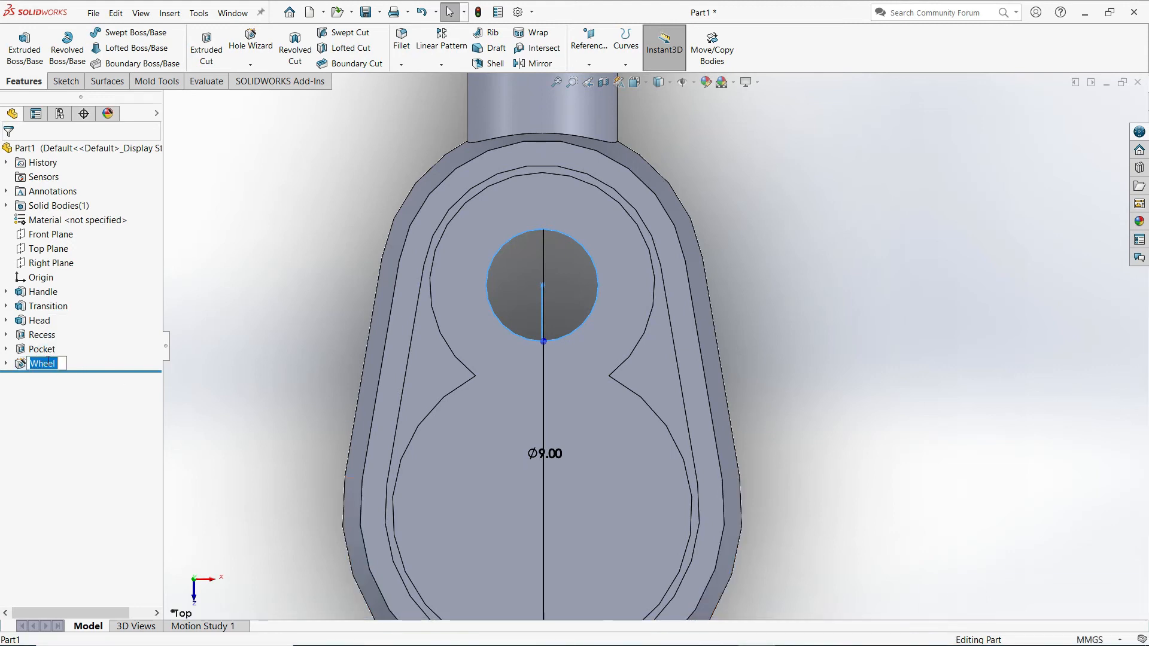
pyautogui.click(59, 364)
pyautogui.write('Hole')
pyautogui.click(223, 372)
# - Add a Ø12.0 drill-size Hole Wizard hole on the pocket's floor, positioned at the origin in the larger lobe
pyautogui.press('z')
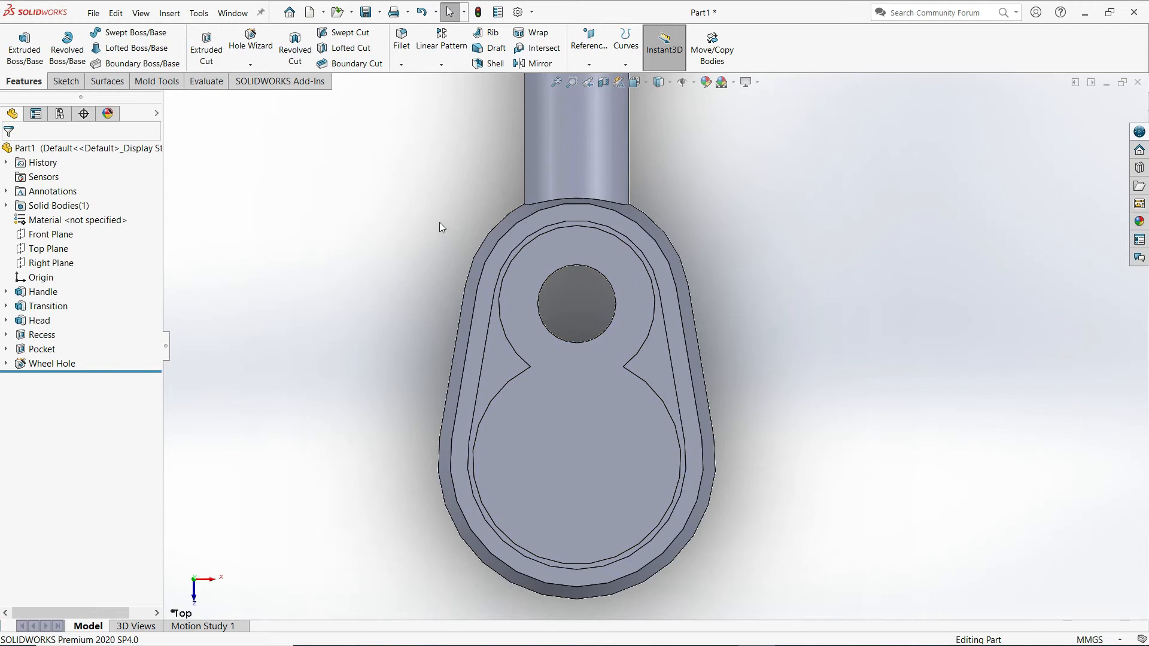
pyautogui.click(251, 41)
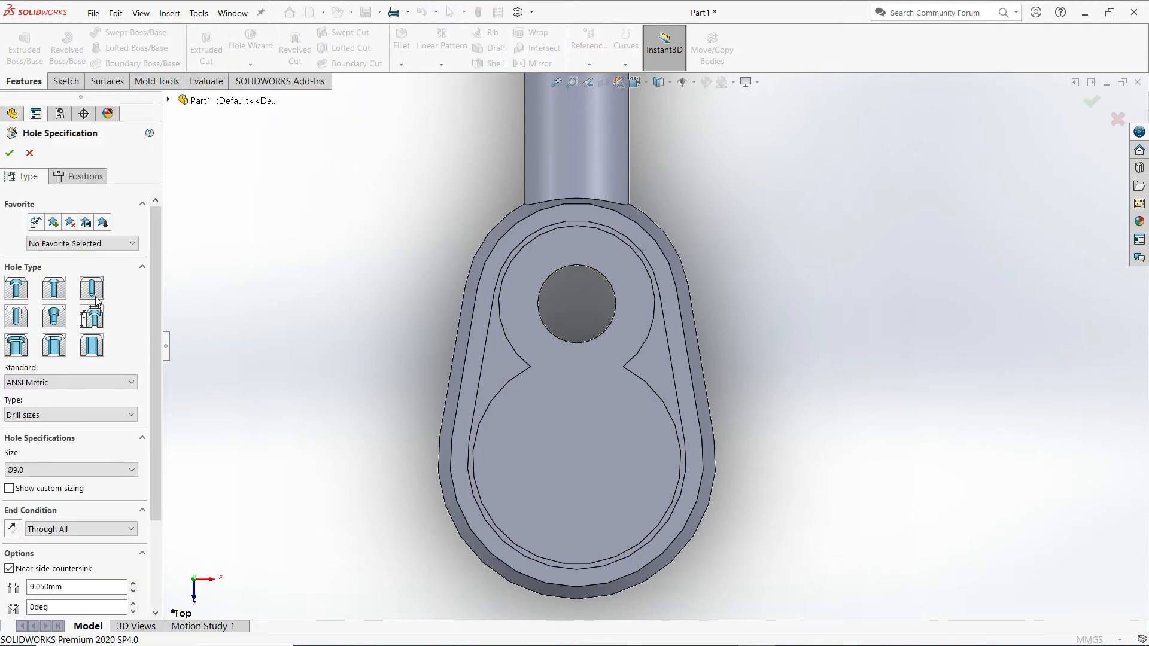
pyautogui.click(100, 469)
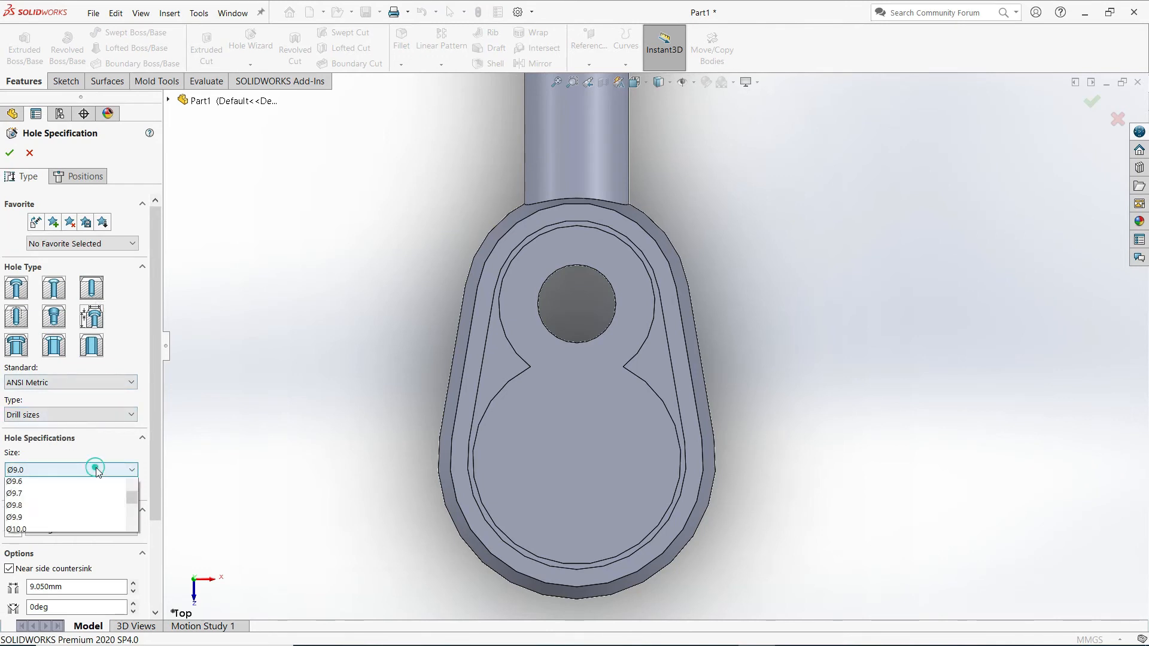
pyautogui.scroll(-3, 63, 573)
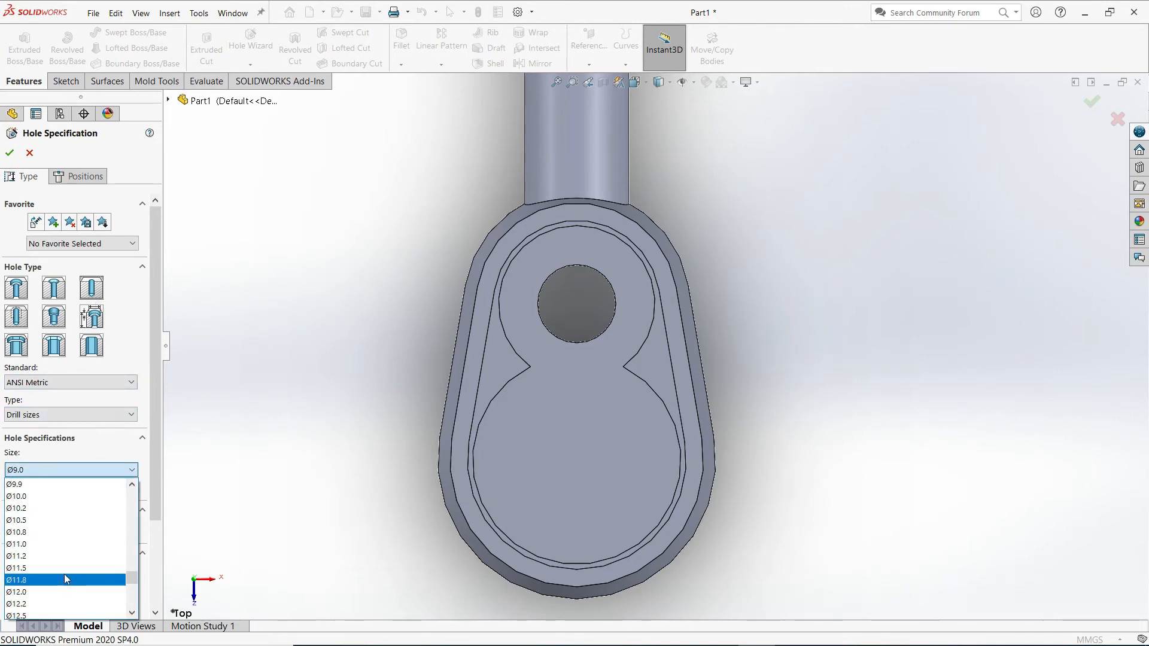
pyautogui.click(54, 592)
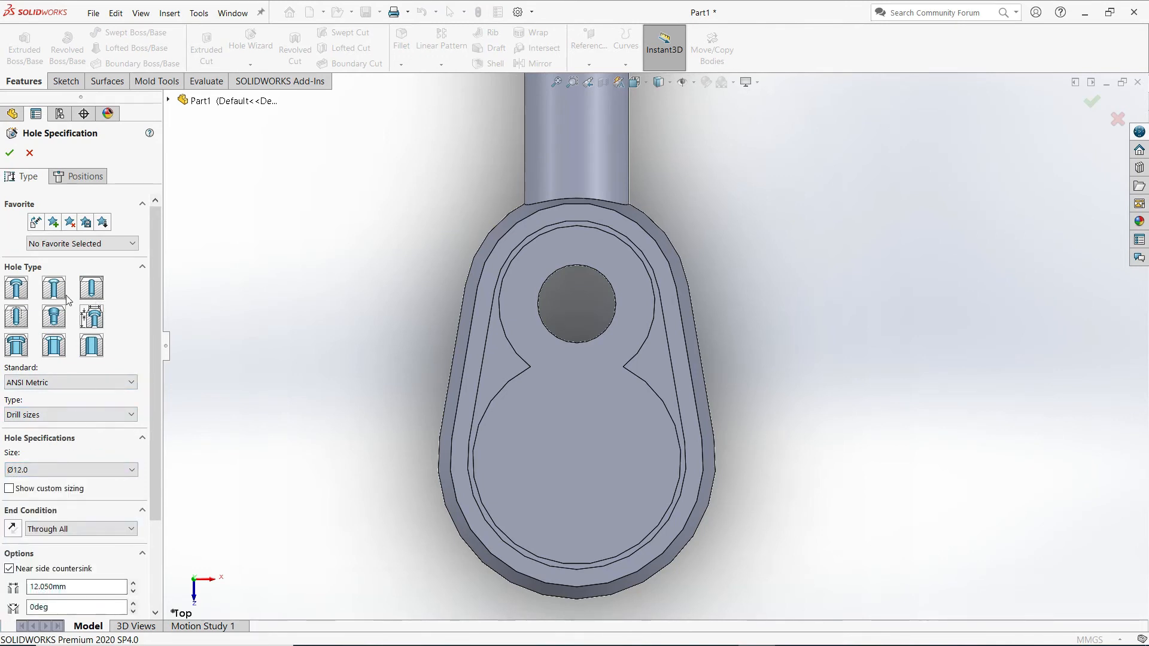
pyautogui.click(72, 179)
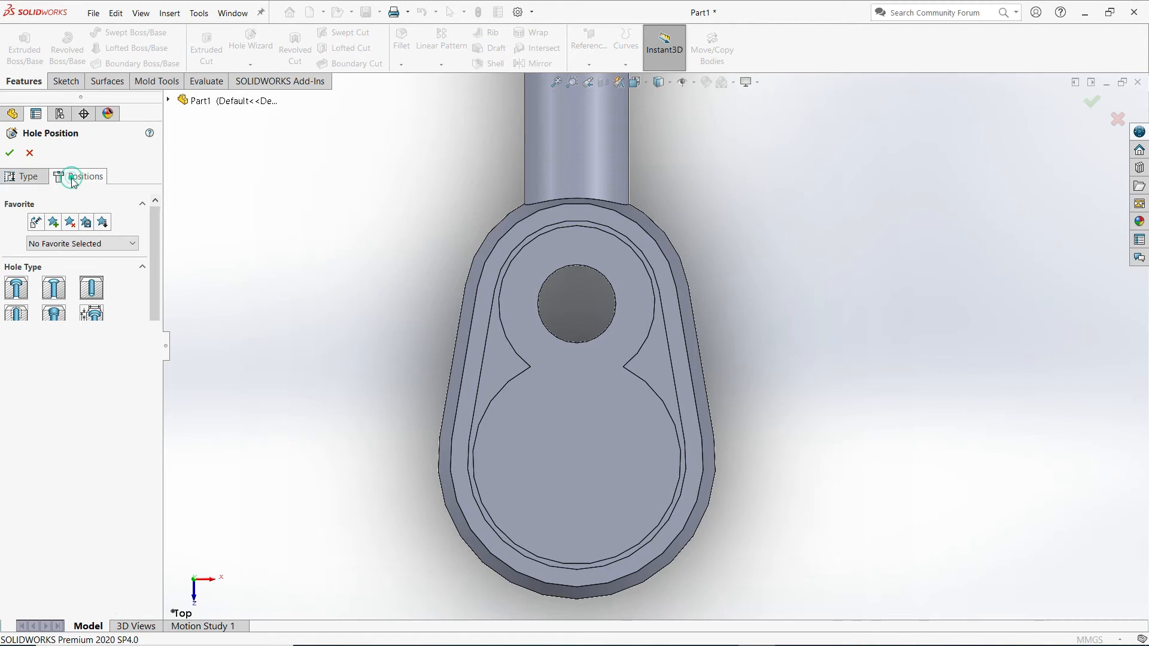
pyautogui.click(587, 465)
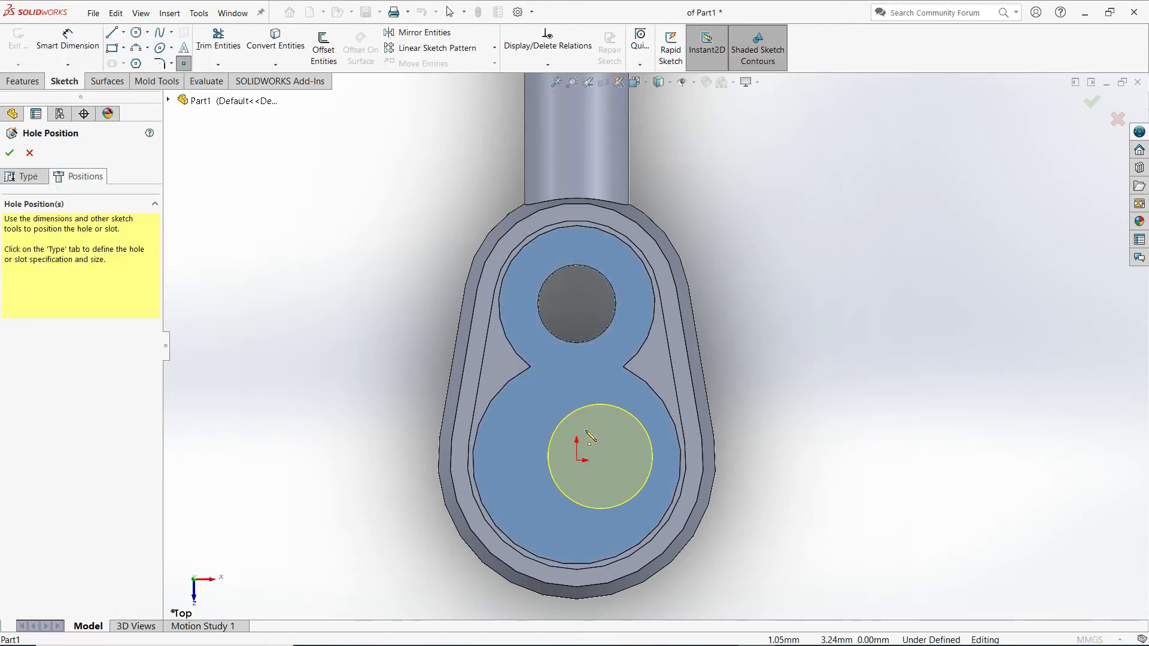
pyautogui.click(577, 460)
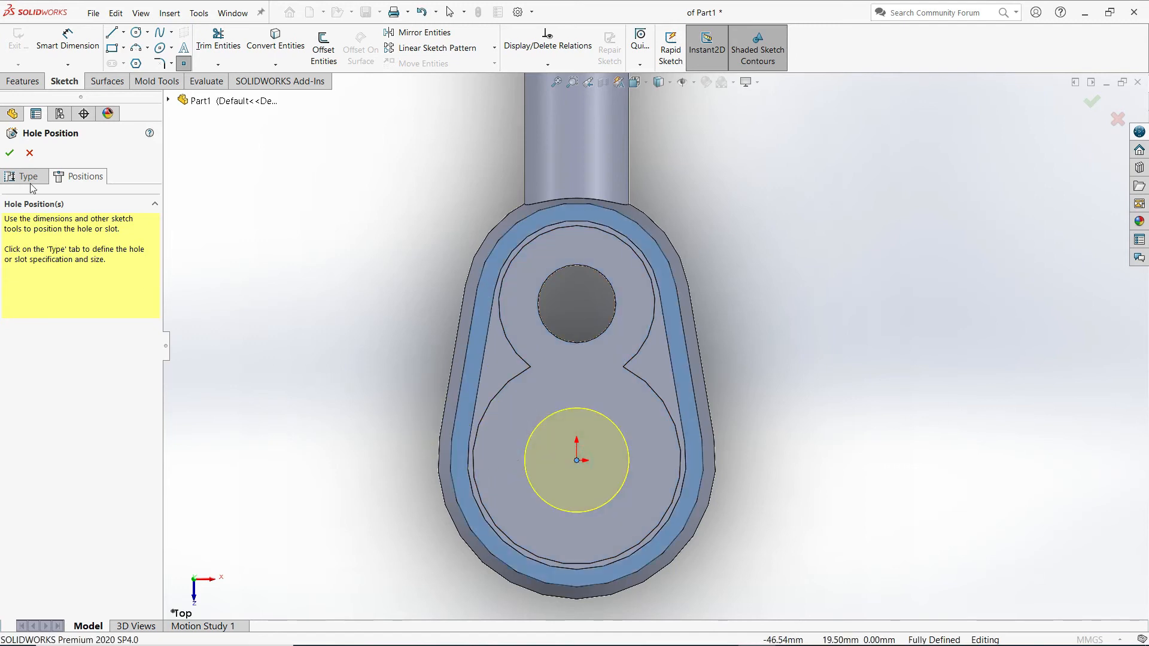
pyautogui.click(10, 154)
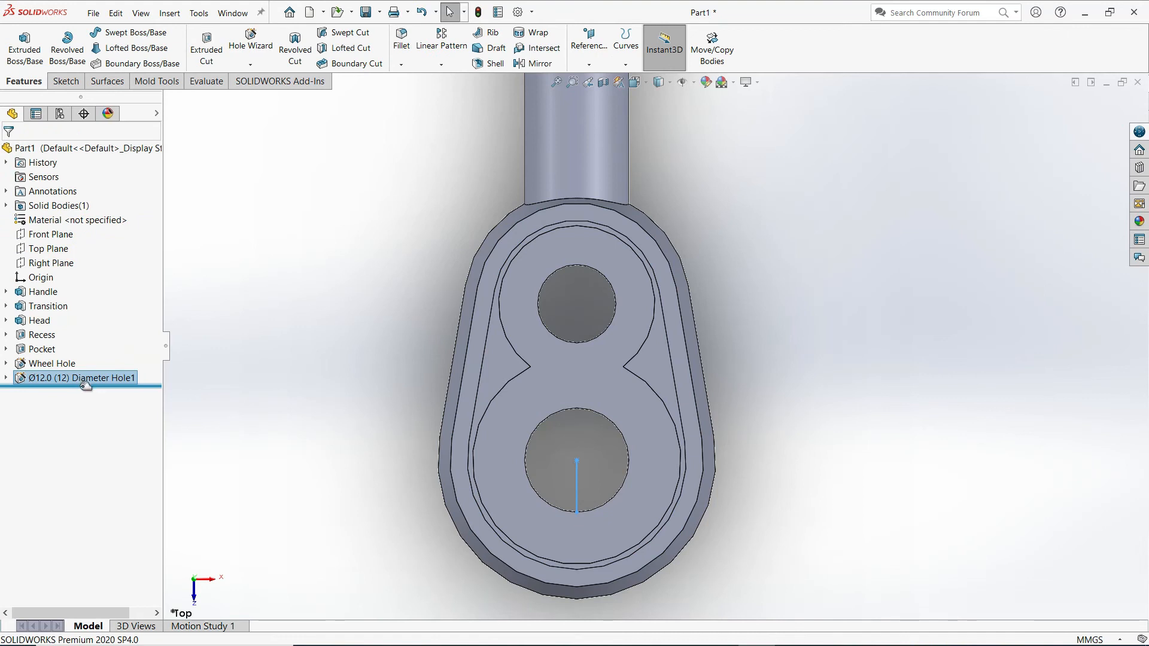
# - Rename the 12 mm hole feature as Ratchet Hole
pyautogui.click(79, 377)
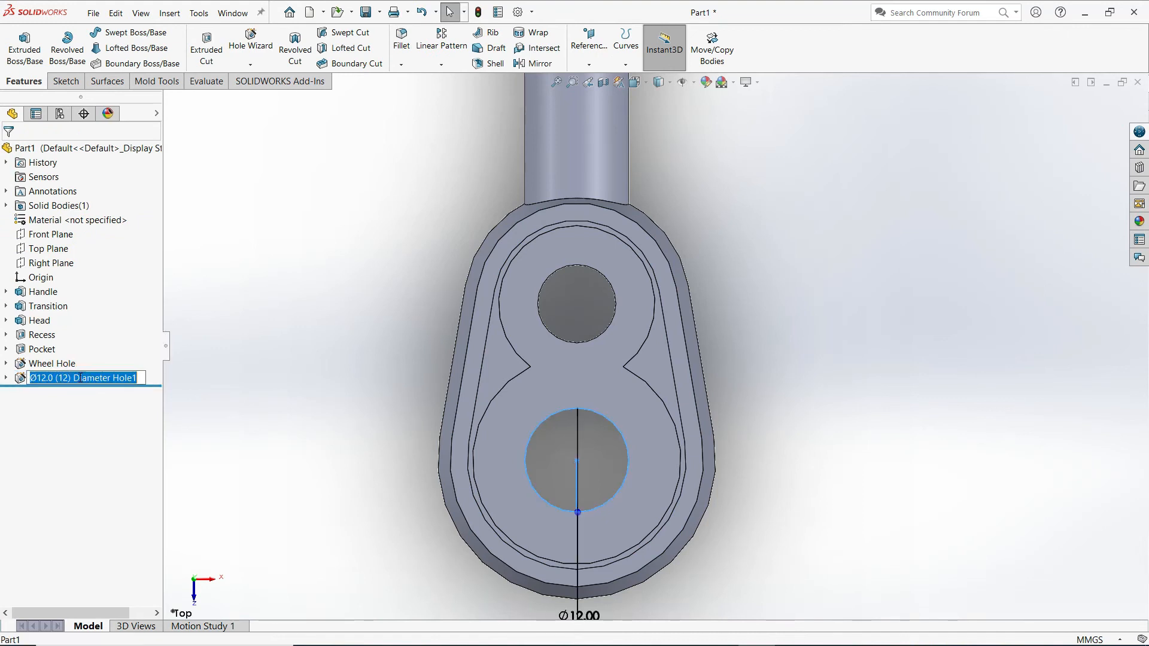
pyautogui.write('Ratchet')
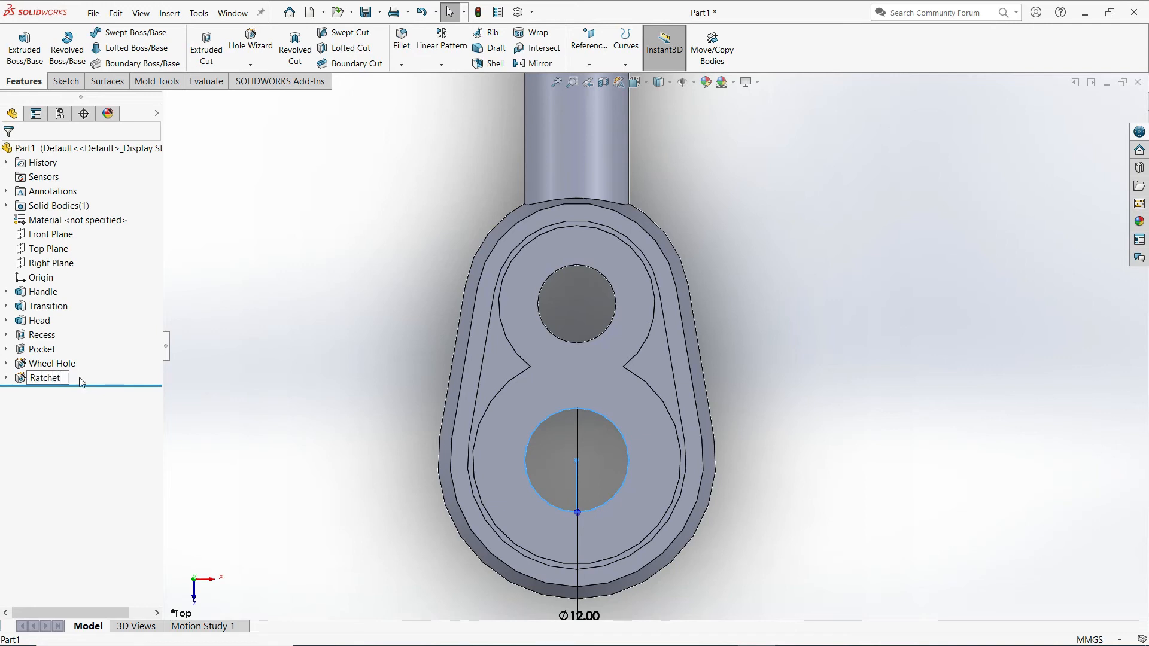
pyautogui.press('Return')
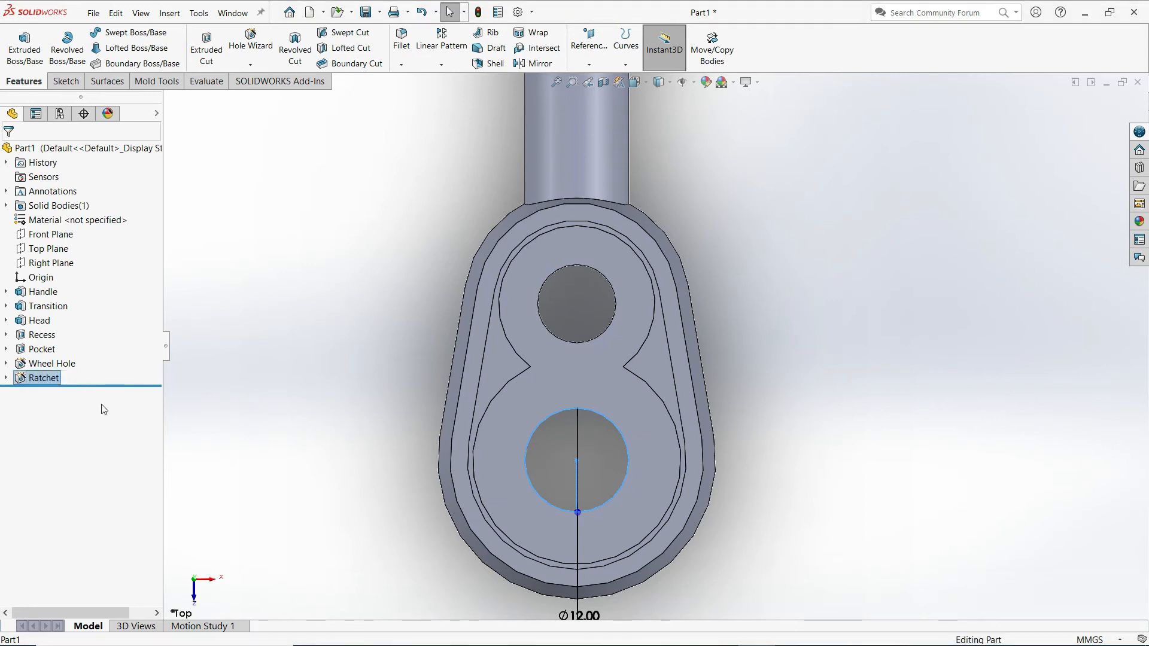
pyautogui.click(49, 378)
pyautogui.click(64, 378)
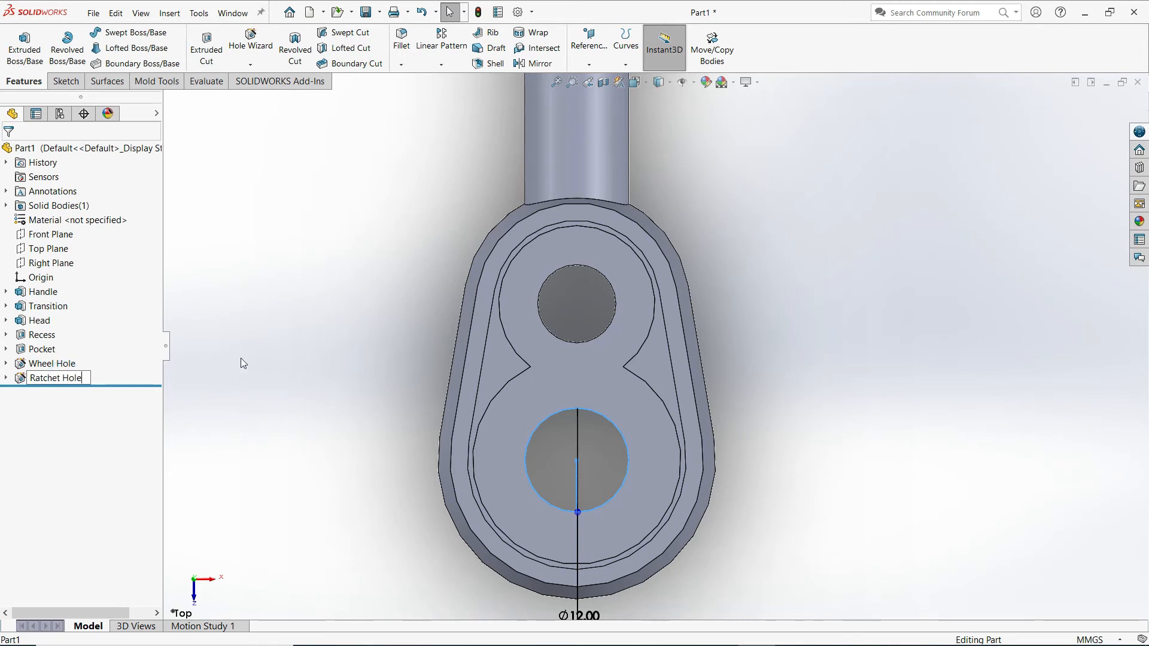
pyautogui.click(240, 358)
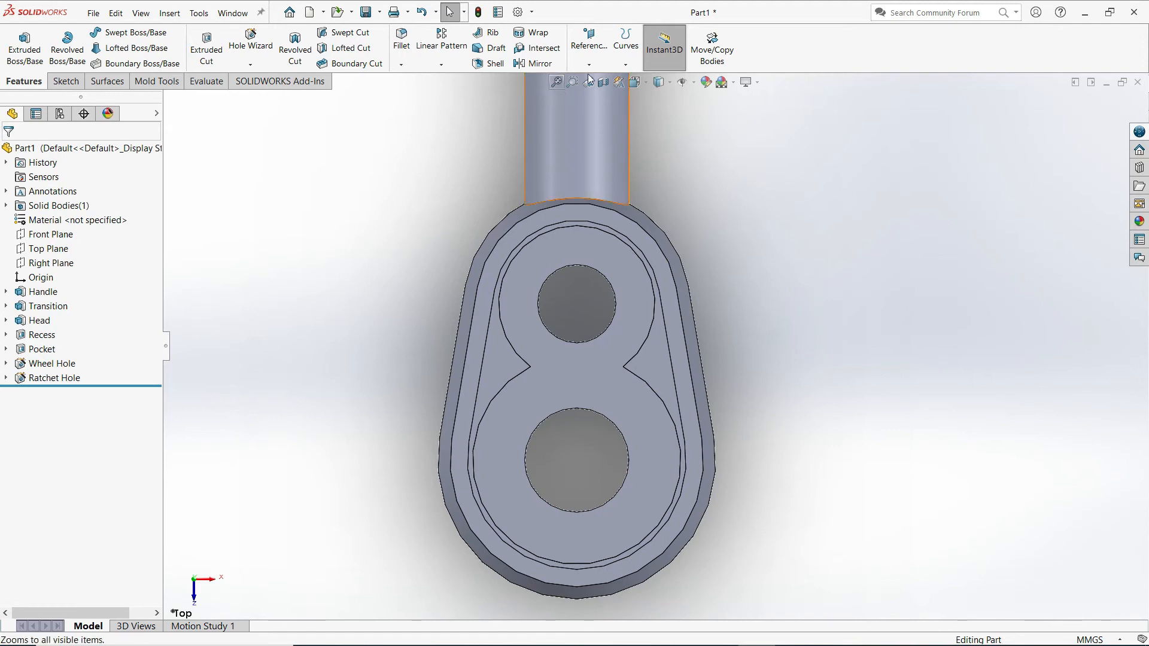
# - Fillet the four long corner edges of the handle with a 3 mm radius
pyautogui.click(636, 83)
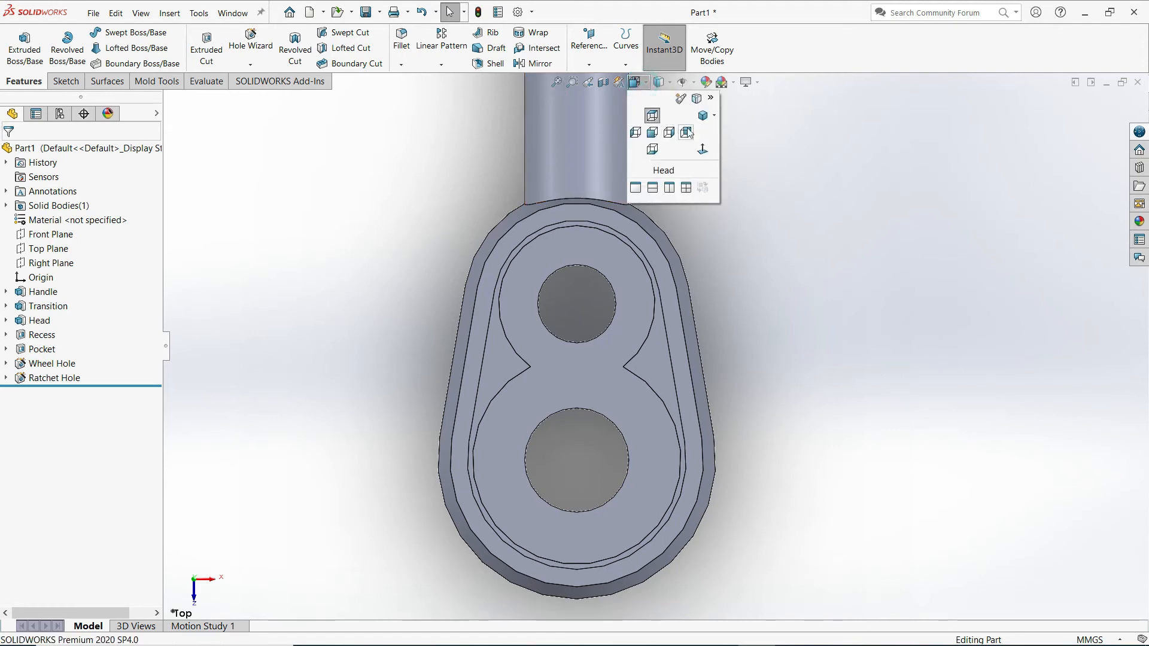
pyautogui.click(702, 116)
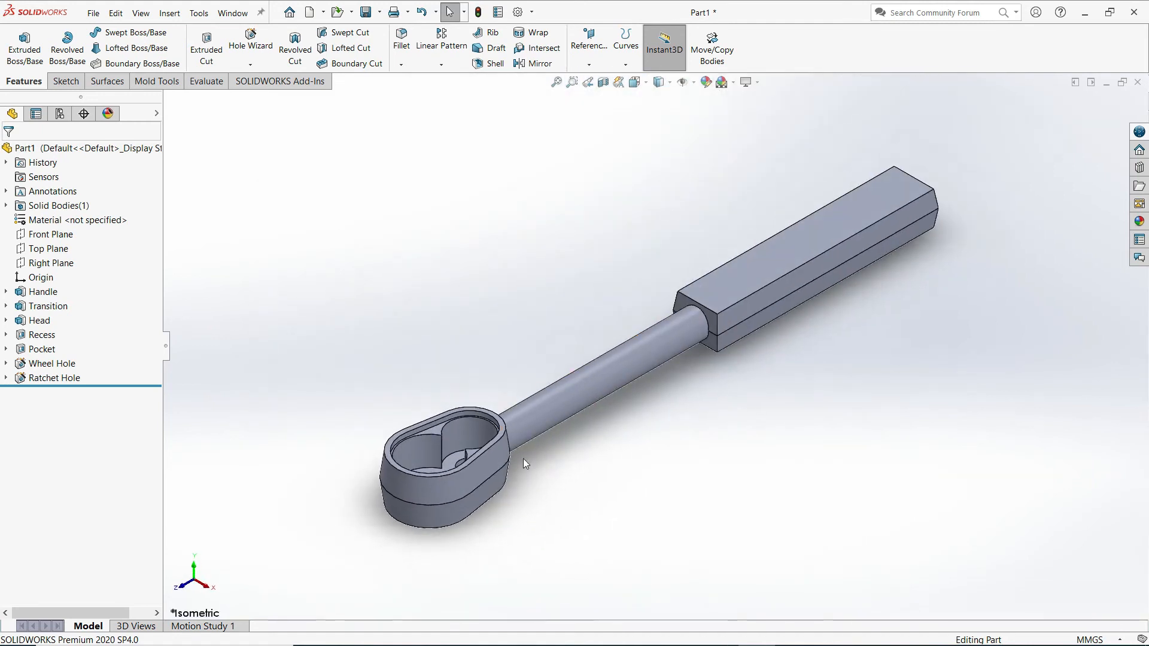
pyautogui.scroll(-4, 665, 365)
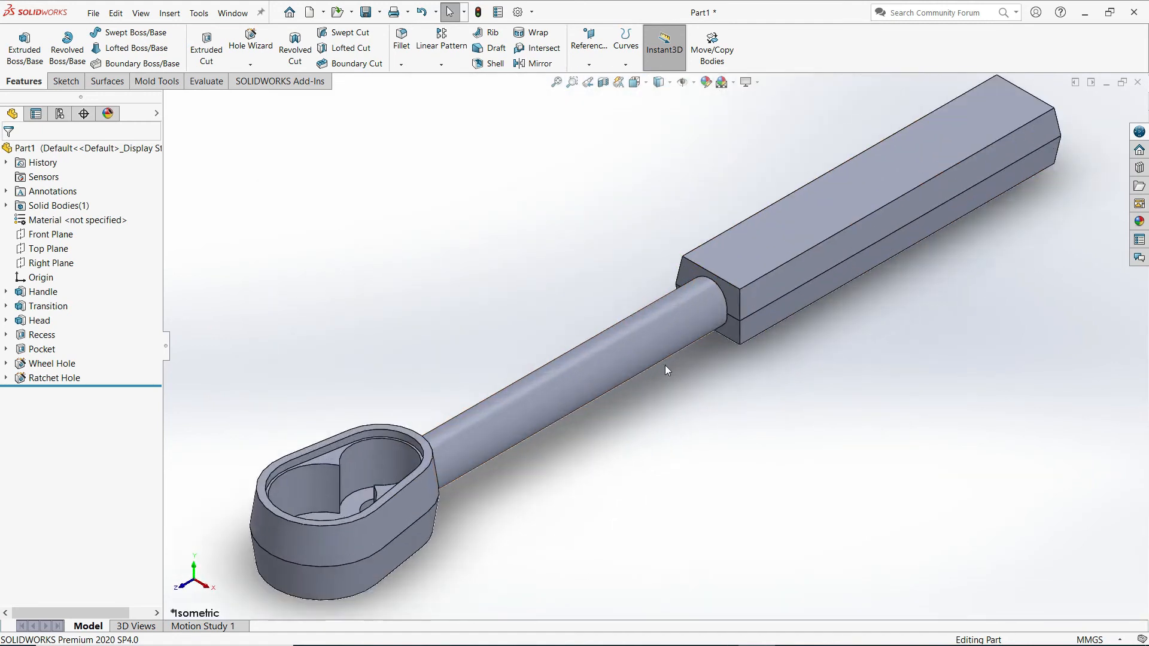
pyautogui.scroll(4, 670, 367)
pyautogui.scroll(-2, 671, 367)
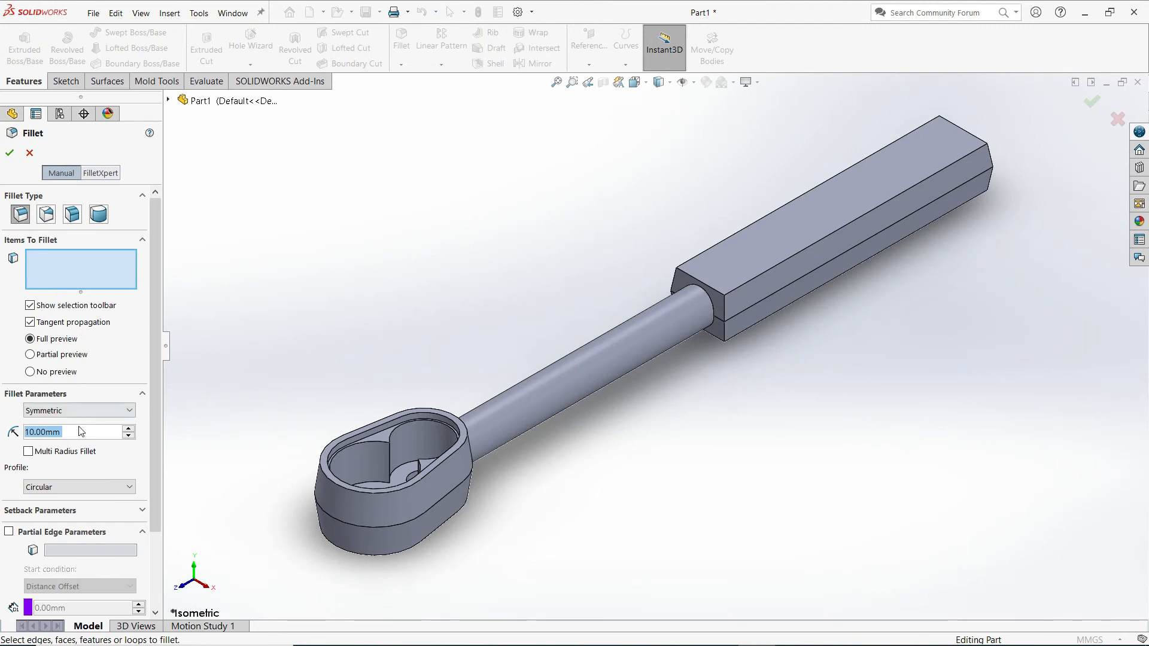
pyautogui.write('3')
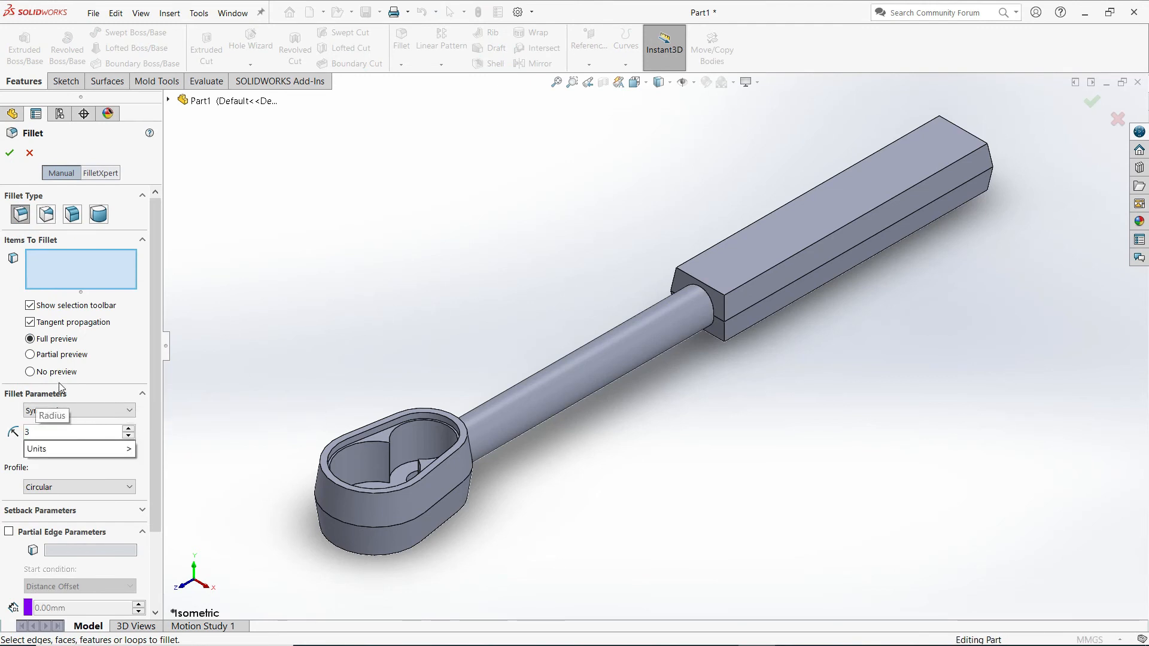
pyautogui.click(756, 220)
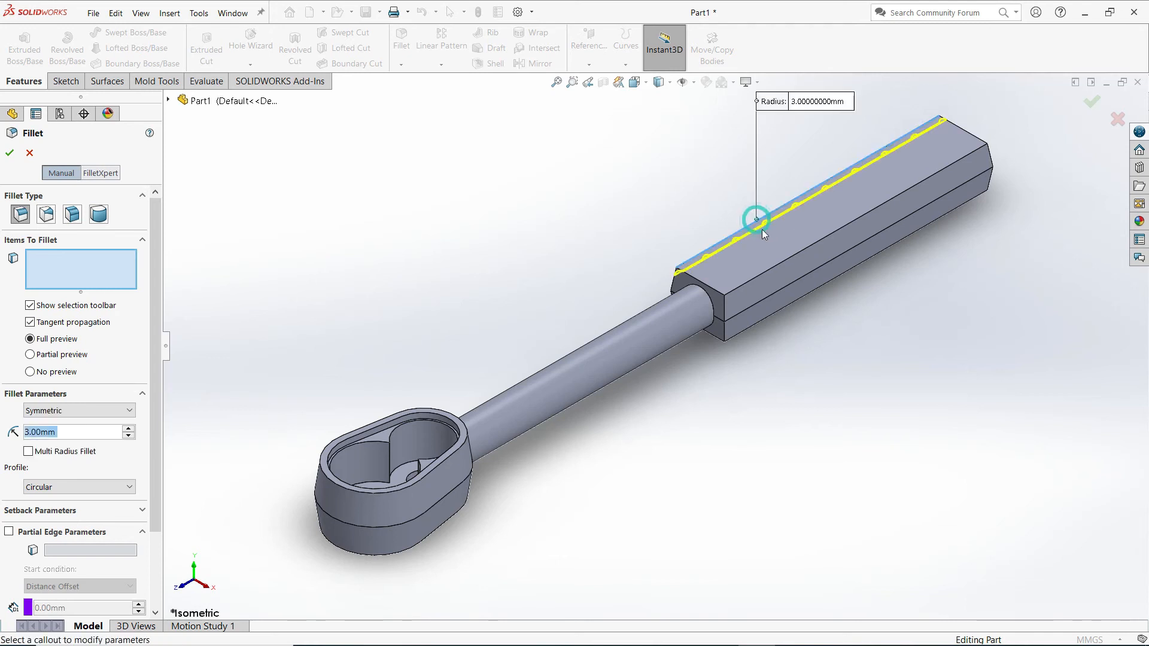
pyautogui.click(830, 235)
pyautogui.click(824, 288)
pyautogui.moveTo(655, 265); pyautogui.dragTo(701, 255, button='middle')
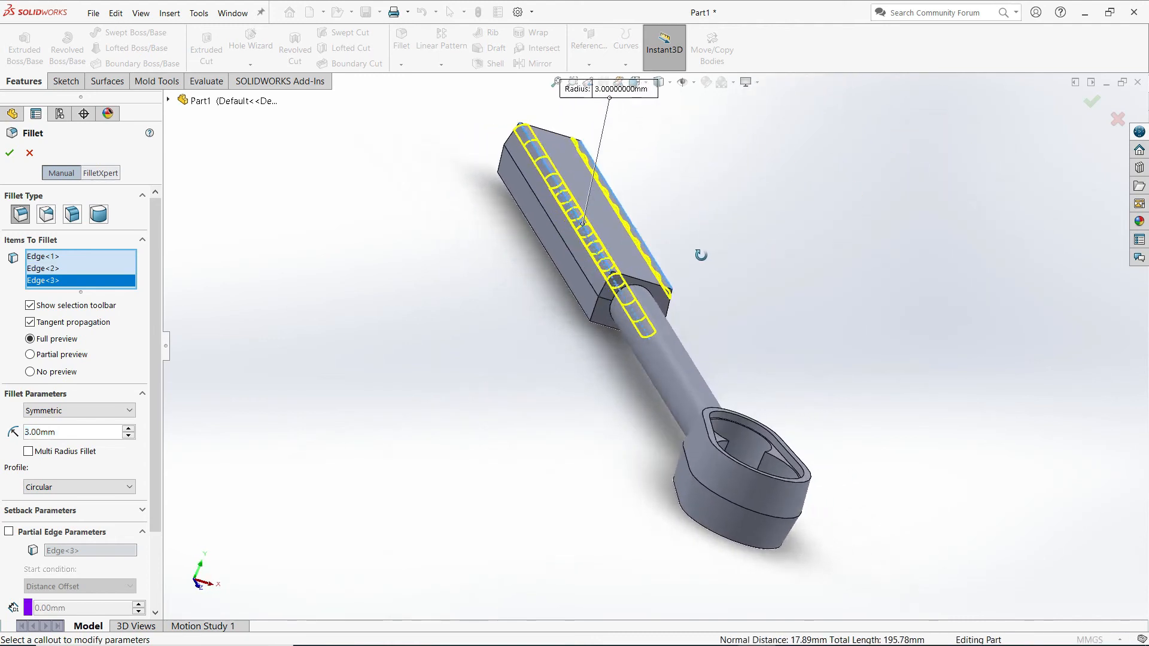
pyautogui.scroll(-2, 556, 266)
pyautogui.click(559, 265)
pyautogui.moveTo(515, 277); pyautogui.dragTo(456, 235, button='middle')
pyautogui.scroll(4, 649, 321)
pyautogui.moveTo(753, 322); pyautogui.dragTo(716, 386, button='middle')
pyautogui.click(9, 154)
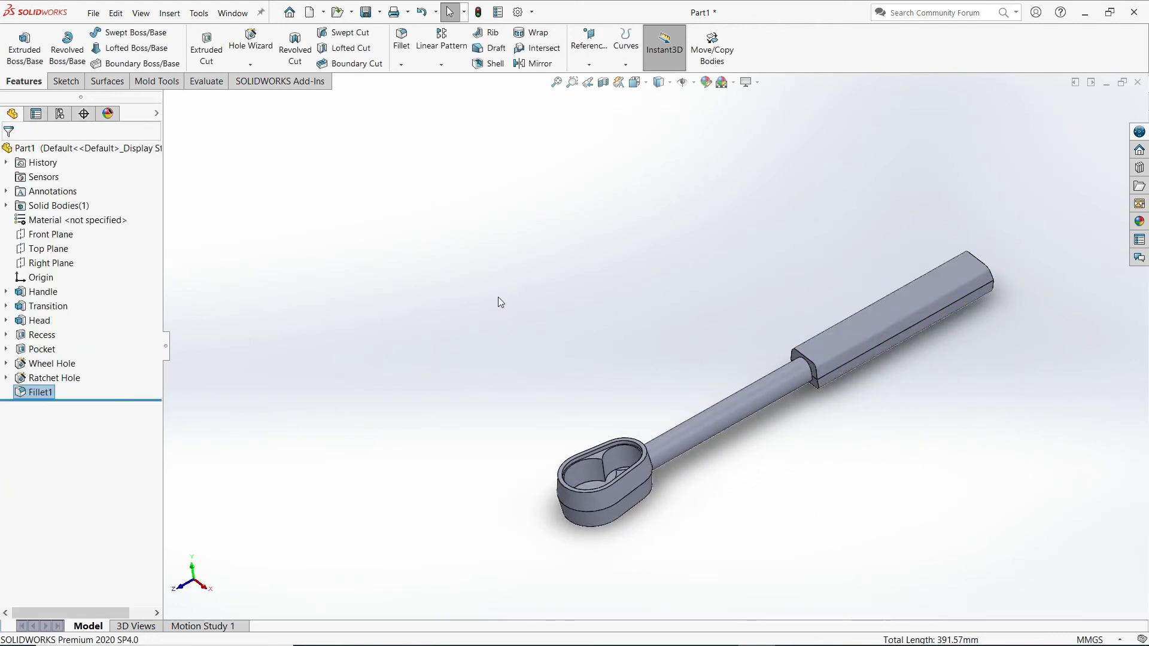
# - Rename the fillet on the handle's long edges as Handle Fillets
pyautogui.click(40, 393)
pyautogui.click(42, 393)
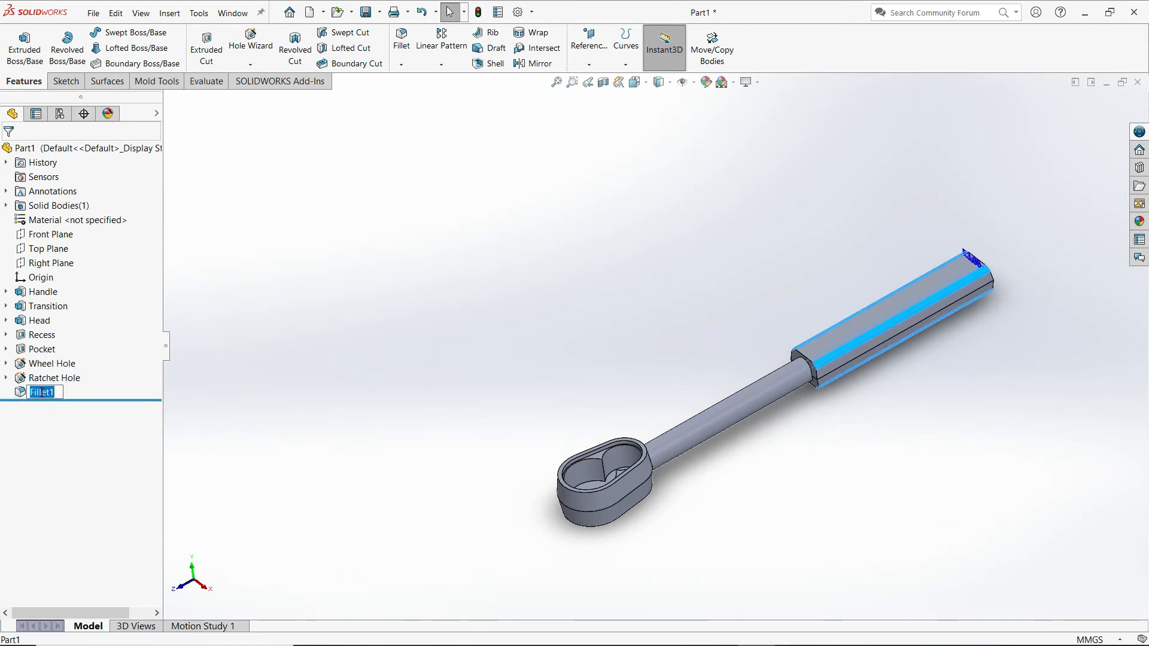
pyautogui.write('Handle')
pyautogui.press('Return')
pyautogui.click(56, 392)
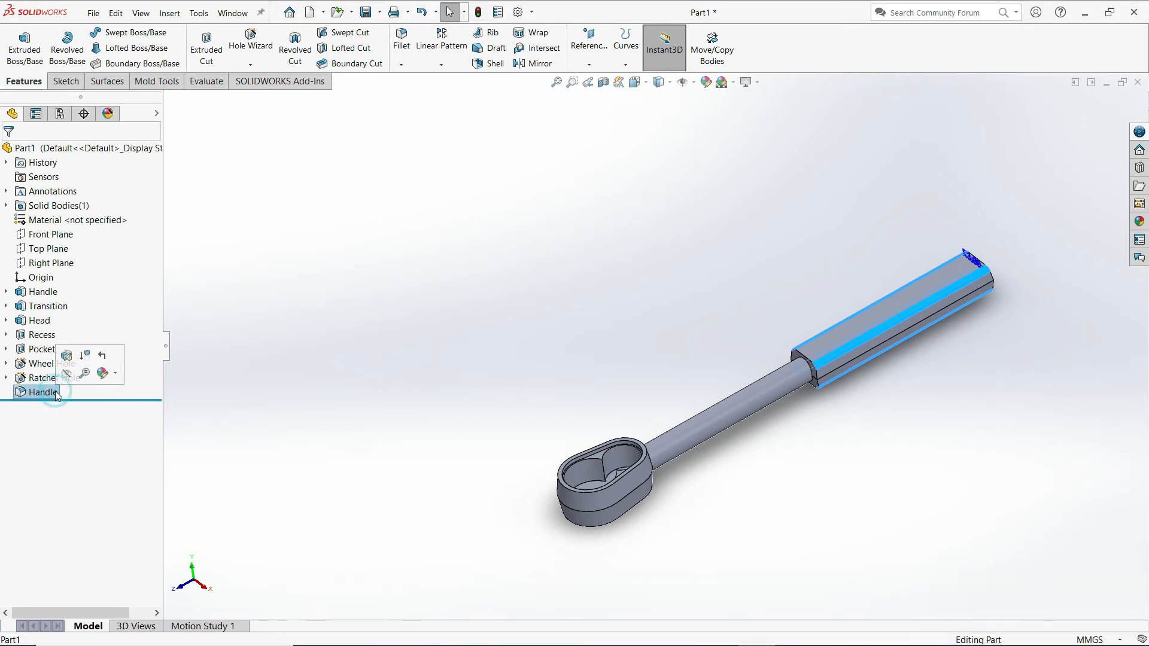
pyautogui.click(66, 393)
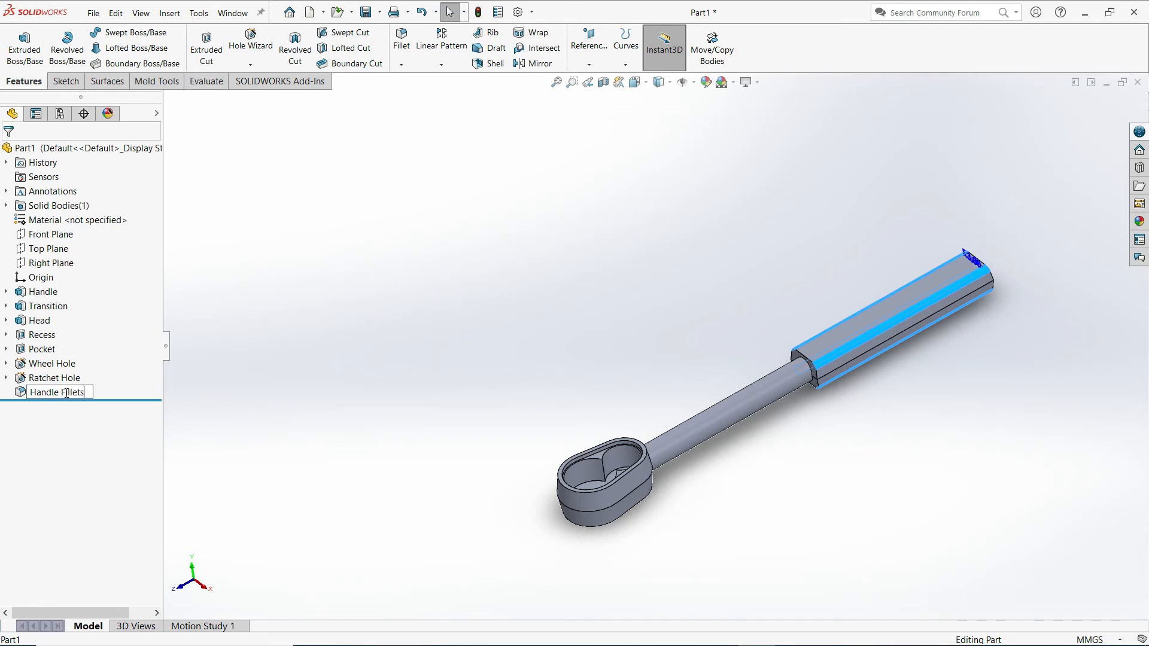
pyautogui.click(347, 398)
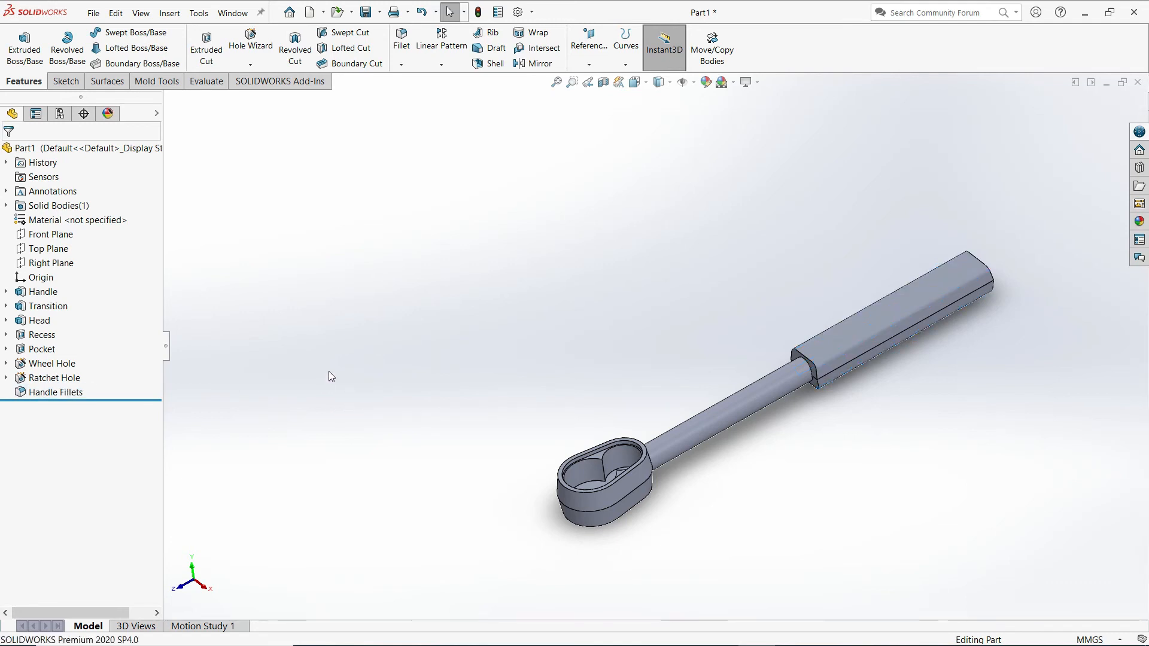
# - Fillet the perimeter edges at both ends of the handle with a 1 mm radius
pyautogui.click(398, 44)
pyautogui.scroll(-4, 822, 335)
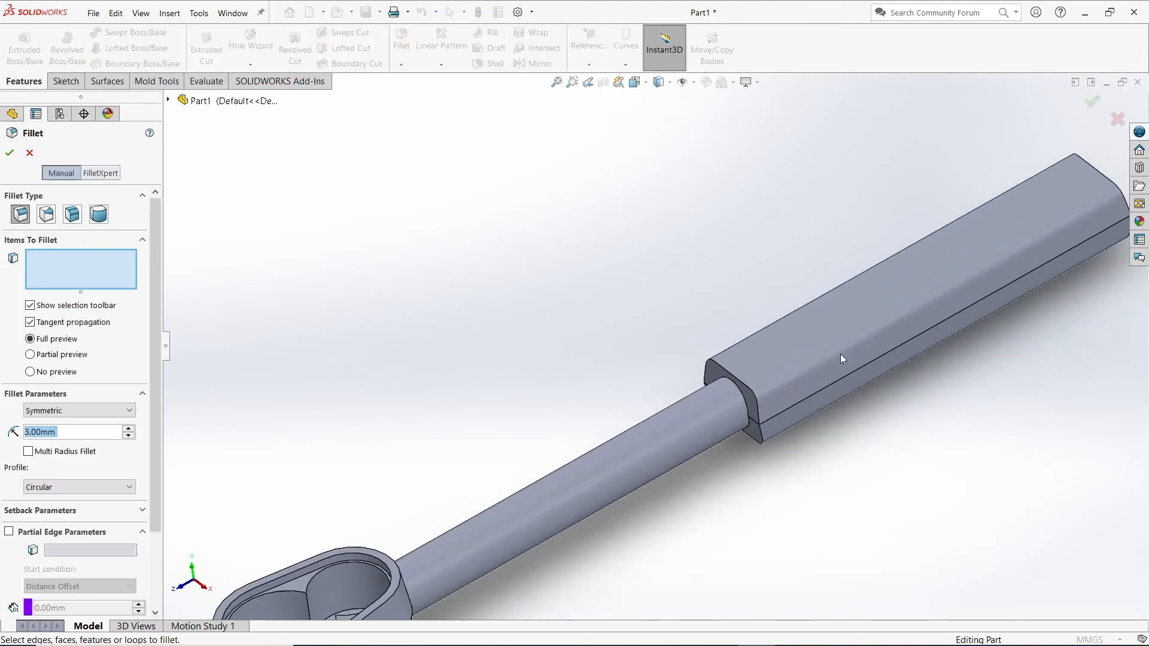
pyautogui.moveTo(760, 342); pyautogui.dragTo(768, 307, button='middle')
pyautogui.doubleClick(91, 430)
pyautogui.write('1')
pyautogui.press('Return')
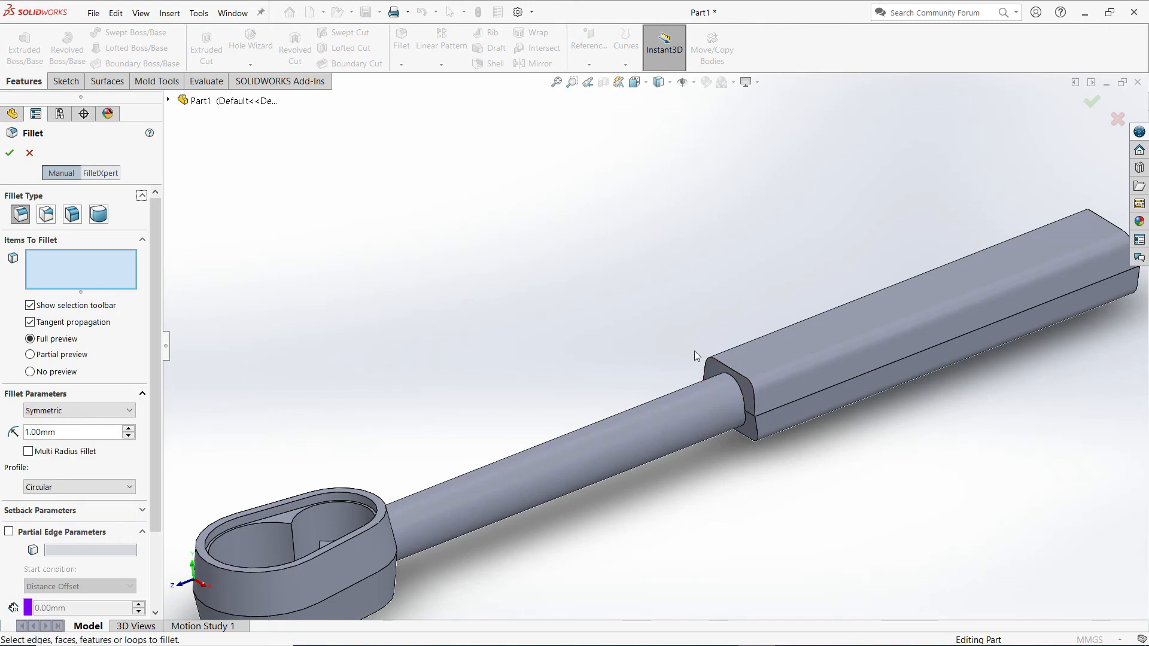
pyautogui.moveTo(651, 310); pyautogui.dragTo(653, 332, button='middle')
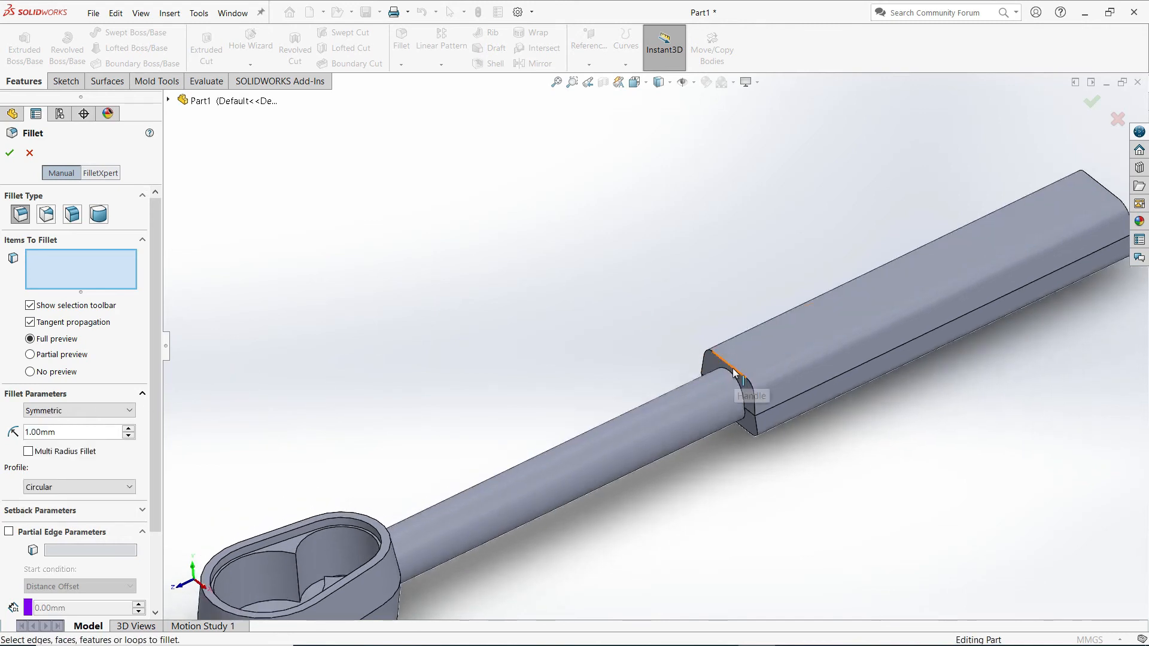
pyautogui.click(733, 368)
pyautogui.scroll(3, 978, 263)
pyautogui.scroll(-3, 957, 240)
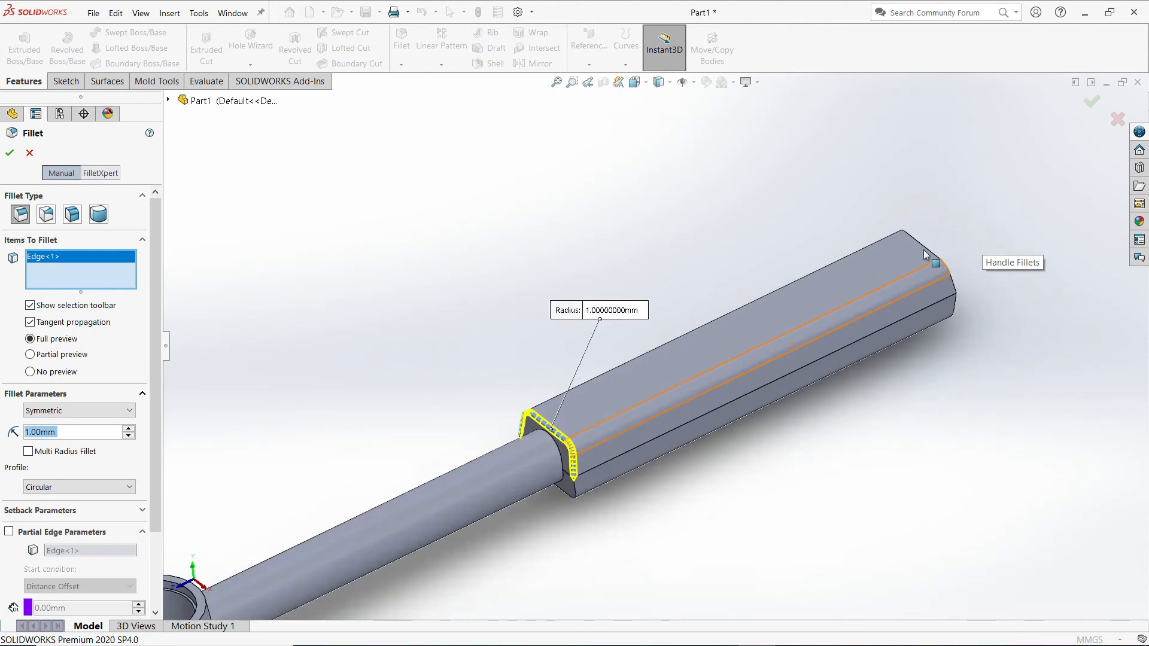
pyautogui.click(921, 246)
pyautogui.moveTo(920, 396); pyautogui.dragTo(630, 558, button='middle')
pyautogui.click(951, 502)
pyautogui.scroll(-3, 630, 559)
pyautogui.click(491, 436)
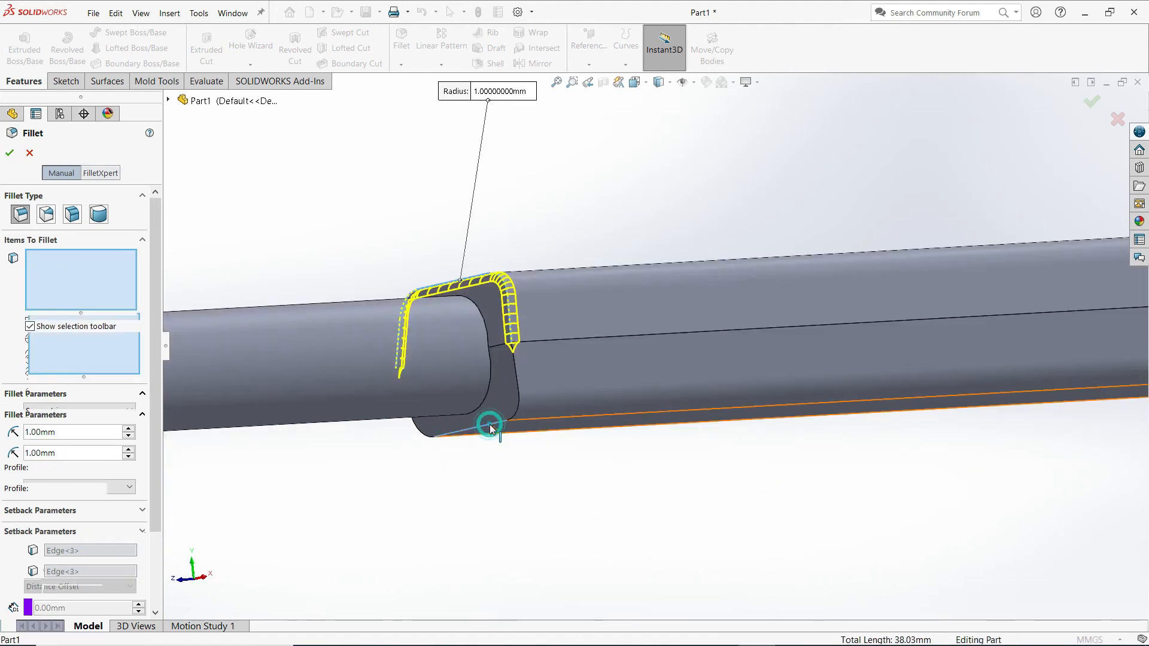
pyautogui.scroll(5, 497, 436)
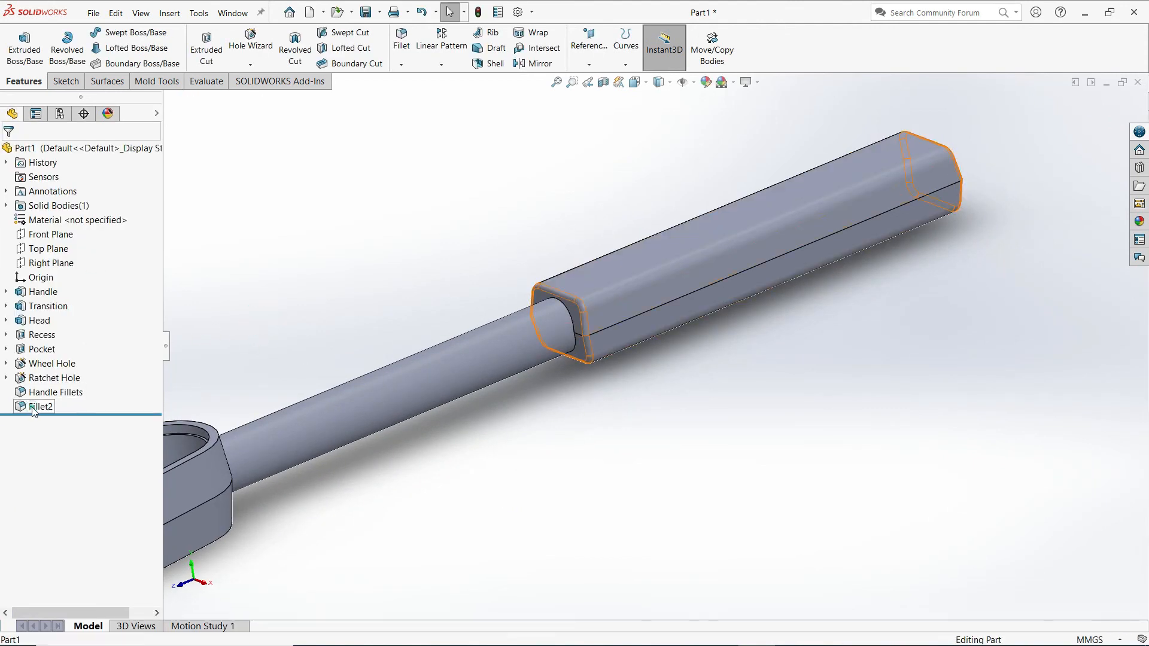
# - Rename the 1 mm fillet on the handle's ends as H-End Fillets
pyautogui.click(31, 408)
pyautogui.click(37, 407)
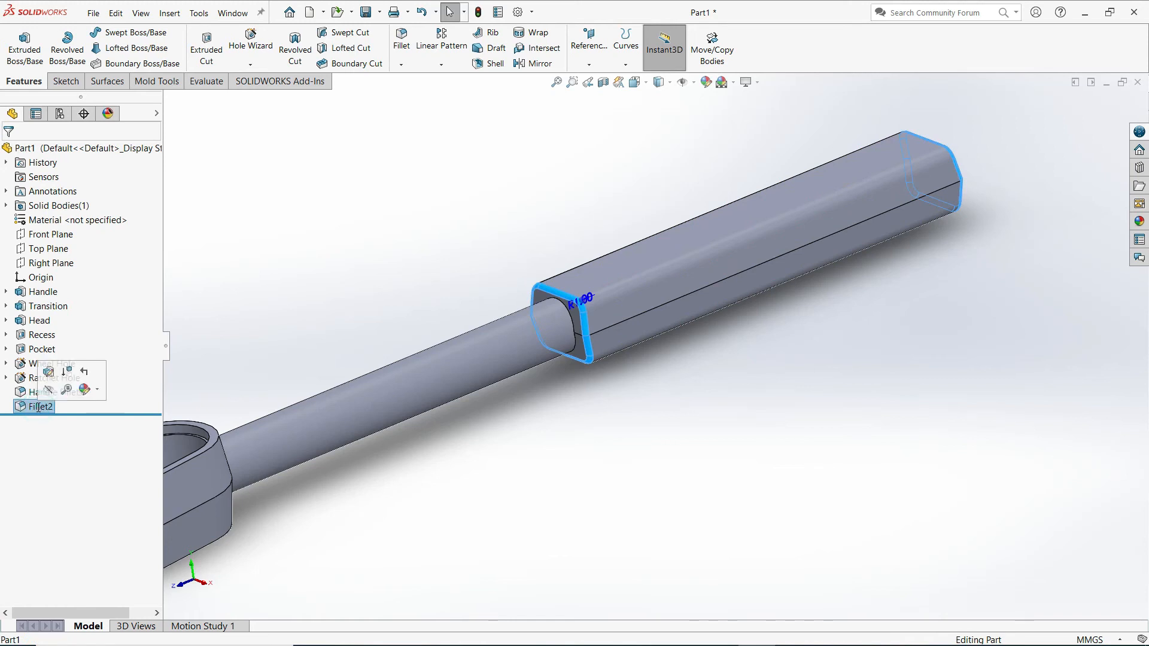
pyautogui.write('H')
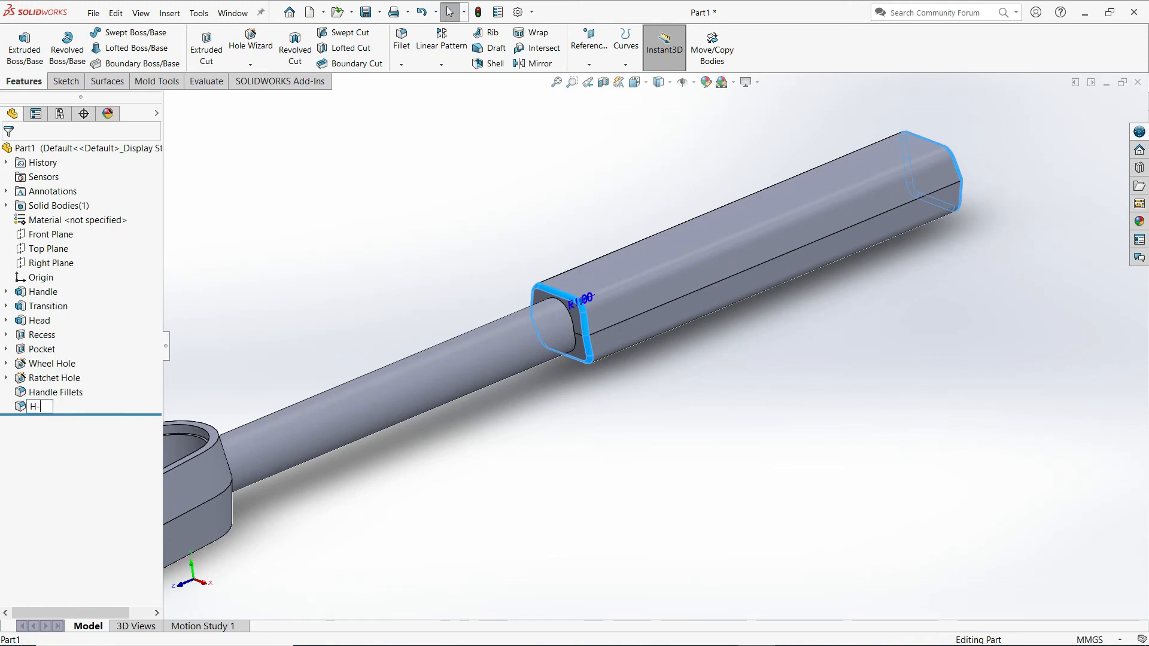
pyautogui.write('-End')
pyautogui.press('Return')
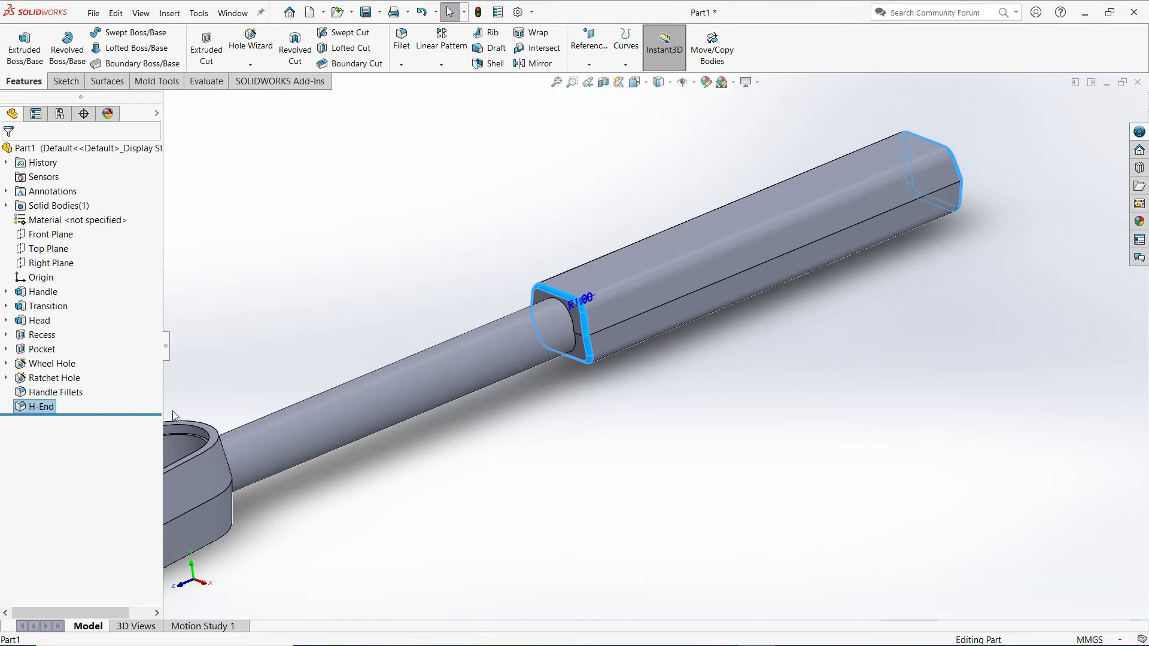
pyautogui.click(46, 406)
pyautogui.click(53, 406)
pyautogui.write('Fillets')
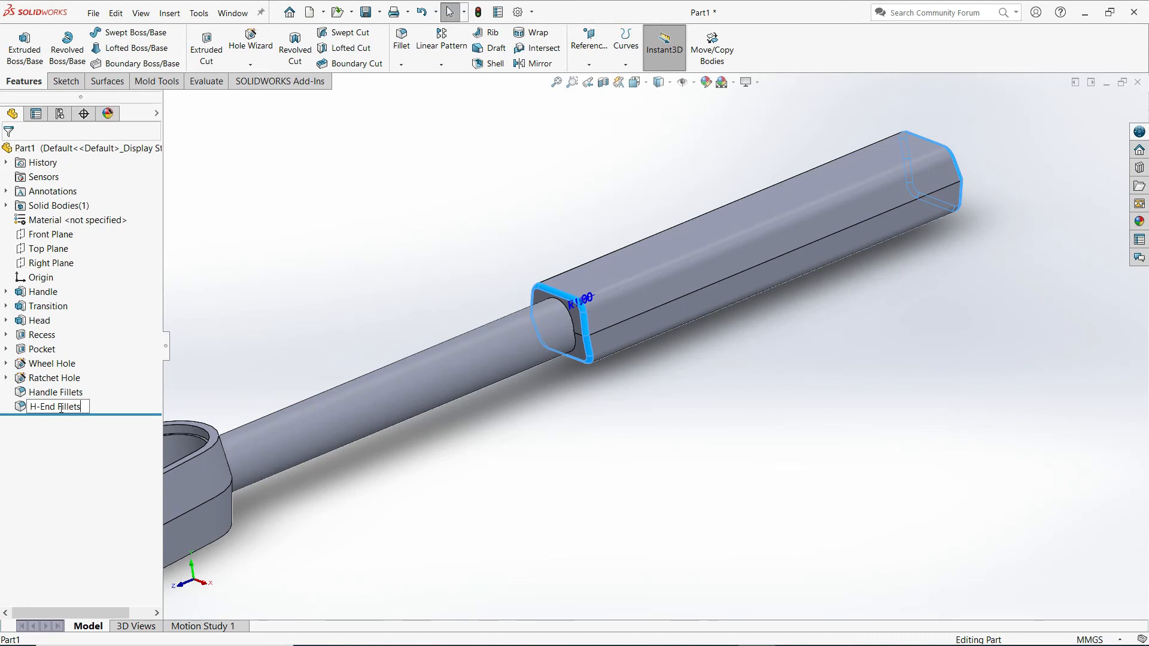
pyautogui.click(322, 253)
# - Fillet both ends of the transition with a 2 mm radius by selecting its cylindrical face
pyautogui.moveTo(359, 303); pyautogui.dragTo(399, 313, button='middle')
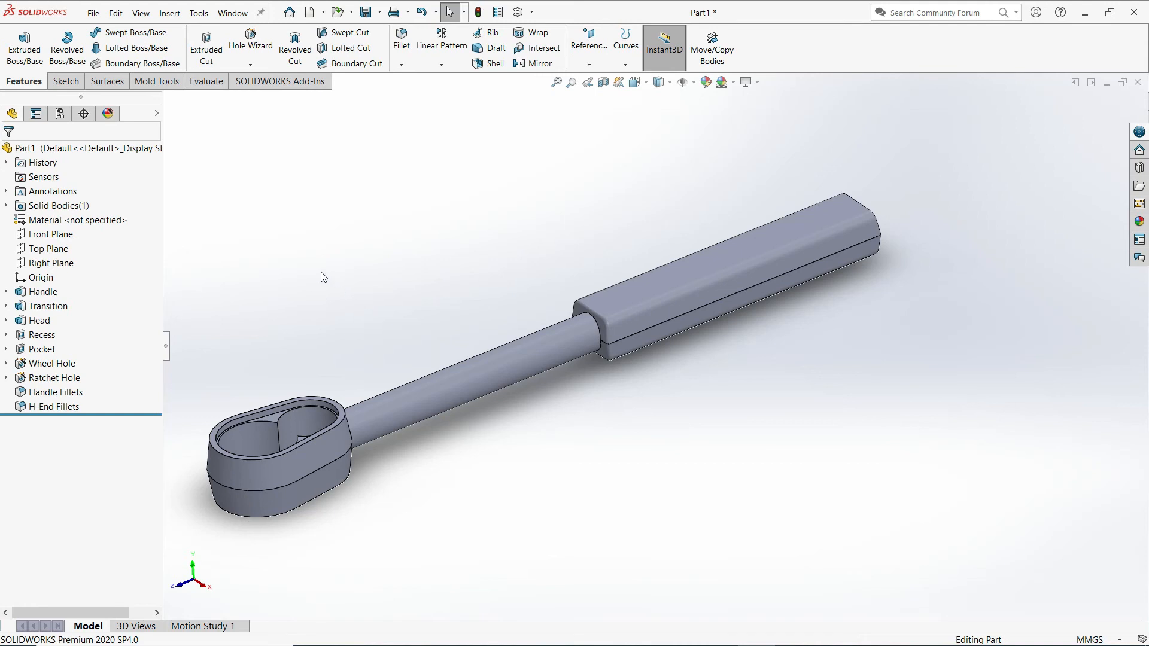
pyautogui.press('f')
pyautogui.scroll(-2, 451, 317)
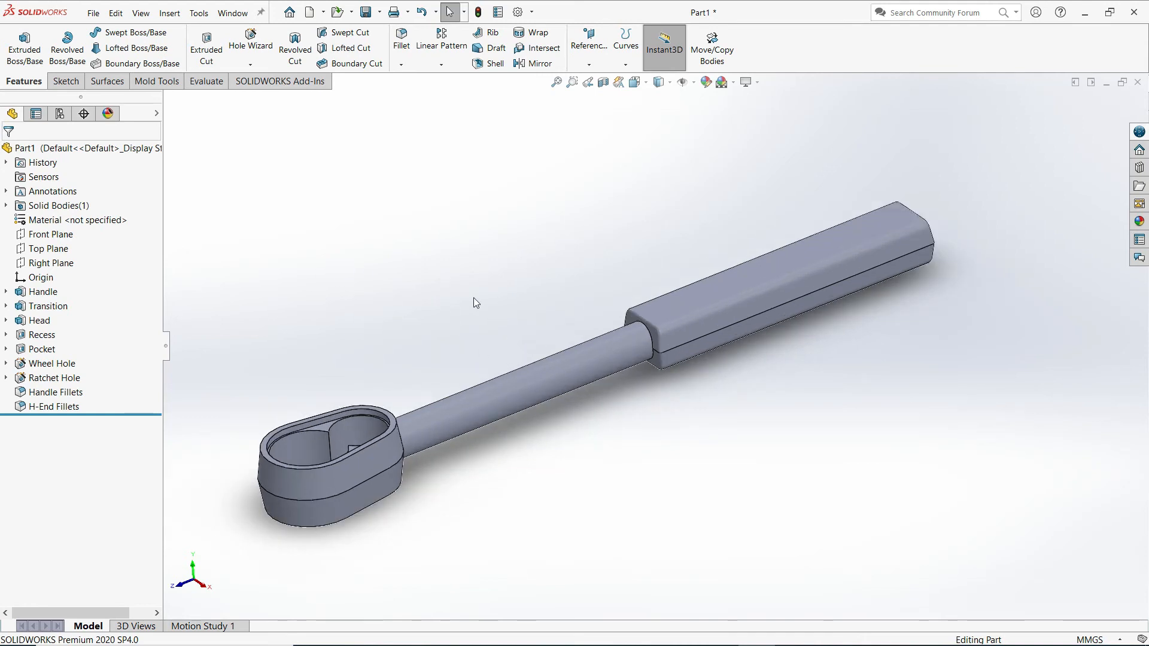
pyautogui.click(403, 51)
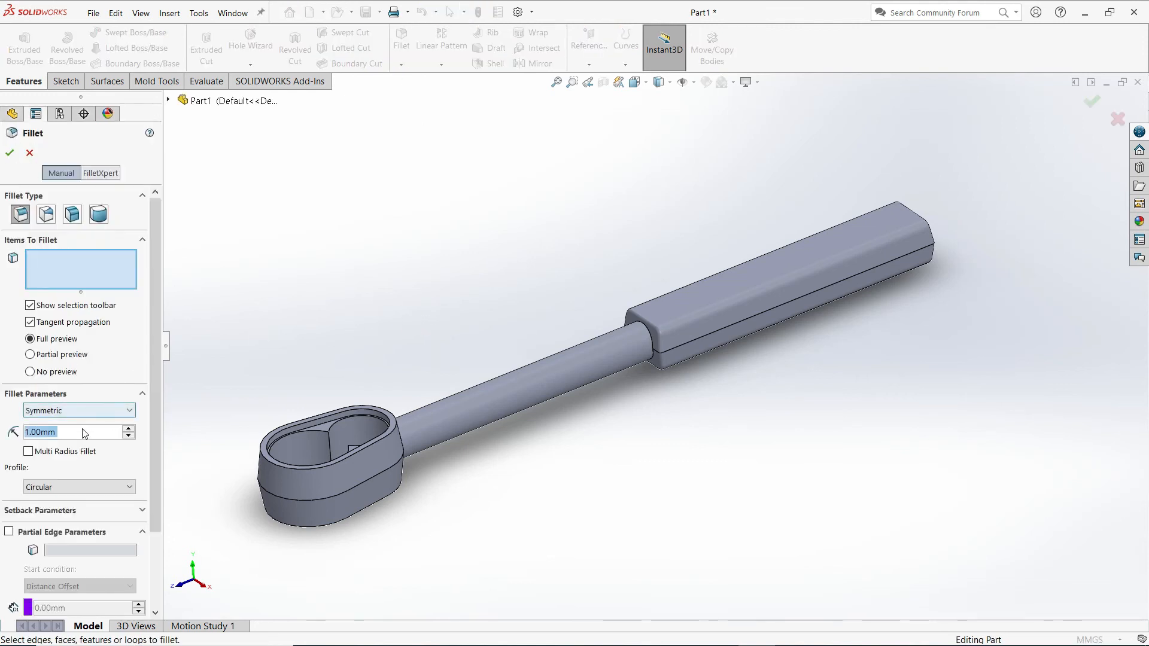
pyautogui.write('2')
pyautogui.press('Return')
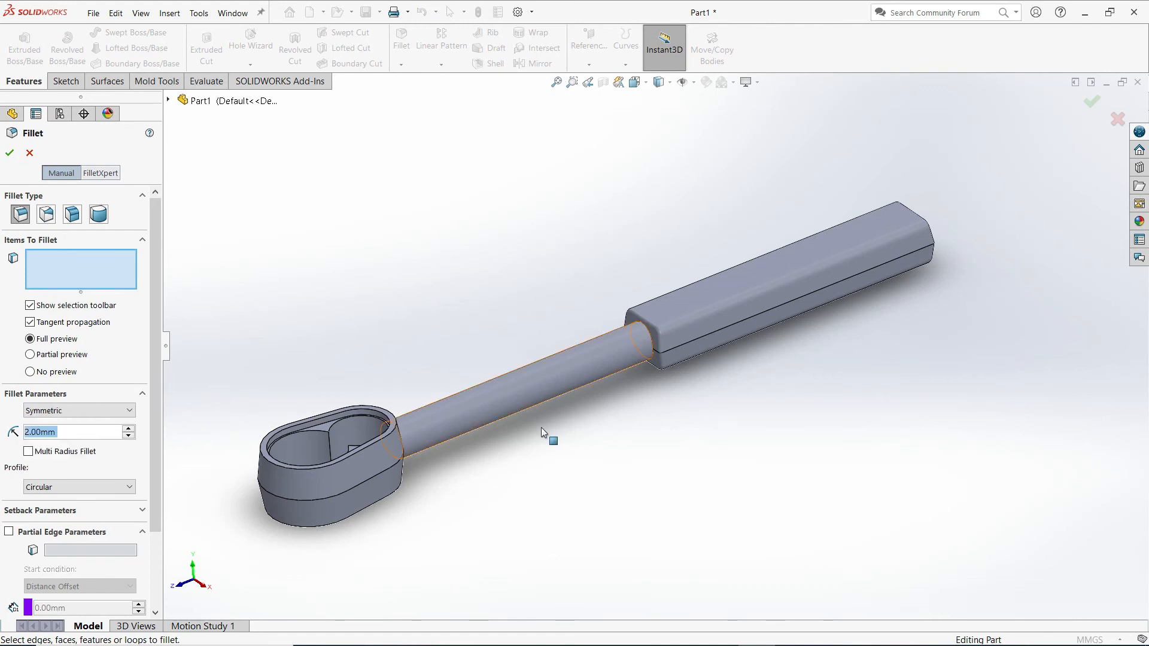
pyautogui.click(501, 399)
pyautogui.moveTo(518, 488); pyautogui.dragTo(505, 464, button='middle')
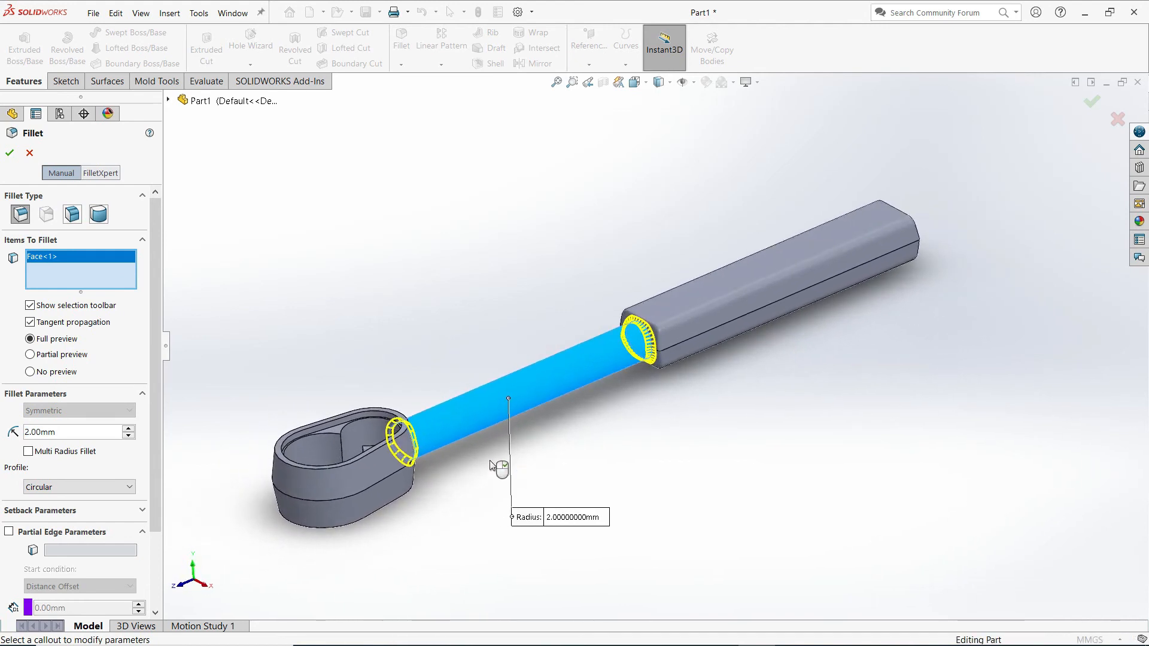
pyautogui.click(10, 154)
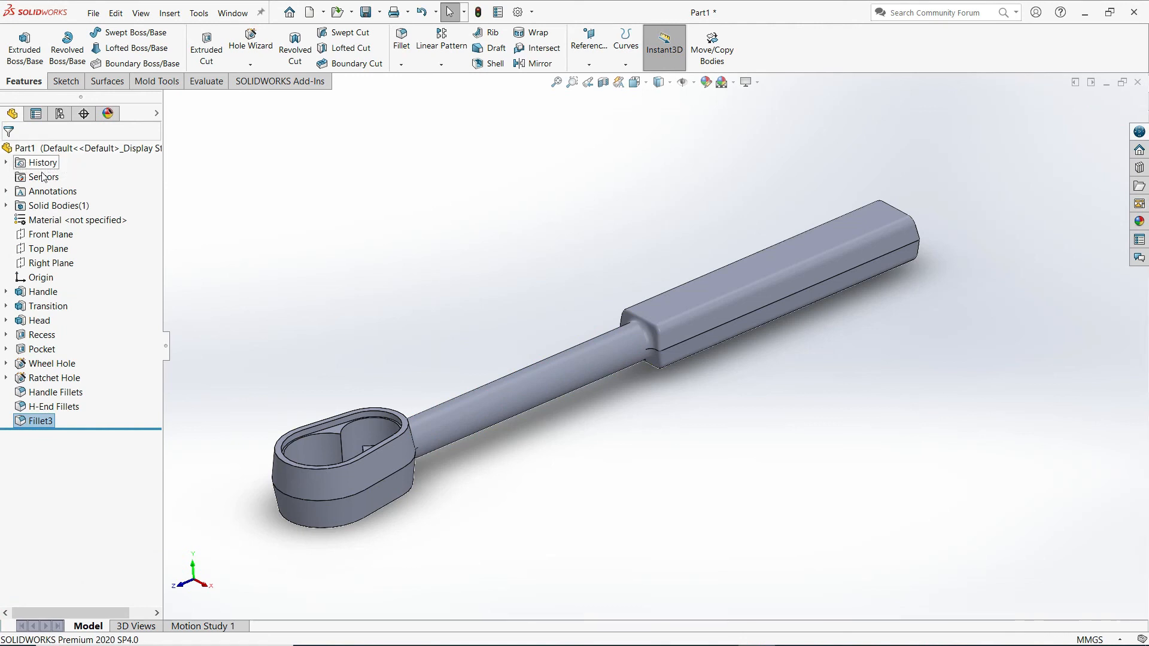
# - Rename the 2 mm transition fillet as T-H Fillets
pyautogui.click(39, 422)
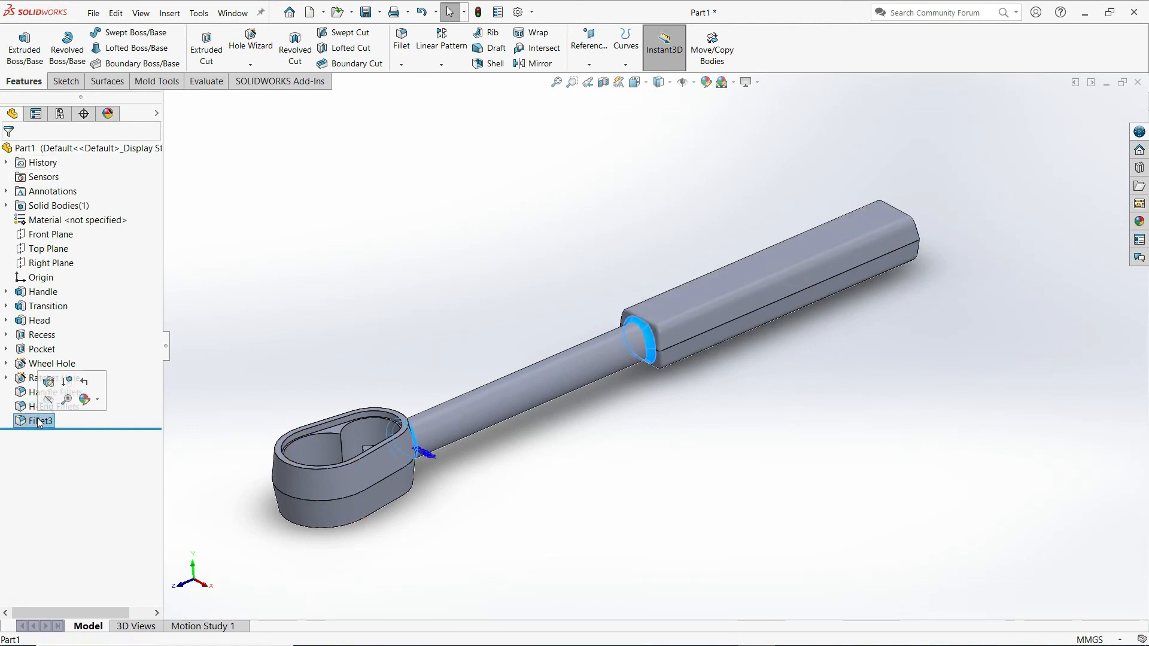
pyautogui.click(38, 420)
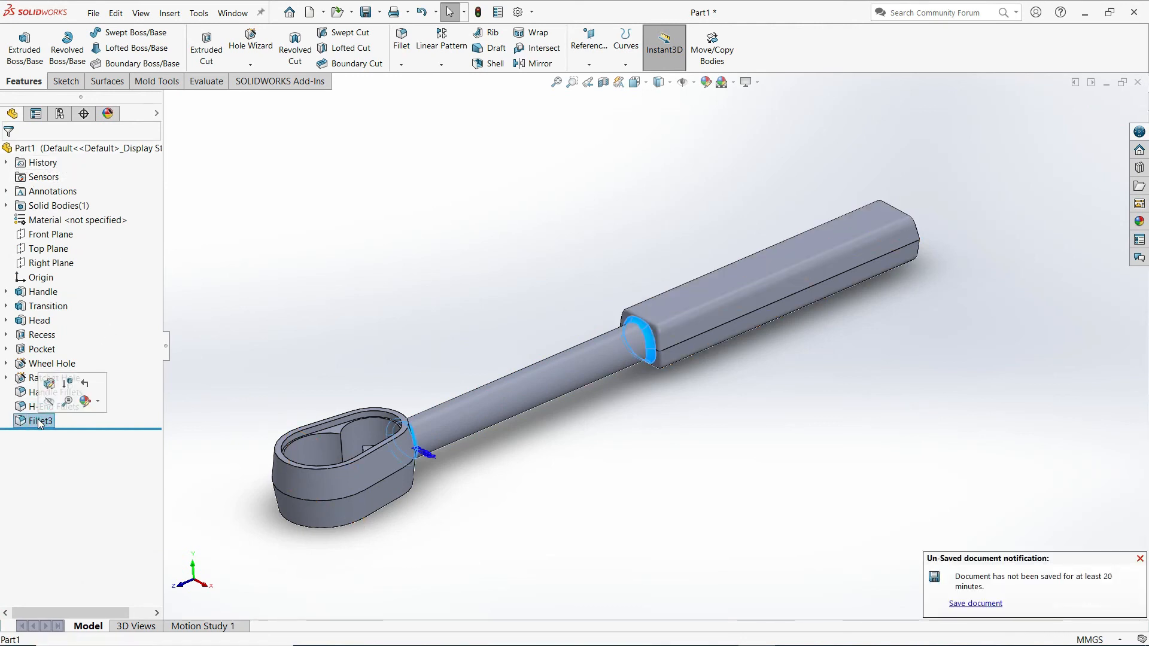
pyautogui.write('T-H')
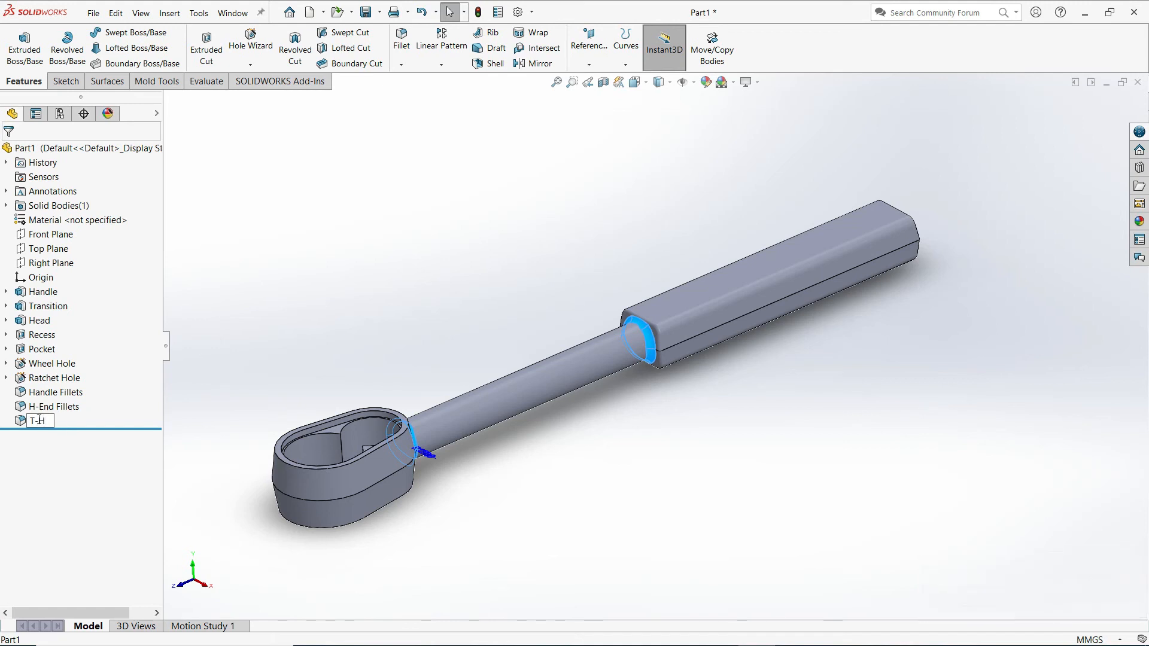
pyautogui.press('Return')
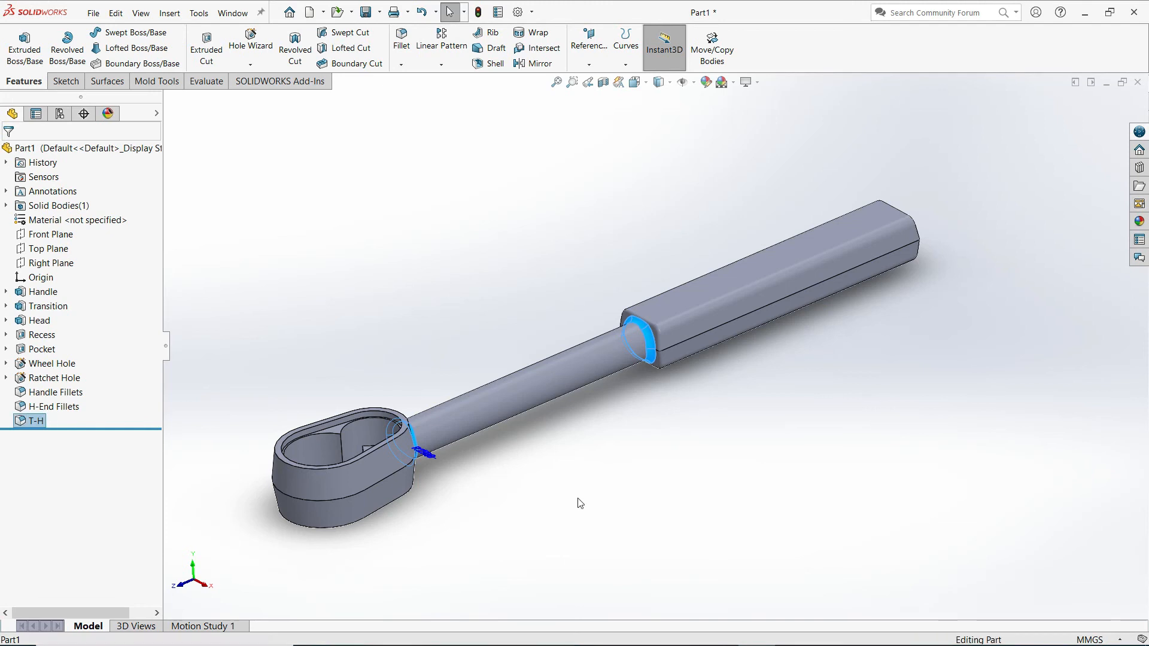
pyautogui.click(41, 423)
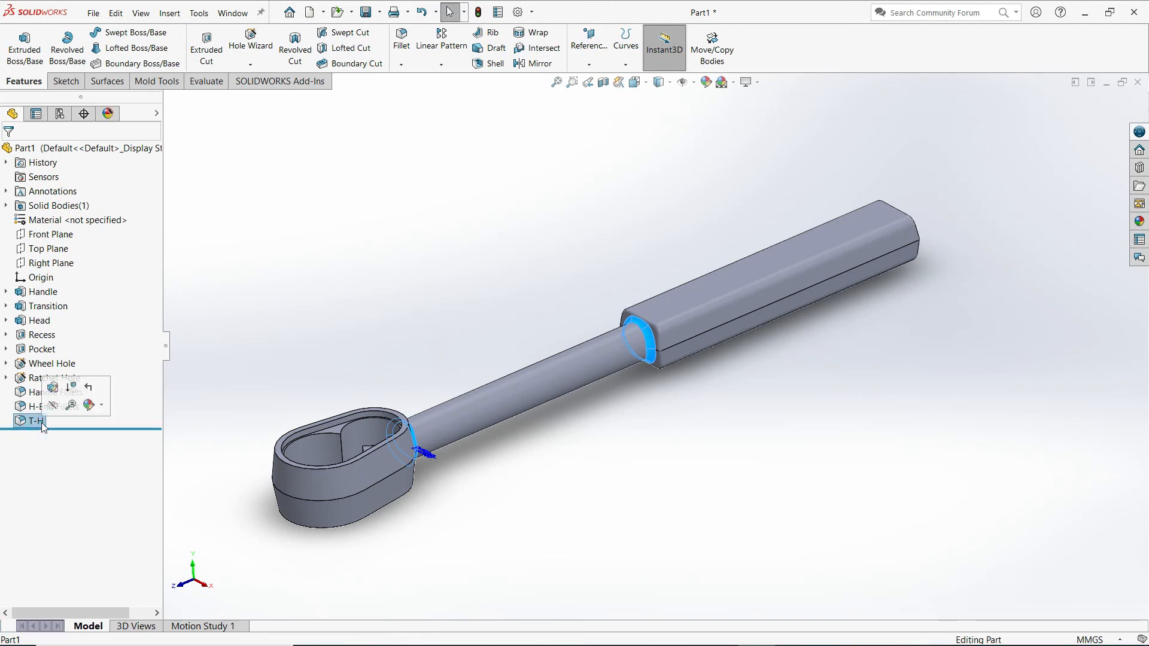
pyautogui.click(49, 420)
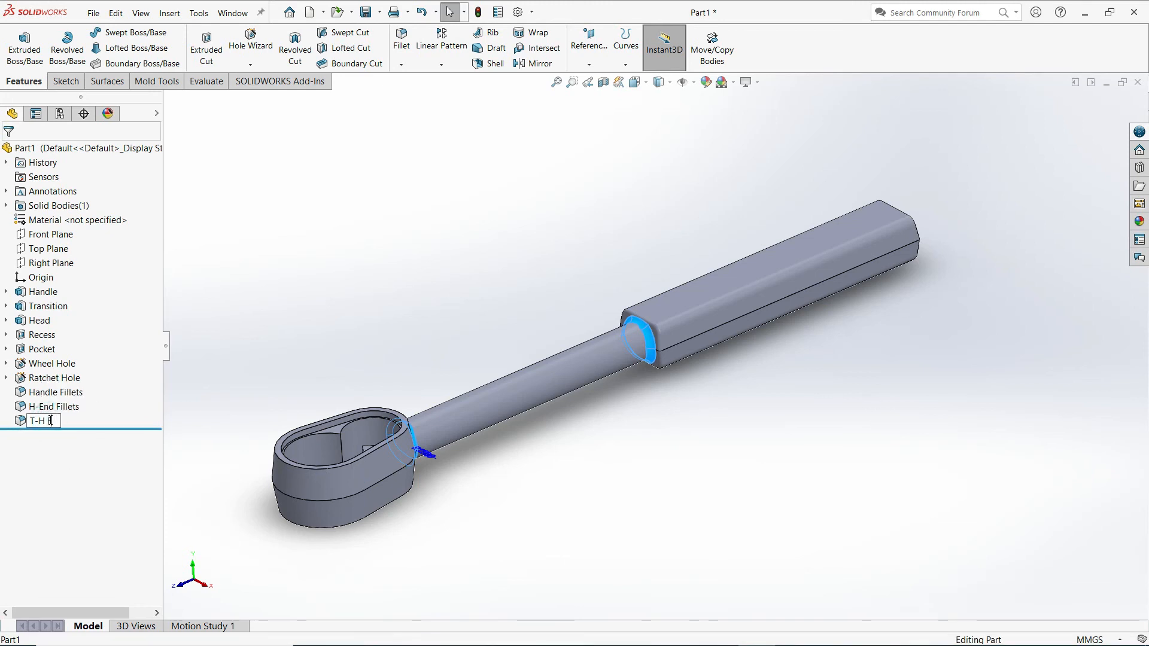
pyautogui.write('fillets')
pyautogui.click(350, 341)
pyautogui.moveTo(425, 307); pyautogui.dragTo(378, 390, button='middle')
pyautogui.scroll(-5, 368, 431)
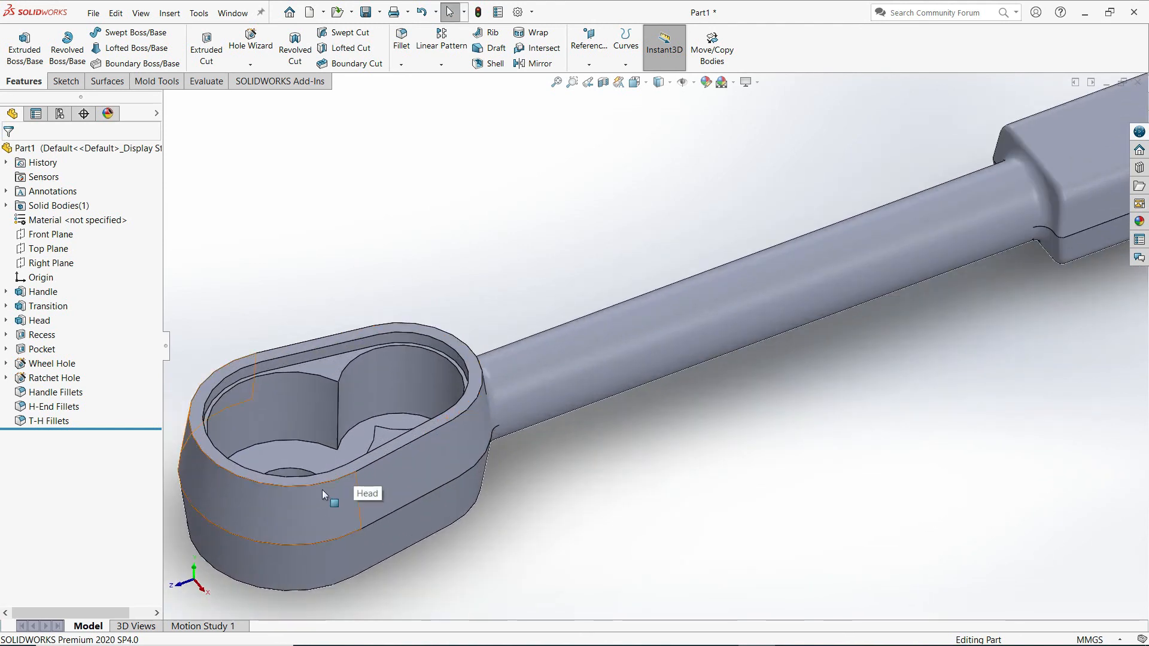
# - Edit the H-End Fillets feature and add the head's upper outer perimeter edge to its 1 mm fillet selection
pyautogui.scroll(-2, 322, 479)
pyautogui.scroll(1, 341, 443)
pyautogui.scroll(-2, 413, 427)
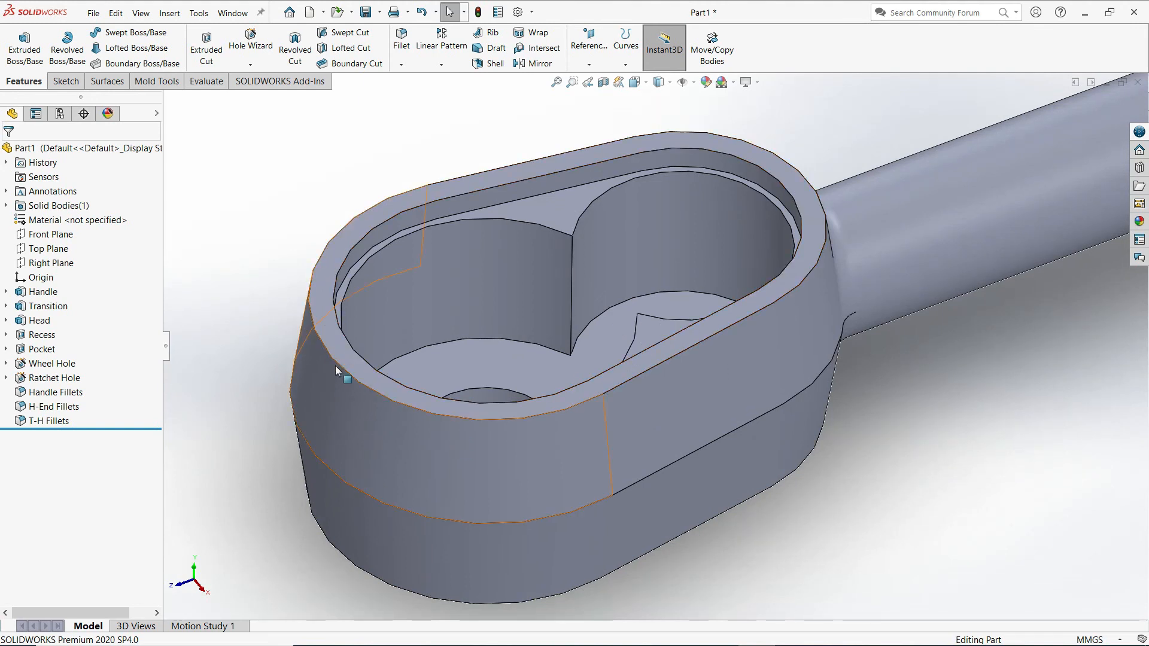
pyautogui.scroll(1, 335, 365)
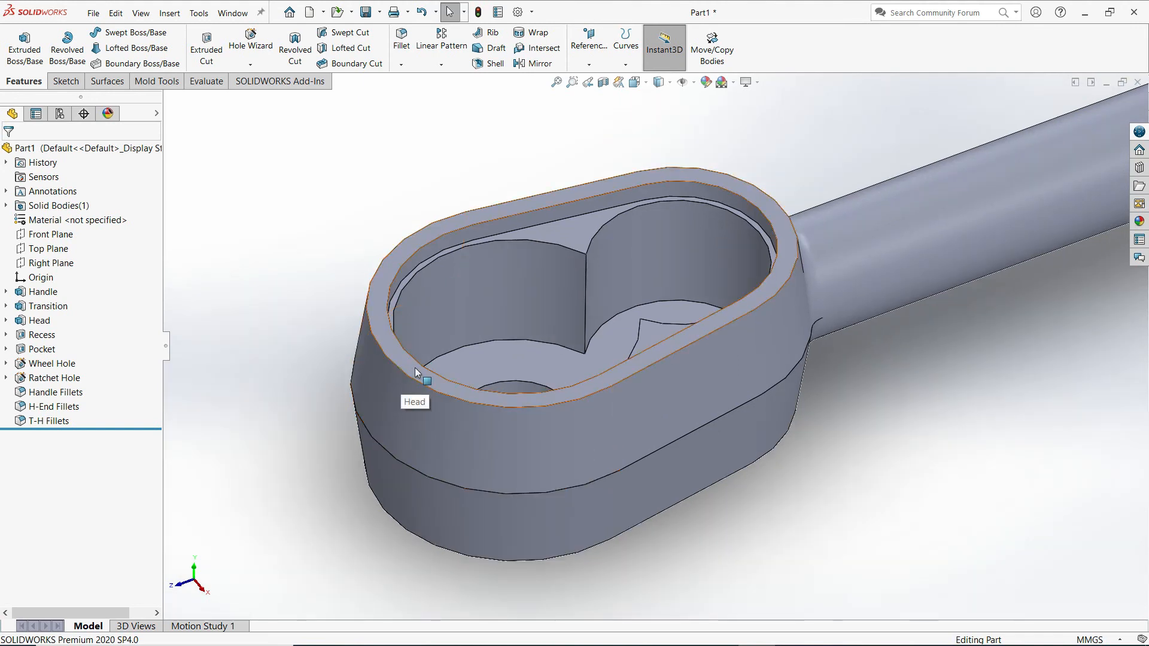
pyautogui.rightClick(51, 407)
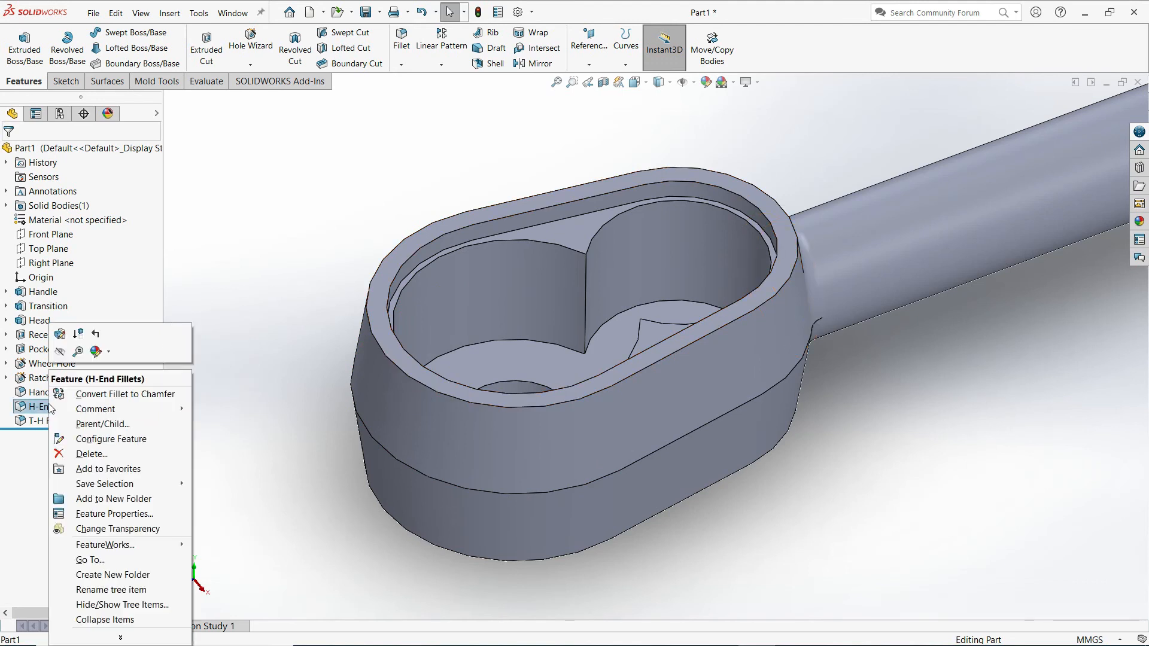
pyautogui.click(58, 335)
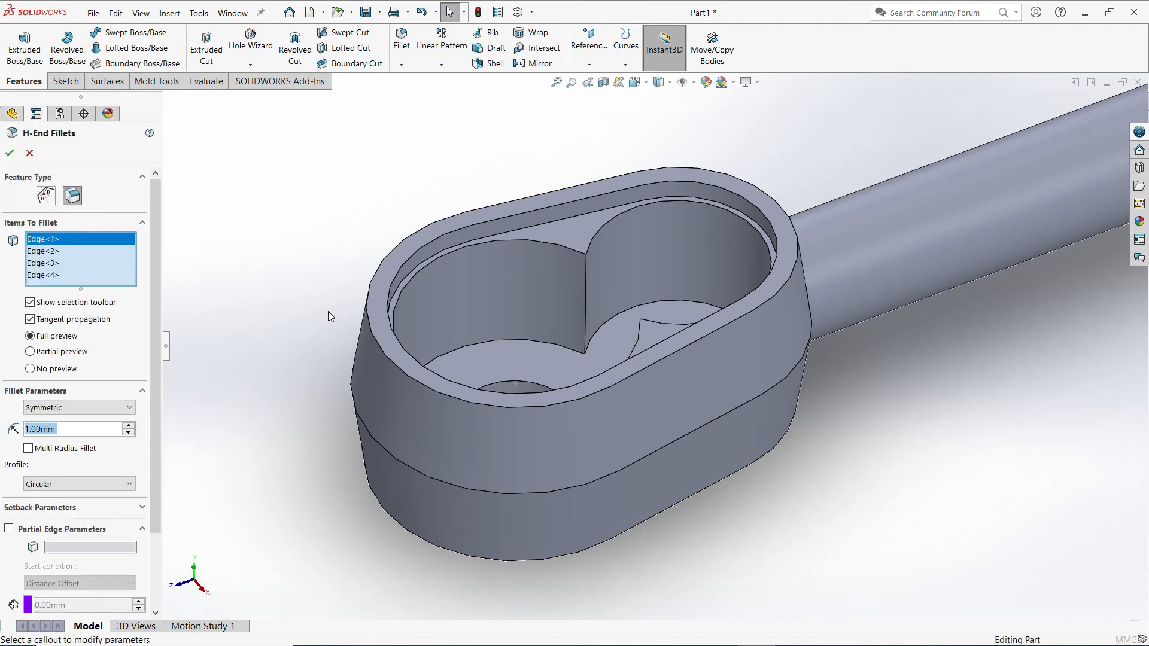
pyautogui.scroll(3, 634, 261)
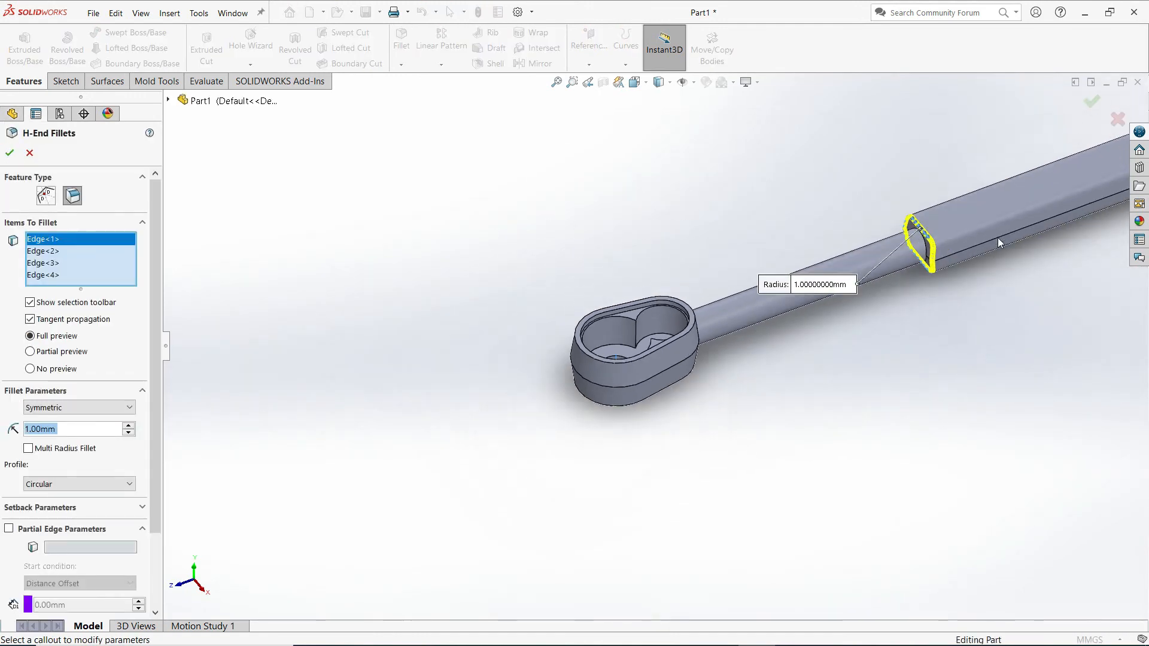
pyautogui.scroll(-2, 1001, 239)
pyautogui.scroll(3, 928, 257)
pyautogui.scroll(-2, 903, 263)
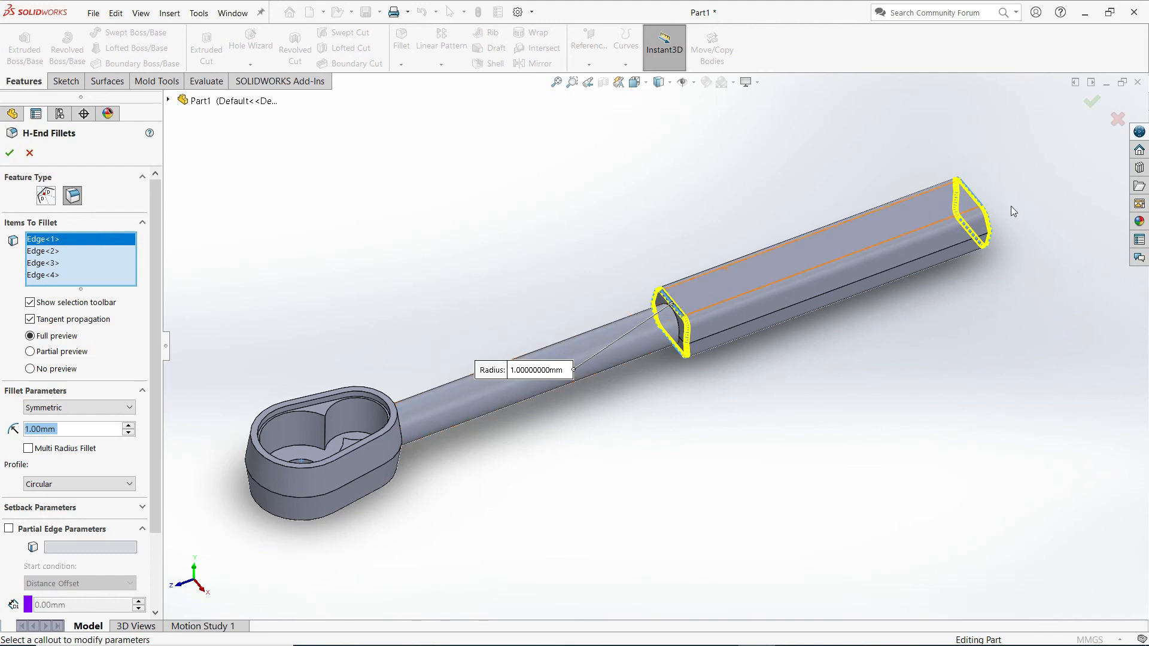
pyautogui.scroll(-3, 325, 507)
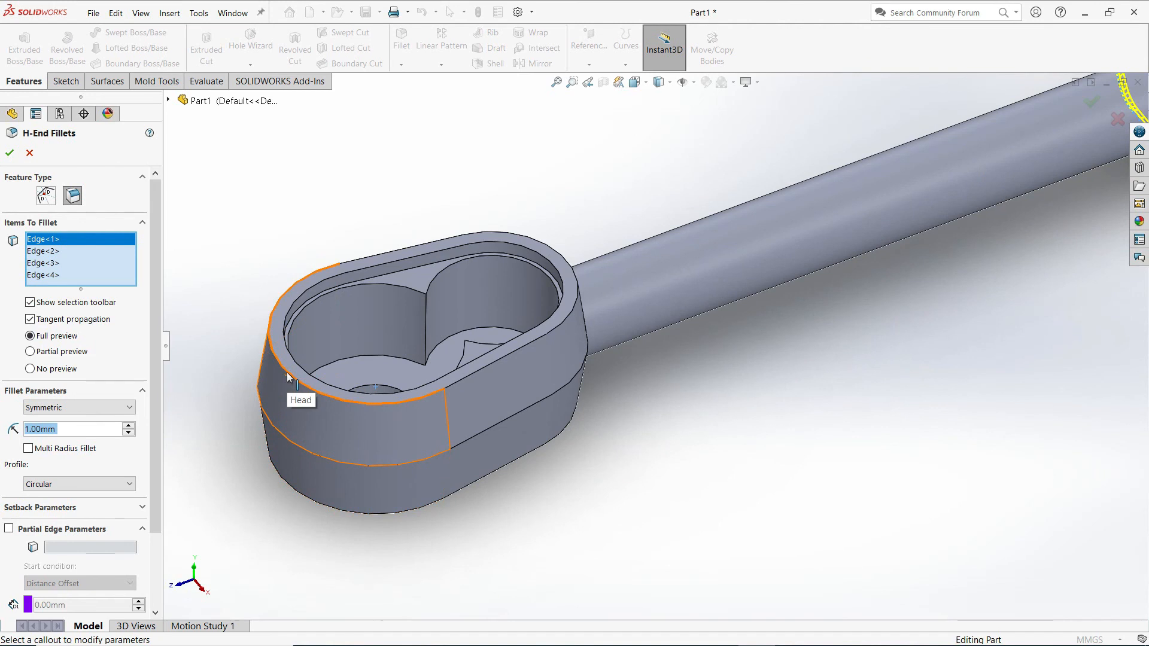
pyautogui.click(287, 374)
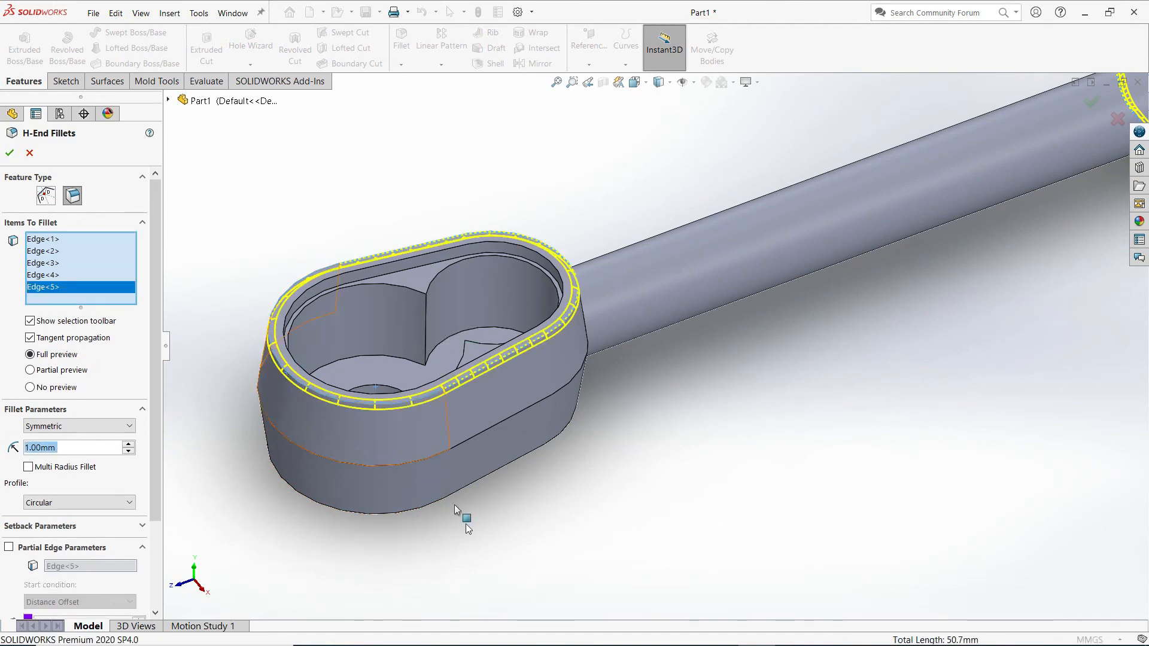
# - Add the head's bottom perimeter edge to the H-End Fillets selection and apply the edited fillet
pyautogui.moveTo(465, 513); pyautogui.dragTo(430, 433, button='middle')
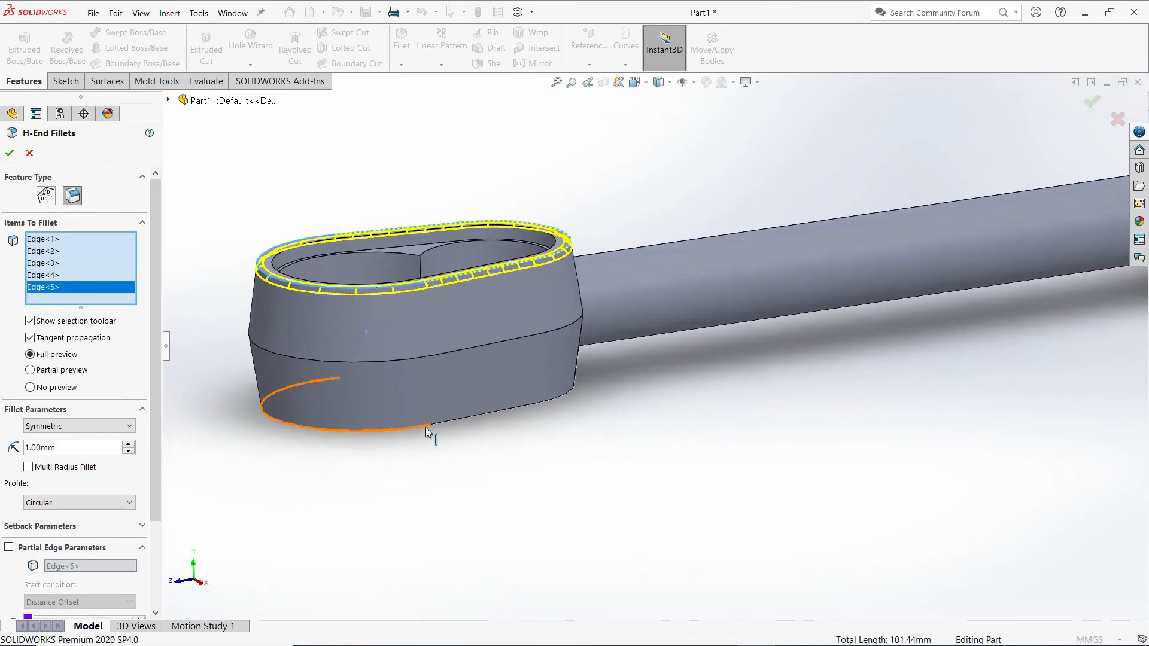
pyautogui.click(425, 426)
pyautogui.moveTo(579, 442); pyautogui.dragTo(513, 466, button='middle')
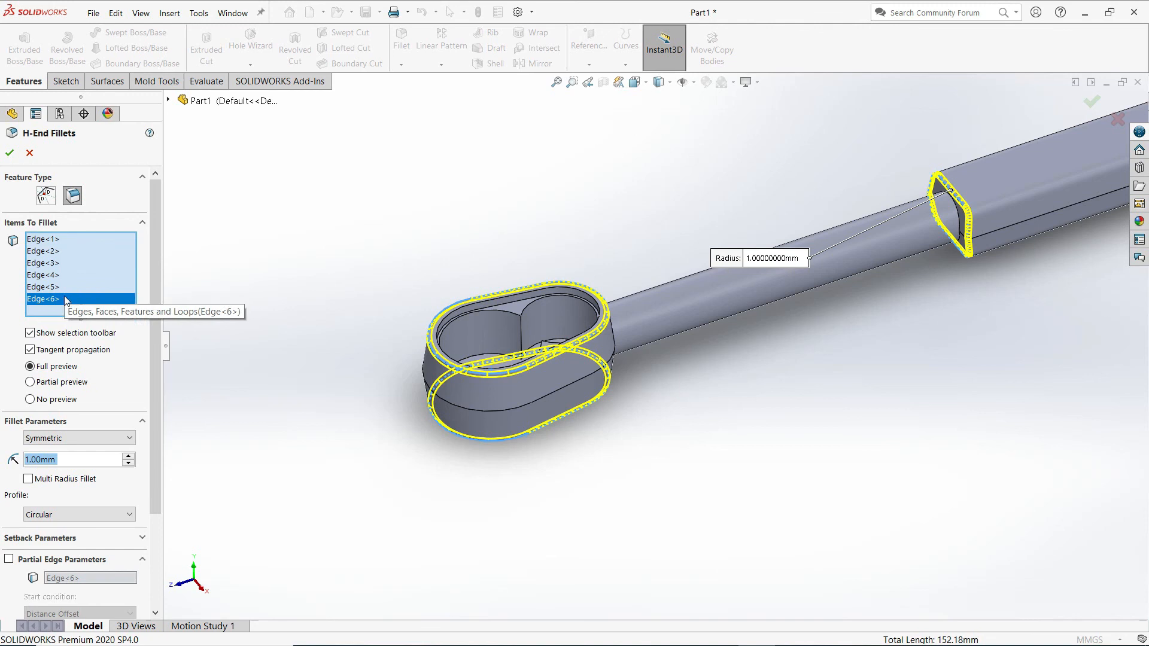
pyautogui.click(10, 153)
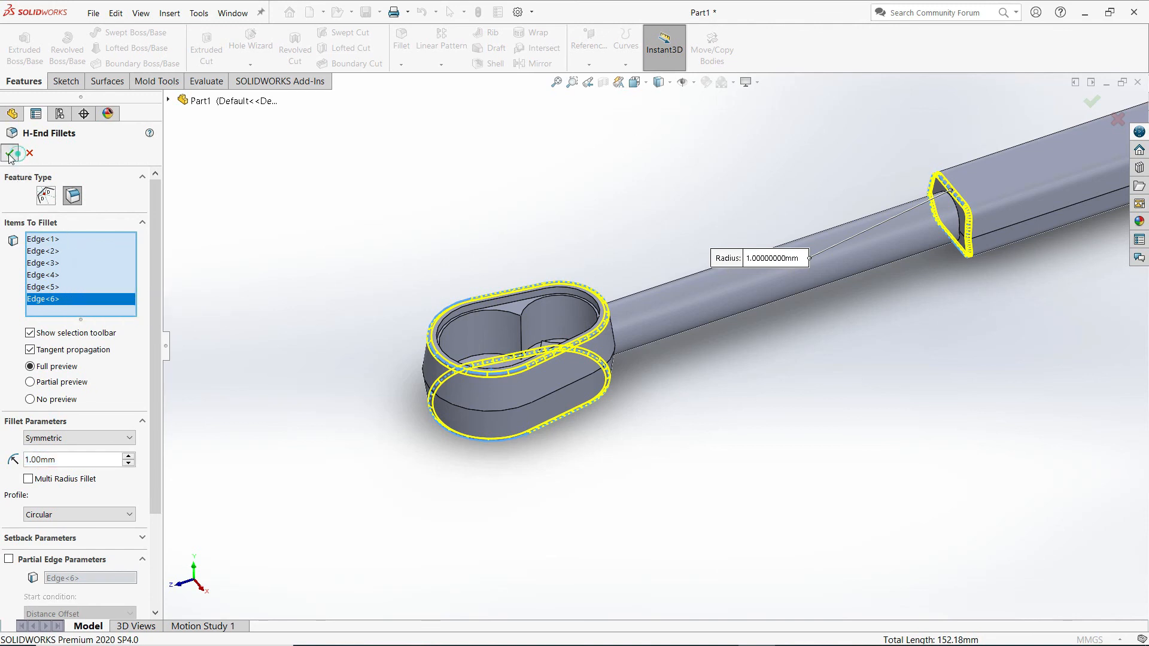
# - Show the part in isometric view and start saving it under a new name, creating a Ratchet folder inside SolidWorks 2020 Tutorial
pyautogui.click(635, 83)
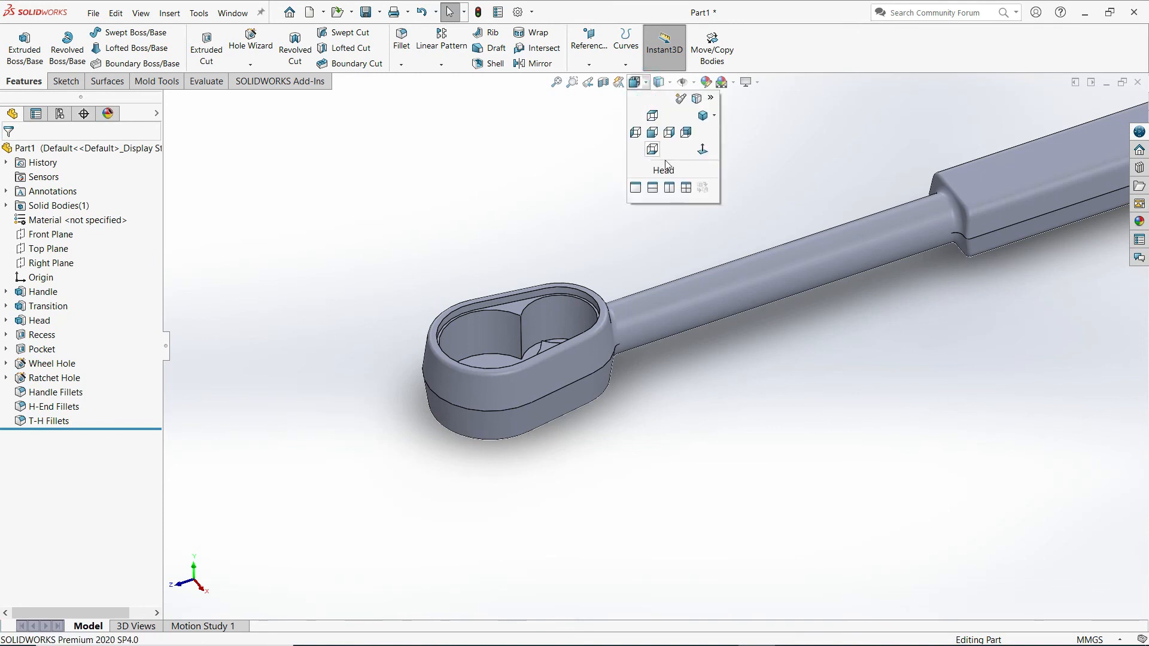
pyautogui.click(702, 117)
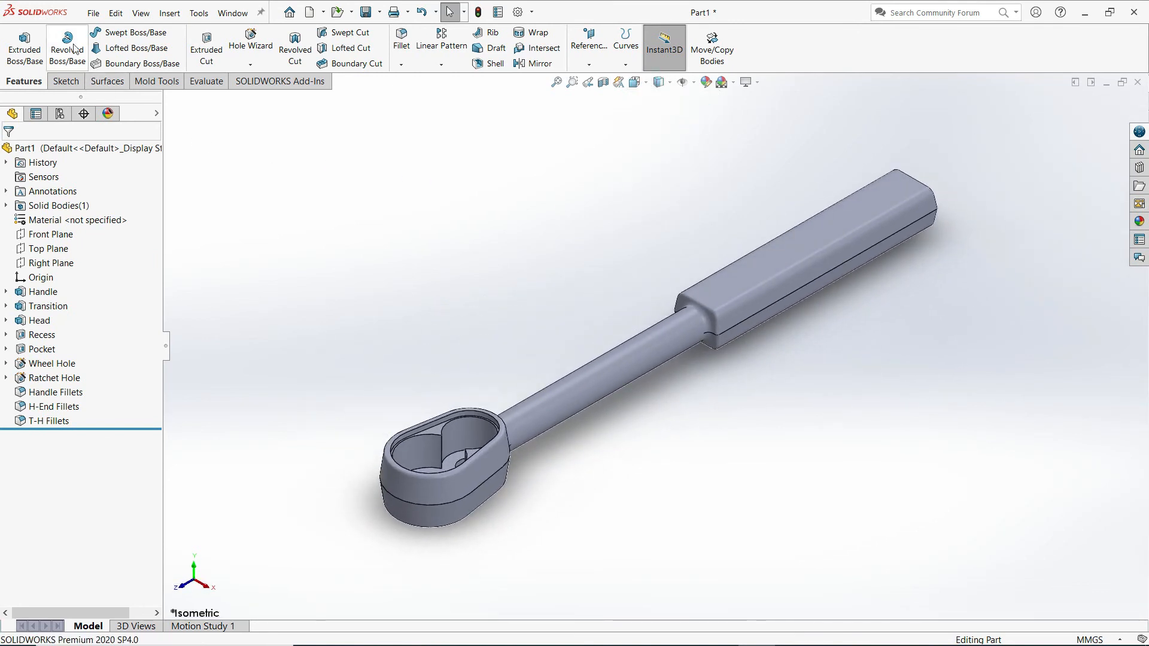
pyautogui.click(93, 13)
pyautogui.click(126, 169)
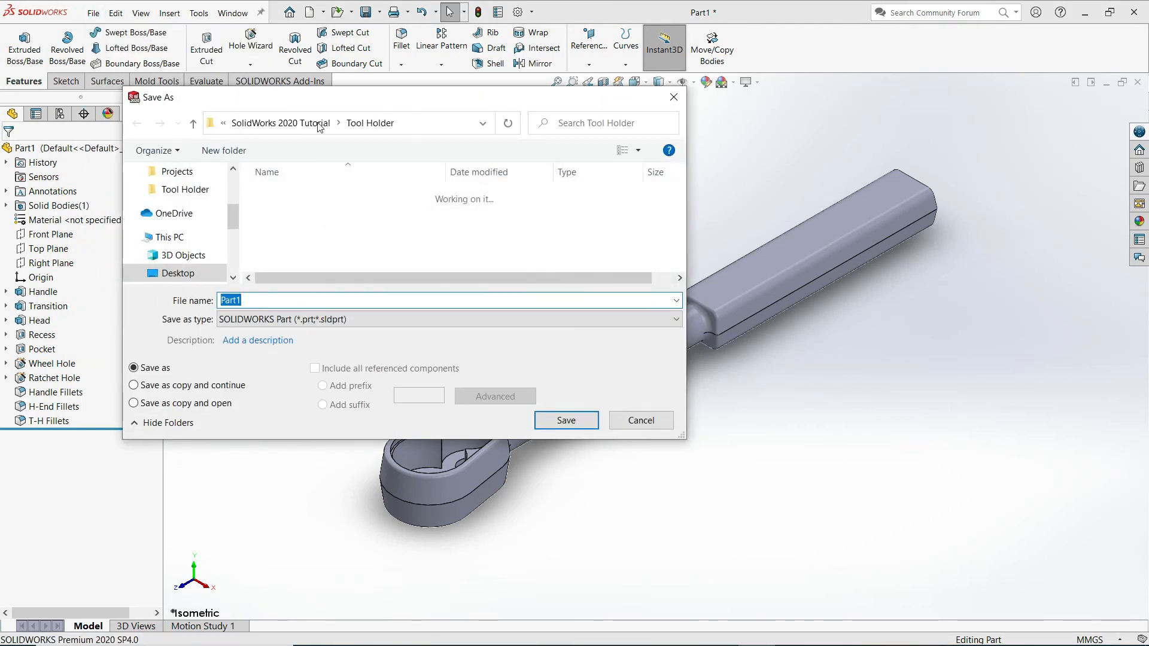
pyautogui.click(319, 123)
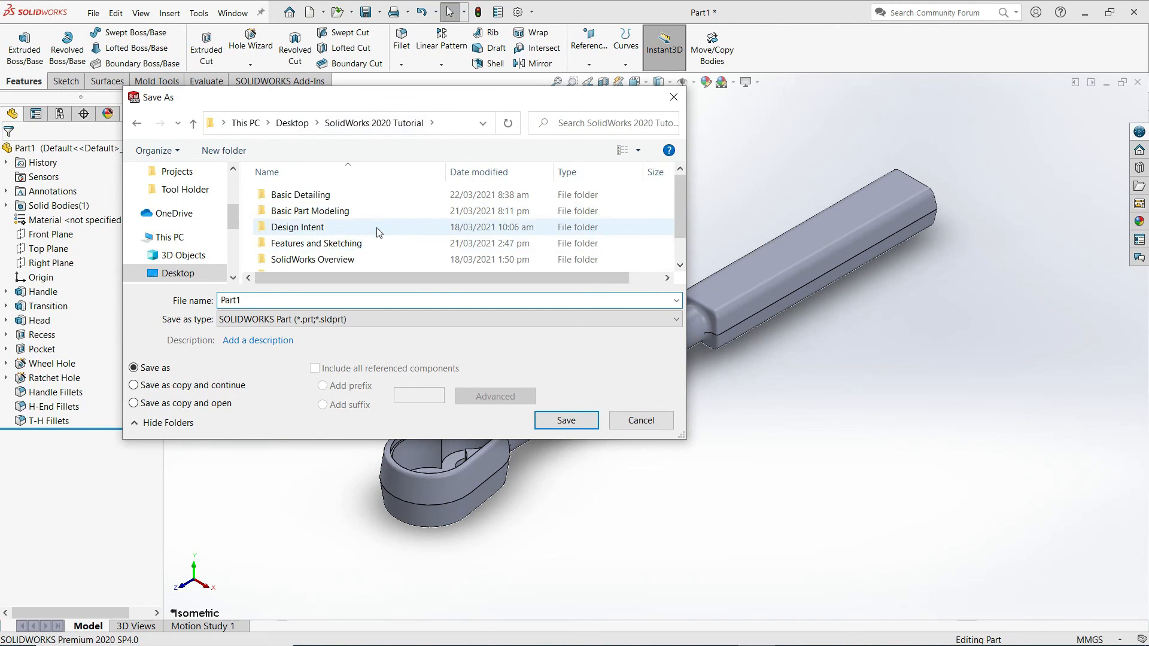
pyautogui.rightClick(379, 222)
pyautogui.moveTo(426, 385)
pyautogui.click(558, 385)
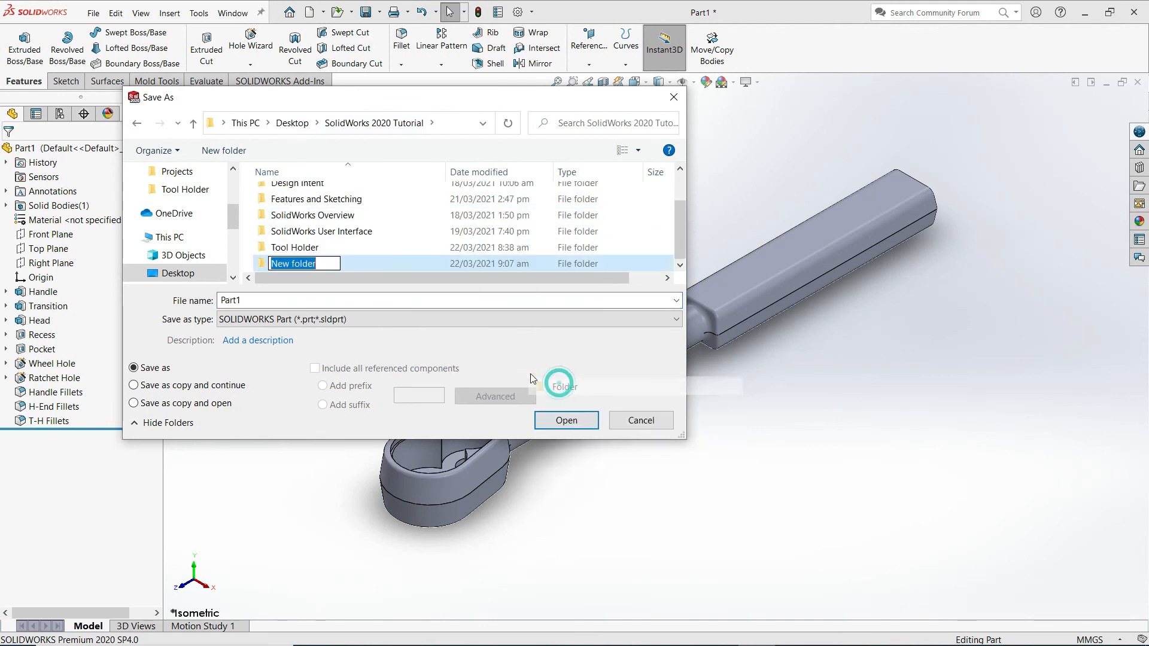
pyautogui.write('Ratchet')
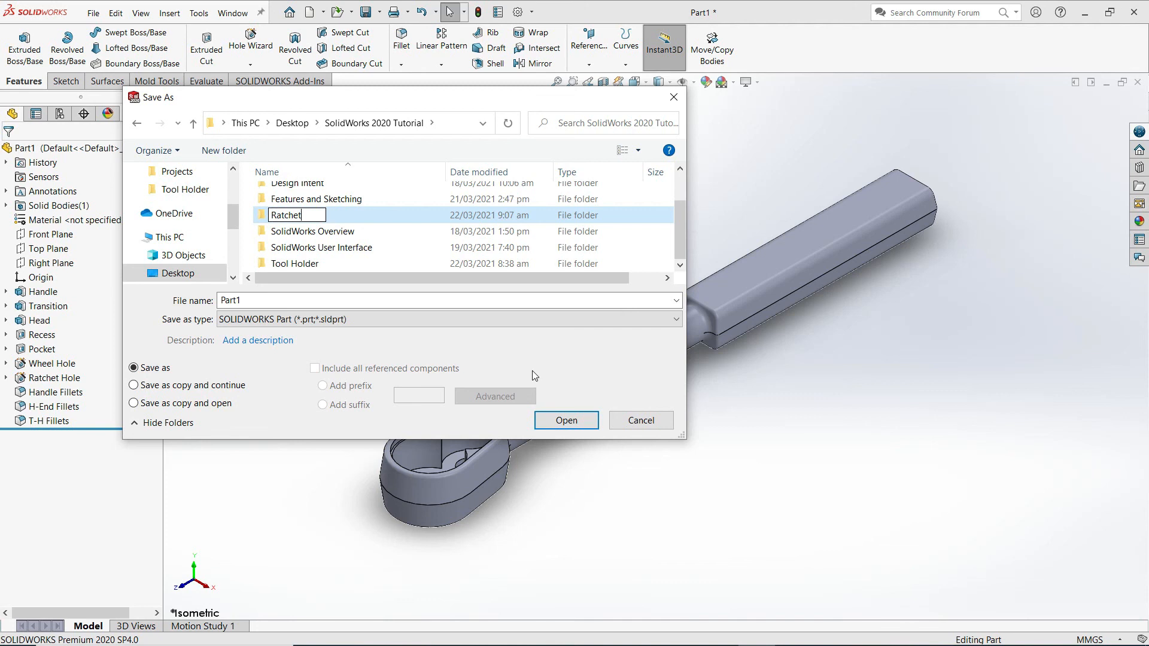
pyautogui.click(368, 217)
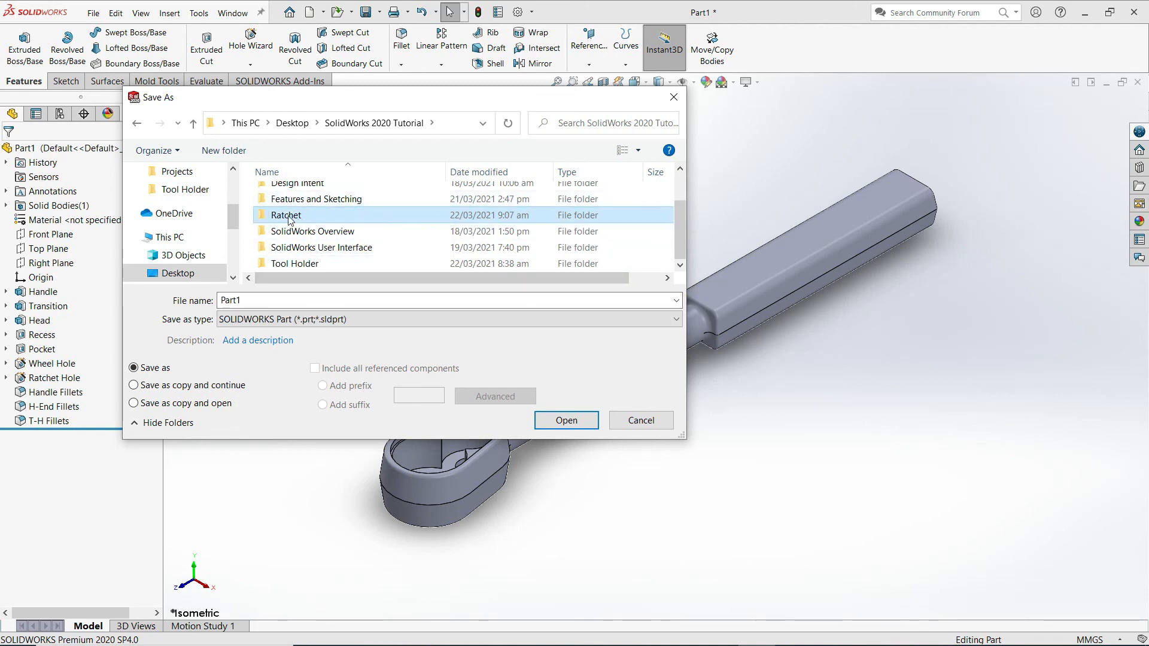
# - Save the part as Ratchet in the new Ratchet folder
pyautogui.doubleClick(289, 216)
pyautogui.doubleClick(272, 300)
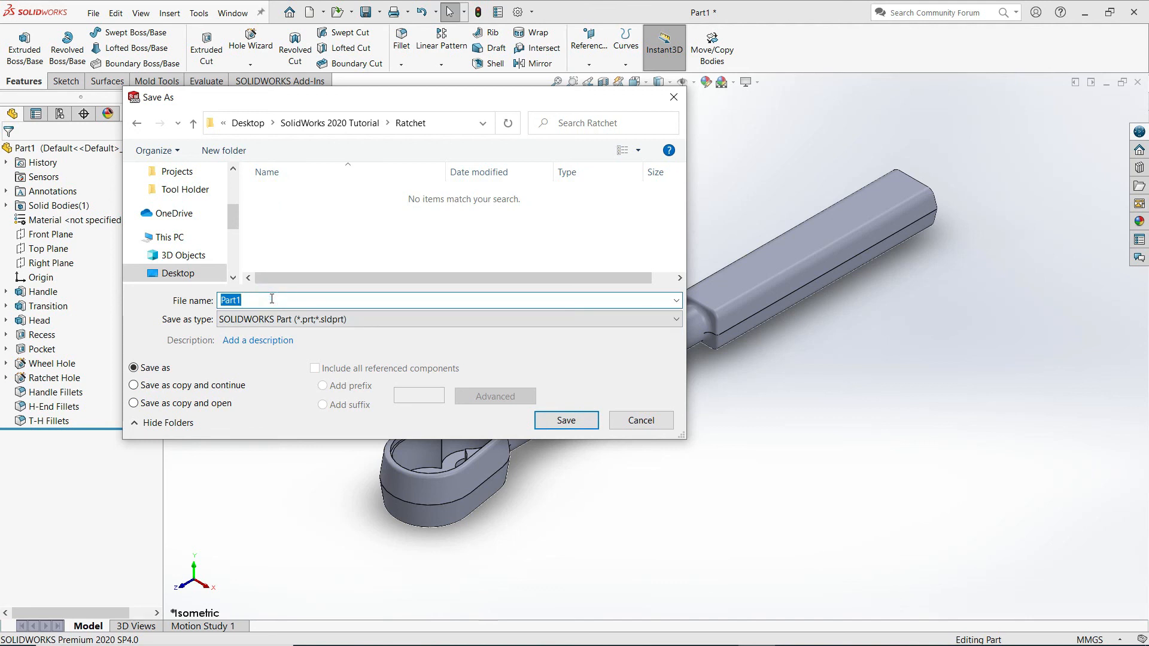
pyautogui.write('Ratchet')
pyautogui.click(566, 420)
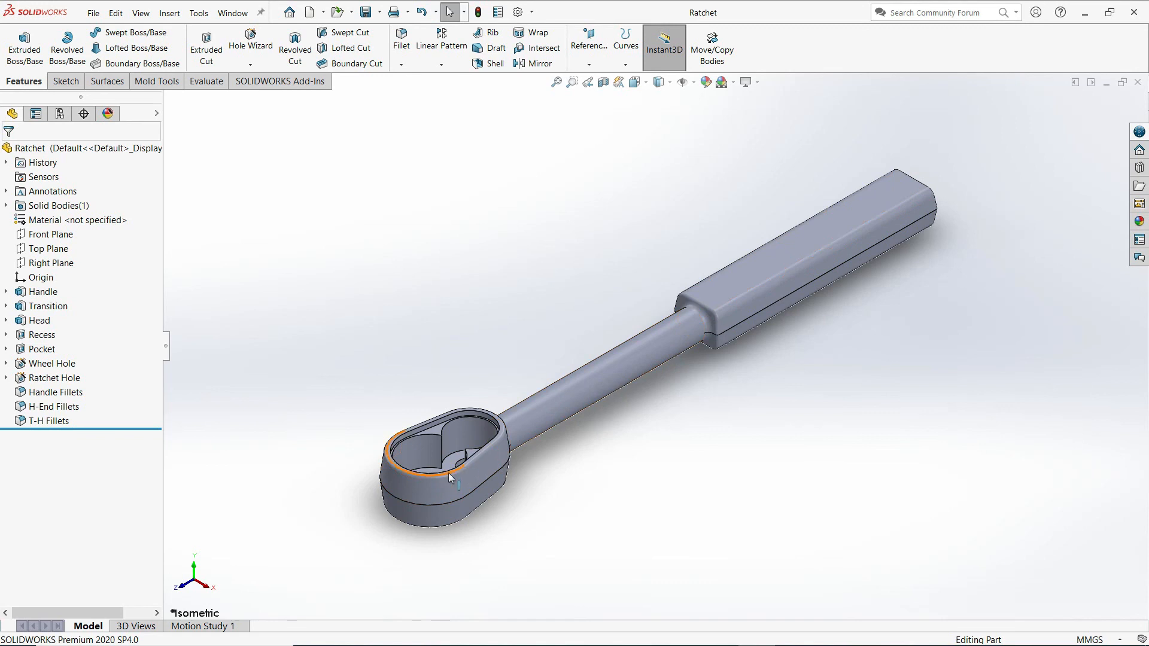
# - Apply a cyan color (RGB 0, 255, 255) to the whole Handle feature
pyautogui.rightClick(759, 272)
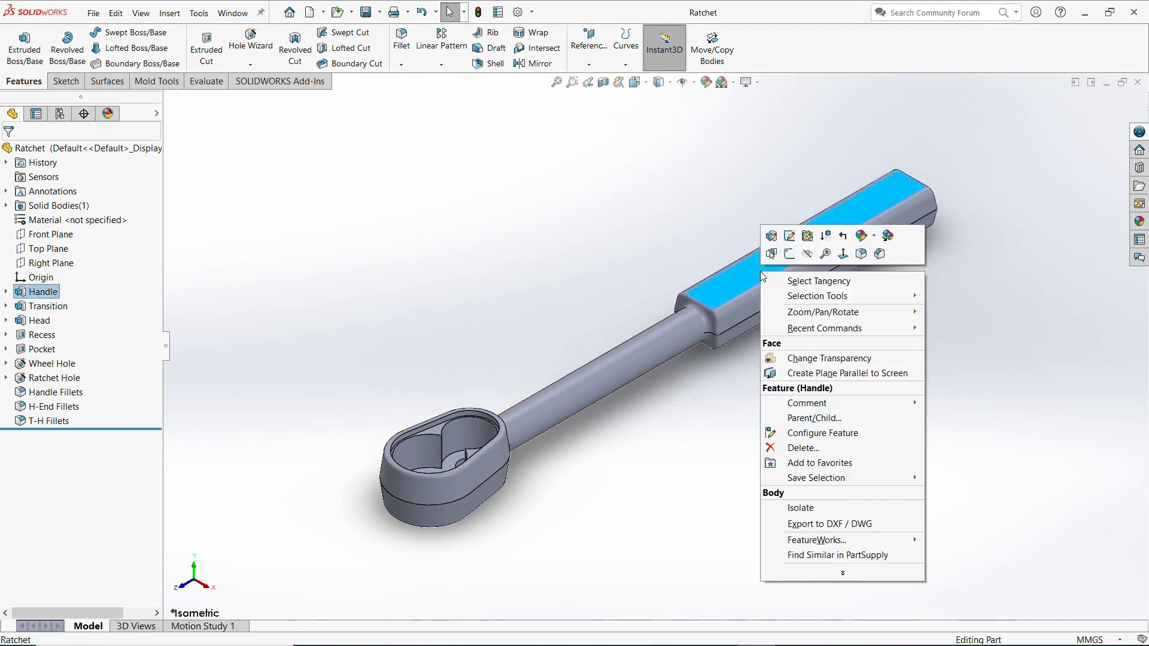
pyautogui.click(875, 237)
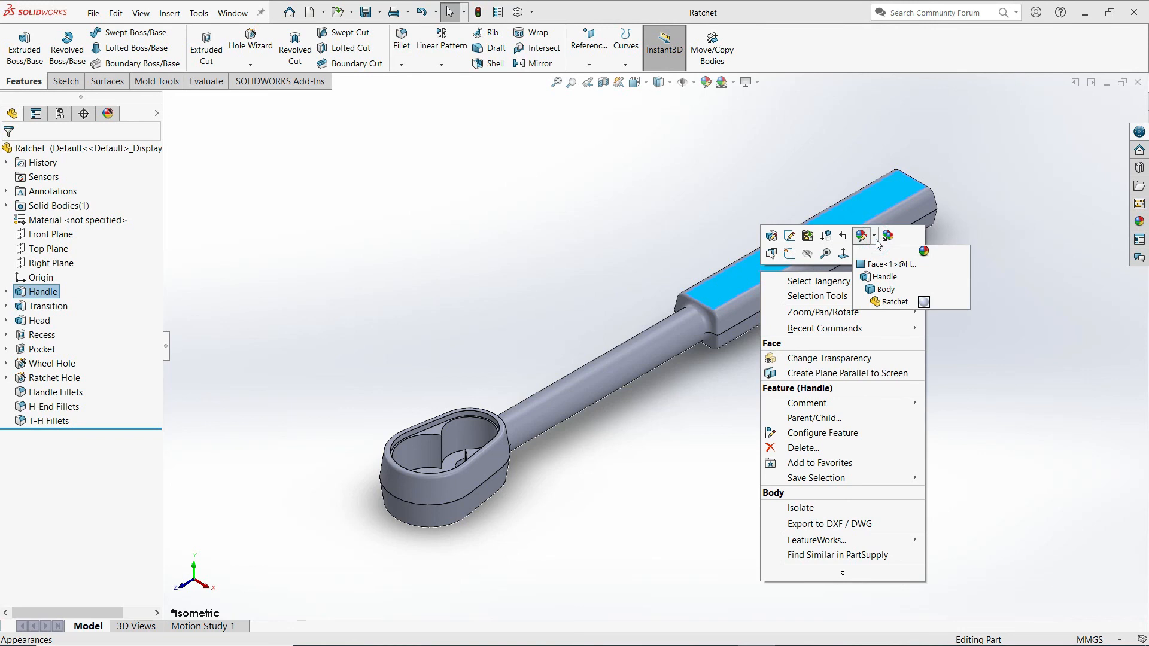
pyautogui.click(878, 278)
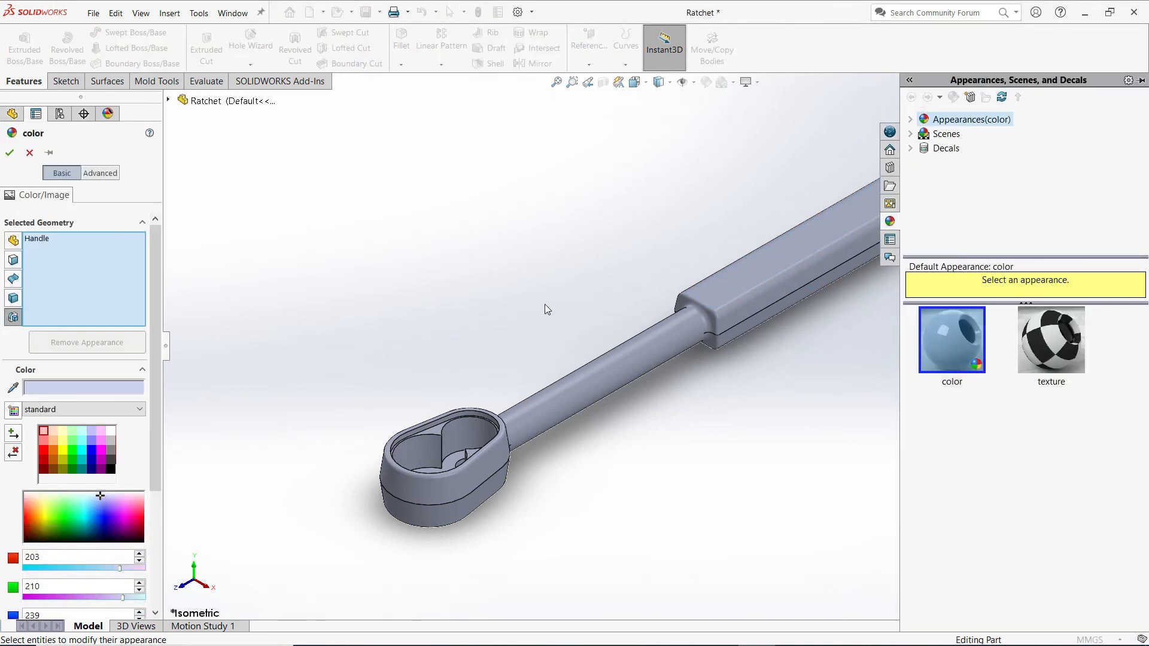
pyautogui.click(71, 442)
pyautogui.click(83, 444)
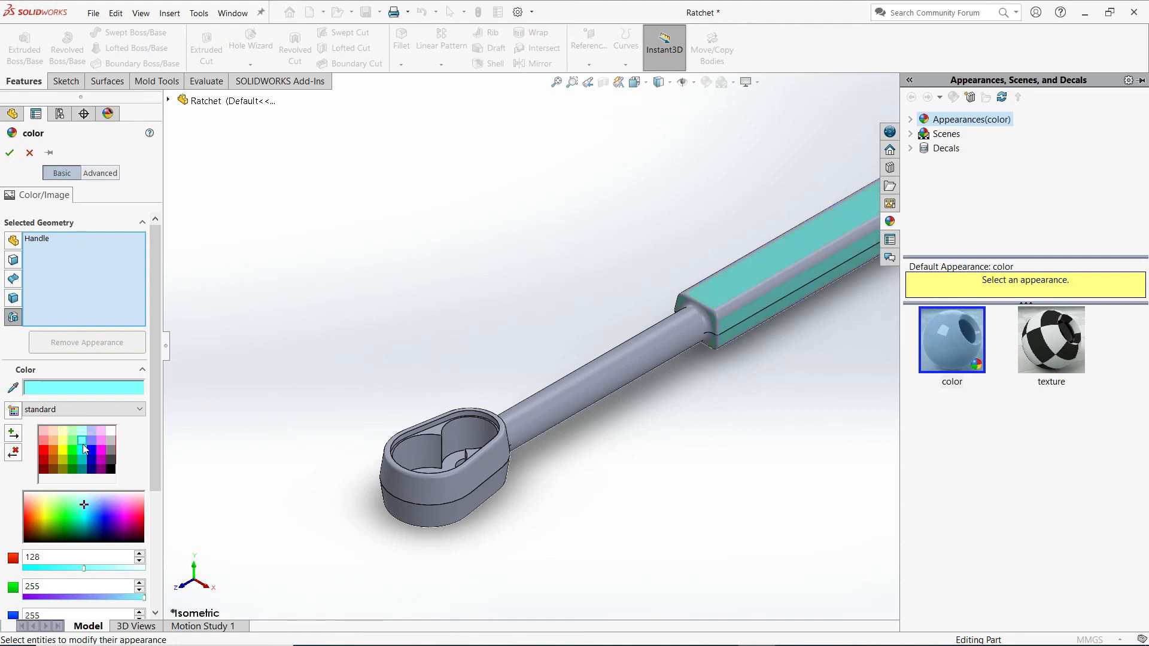
pyautogui.click(80, 450)
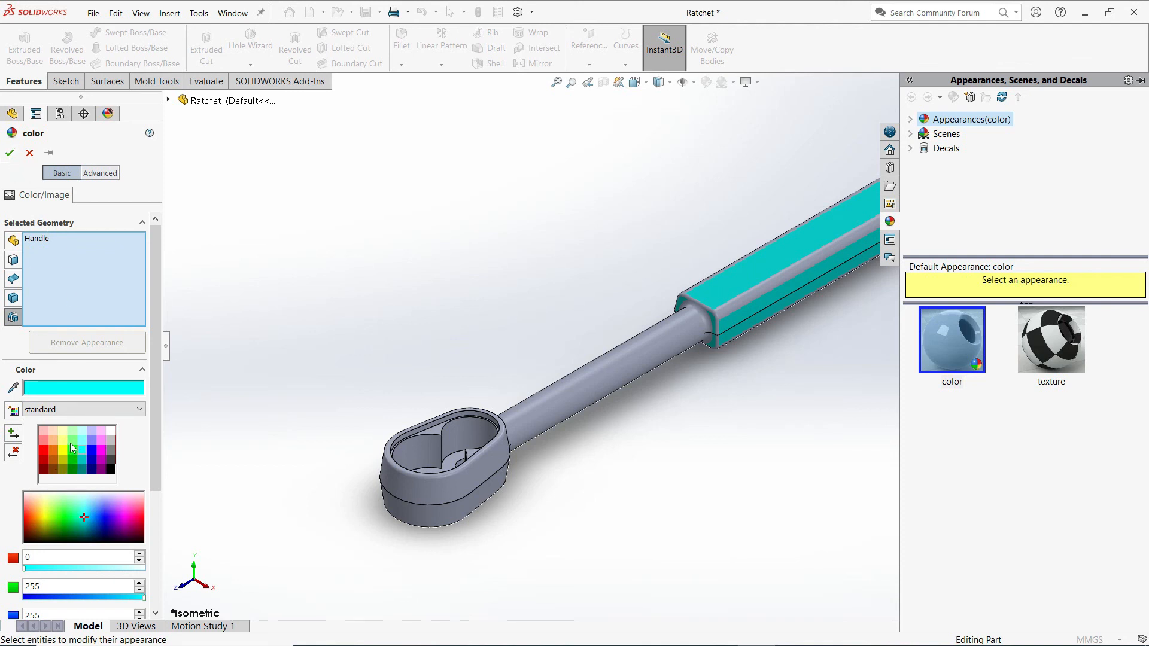
pyautogui.click(10, 157)
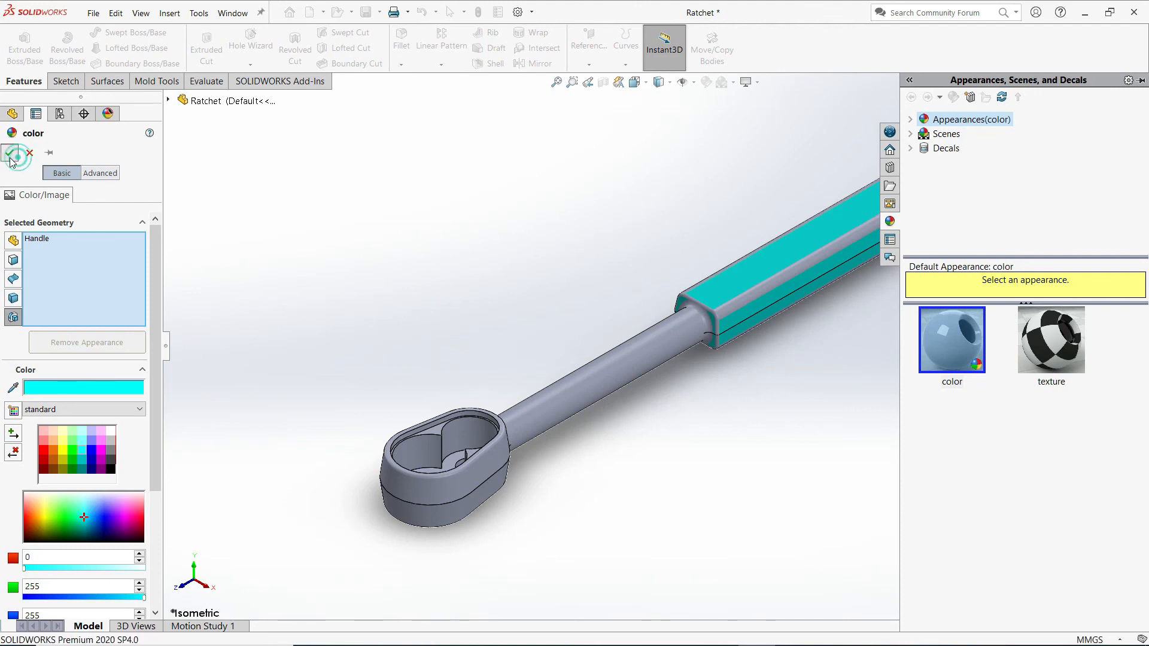
pyautogui.click(537, 213)
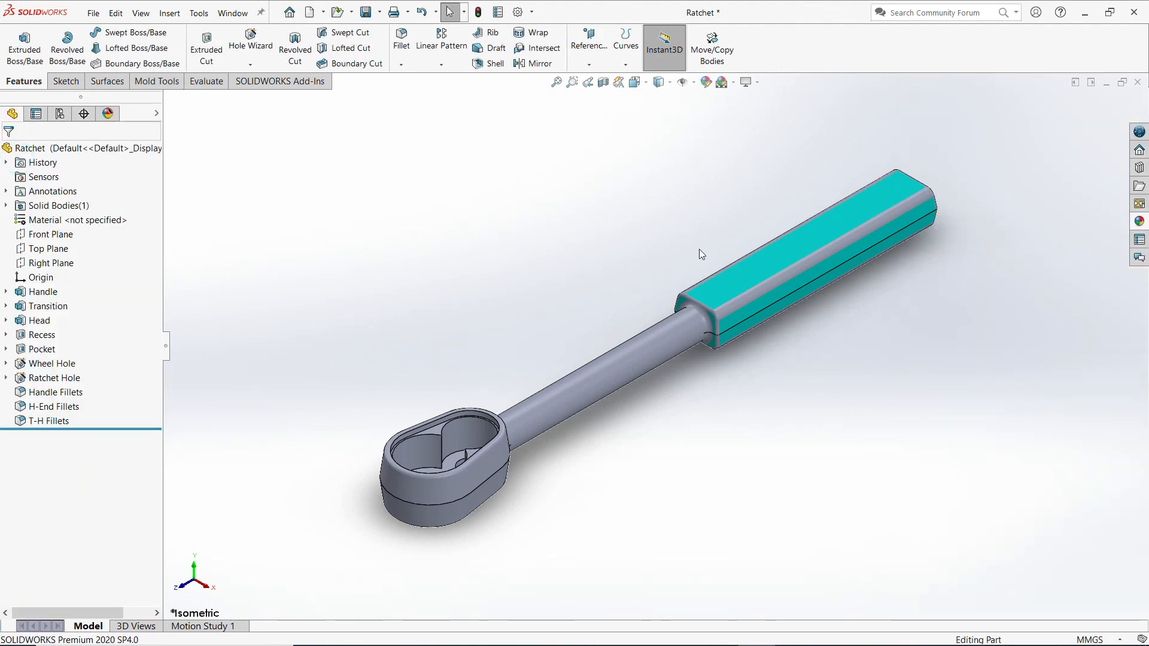
# - Apply the same cyan color (RGB 0, 255, 255) to the Handle Fillets feature
pyautogui.moveTo(668, 302)
pyautogui.mouseDown(button='middle')
pyautogui.moveTo(623, 182)
pyautogui.moveTo(671, 265)
pyautogui.moveTo(633, 274)
pyautogui.moveTo(655, 299)
pyautogui.mouseUp(button='middle')
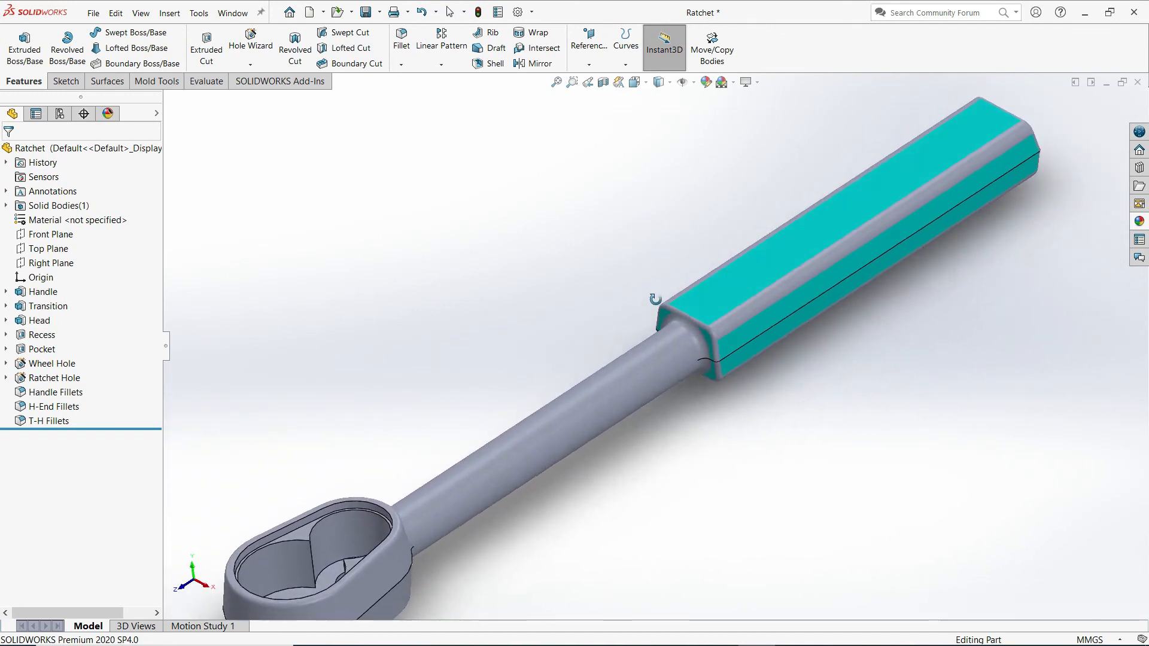
pyautogui.scroll(-5, 664, 302)
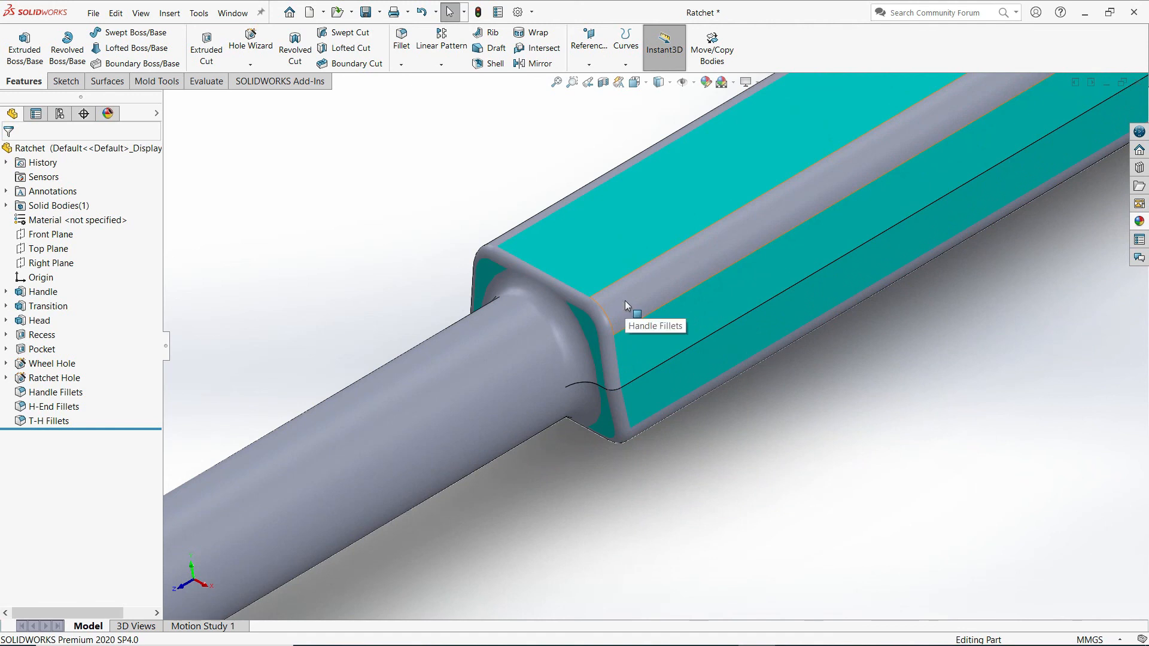
pyautogui.click(623, 306)
pyautogui.rightClick(648, 297)
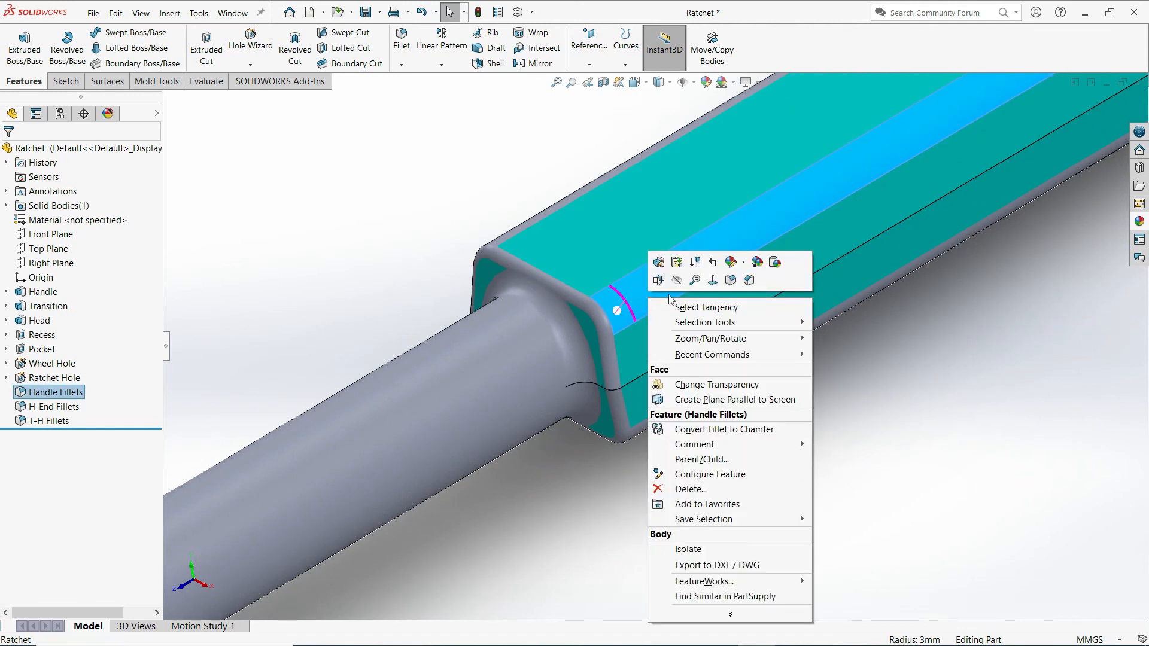
pyautogui.click(743, 263)
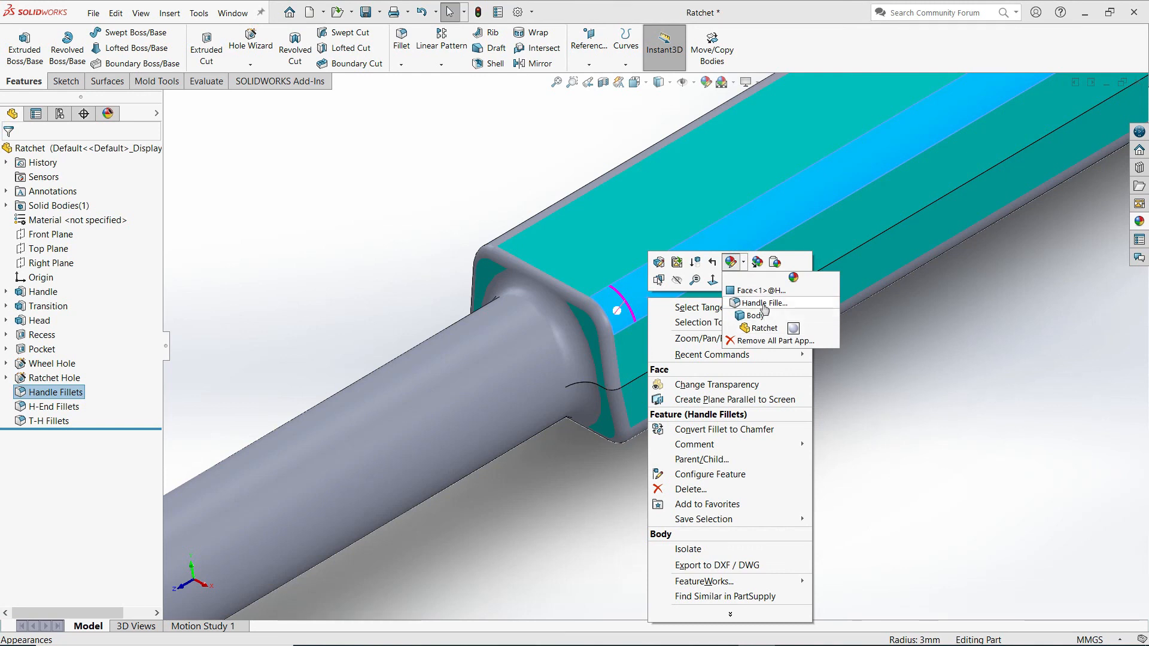
pyautogui.click(764, 303)
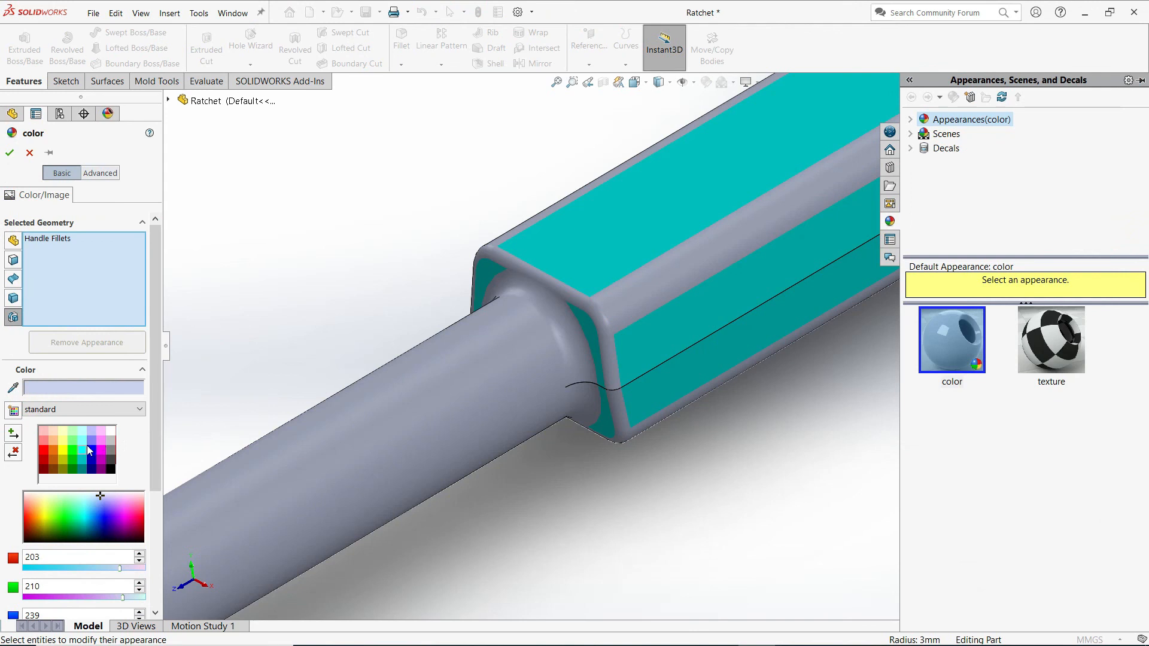
pyautogui.click(79, 449)
pyautogui.click(9, 152)
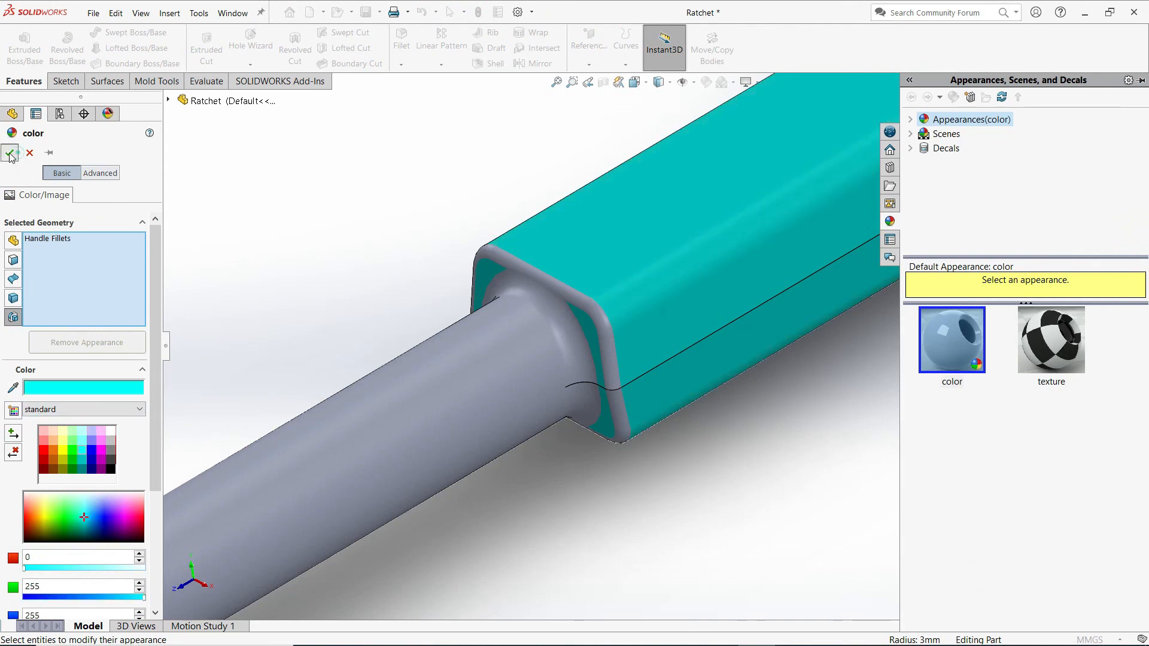
pyautogui.click(544, 281)
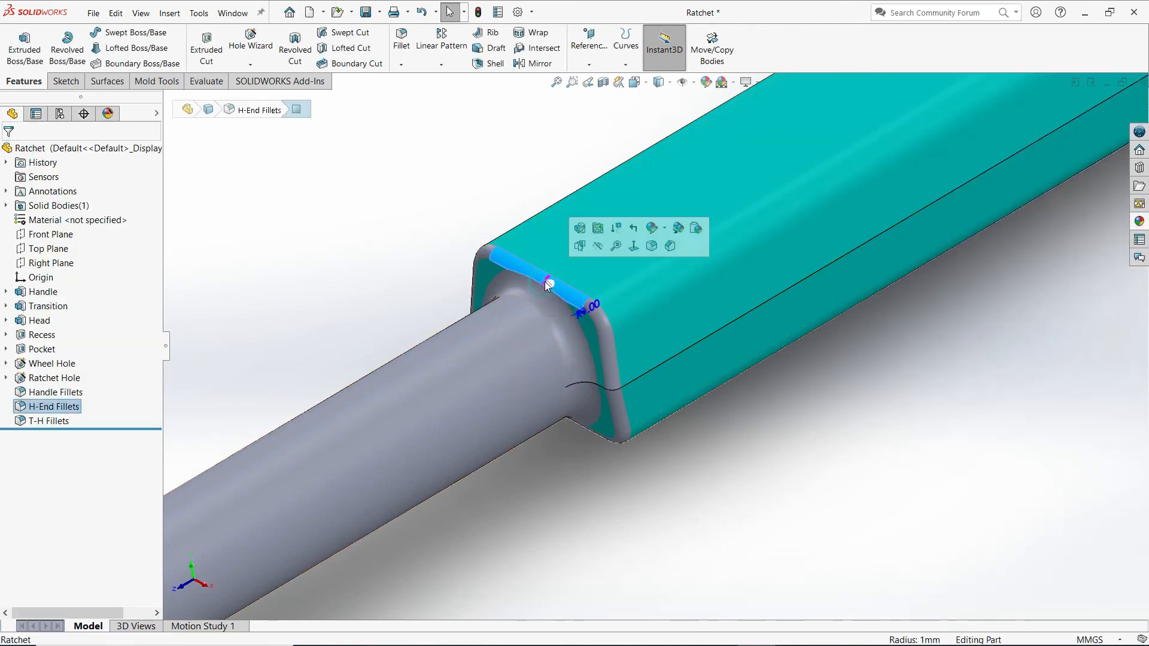
pyautogui.click(661, 228)
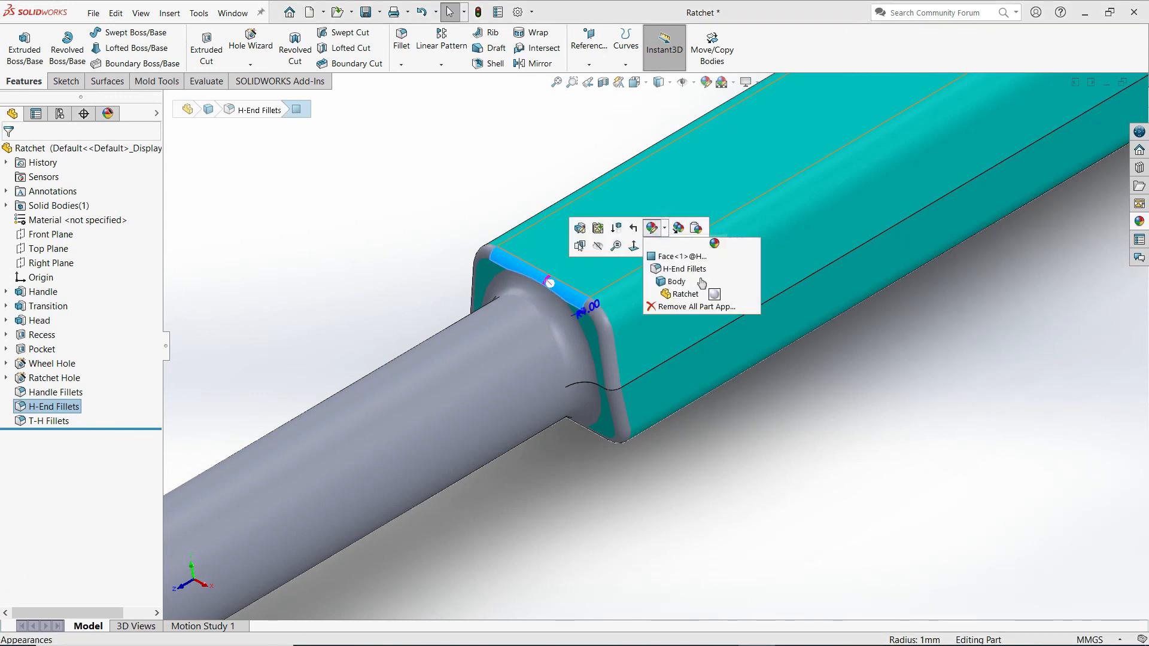
pyautogui.click(682, 271)
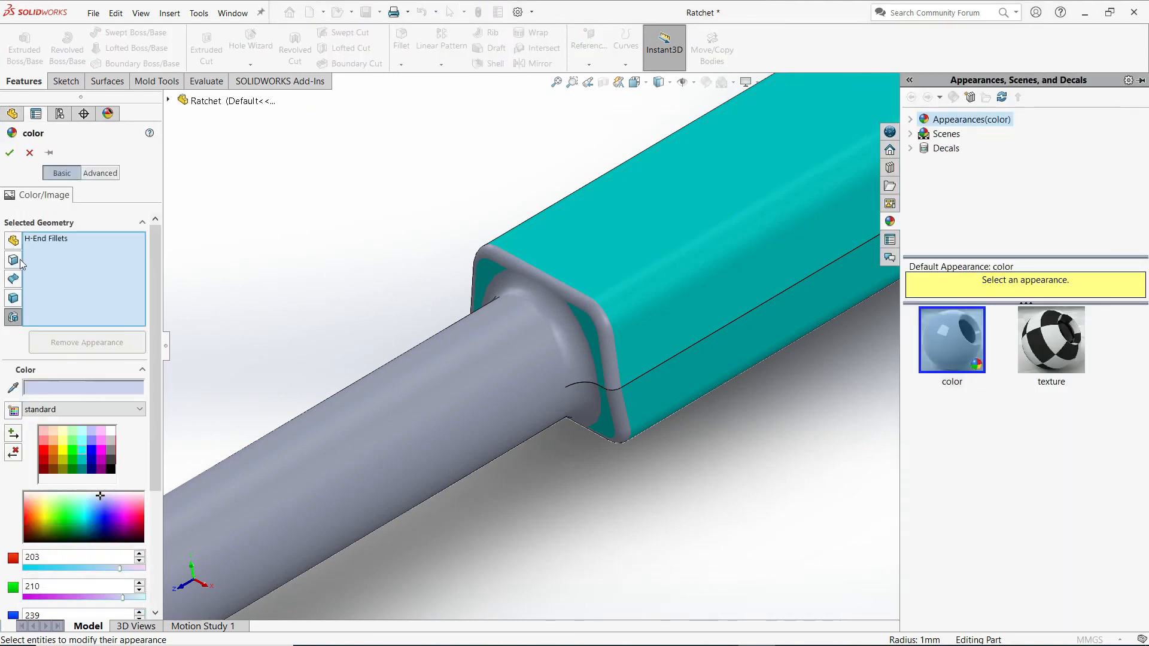
pyautogui.click(10, 152)
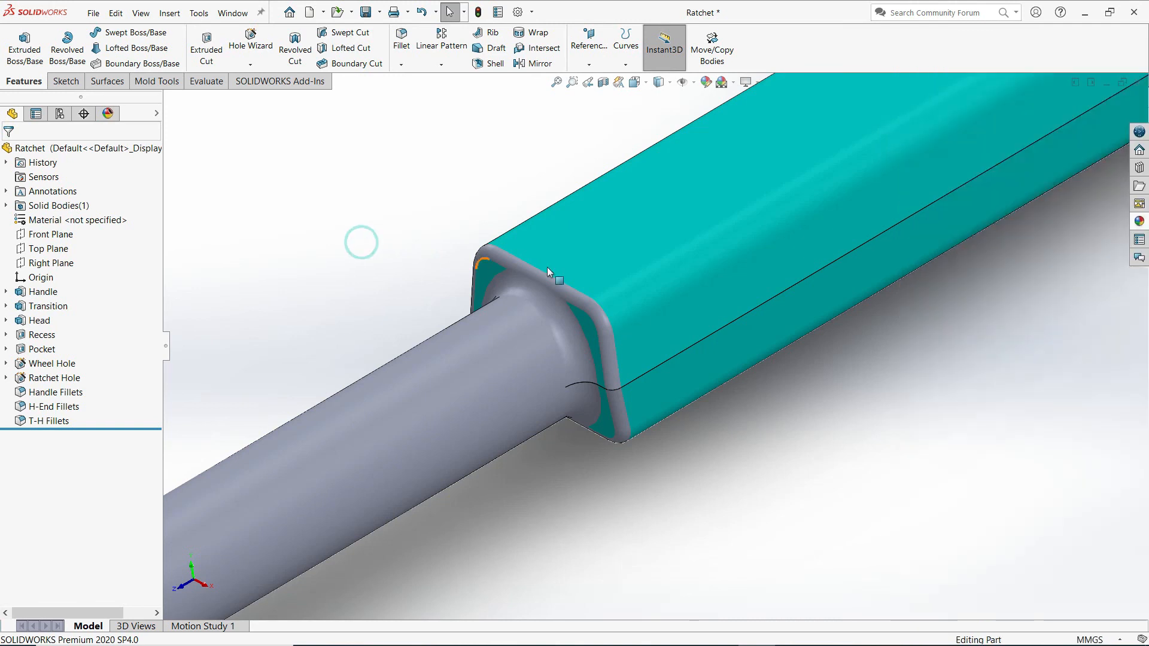
# - Apply the cyan color (RGB 0, 255, 255) to the whole H-End Fillets feature
pyautogui.rightClick(523, 269)
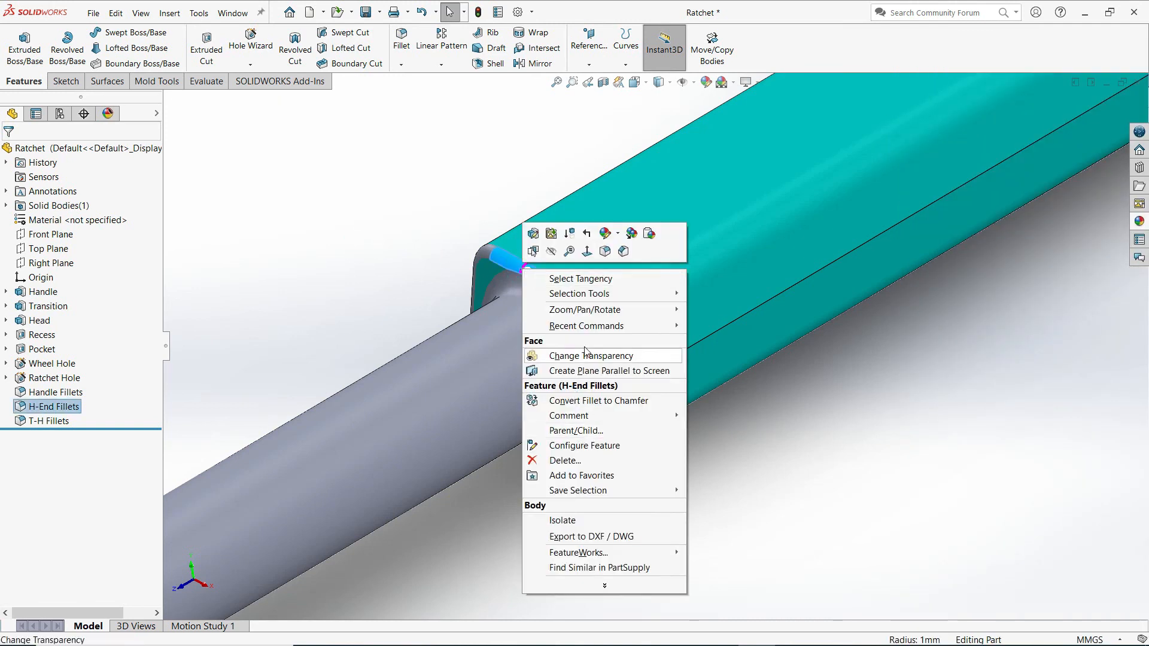
pyautogui.click(620, 236)
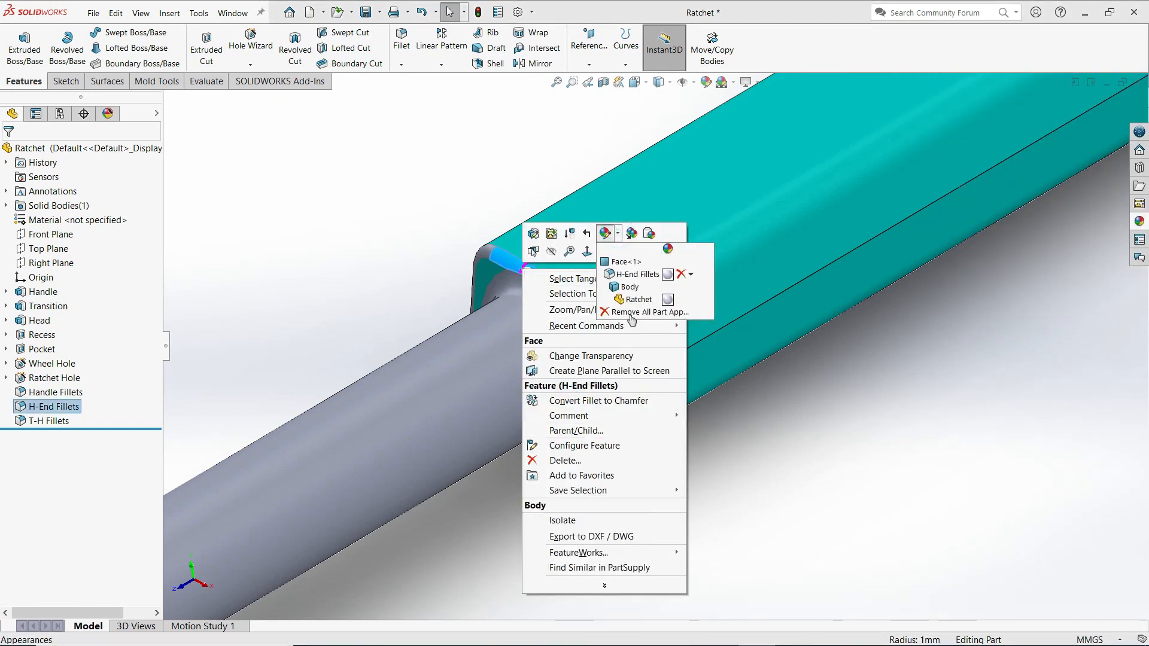
pyautogui.click(632, 282)
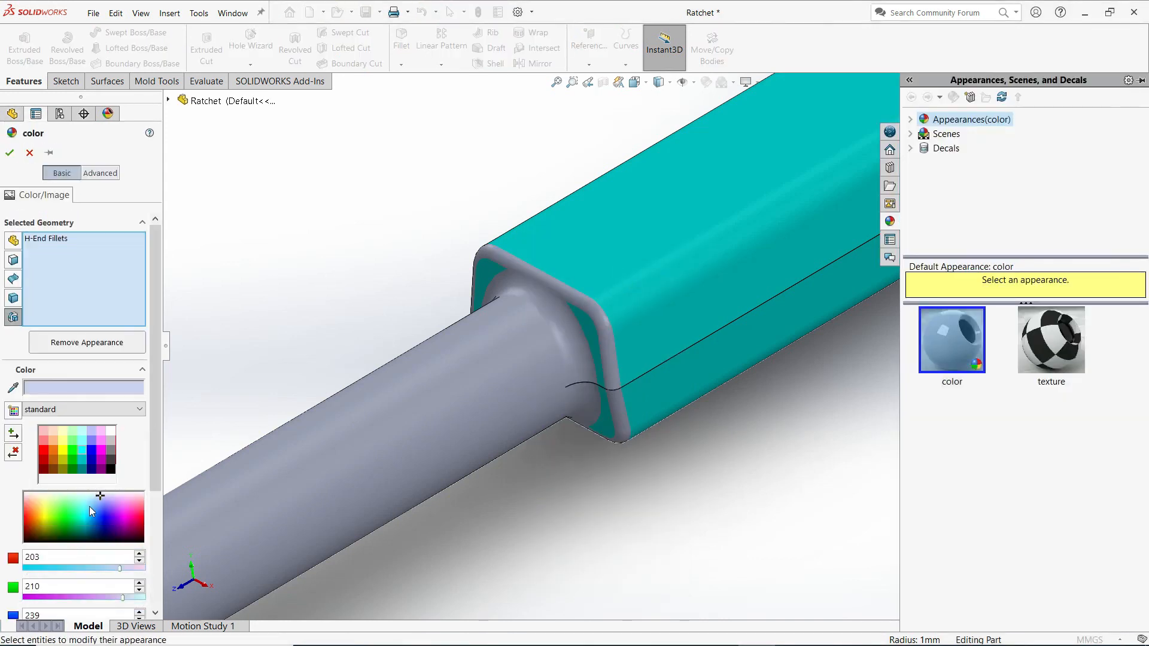
pyautogui.click(80, 447)
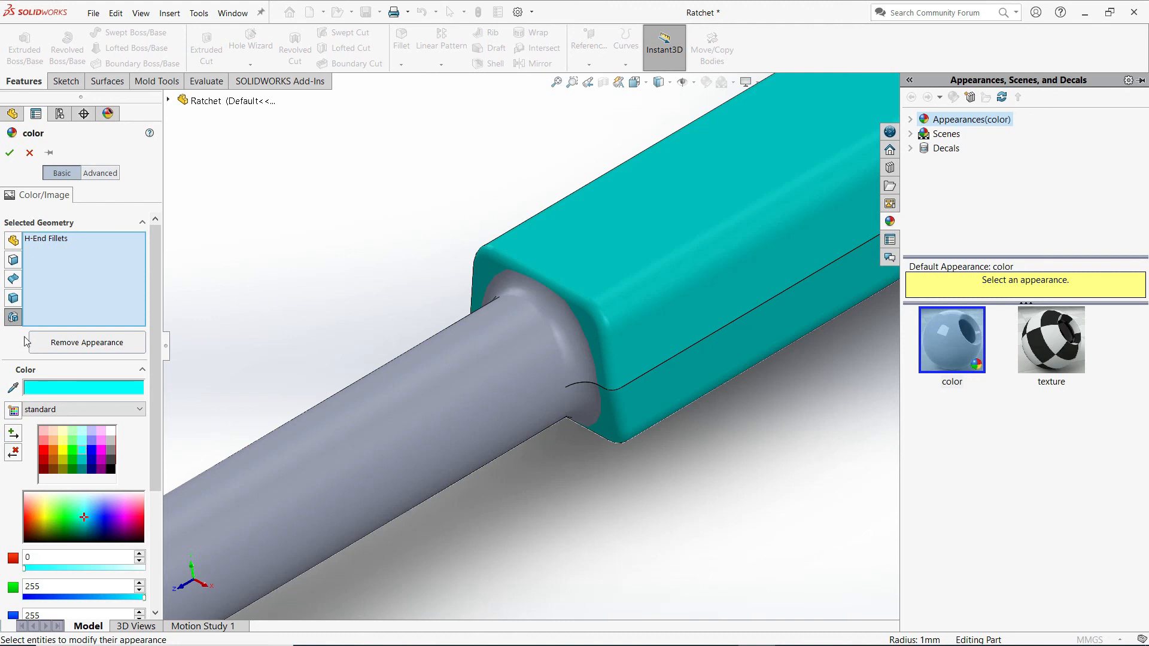
pyautogui.click(9, 155)
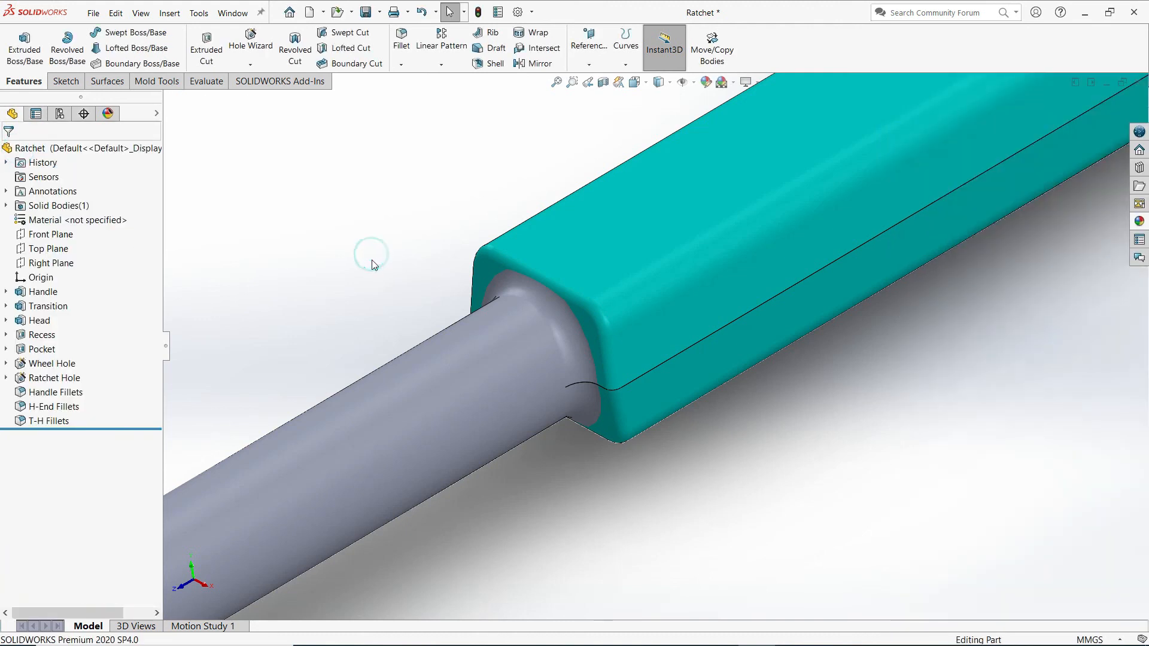
# - Inspect the colors on the ratchet's head and handle from several angles and return the part to the isometric view
pyautogui.press('f')
pyautogui.moveTo(444, 340); pyautogui.dragTo(483, 366, button='middle')
pyautogui.scroll(-3, 525, 436)
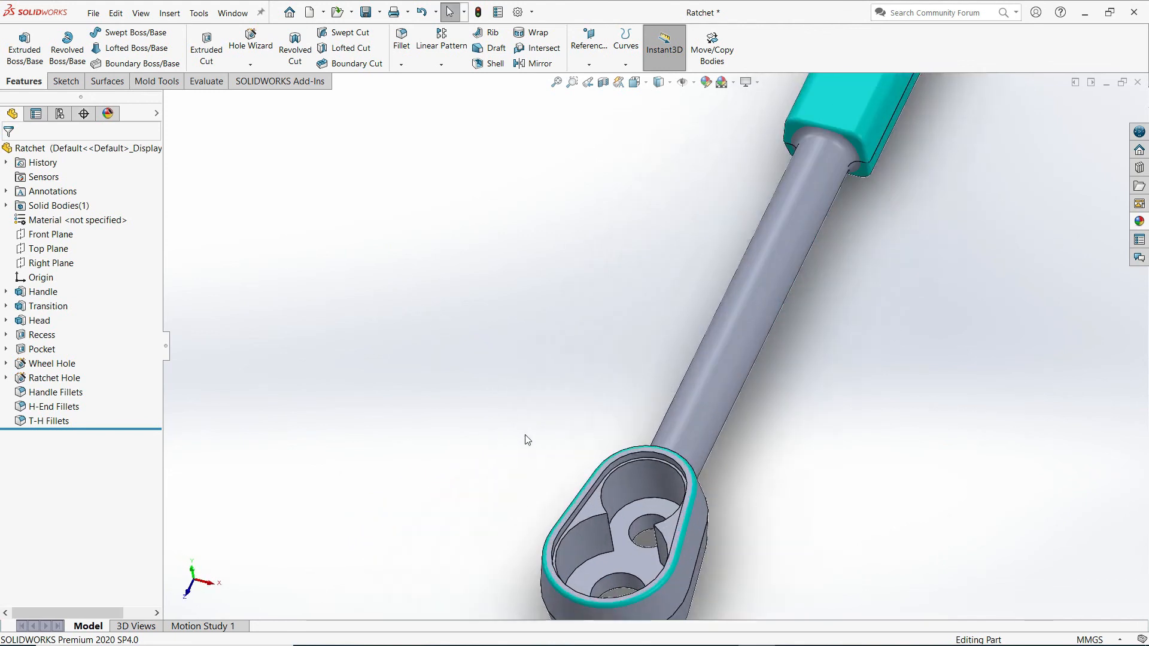
pyautogui.moveTo(612, 470); pyautogui.dragTo(672, 485, button='middle')
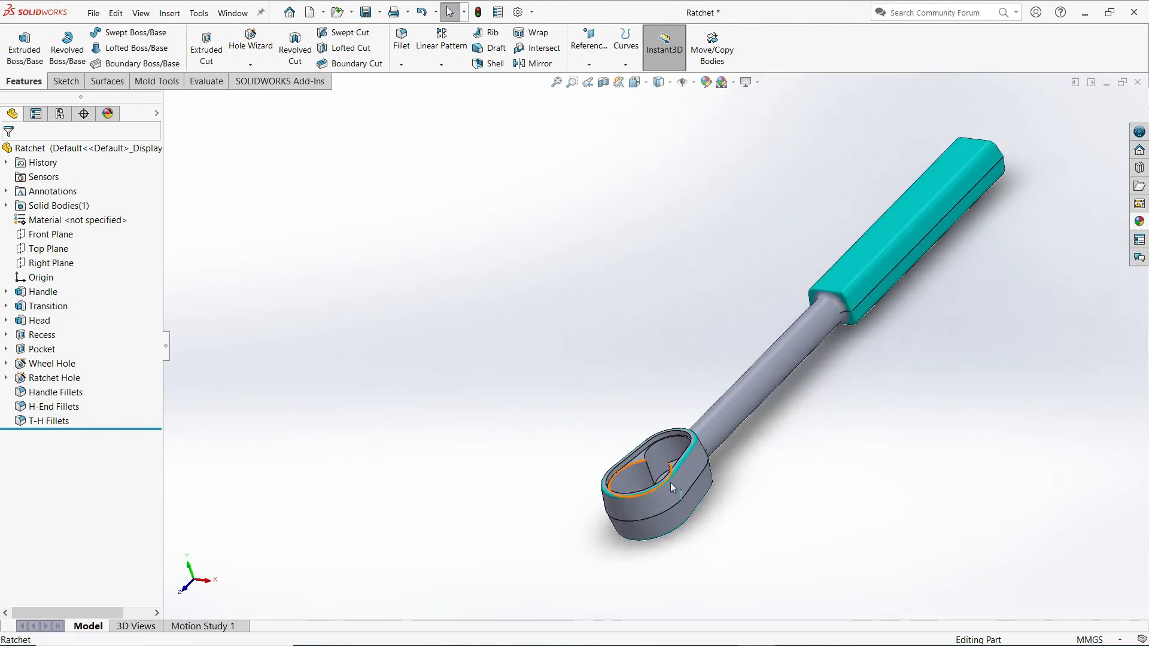
pyautogui.scroll(-5, 671, 482)
pyautogui.scroll(5, 669, 427)
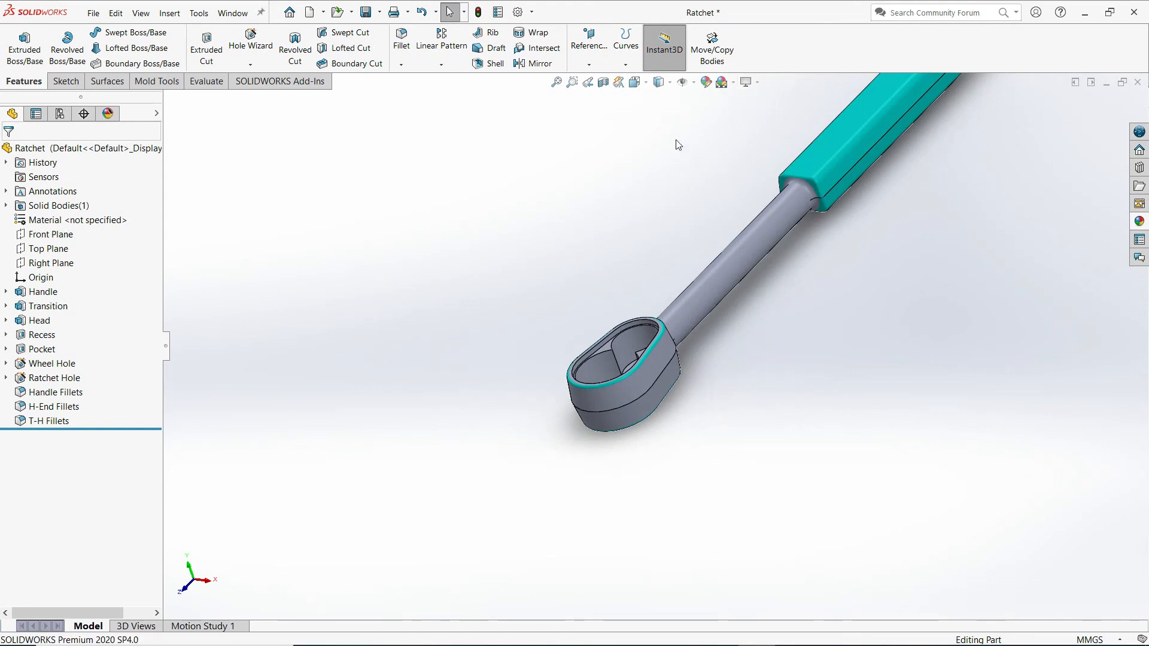
pyautogui.click(634, 82)
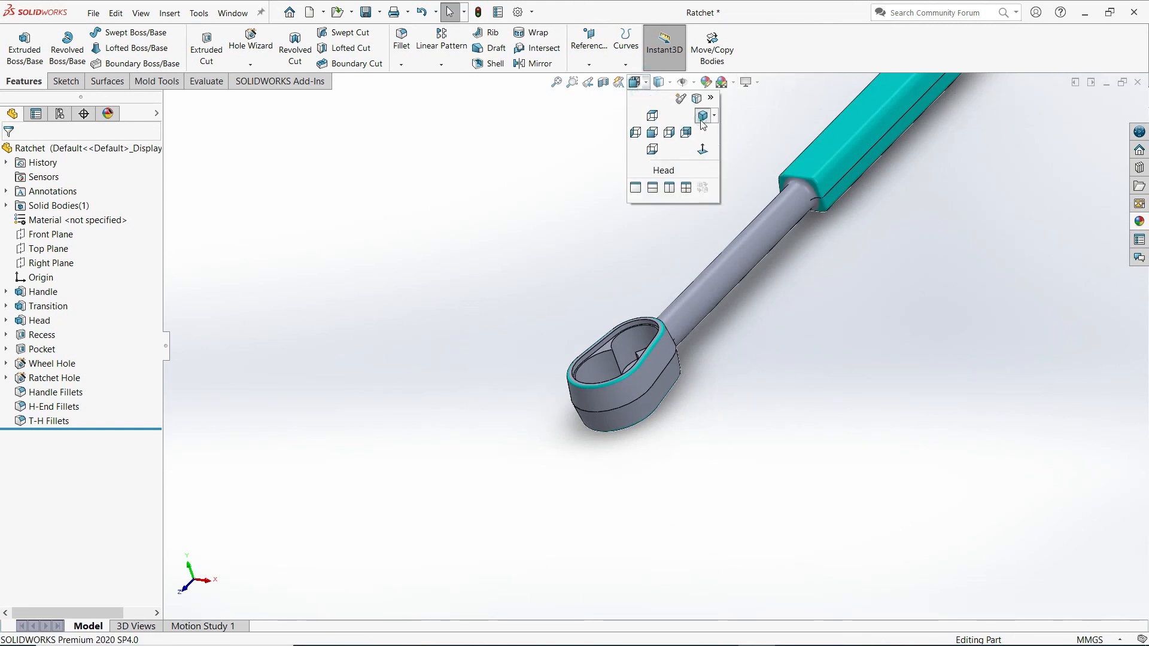
pyautogui.click(702, 116)
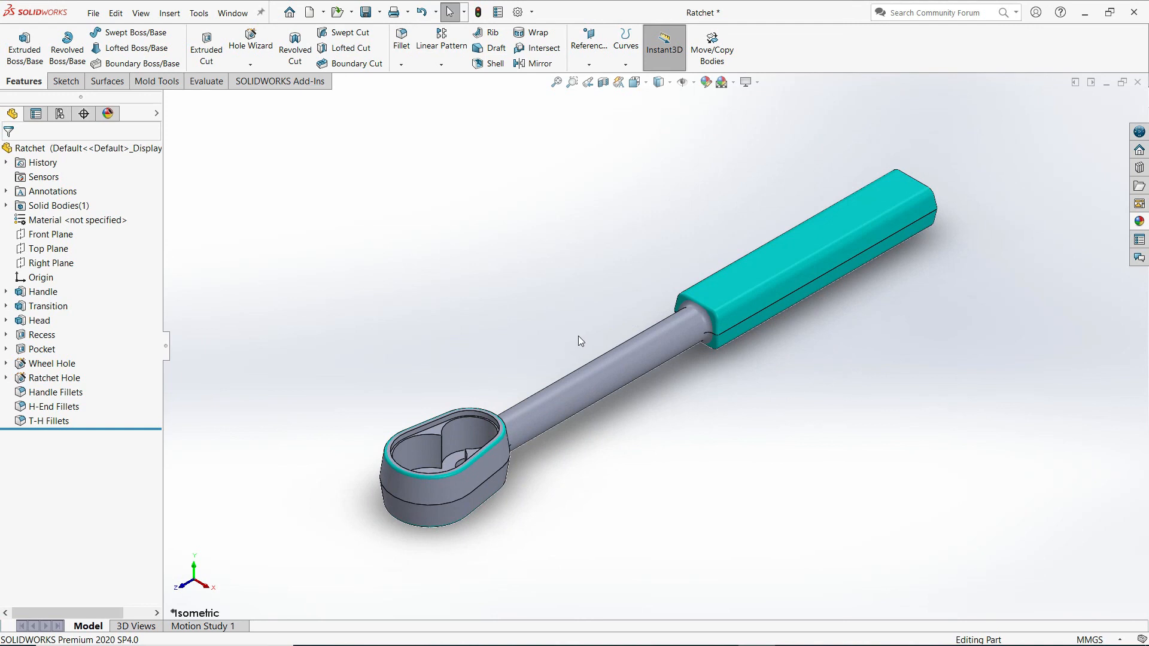